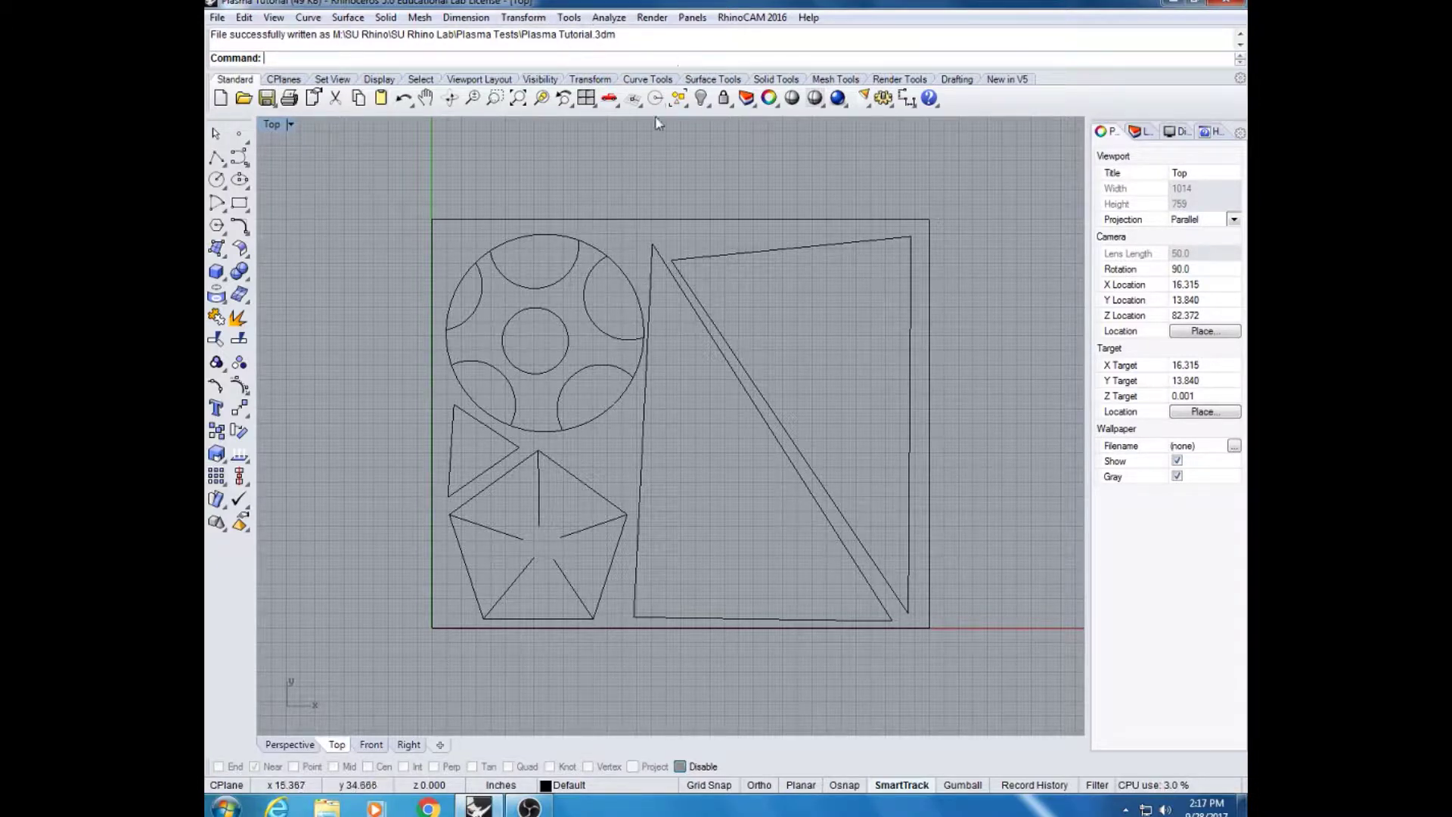
Measure the 0.495-inch gap between the two triangles with Distance and Near snap
left_click(610, 18)
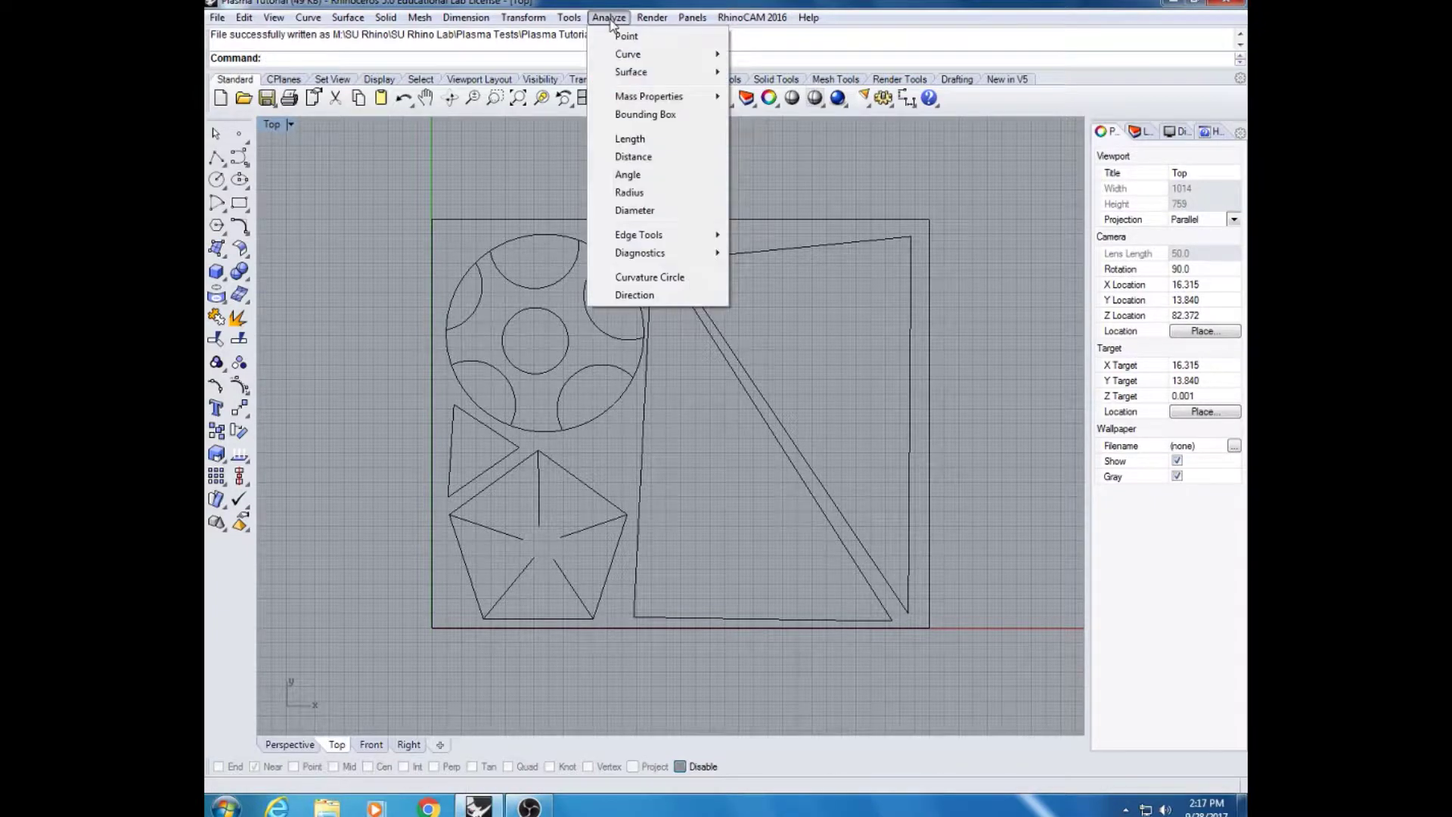
left_click(649, 159)
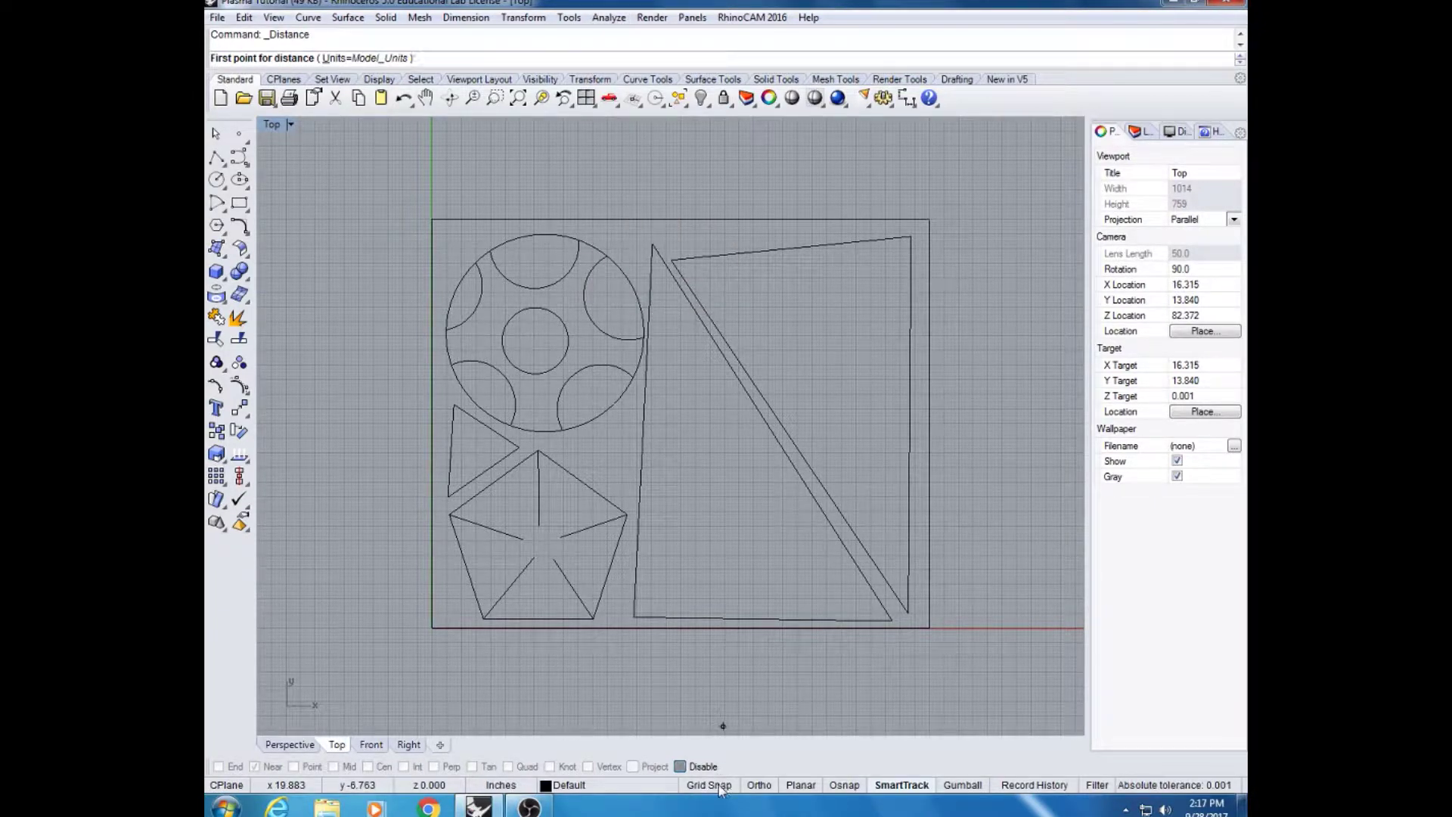
left_click(838, 789)
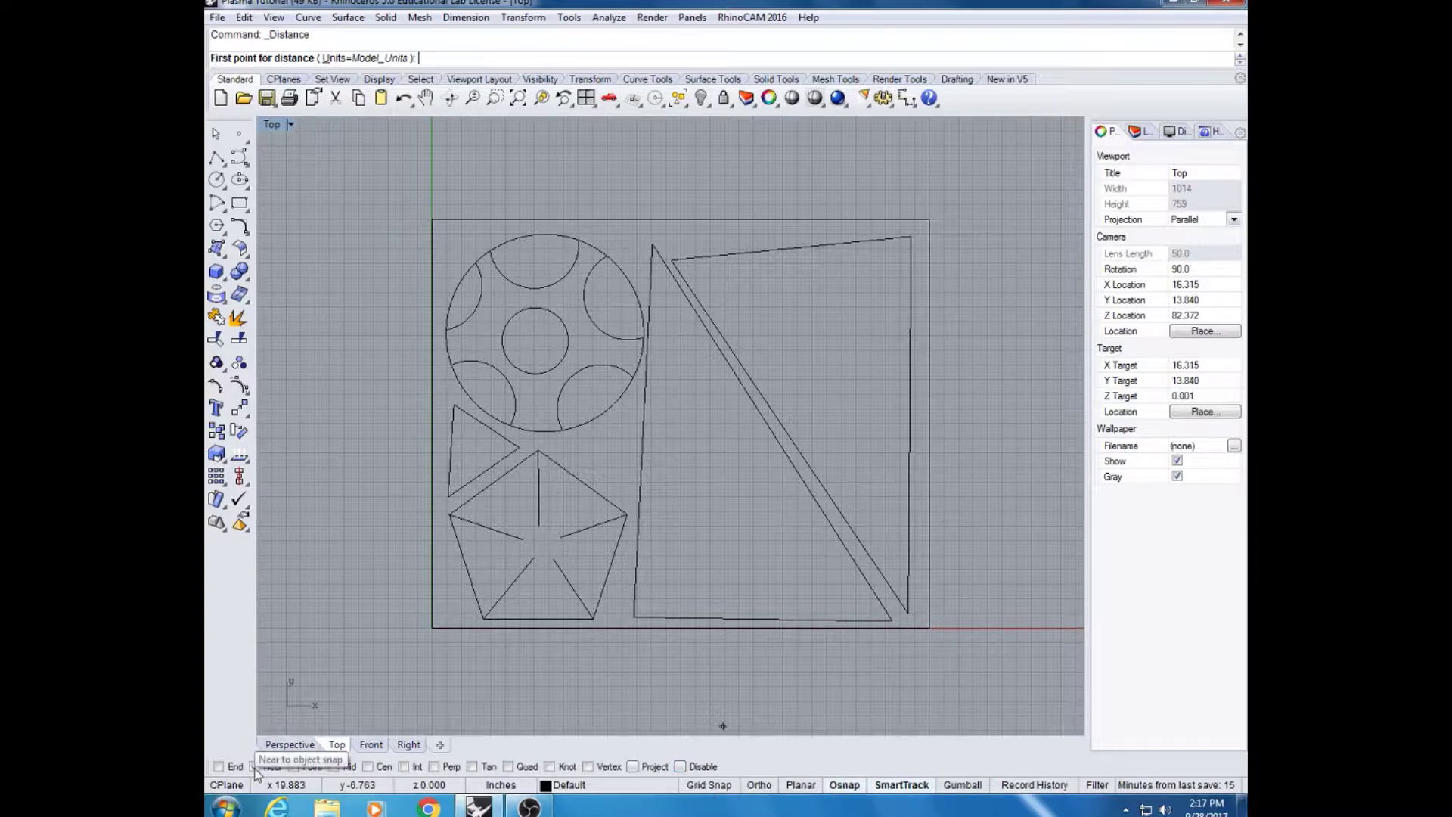
left_click(270, 769)
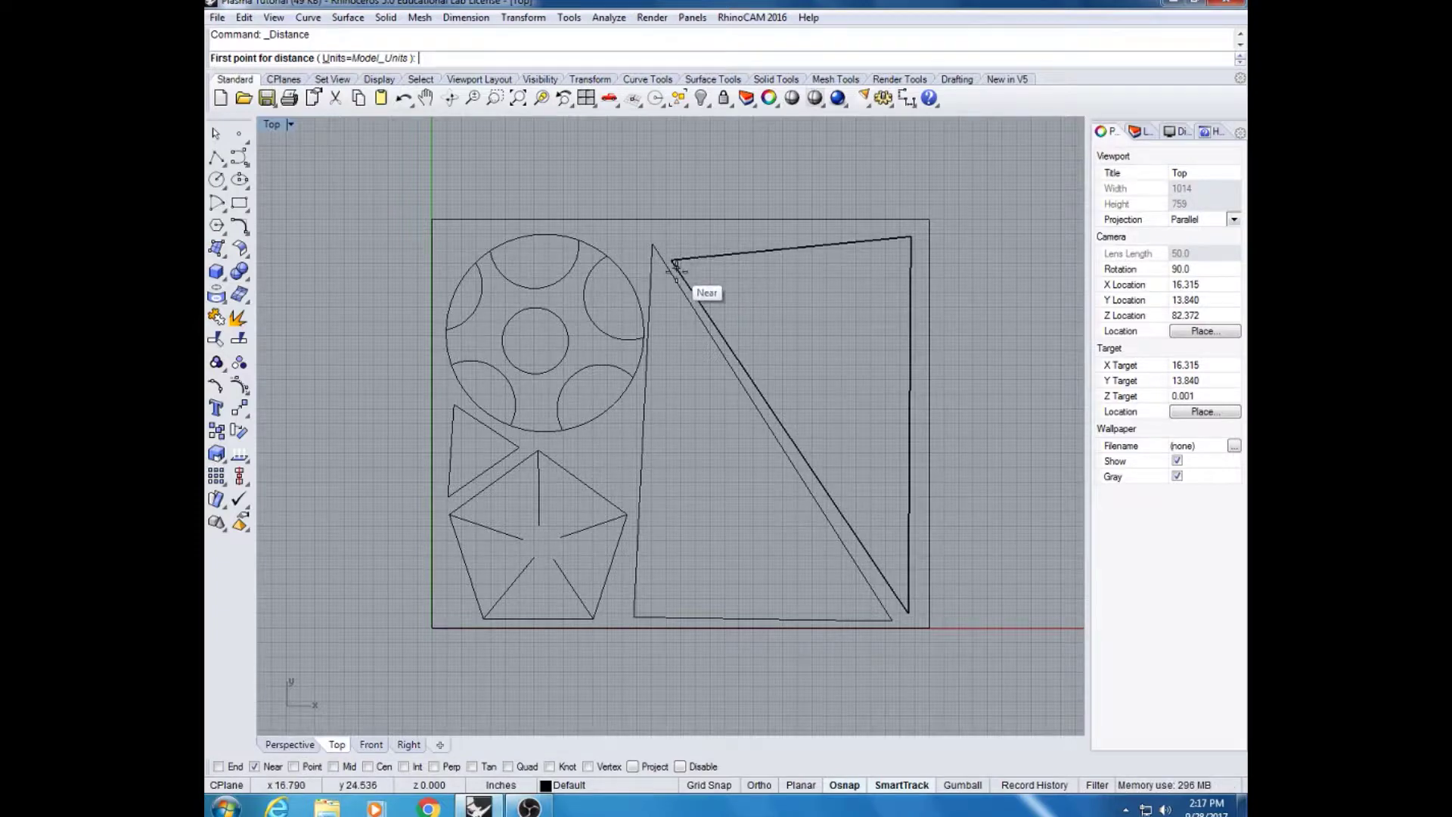
scroll(684, 277, "up", 3)
scroll(685, 277, "up", 4)
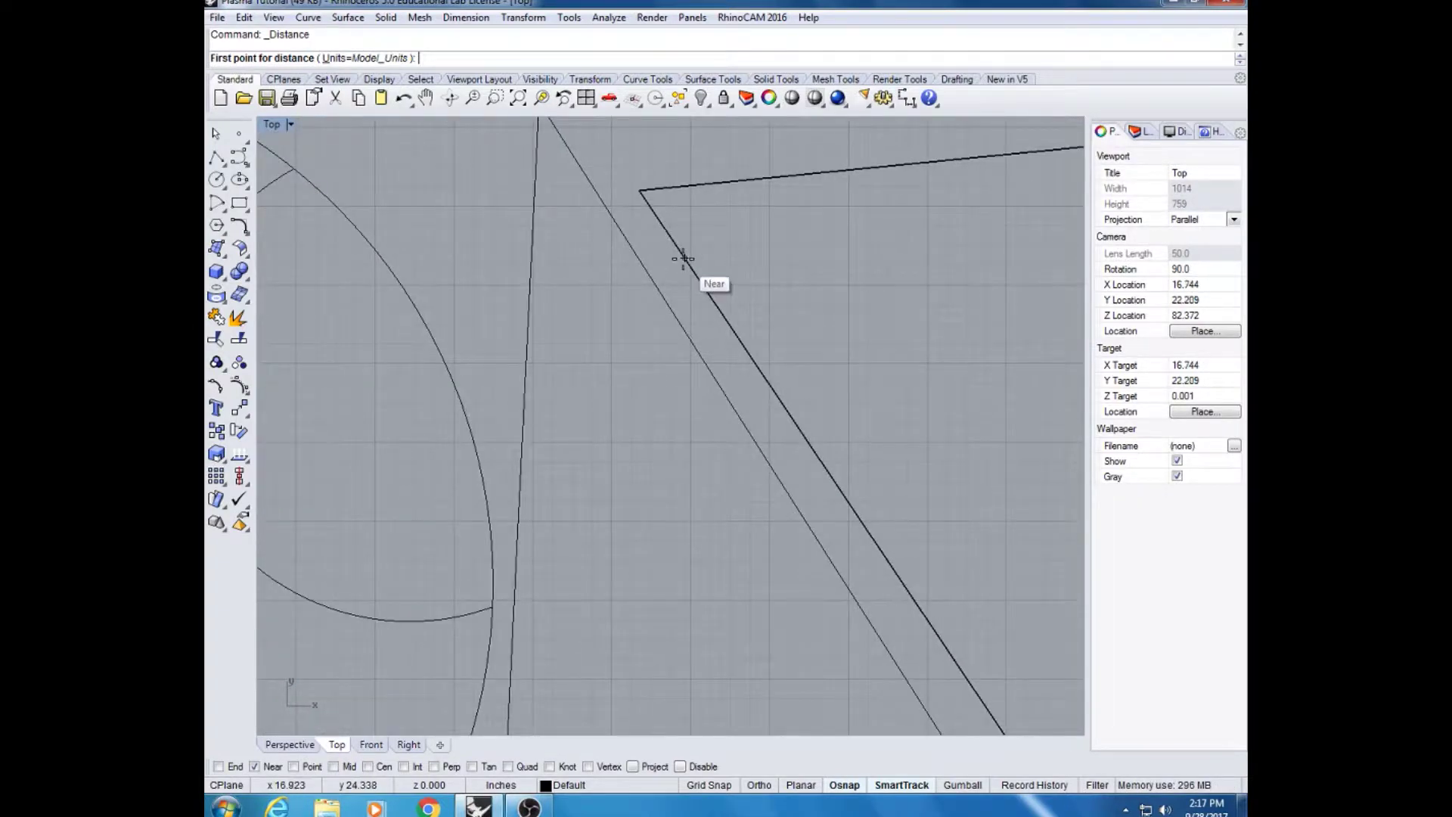
left_click(683, 259)
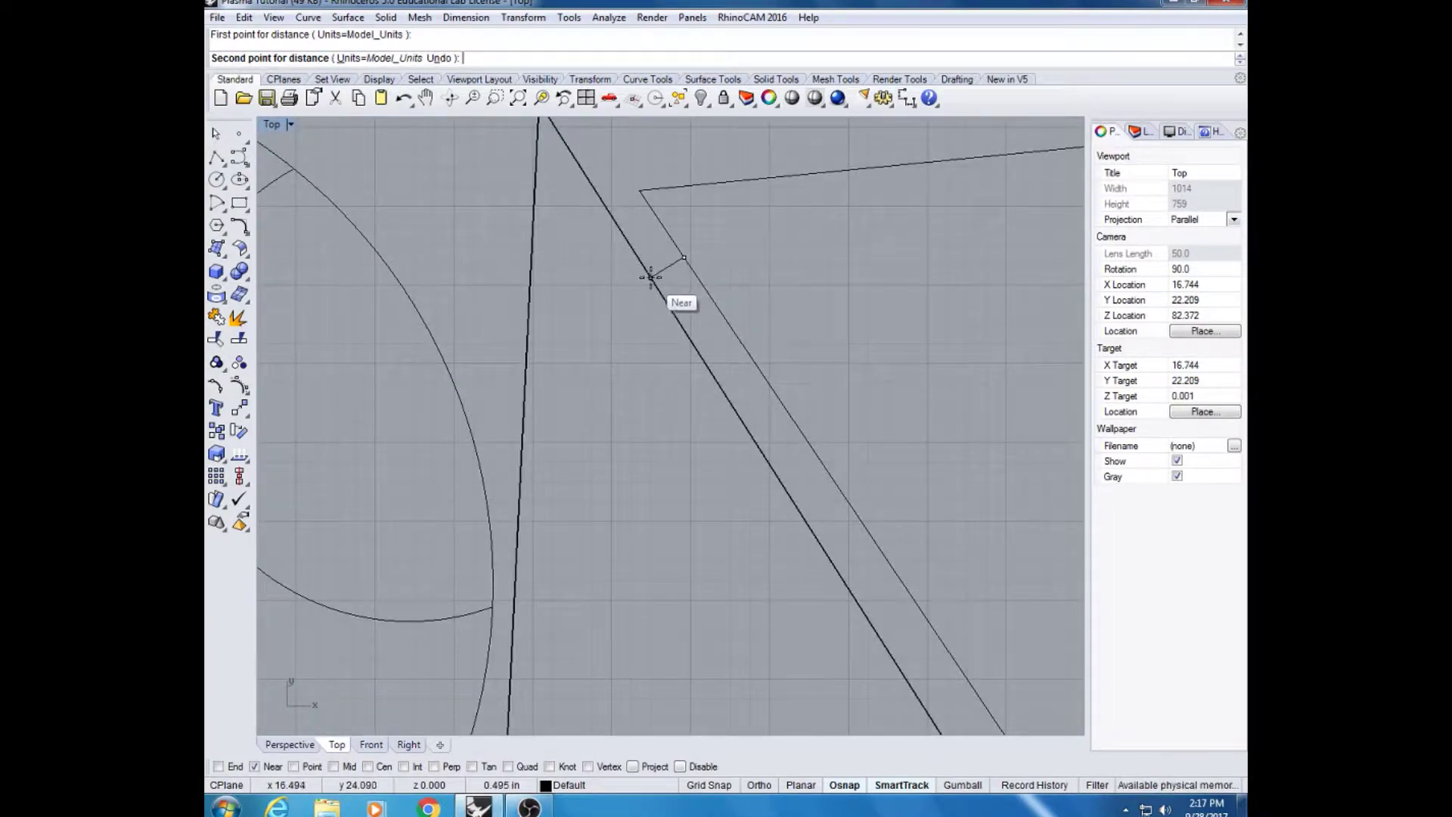
left_click(650, 283)
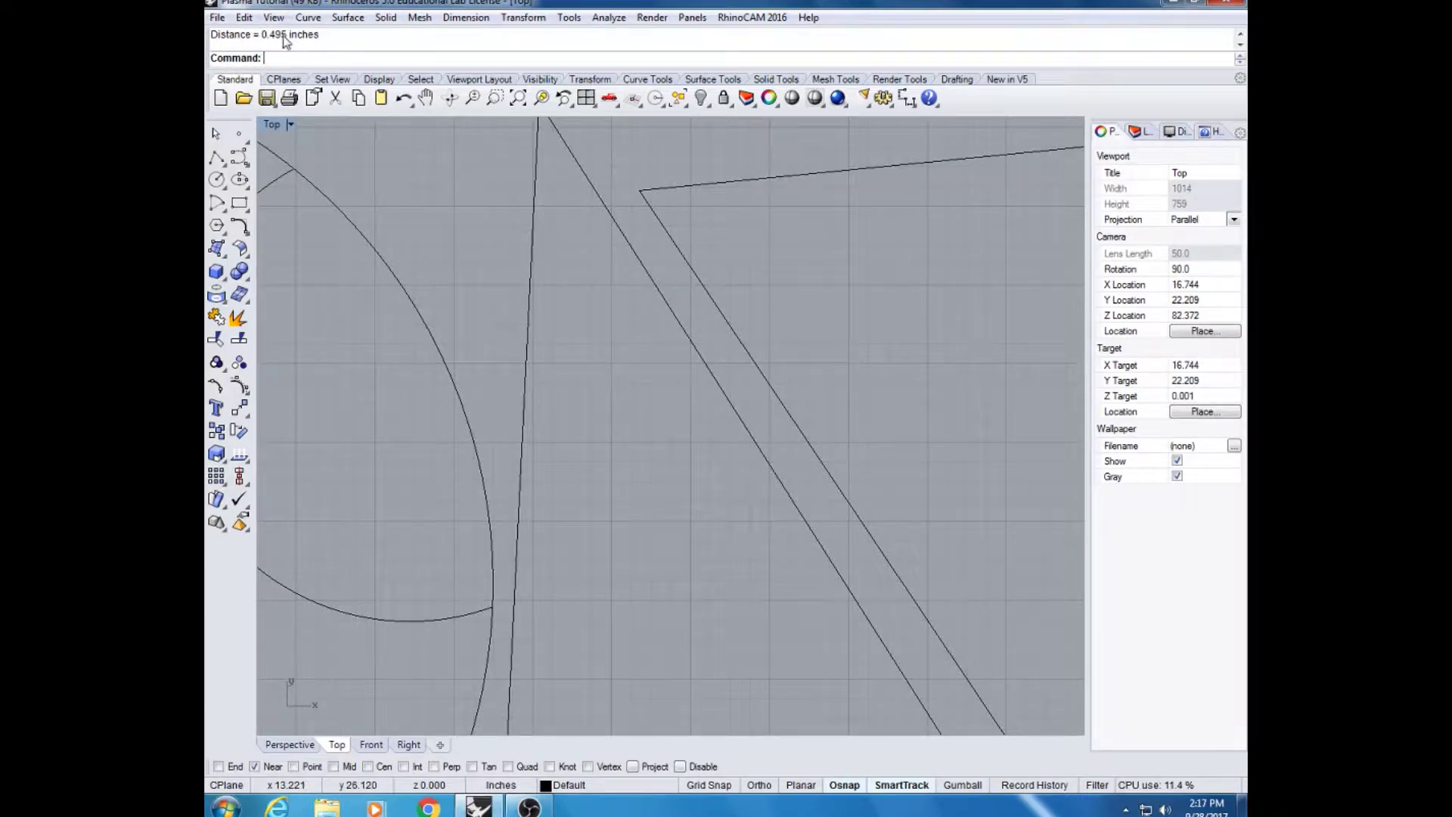
Nudge the right triangle slightly farther to the right
scroll(719, 302, "down", 3)
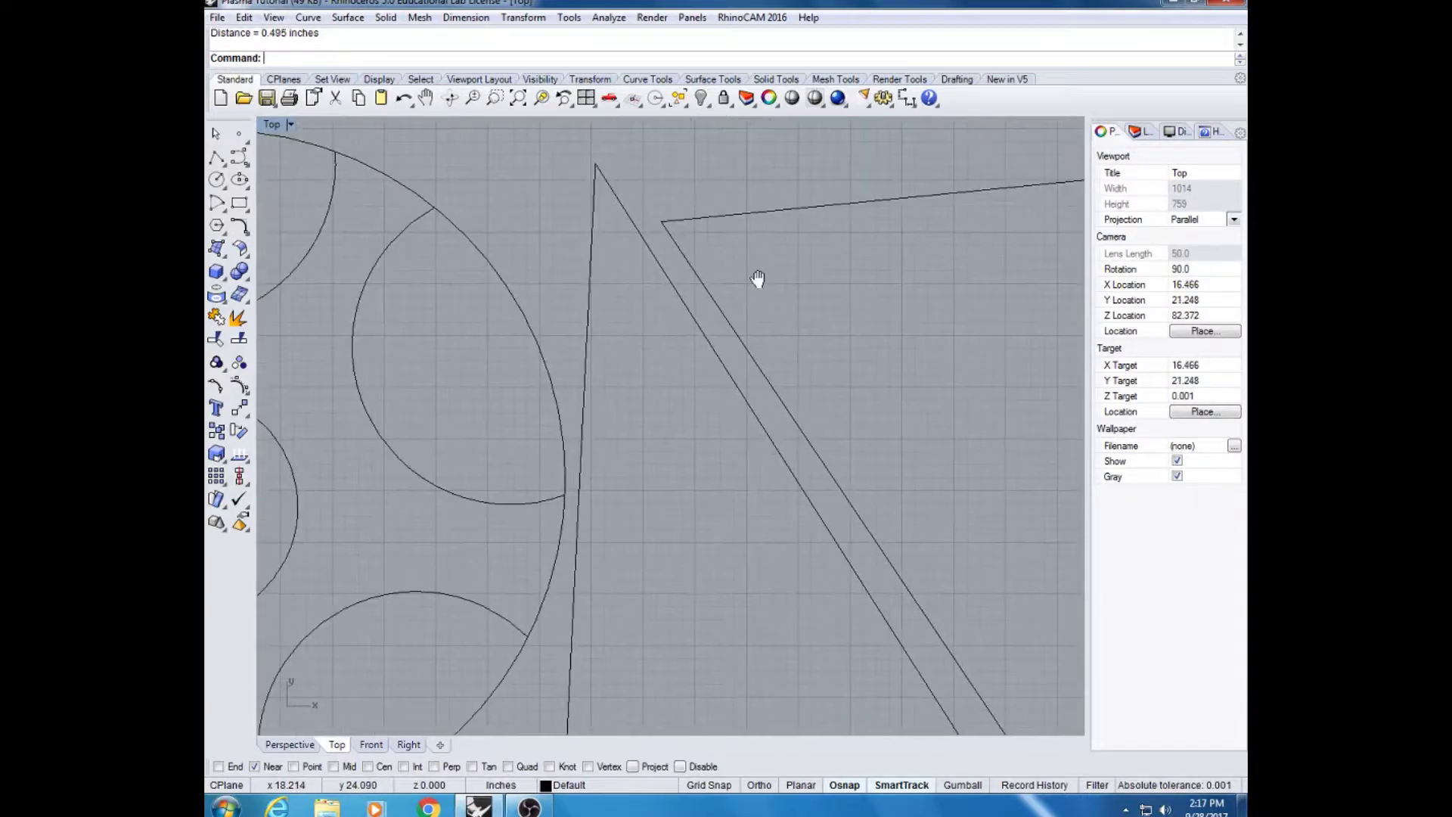
scroll(646, 280, "down", 4)
left_click(660, 251)
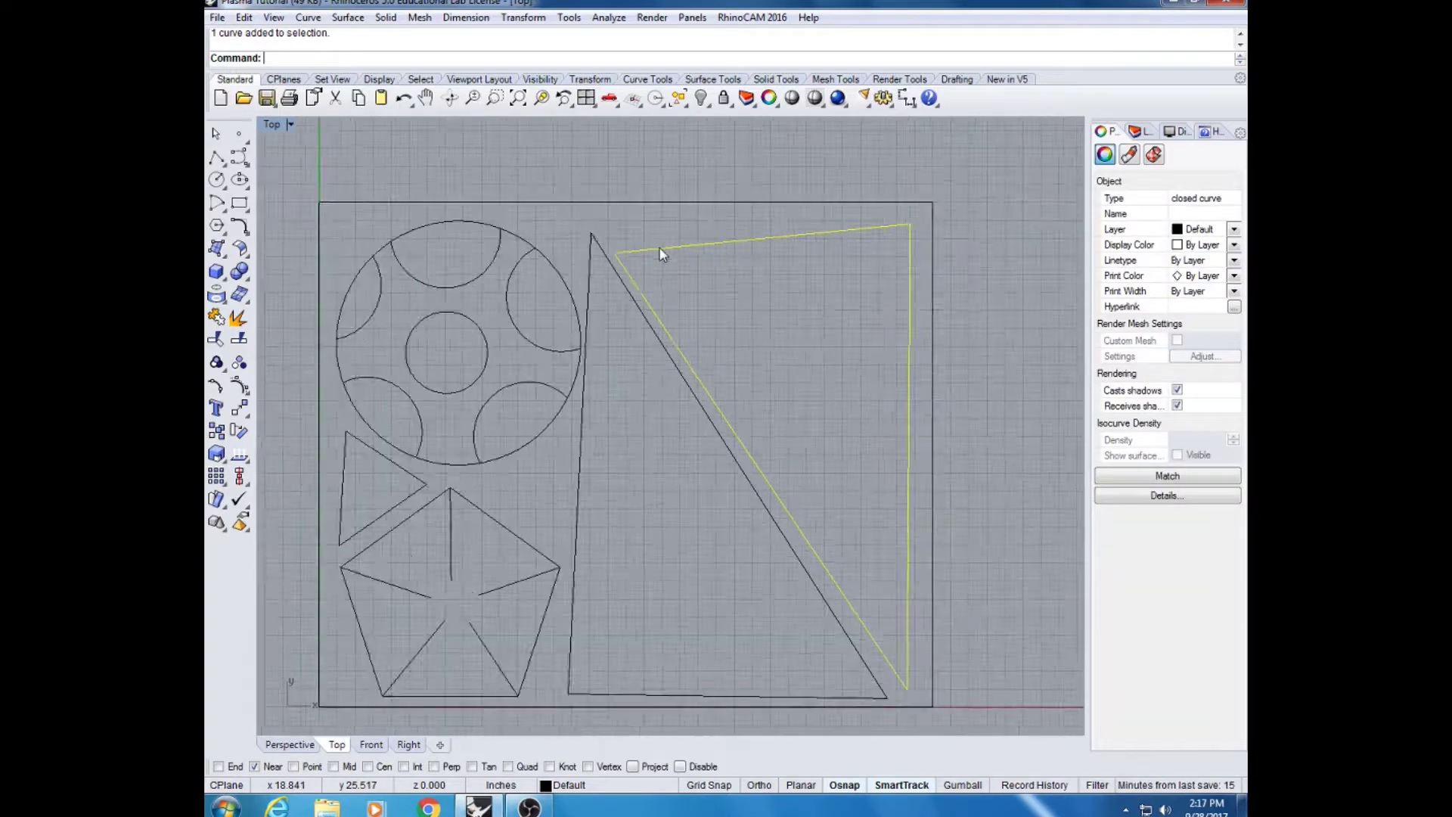
scroll(660, 250, "down", 2)
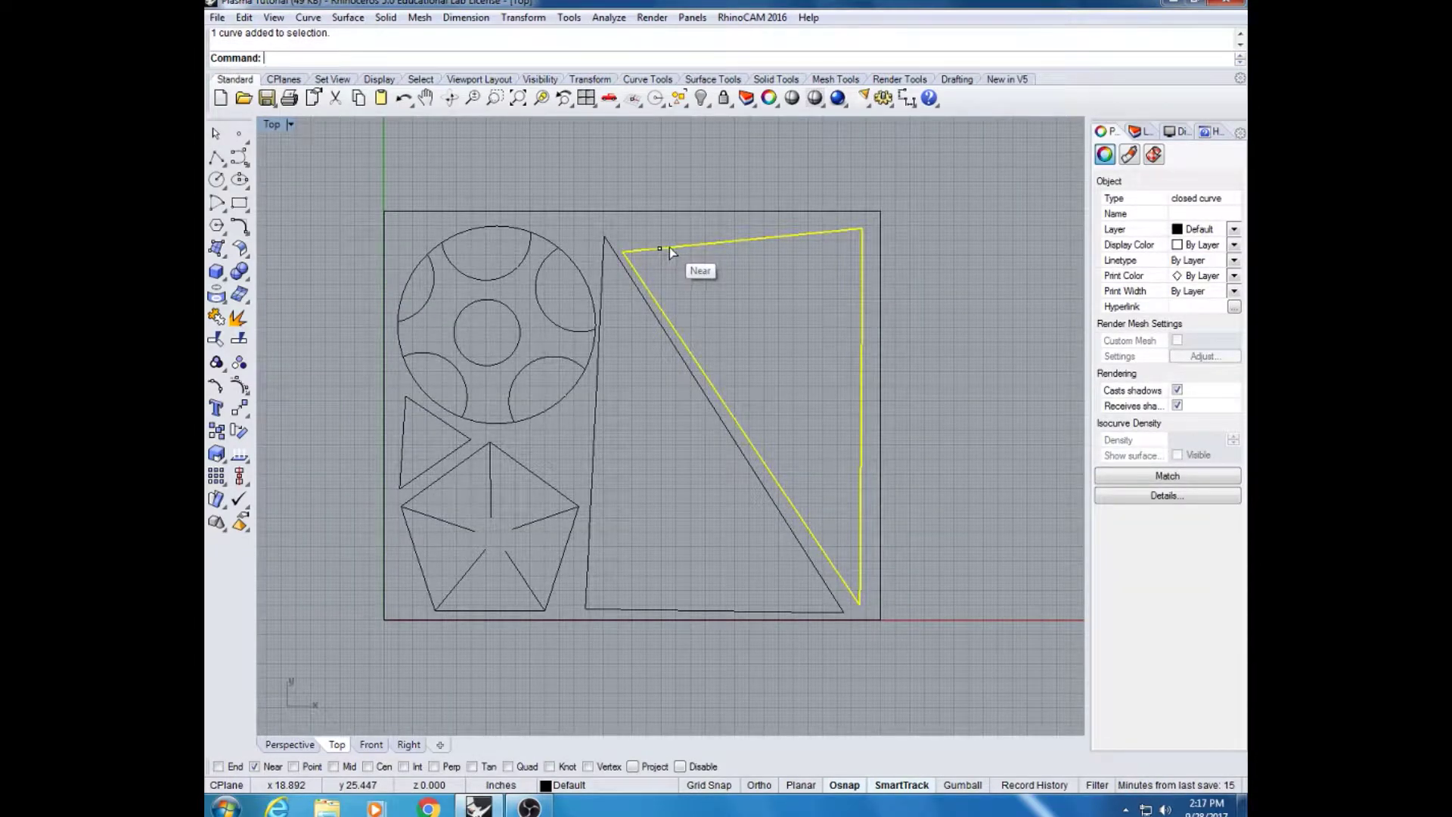
left_click_drag(670, 248, 679, 248)
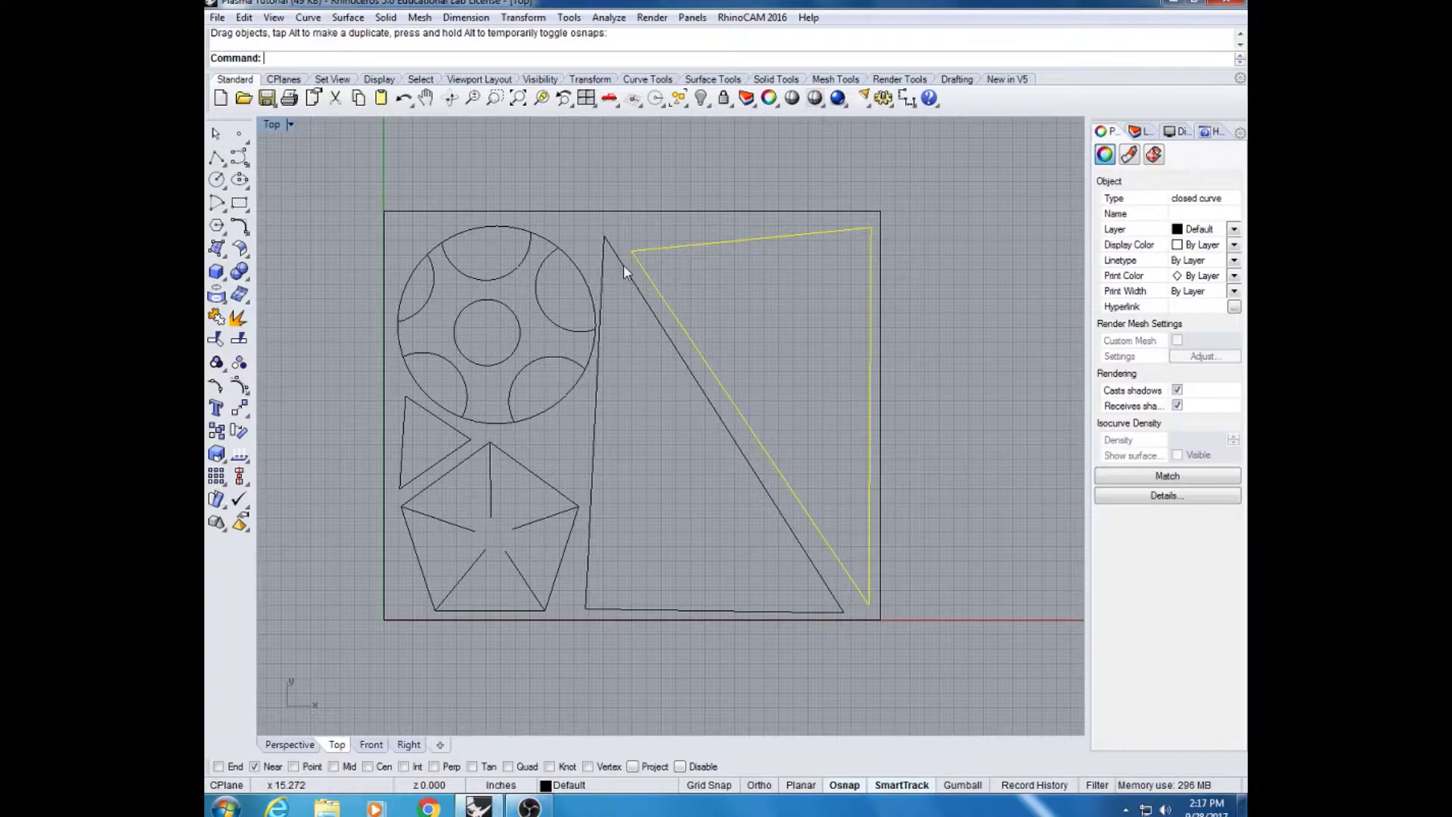
scroll(597, 337, "up", 5)
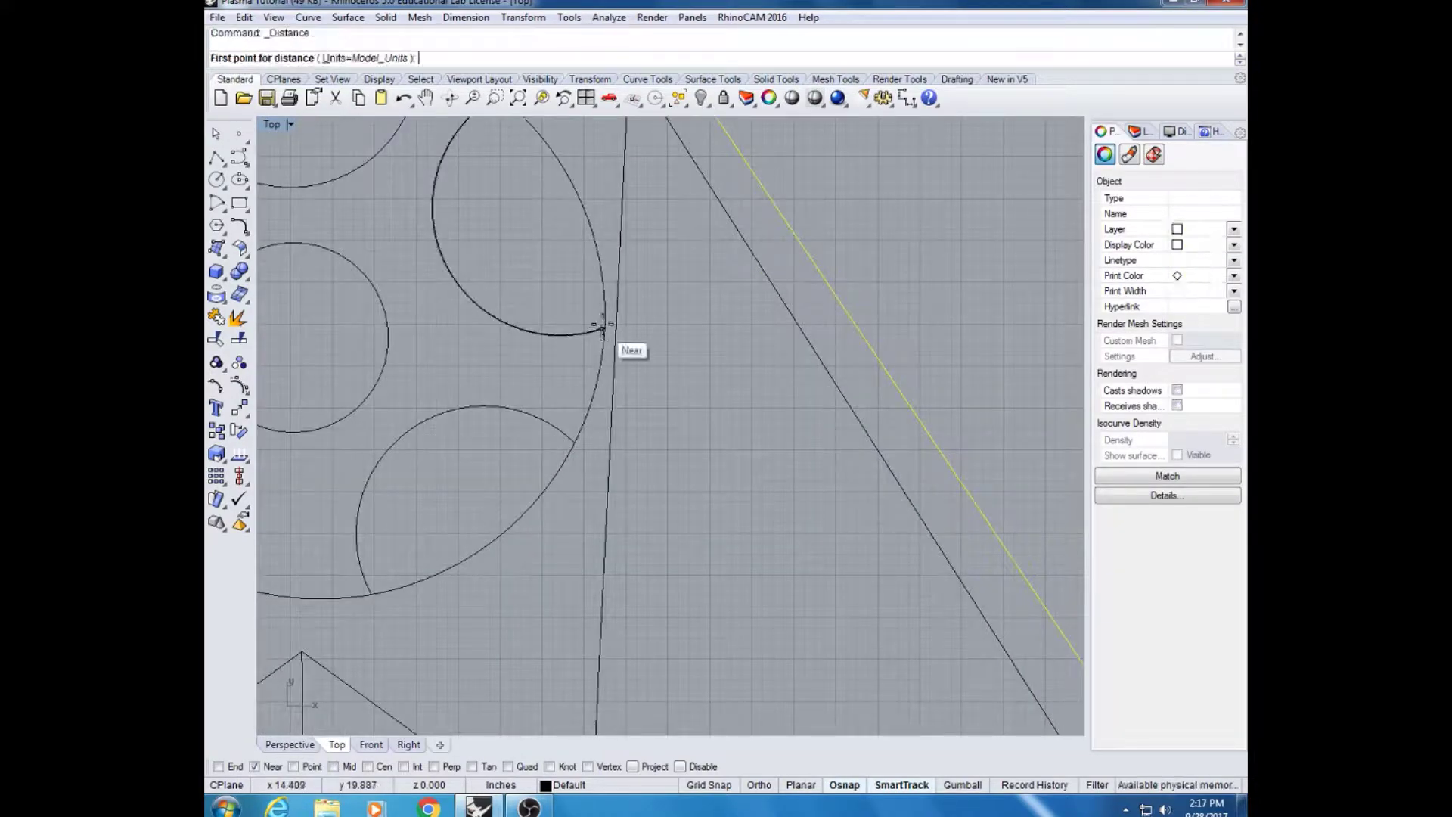
Snap Near on the gear circle and tall triangle edge to read the 0.271-inch clearance
left_click(604, 336)
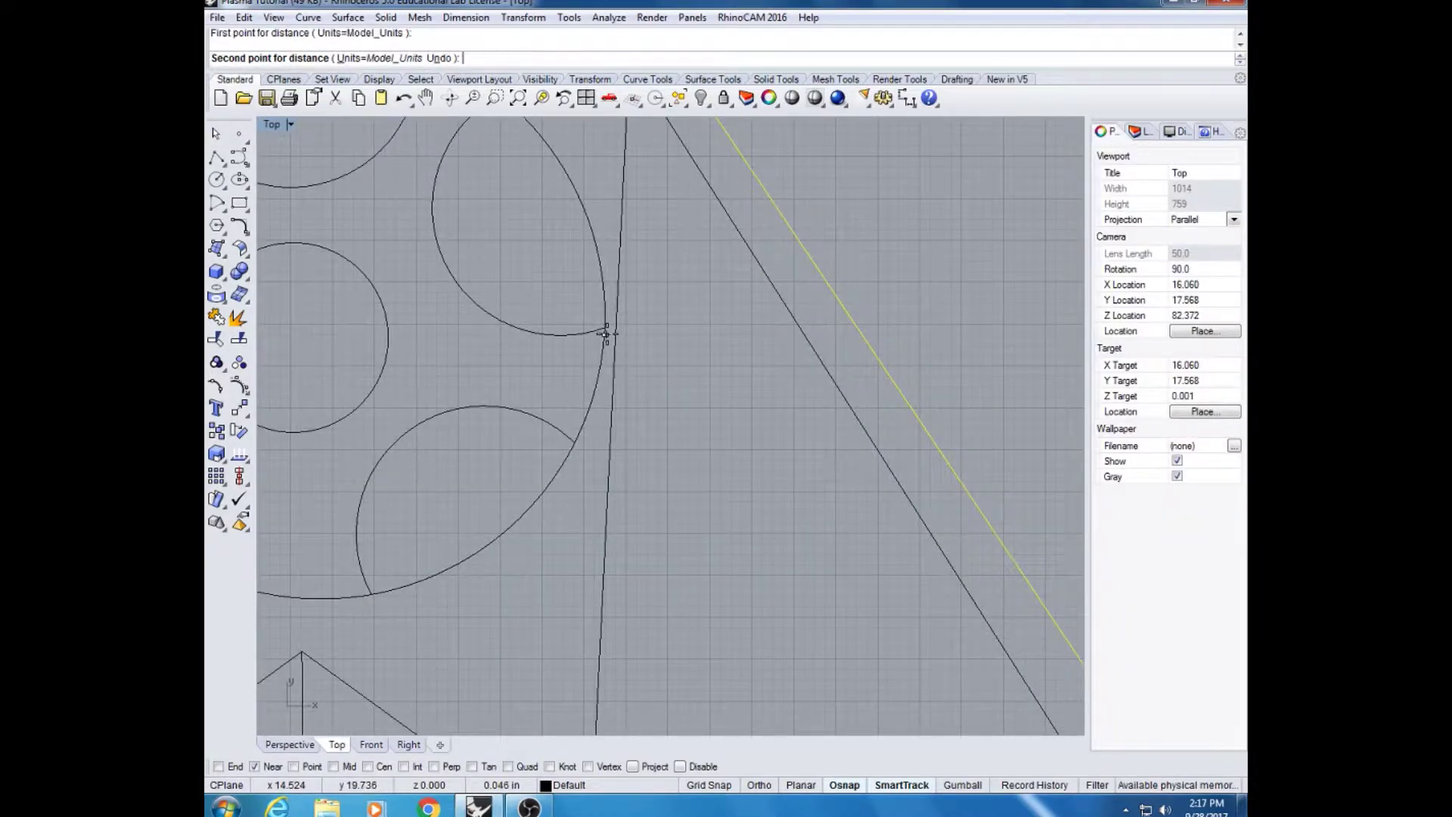
scroll(605, 336, "up", 3)
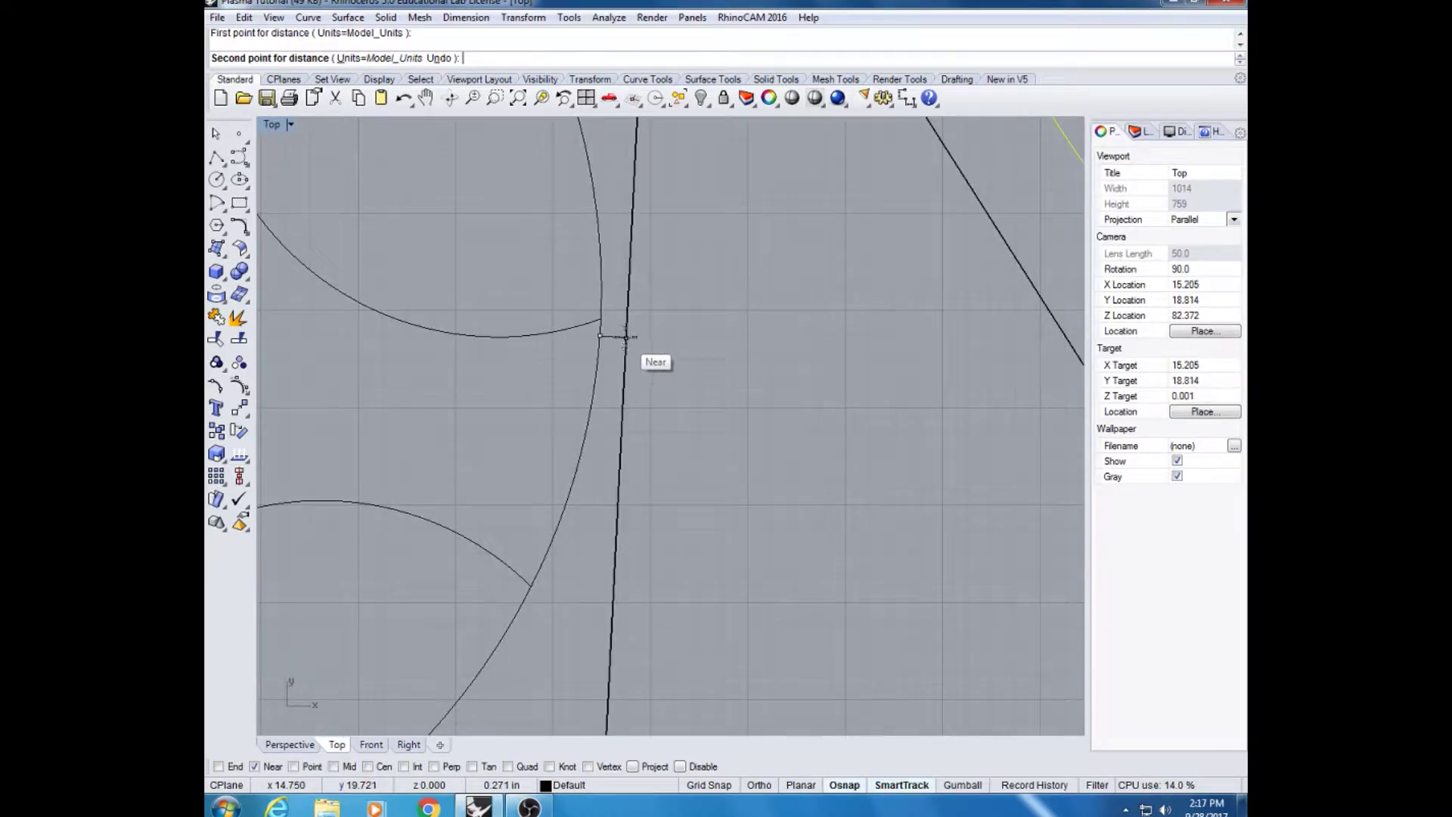
left_click(625, 336)
scroll(426, 229, "down", 2)
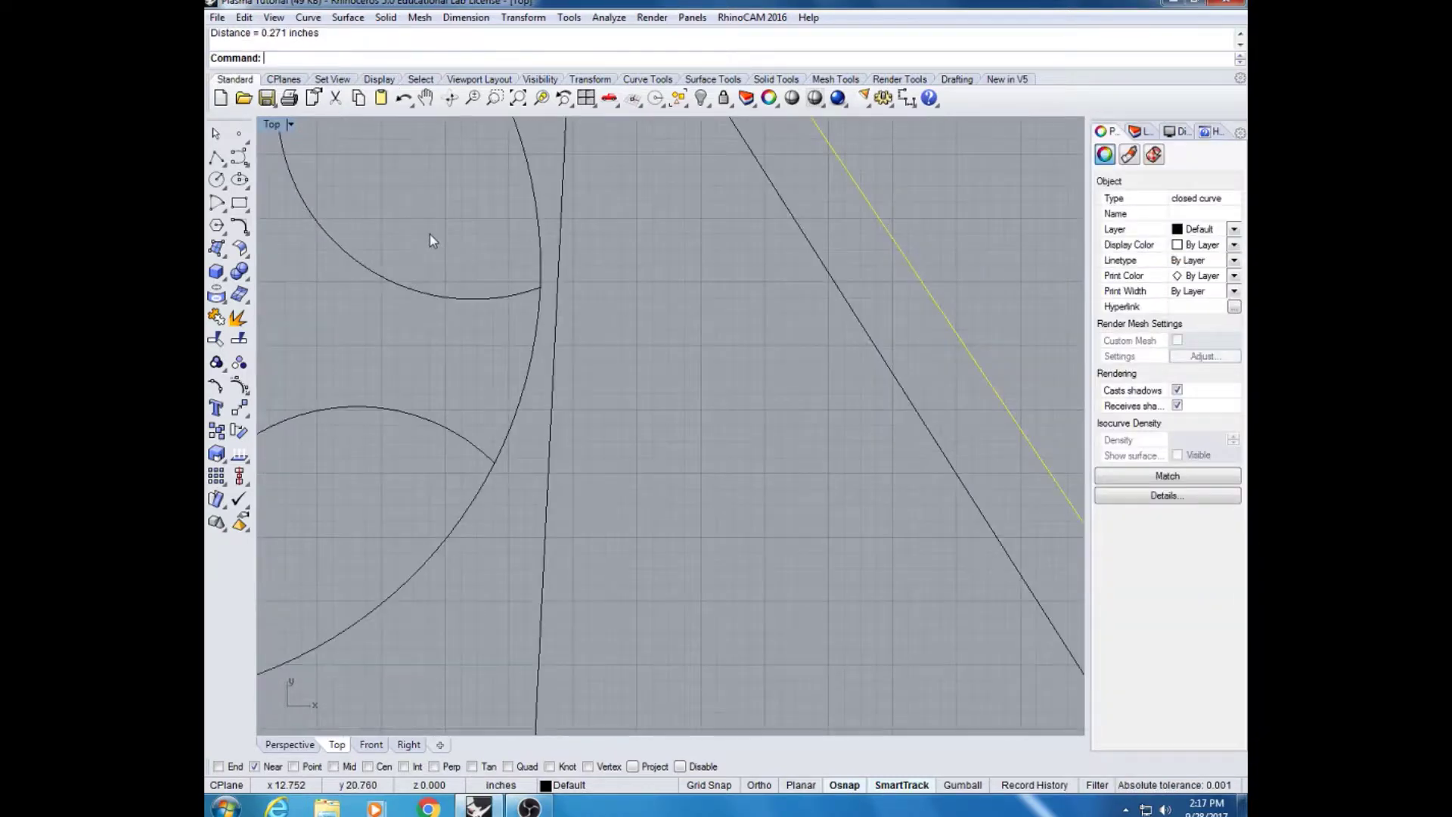
scroll(430, 236, "down", 6)
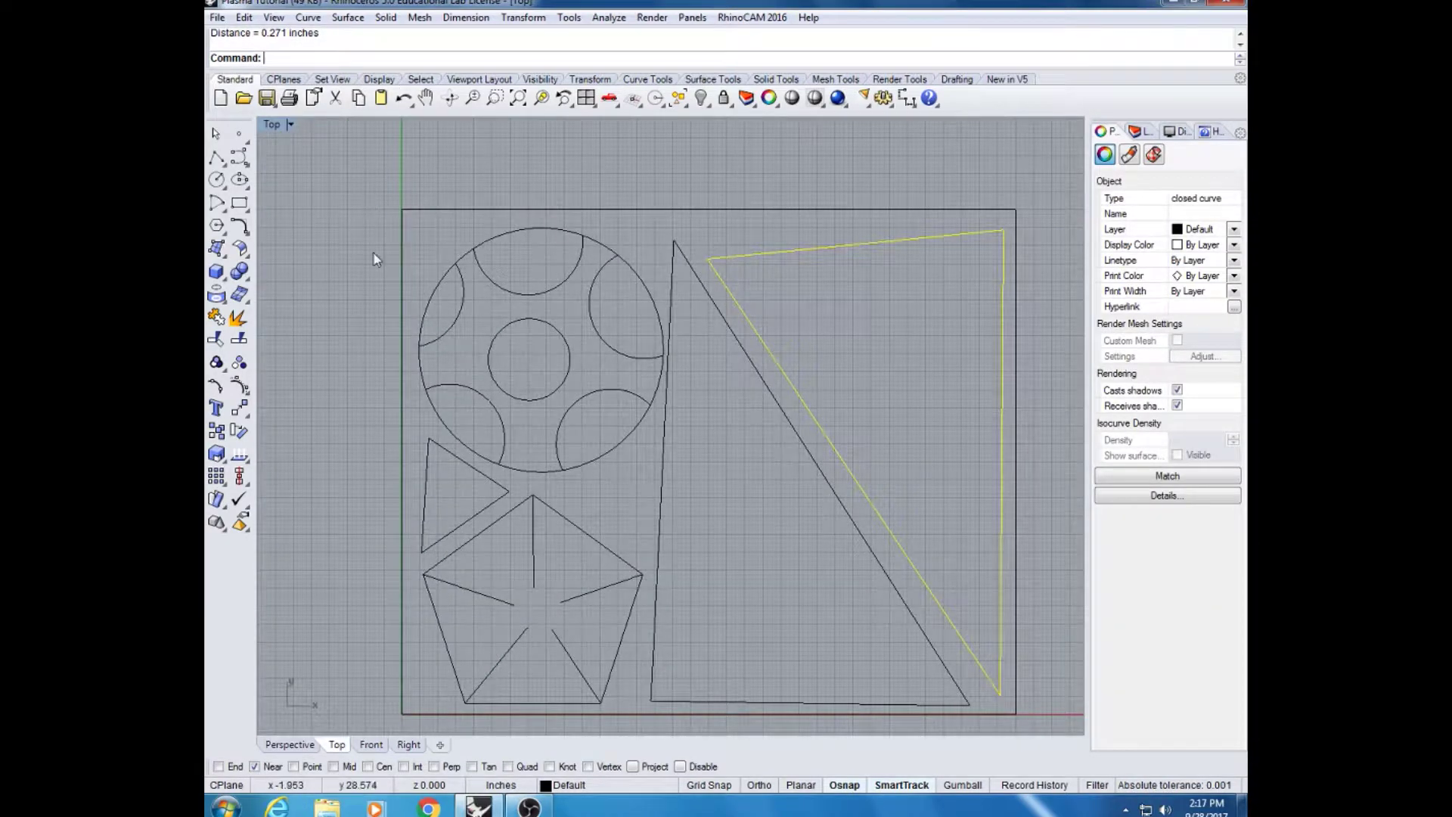
Window-select the gear curves, shift them slightly, and recenter the whole part
left_click_drag(397, 198, 696, 480)
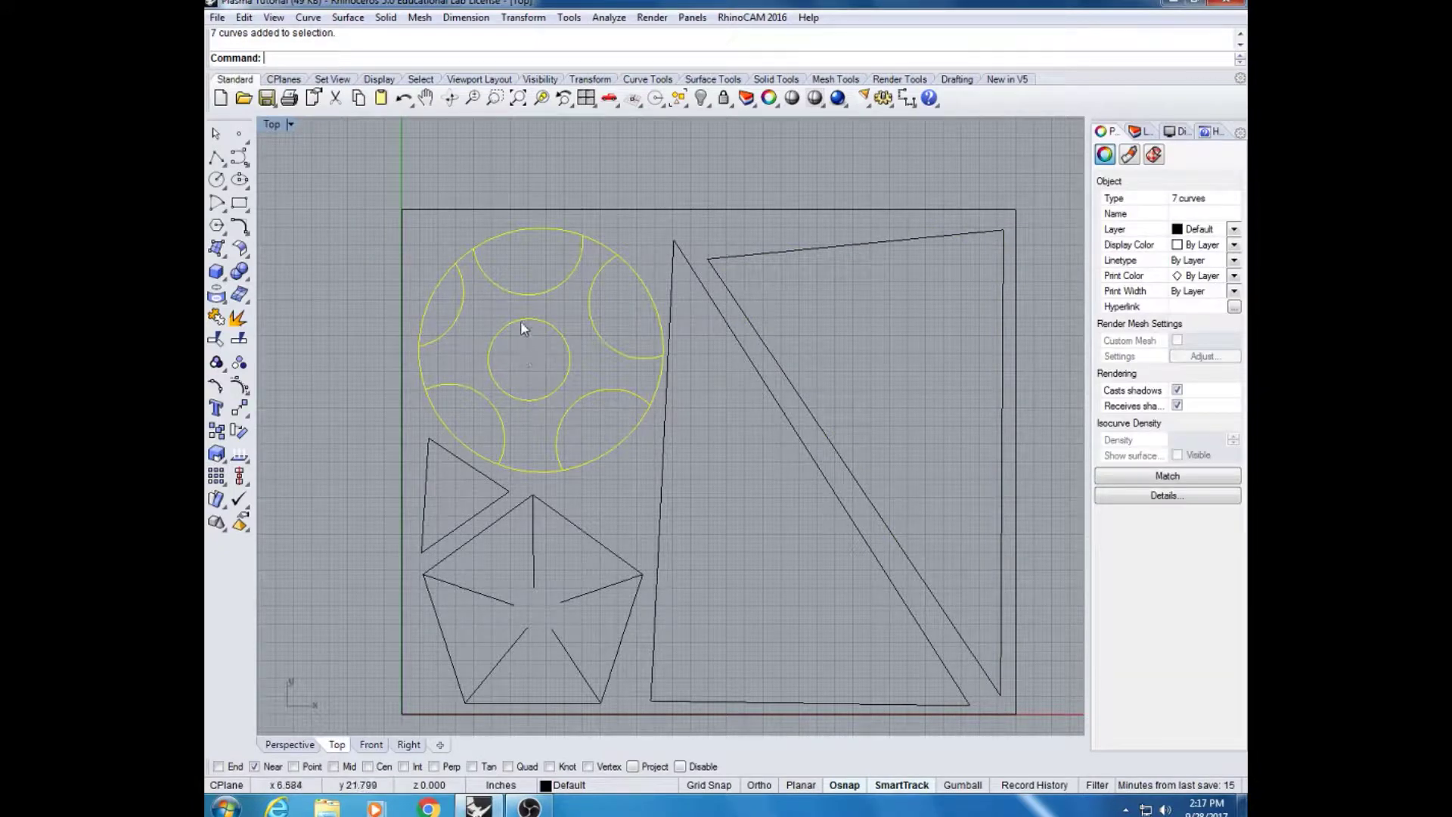
mouse_move(520, 321)
left_mouse_down()
mouse_move(510, 308)
mouse_move(516, 319)
left_mouse_up()
left_click(512, 341)
scroll(615, 410, "down", 3)
right_click_drag(700, 453, 667, 421)
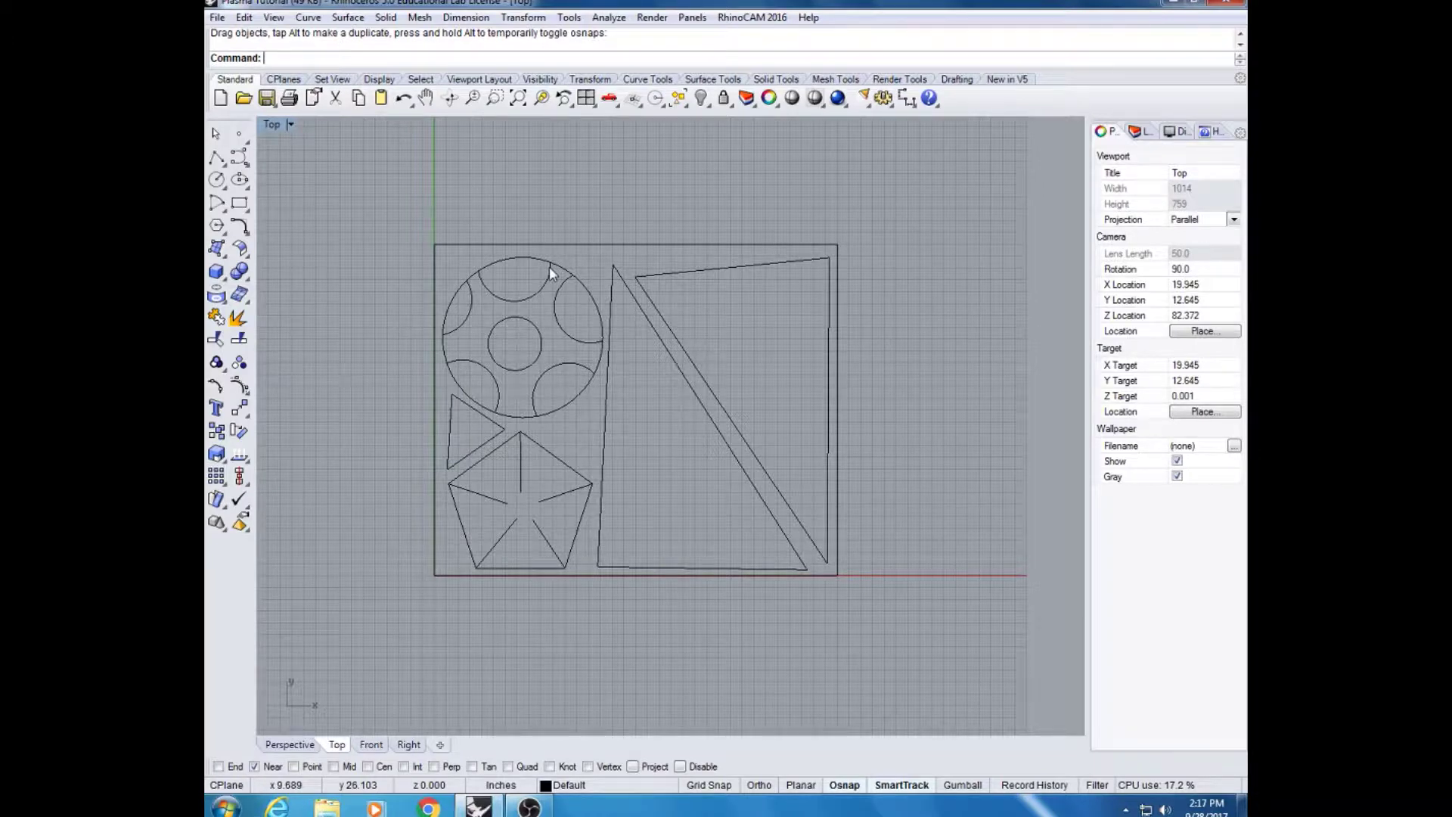
scroll(547, 354, "up", 3)
scroll(547, 356, "down", 2)
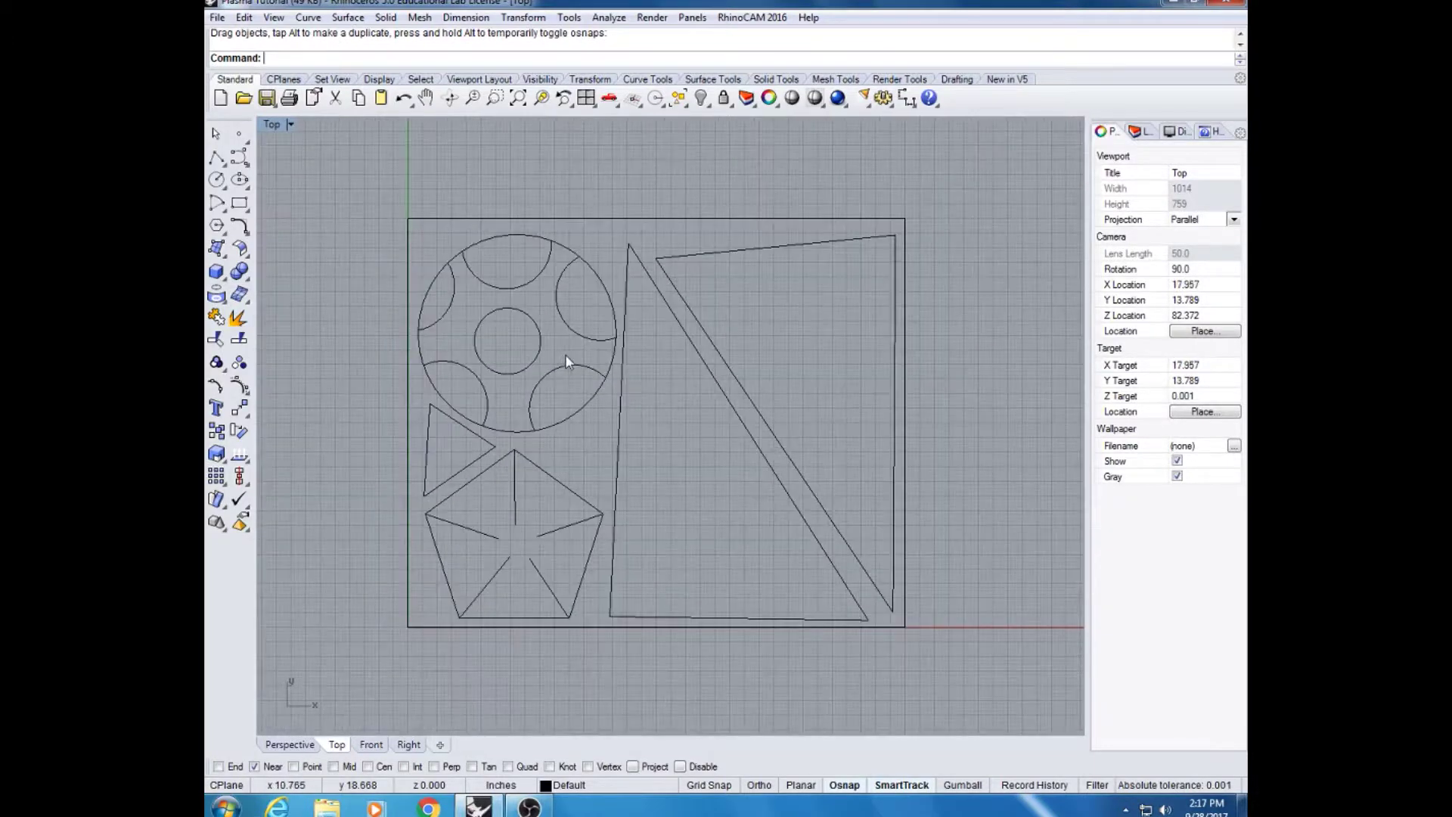
right_click_drag(565, 354, 550, 333)
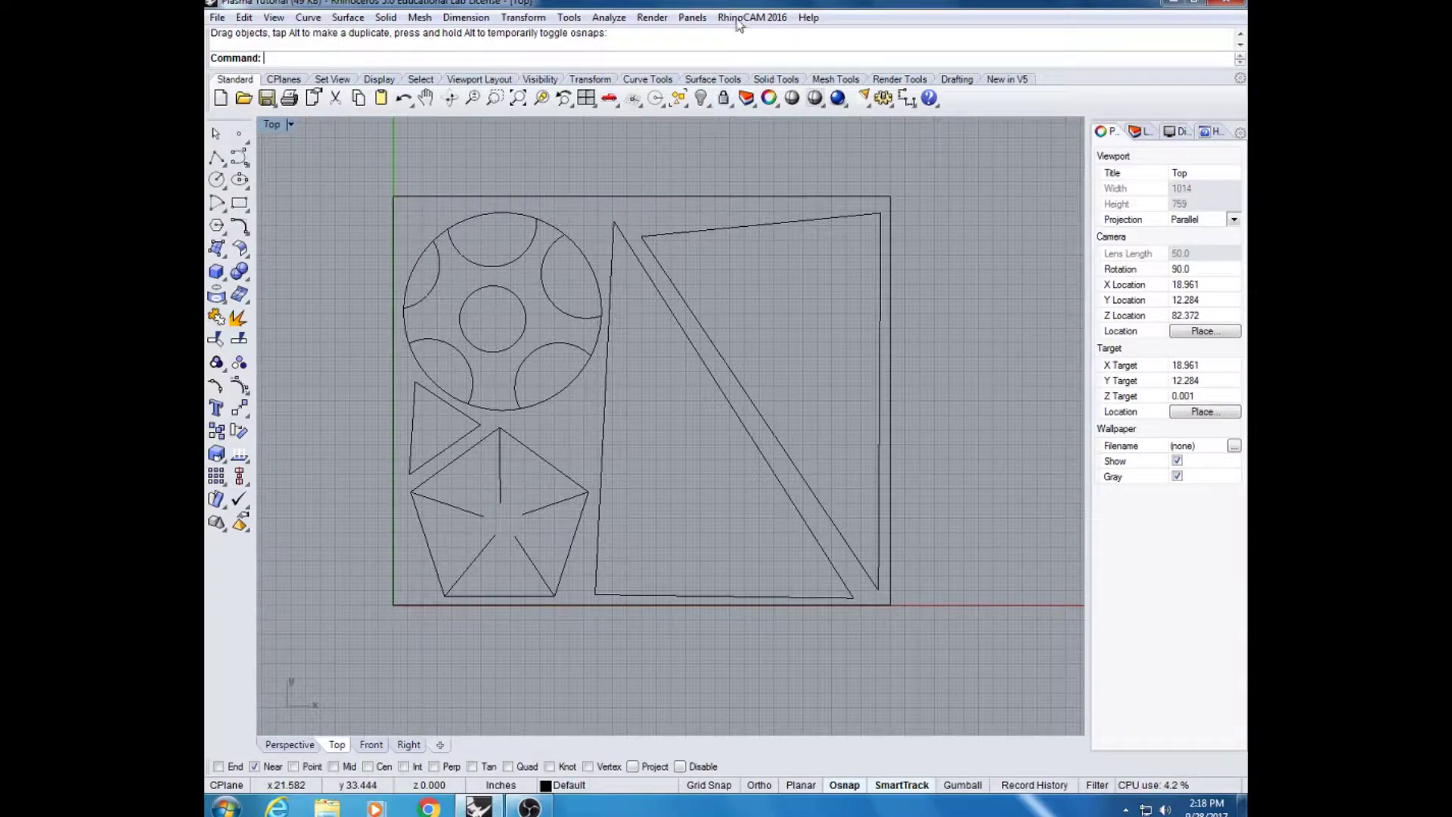
Launch the RhinoCAM 2016 MILL module and close the Machining Objects panel
left_click(759, 17)
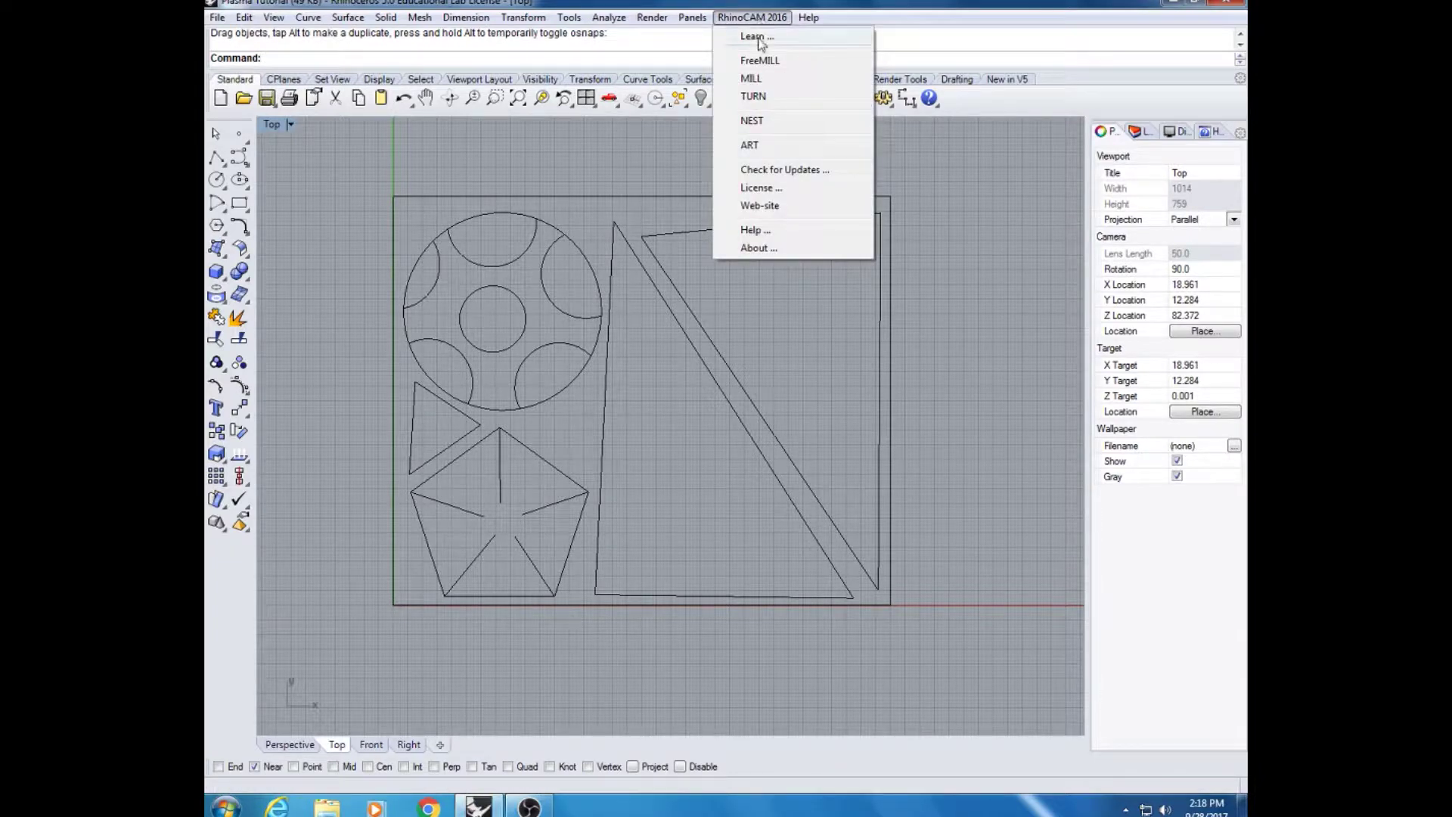
left_click(750, 79)
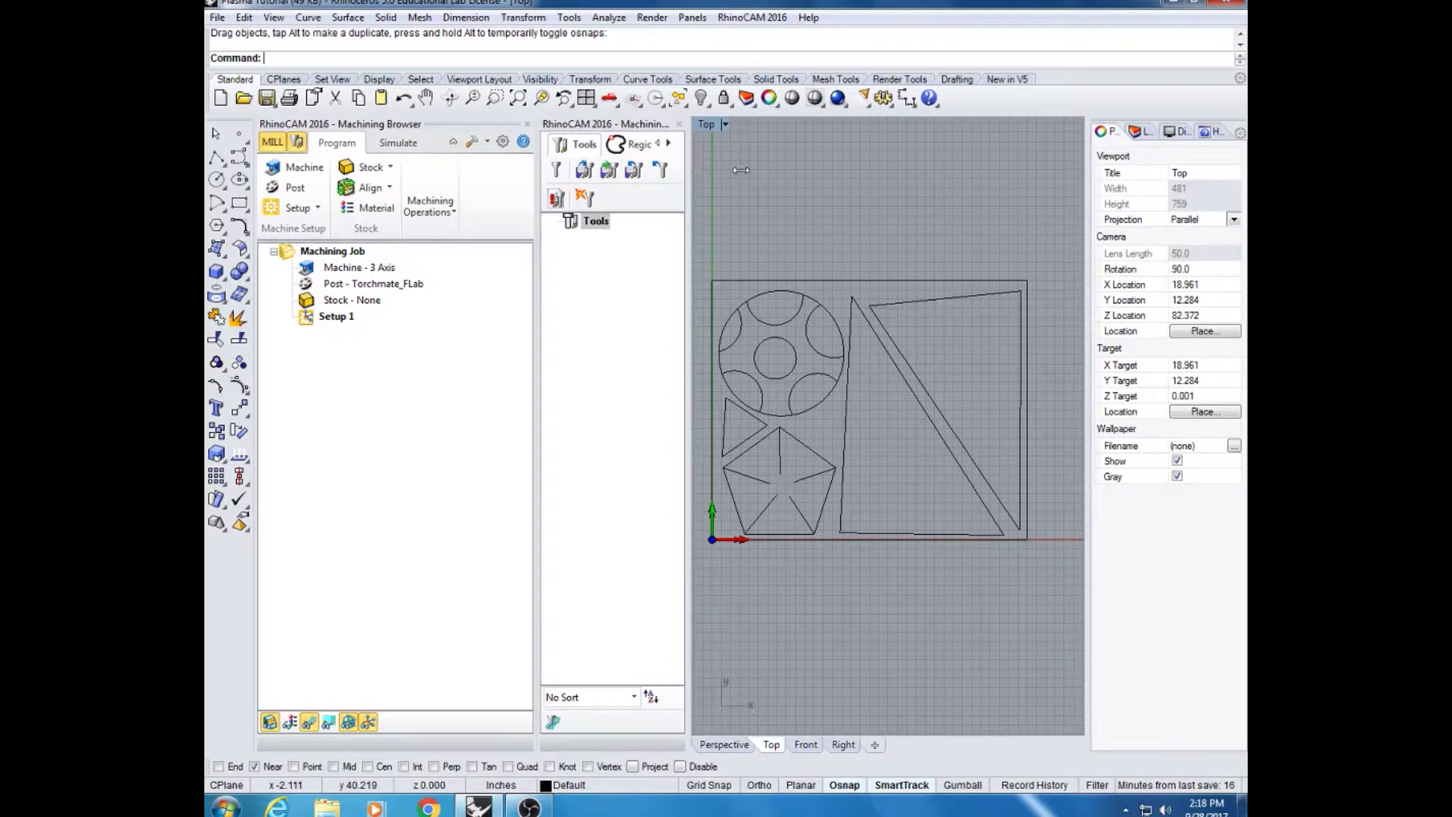
left_click_drag(741, 170, 744, 169)
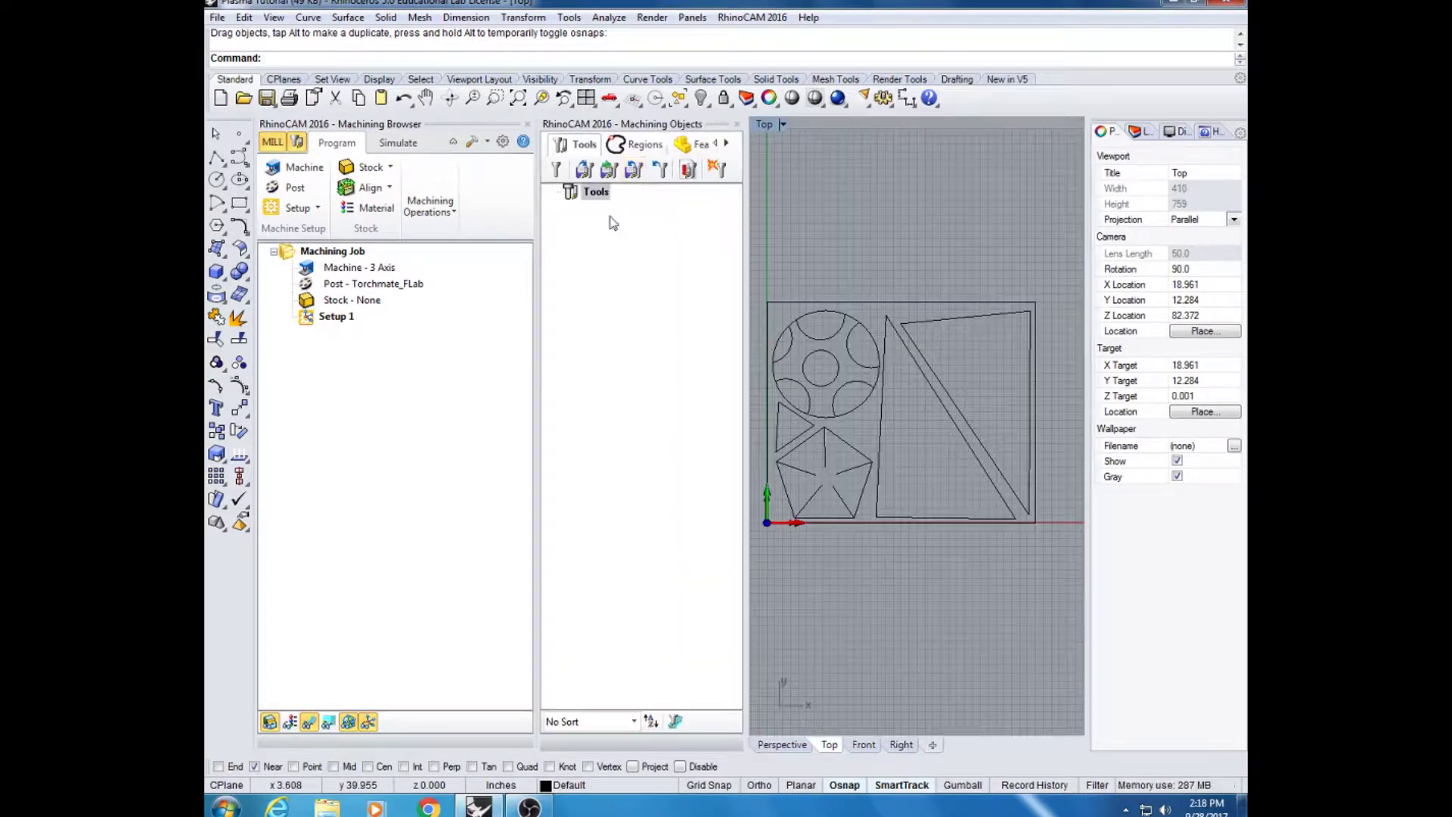
left_click(737, 124)
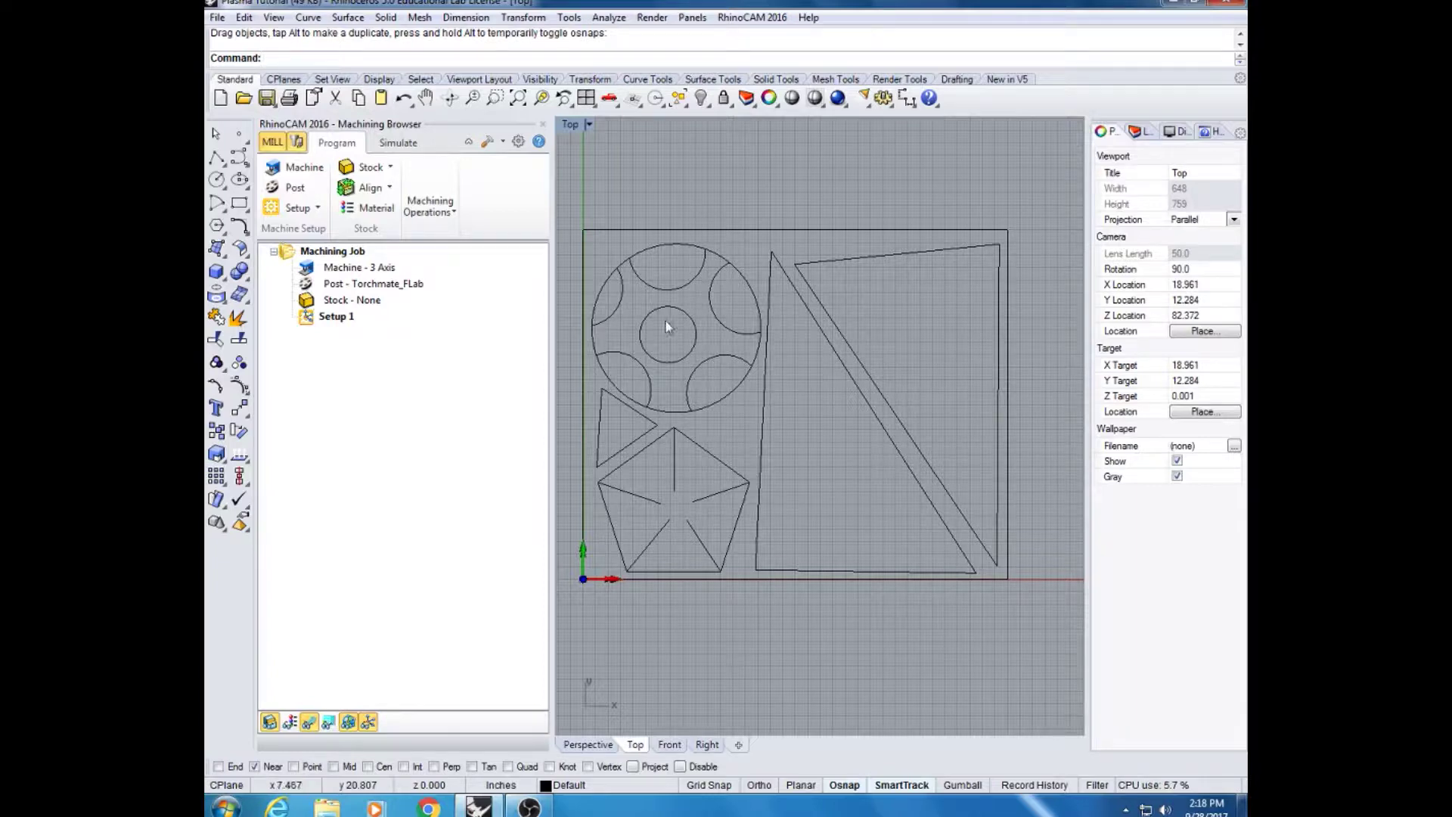
right_click_drag(658, 325, 742, 296)
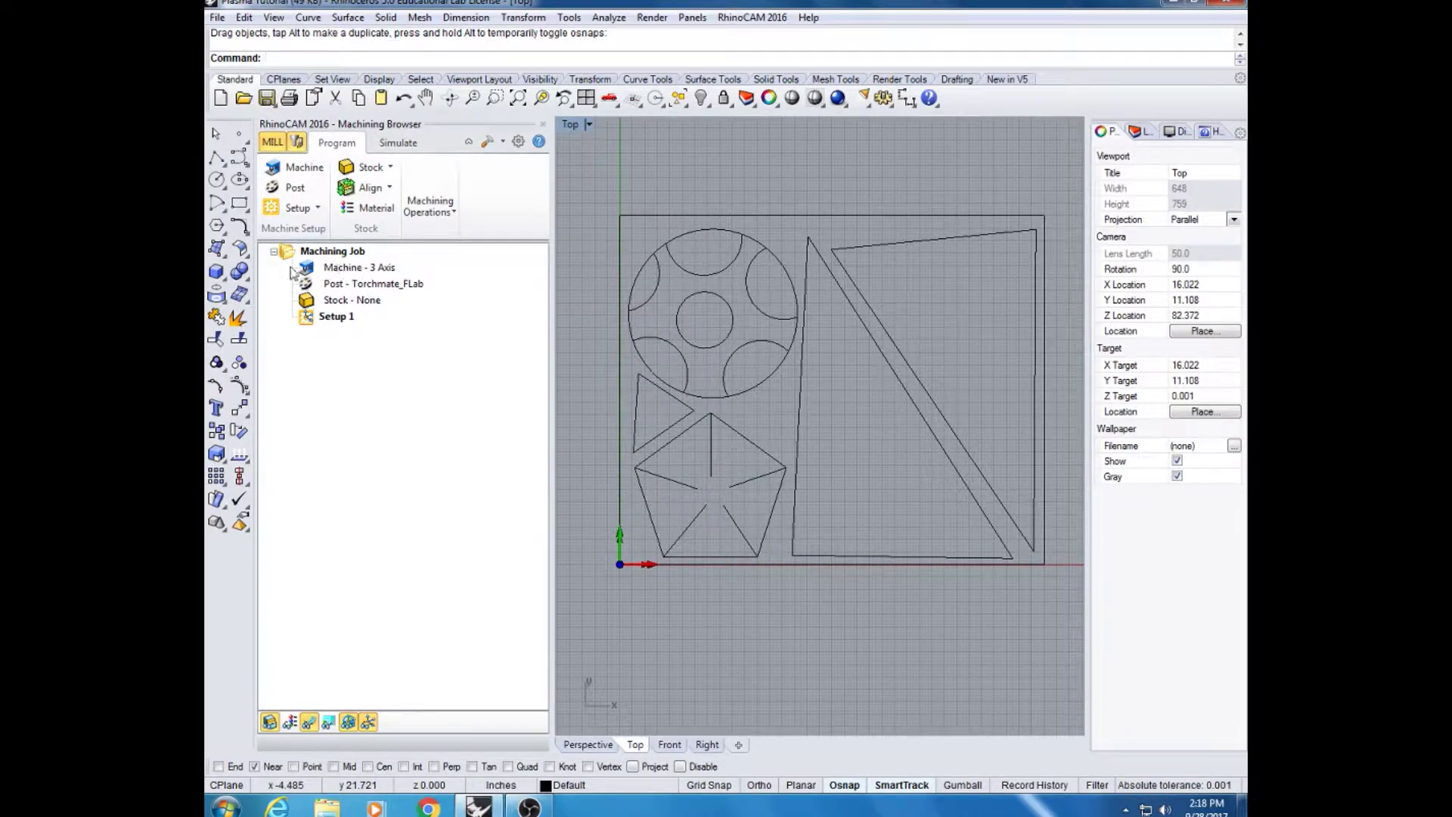
double_click(317, 269)
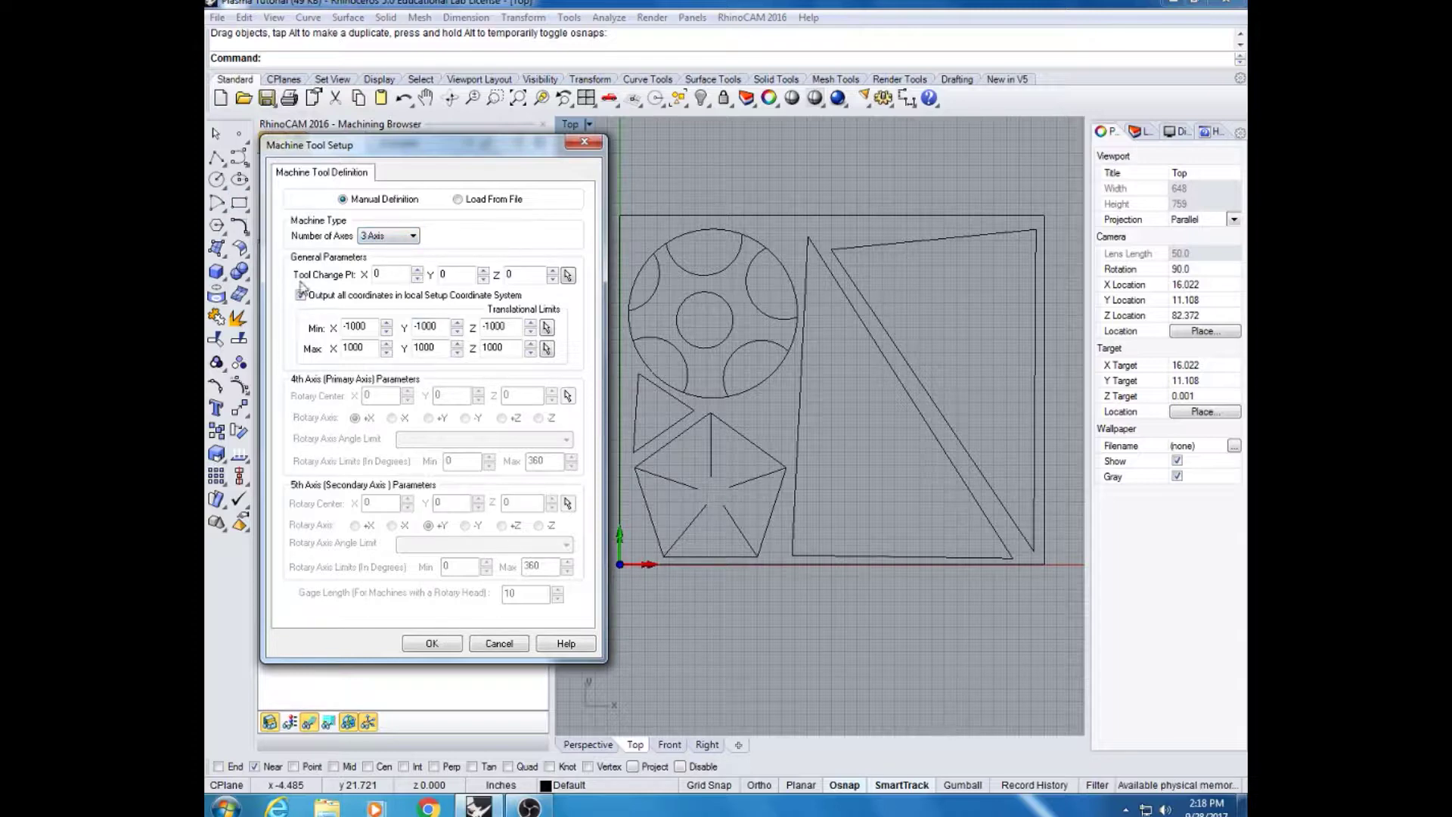
left_click(428, 644)
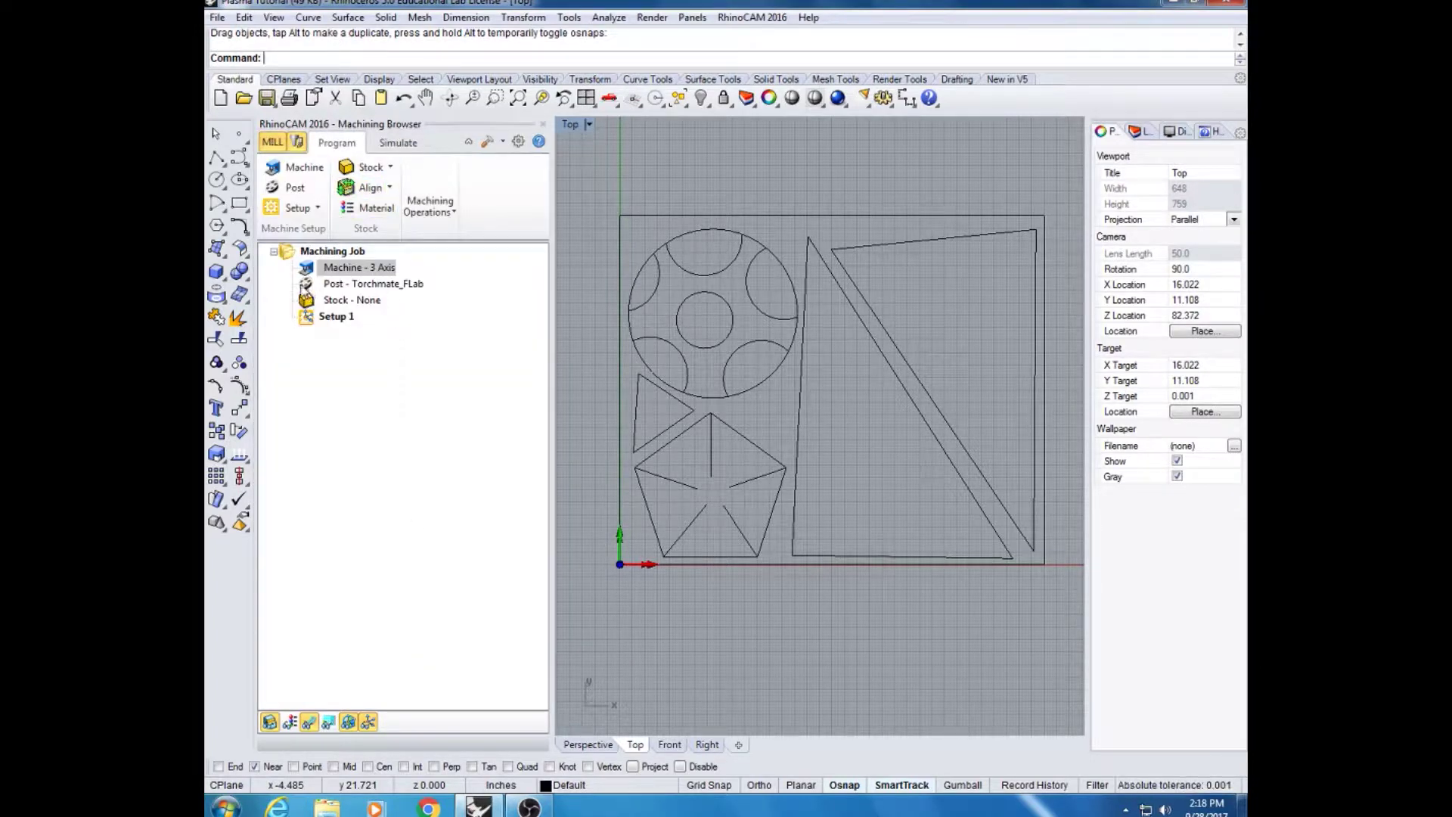
left_click(308, 288)
In the post-processor options, point the posted files folder to Desktop > Digi Fab
double_click(308, 287)
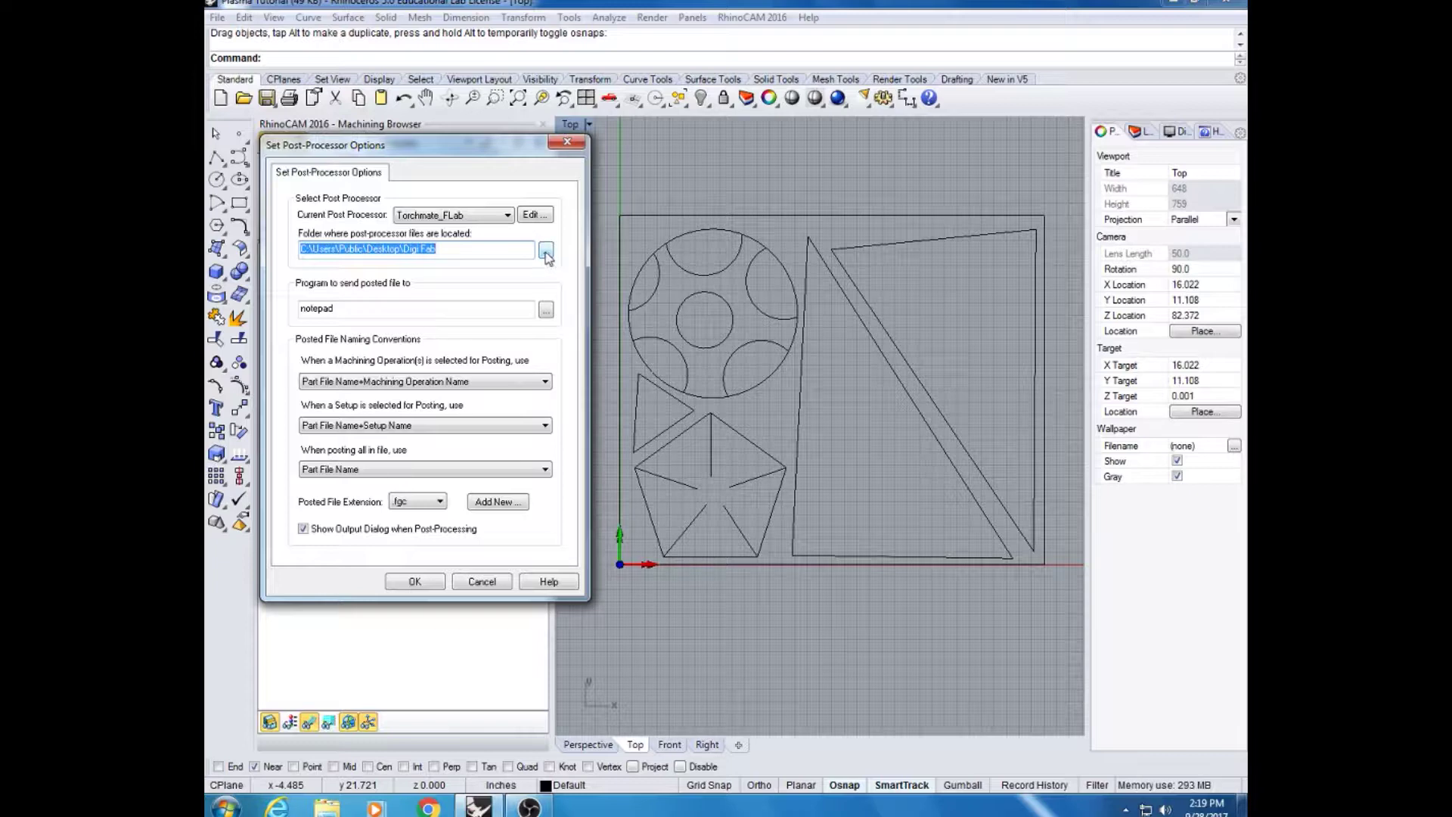
left_click(548, 254)
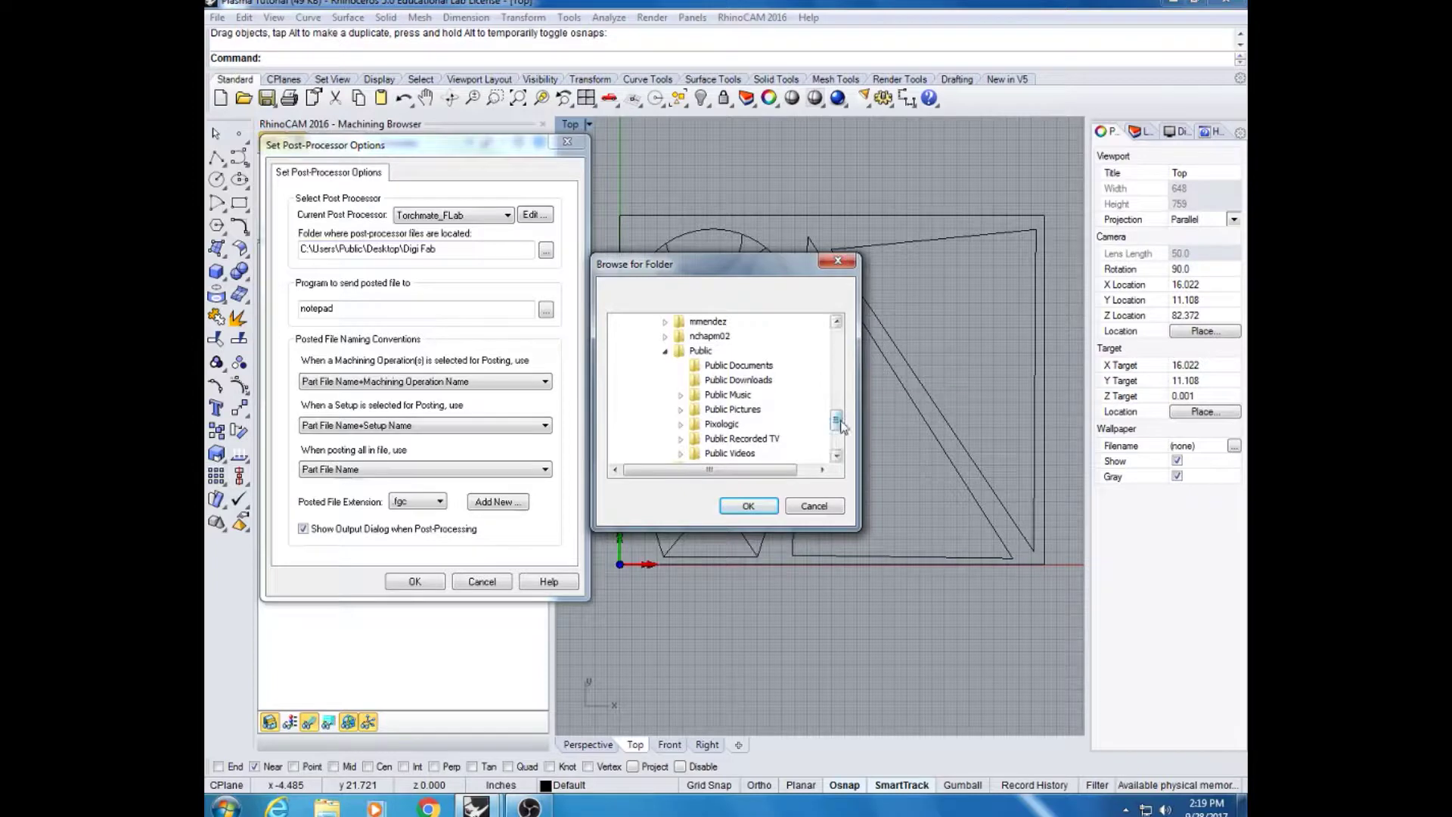
left_click_drag(836, 420, 836, 346)
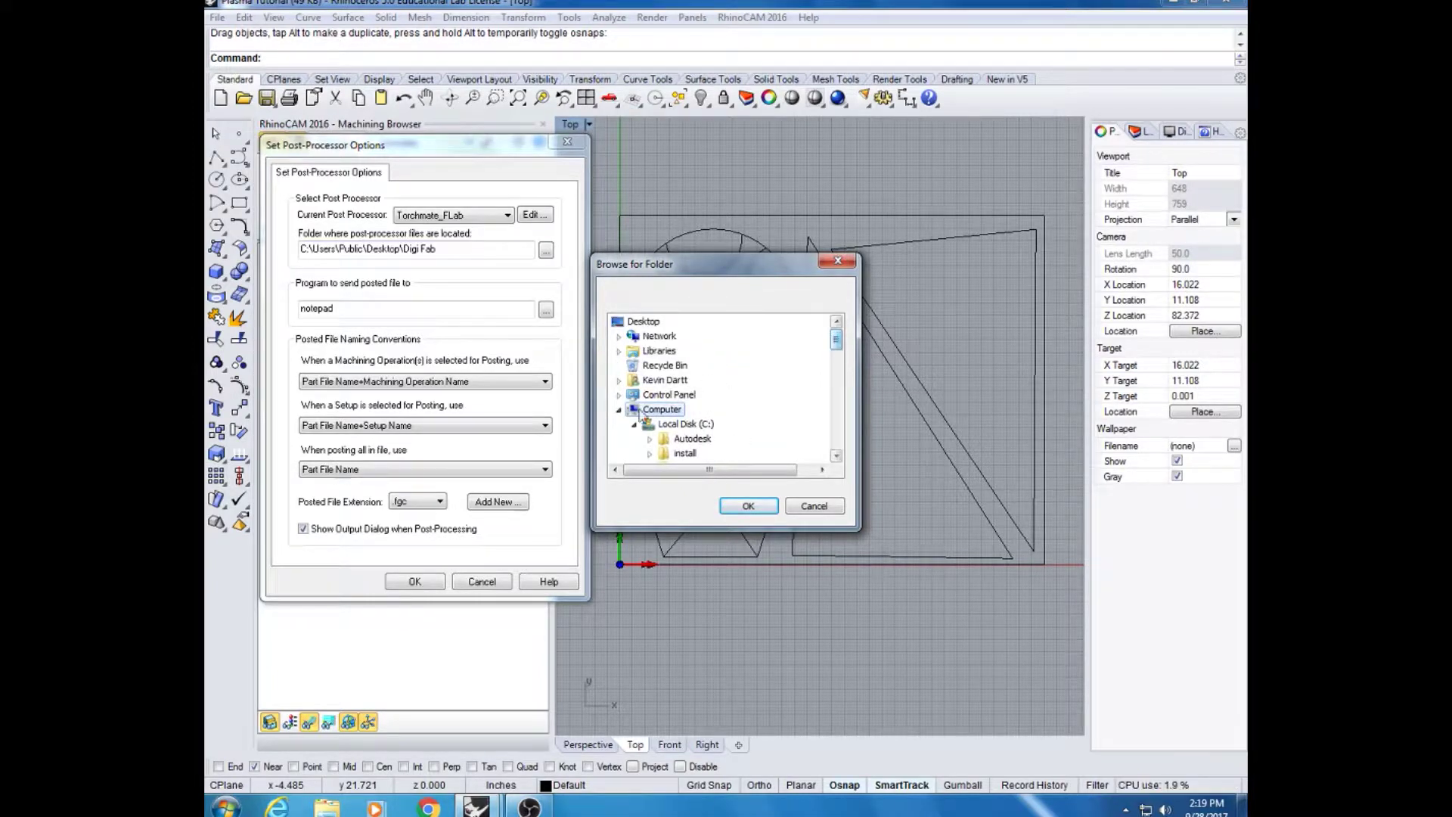
left_click(618, 410)
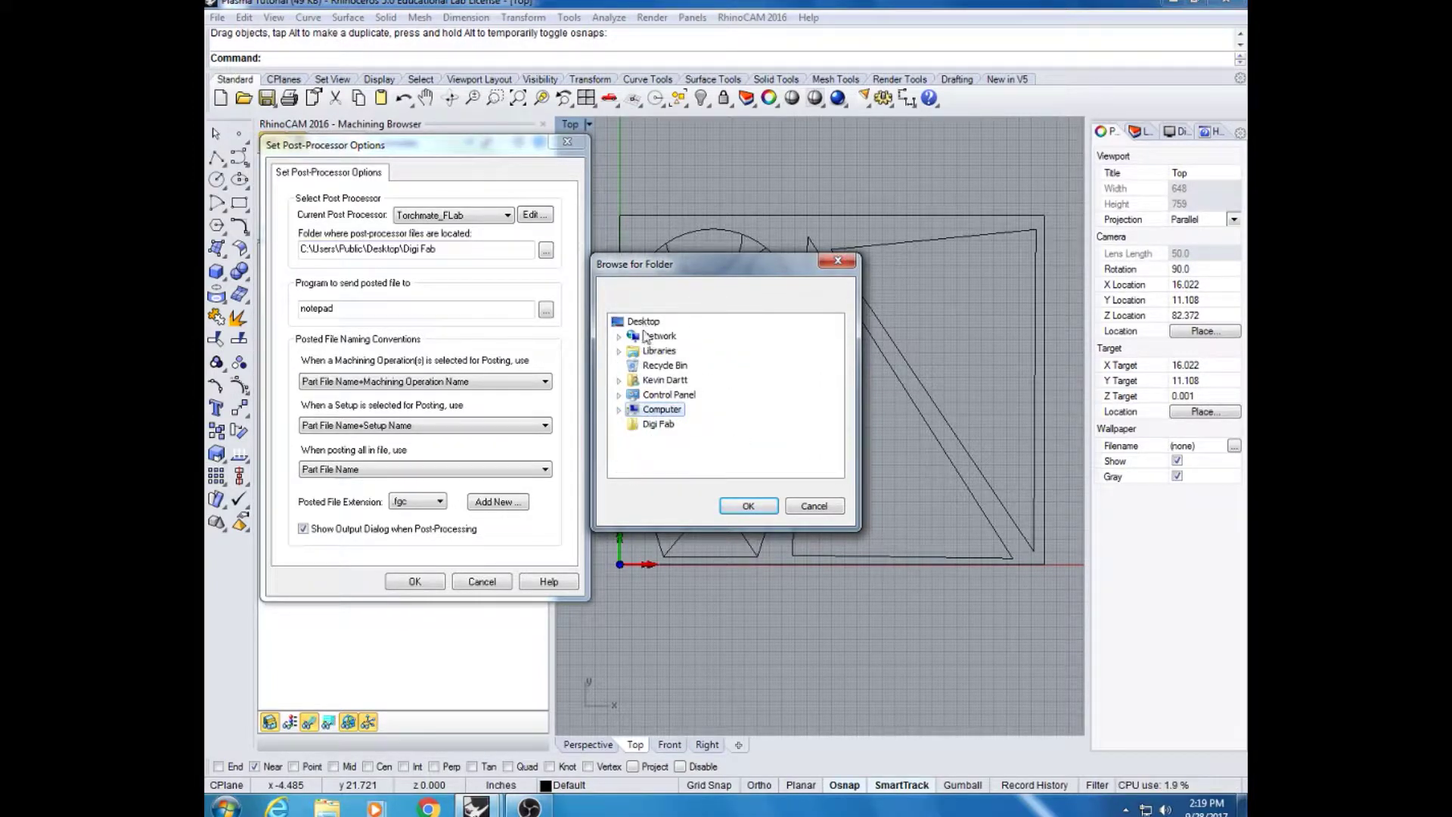
left_click(658, 424)
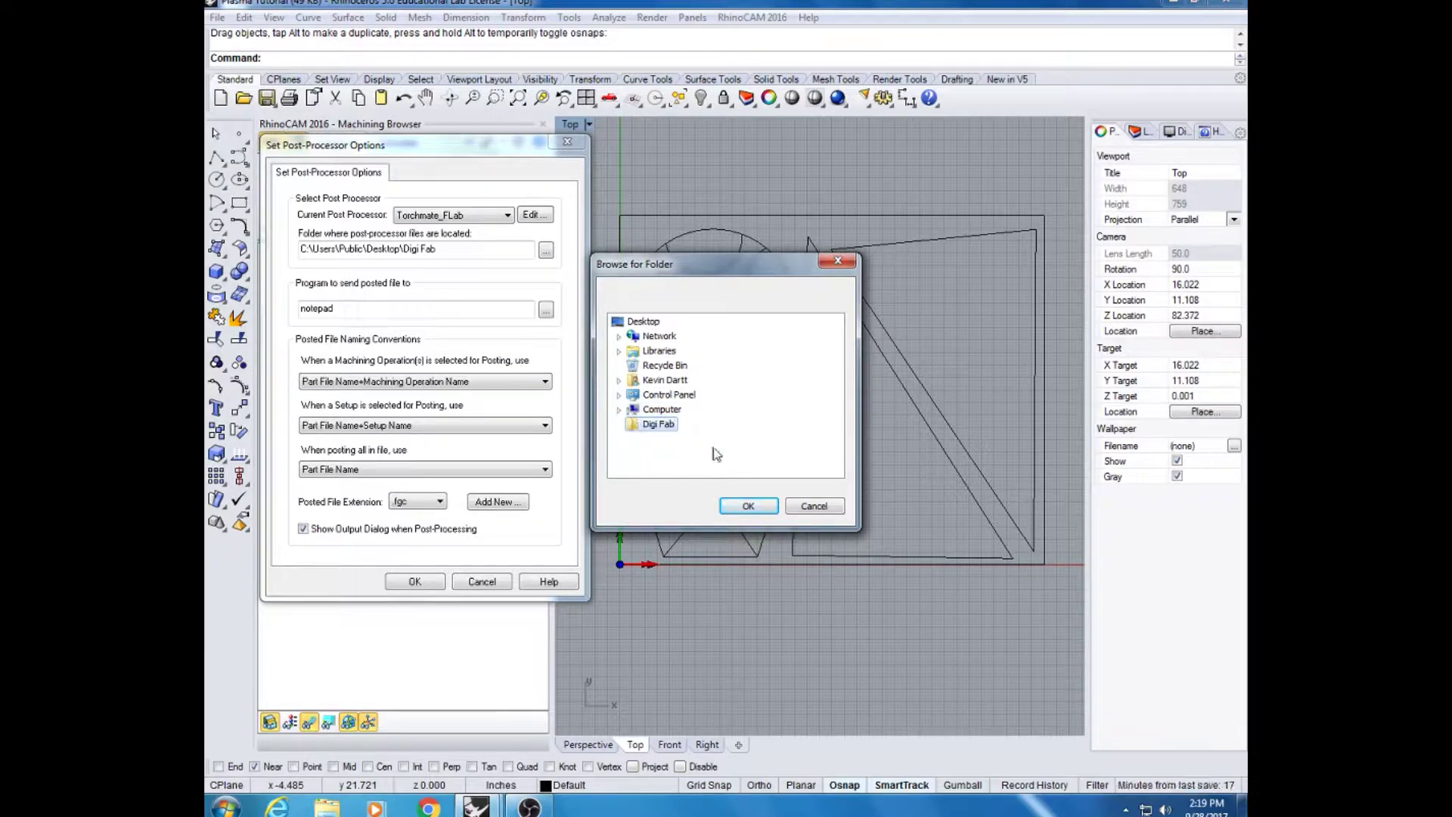
left_click(740, 504)
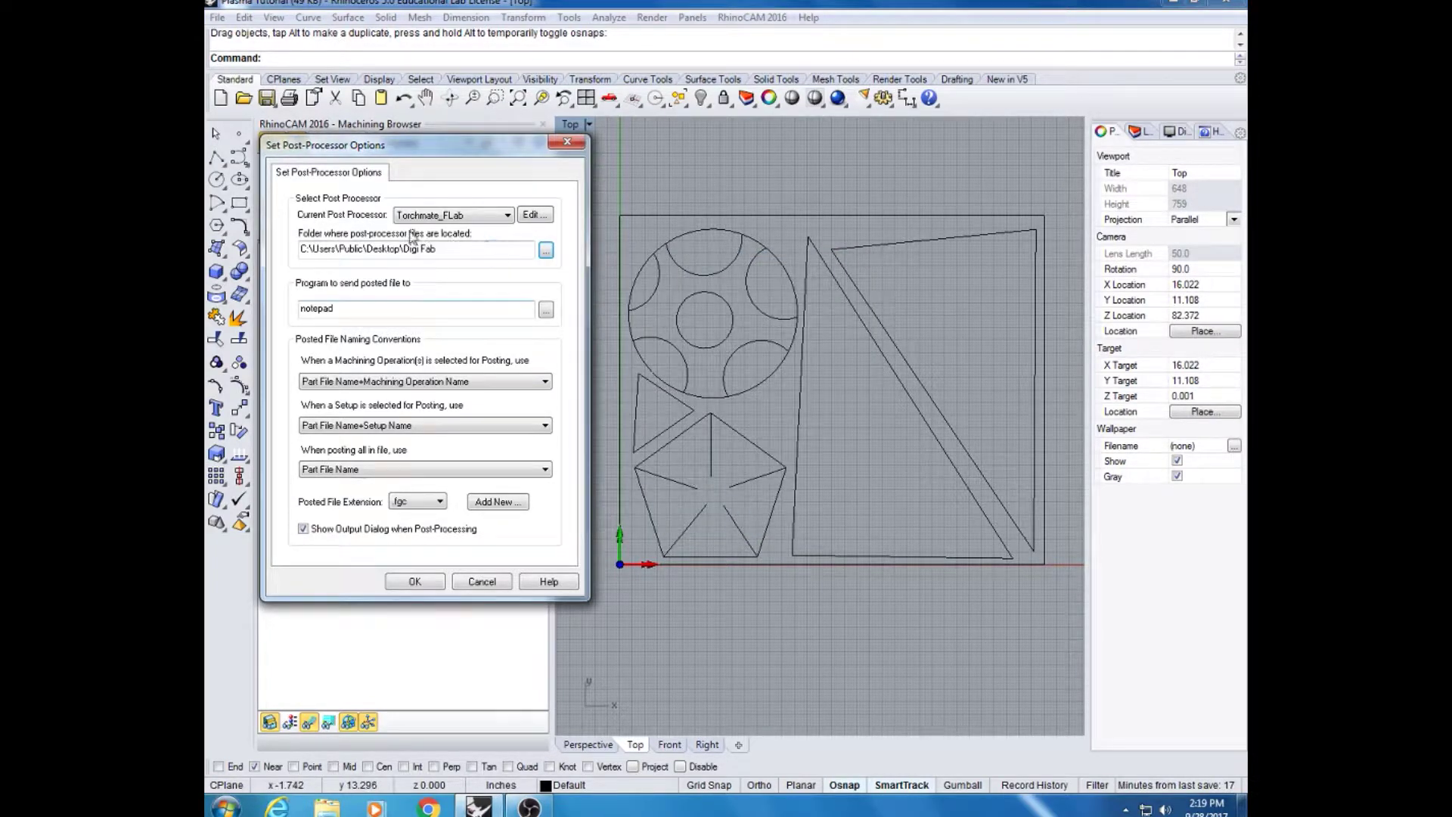
left_click(487, 218)
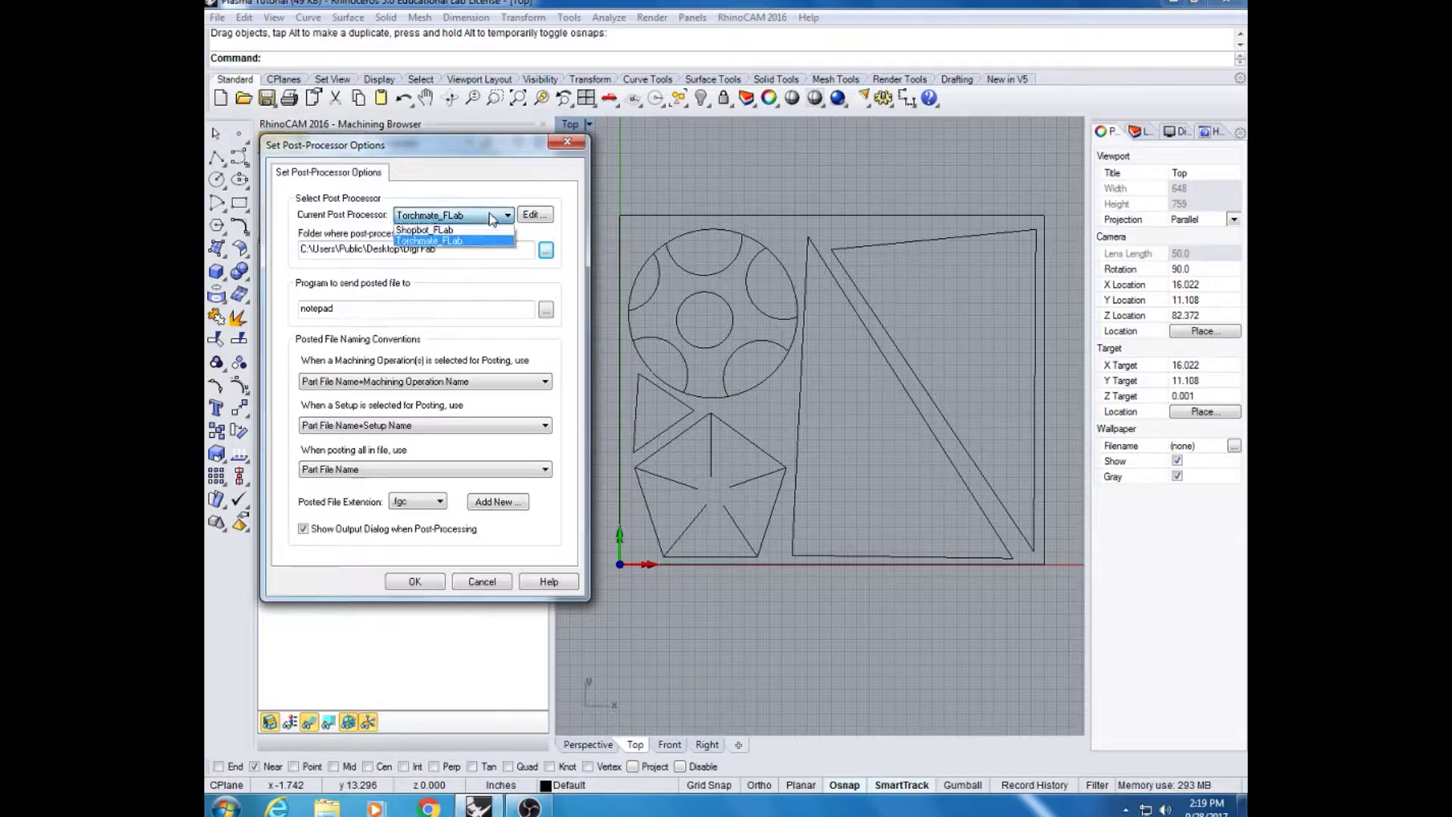
Keep Torchmate_FLab as the post-processor, cancel adding a '.fg' extension, and accept the options
left_click(463, 241)
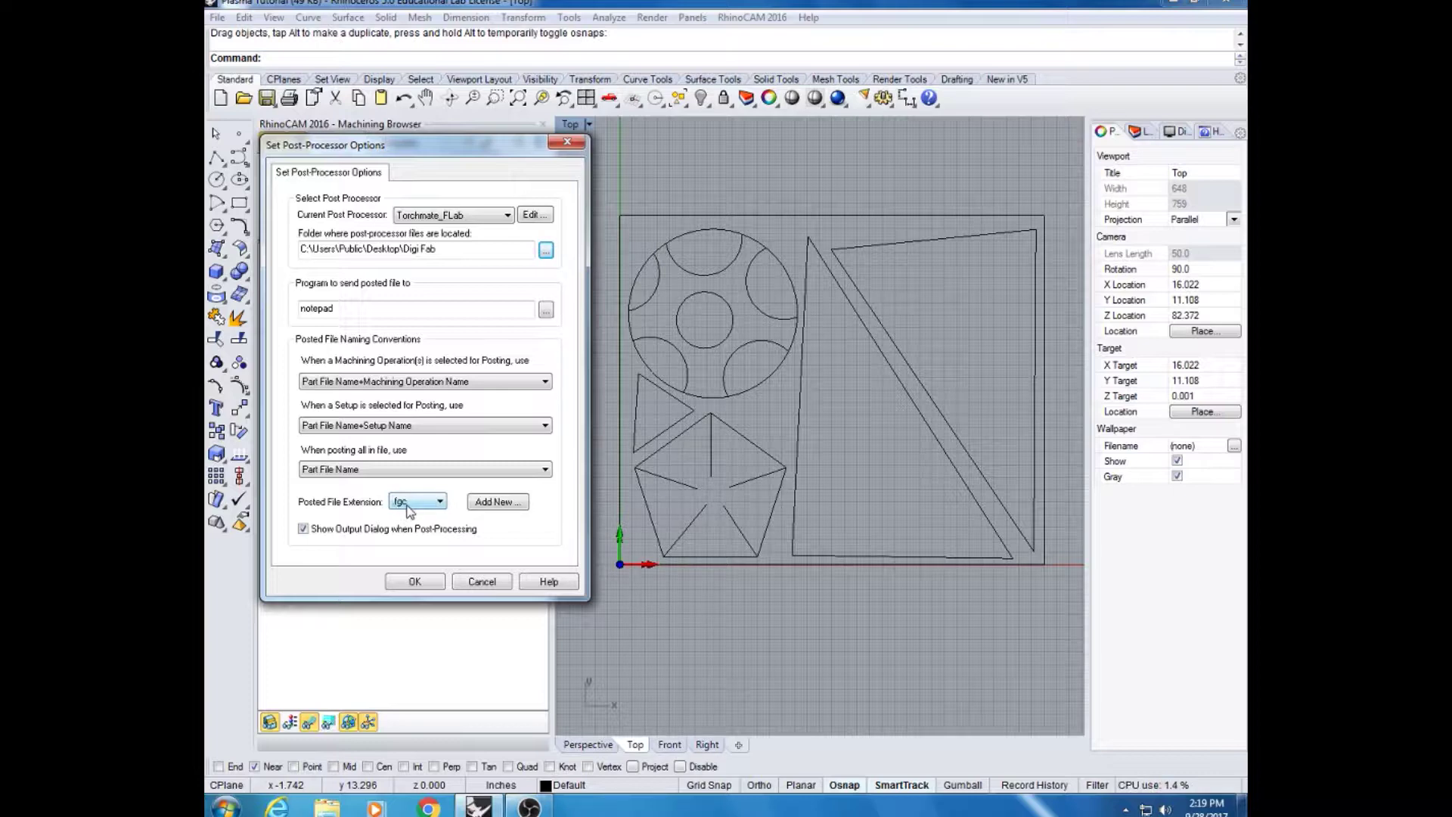
left_click(497, 502)
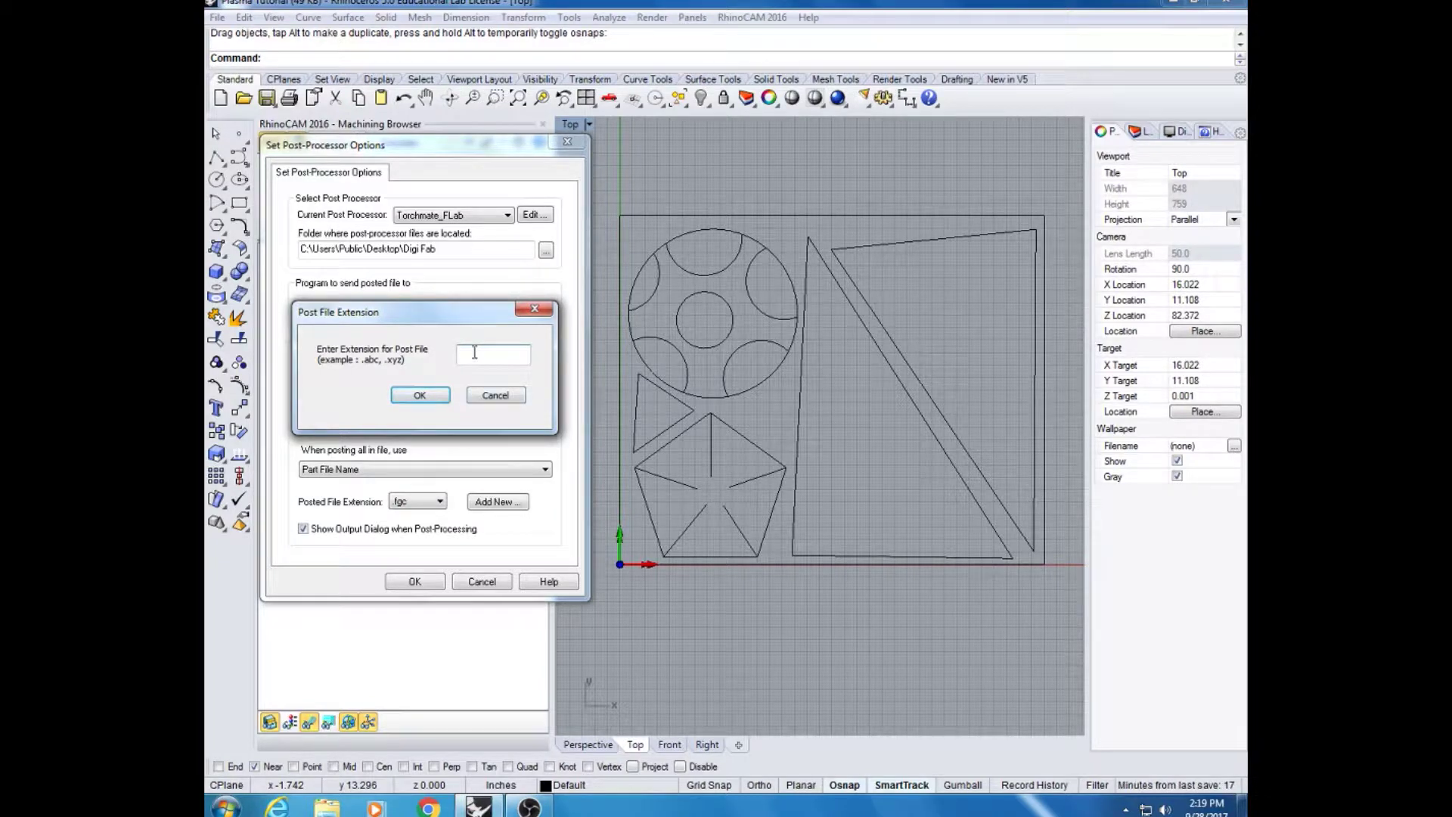
type(".fgc")
left_click(446, 399)
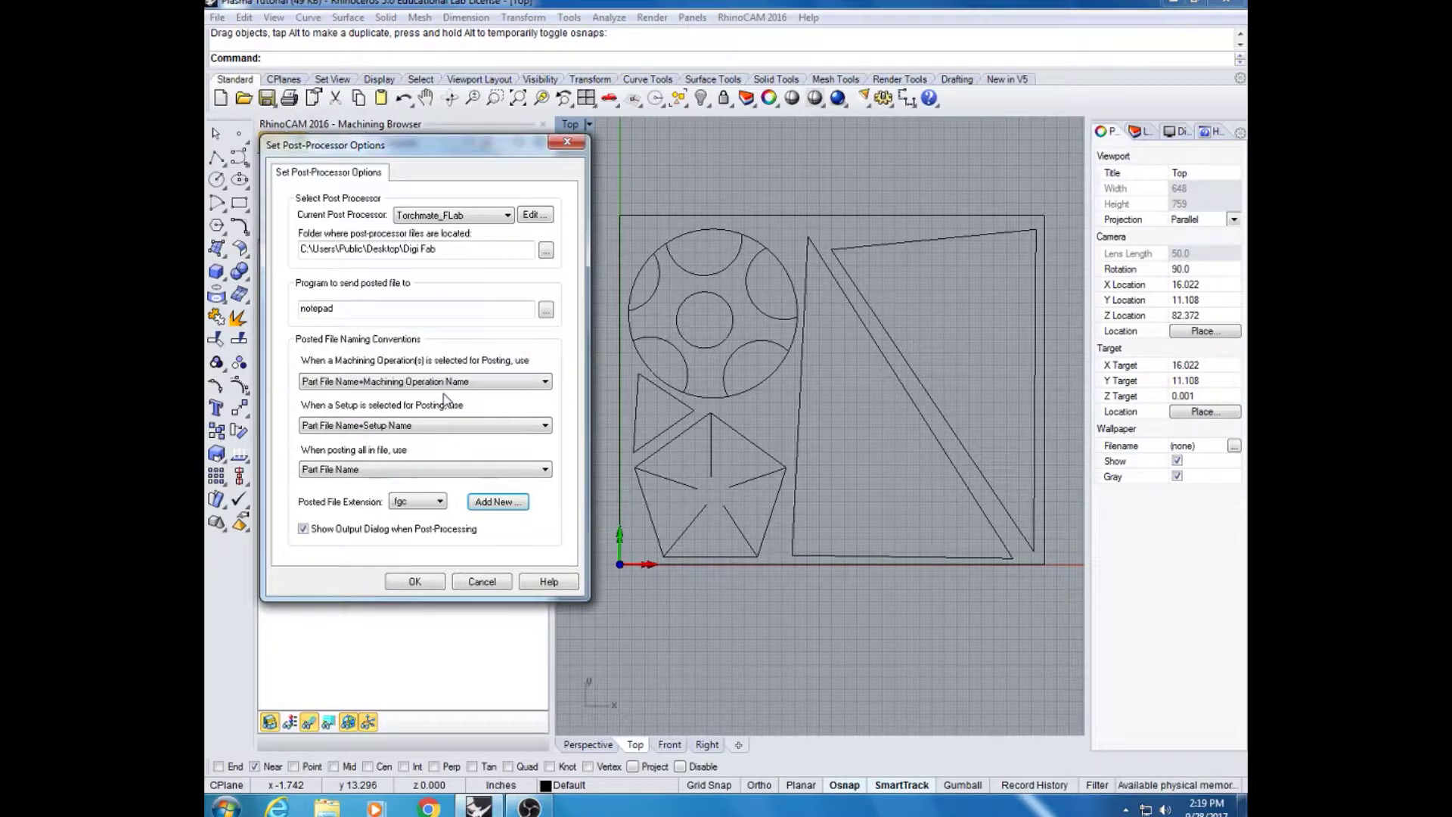
left_click(416, 583)
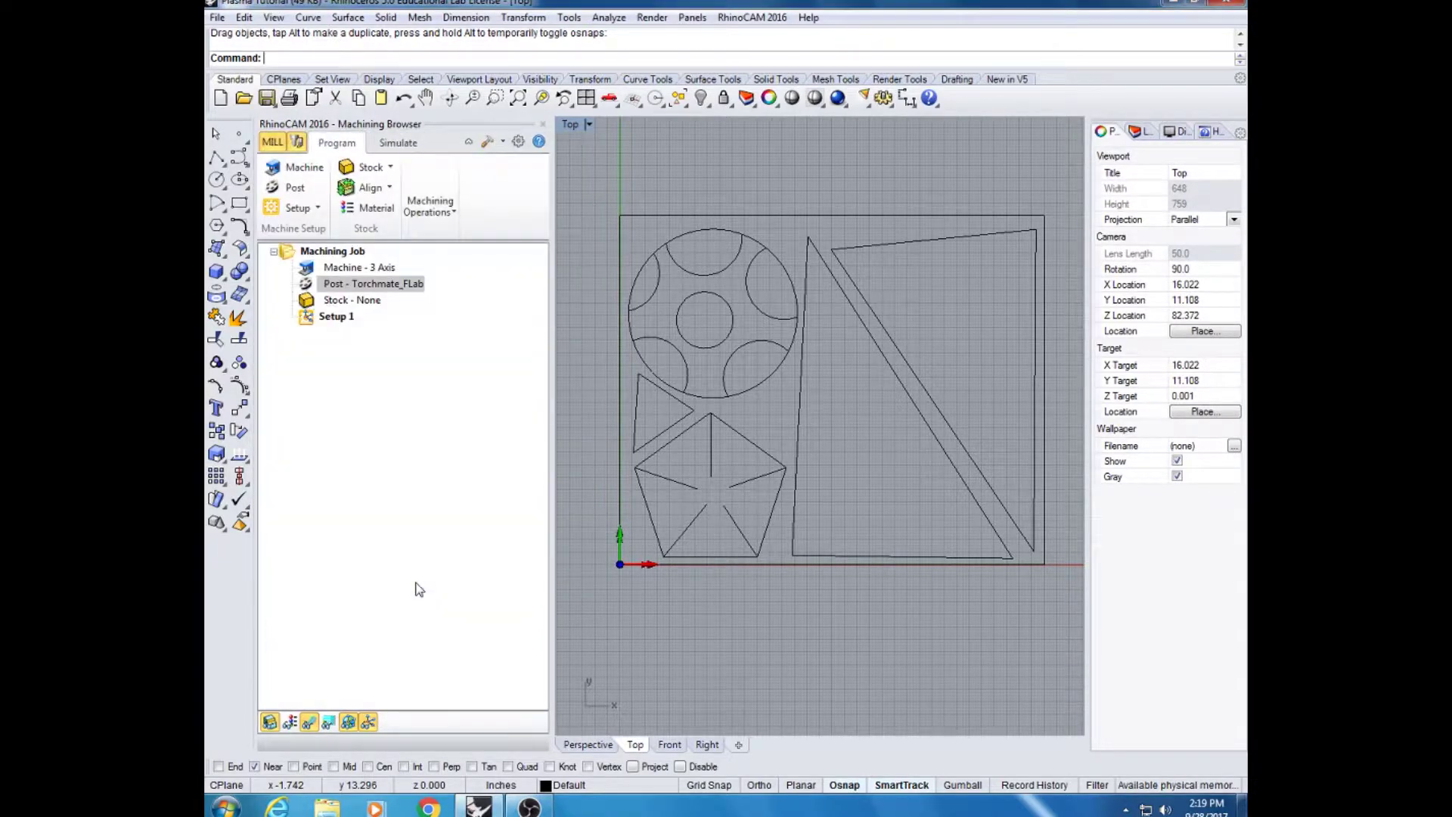
Define a 34 x 28 x 0.125 box stock from the model bounding box, checked in Perspective
left_click(371, 300)
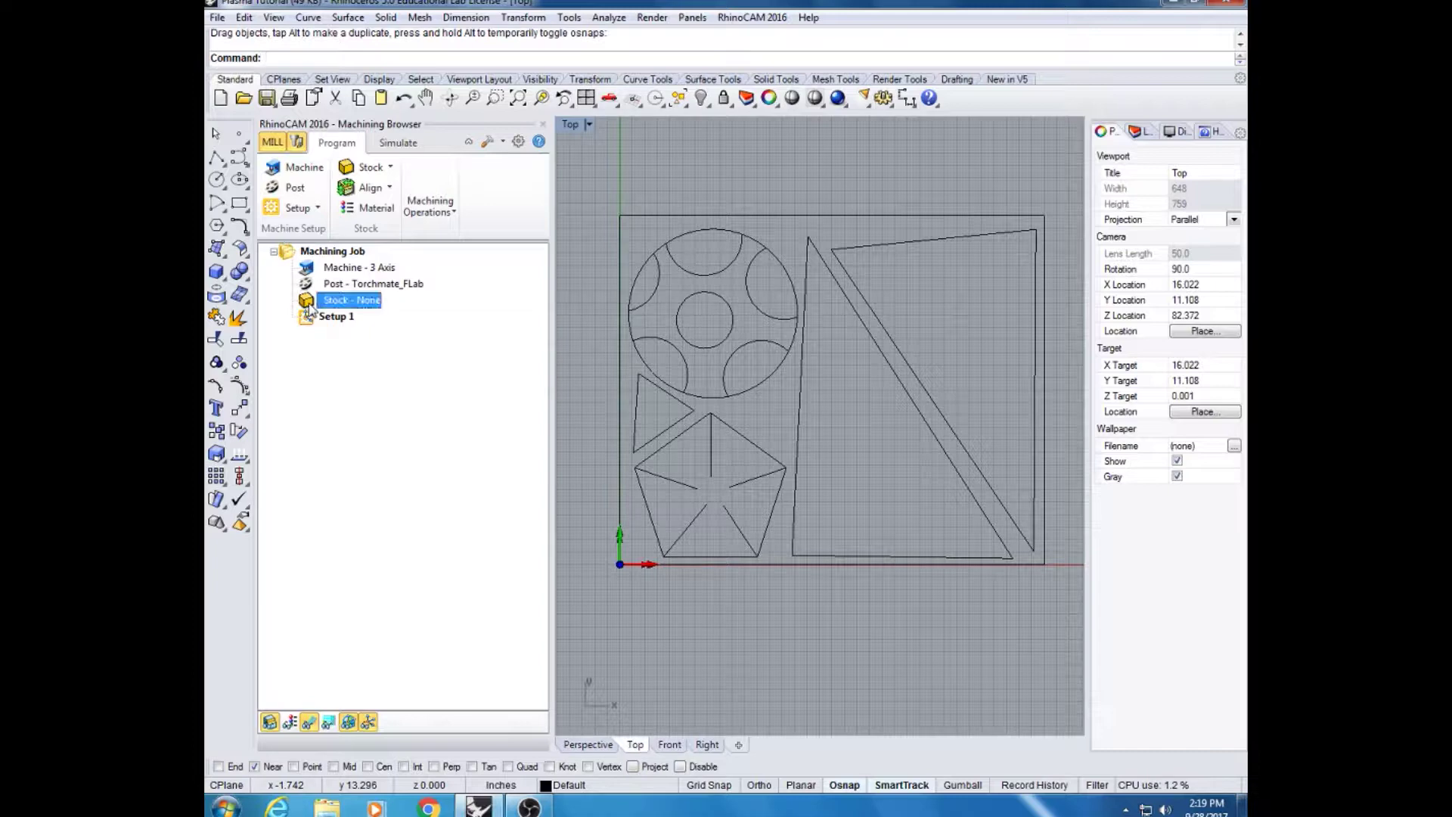
right_click_drag(690, 391, 651, 369)
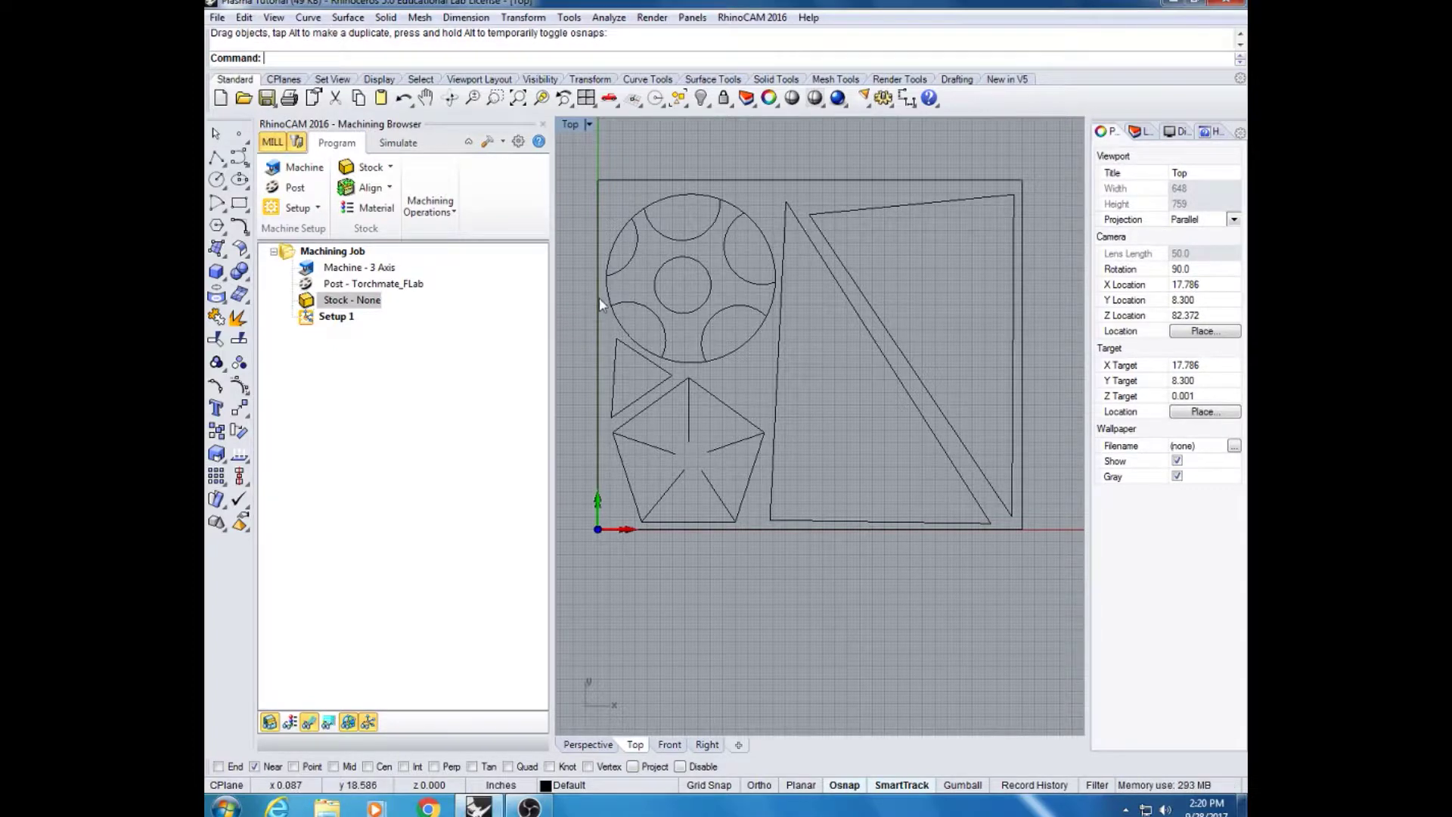
right_click_drag(603, 302, 620, 306)
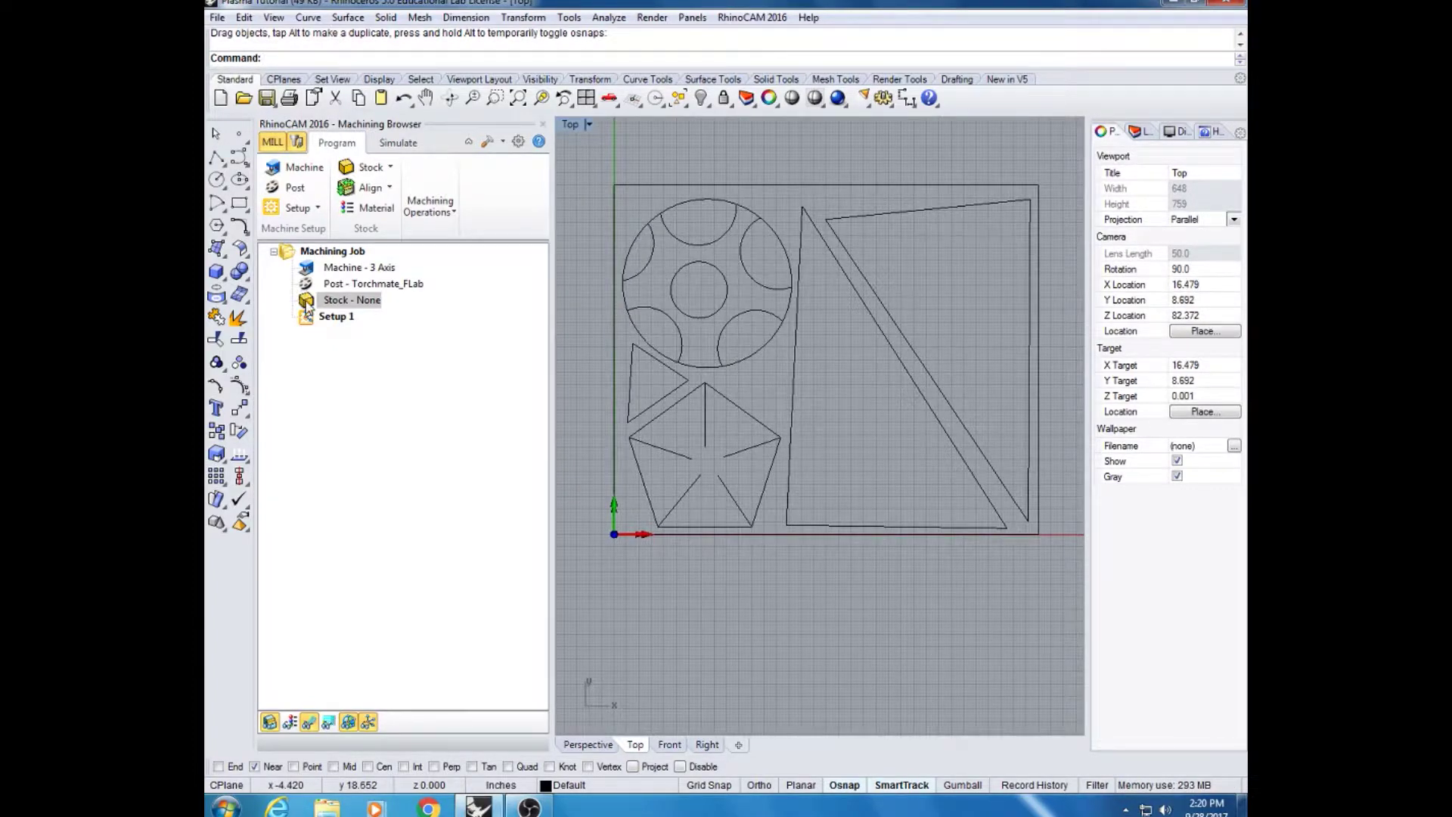
double_click(306, 306)
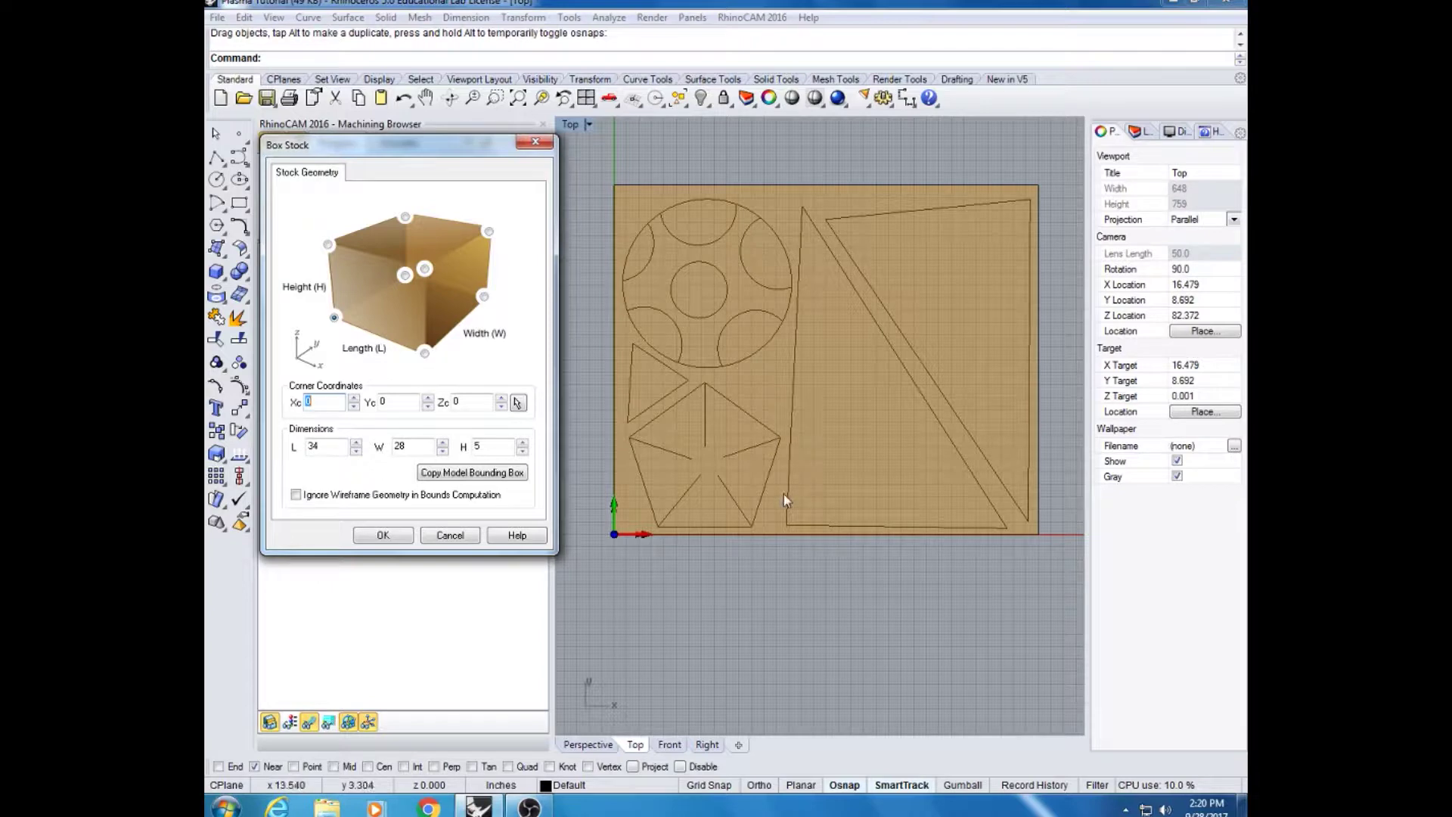
left_click(600, 753)
left_click(590, 740)
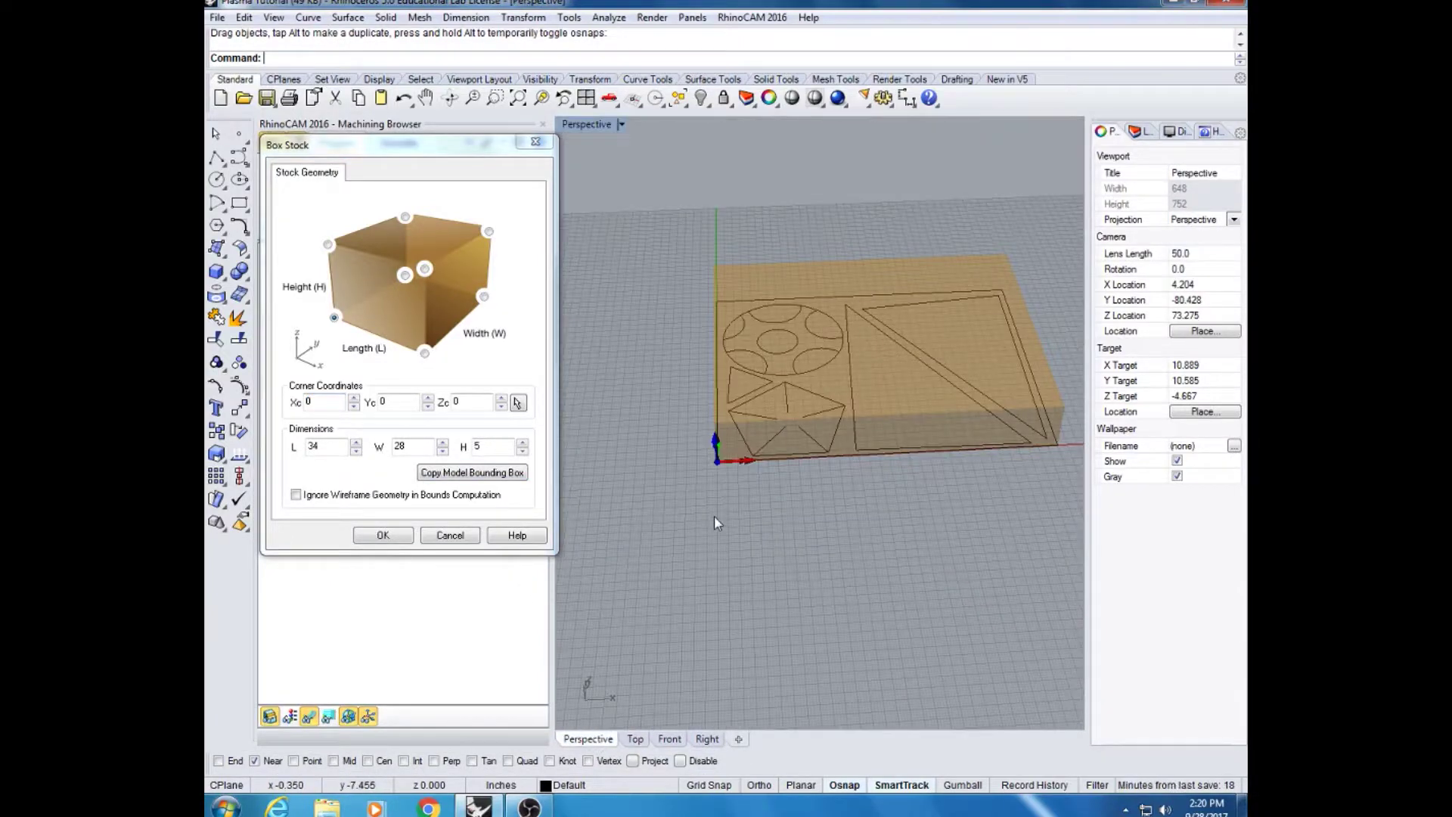
right_click_drag(720, 519, 816, 455)
scroll(941, 393, "up", 3)
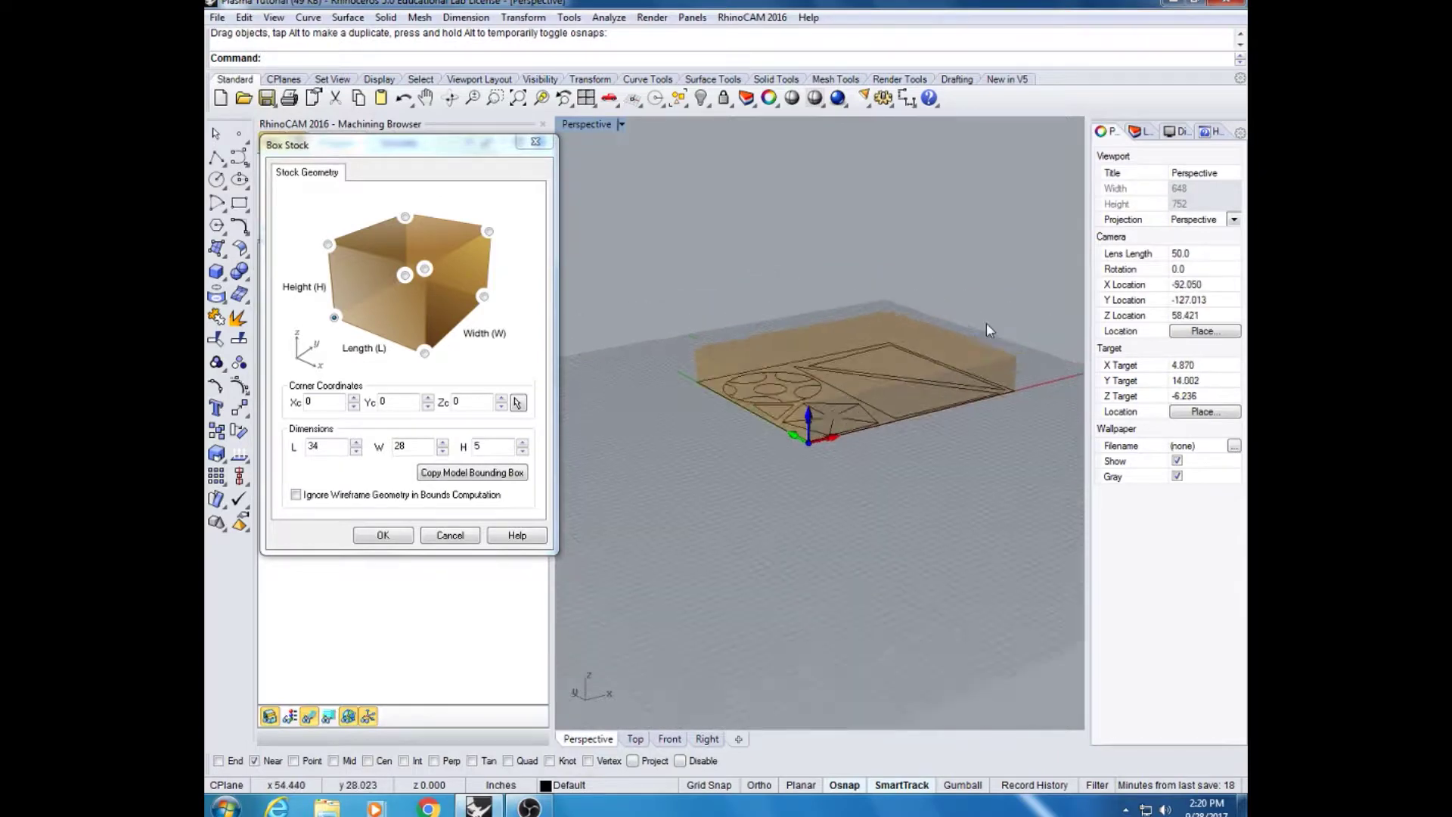
scroll(991, 336, "down", 2)
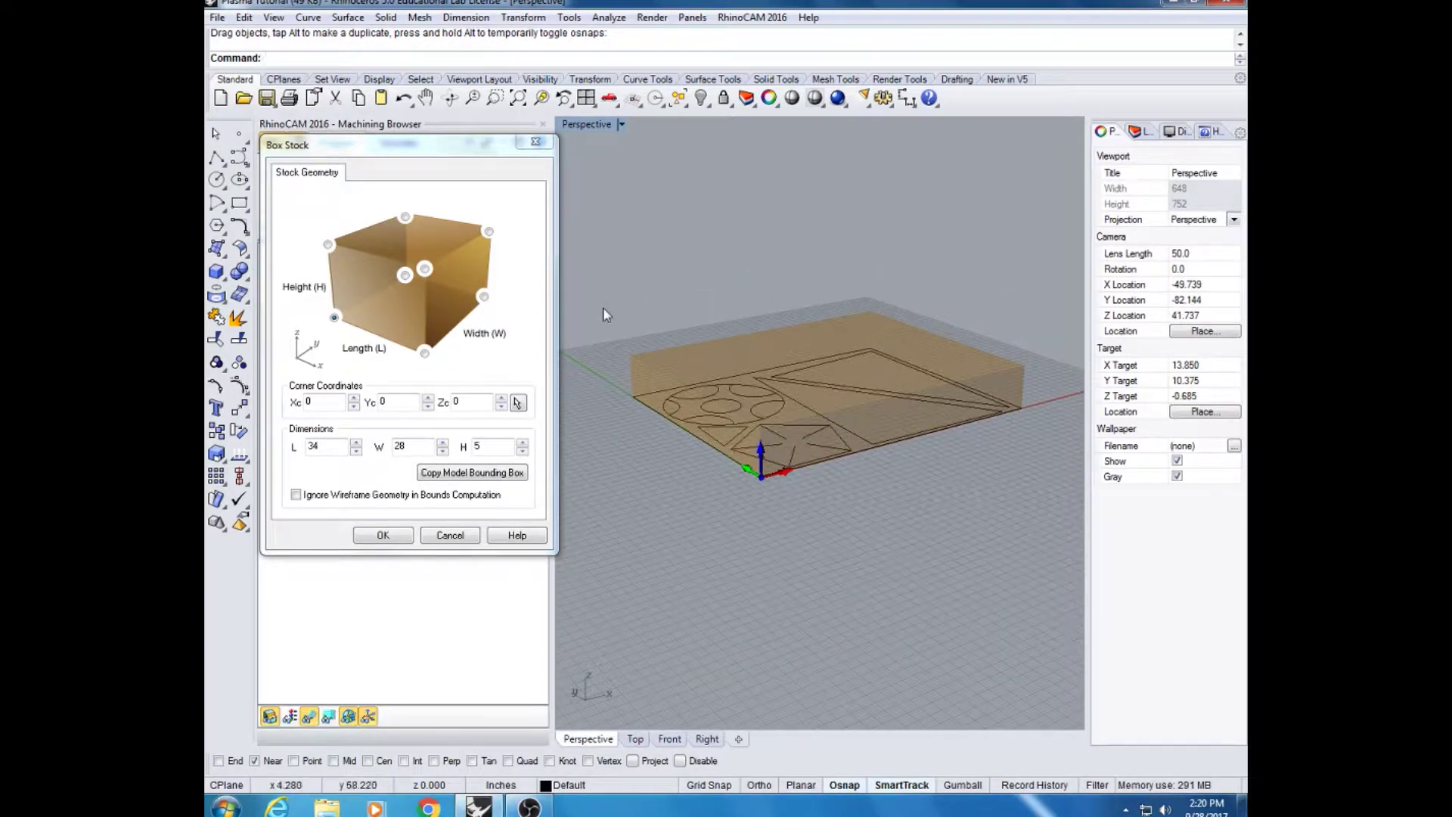
left_click(448, 475)
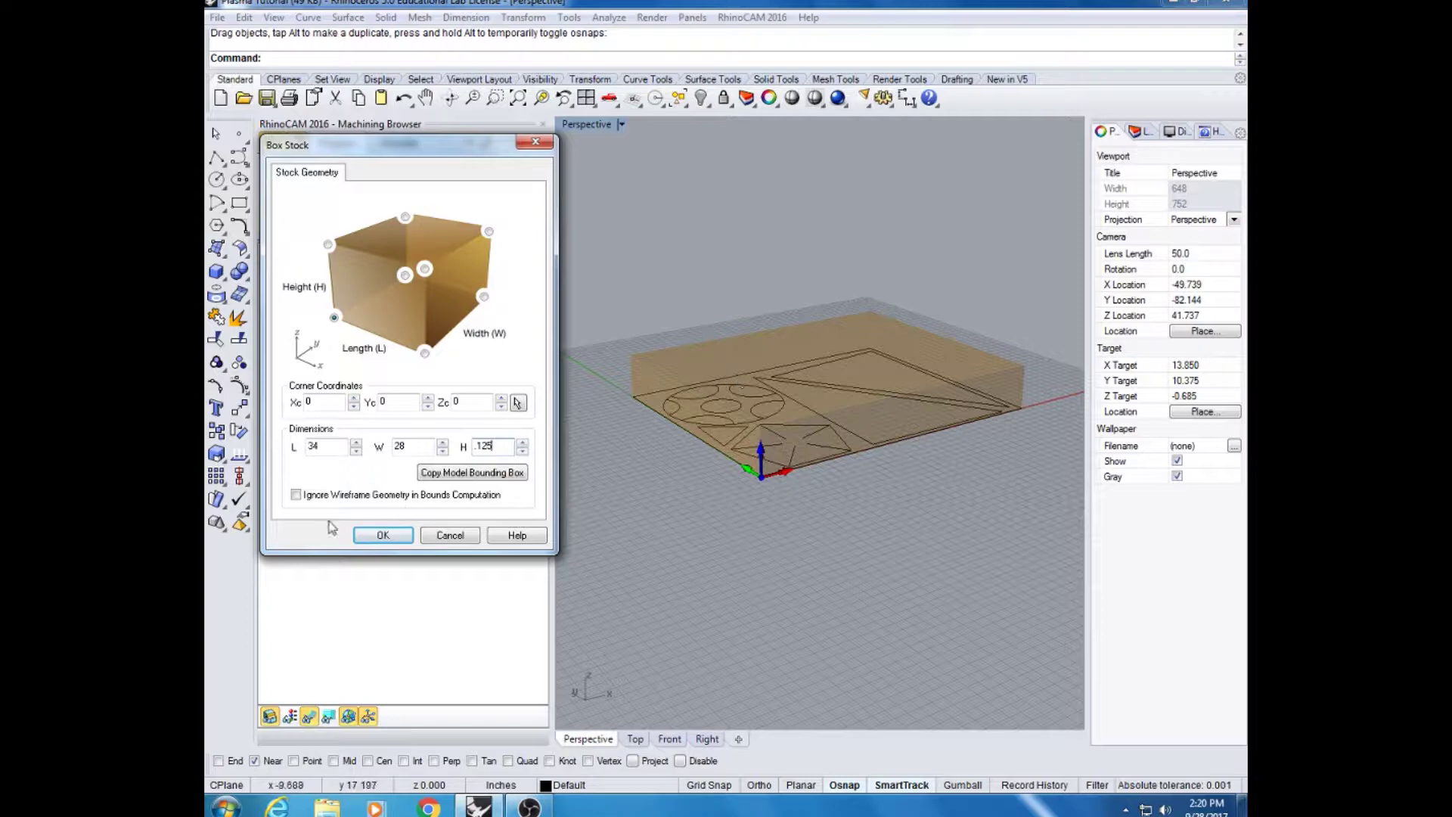
left_click(376, 537)
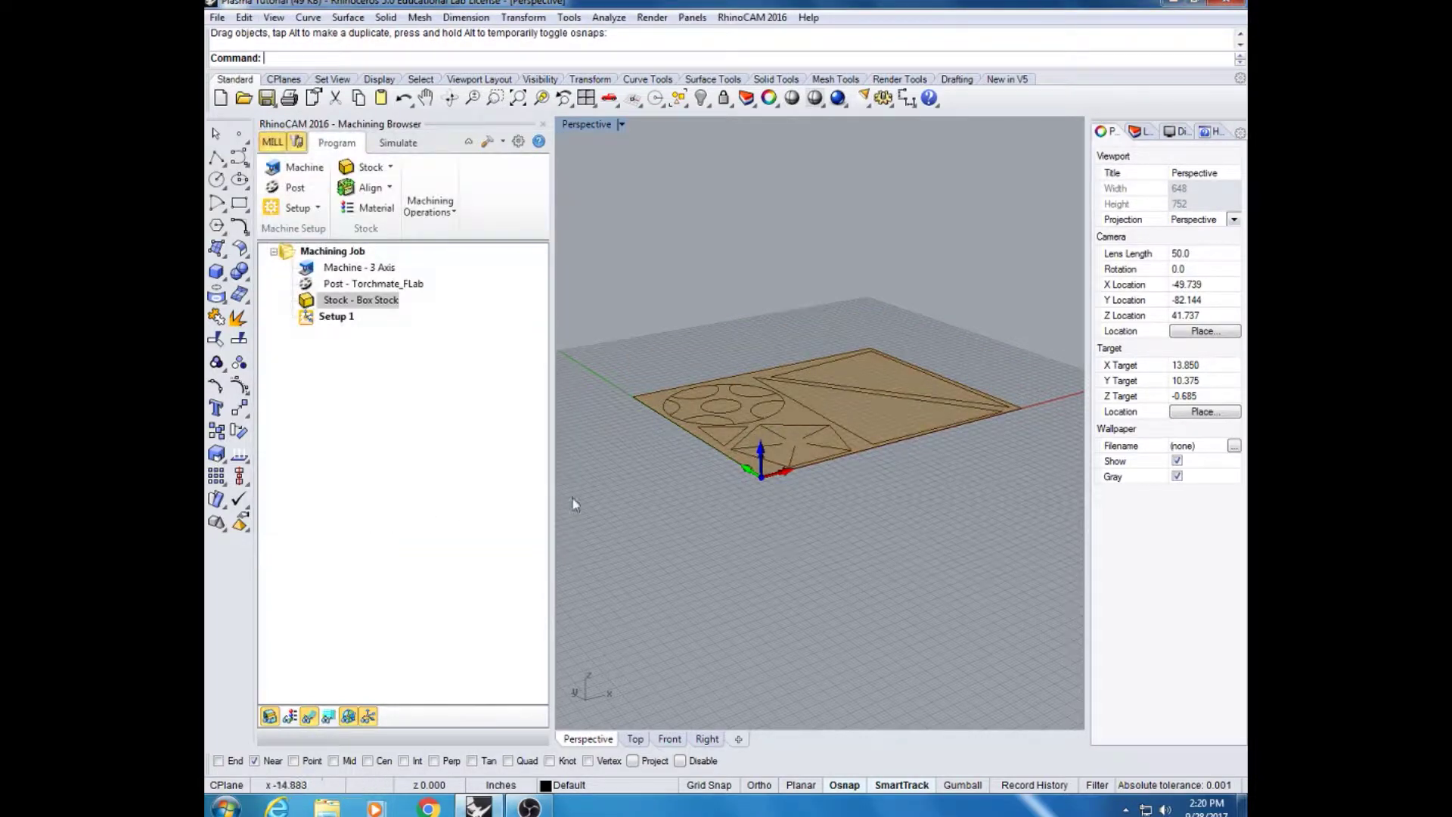
Reopen Box Stock and set its height H to 5
scroll(768, 541, "up", 5)
scroll(767, 542, "up", 8)
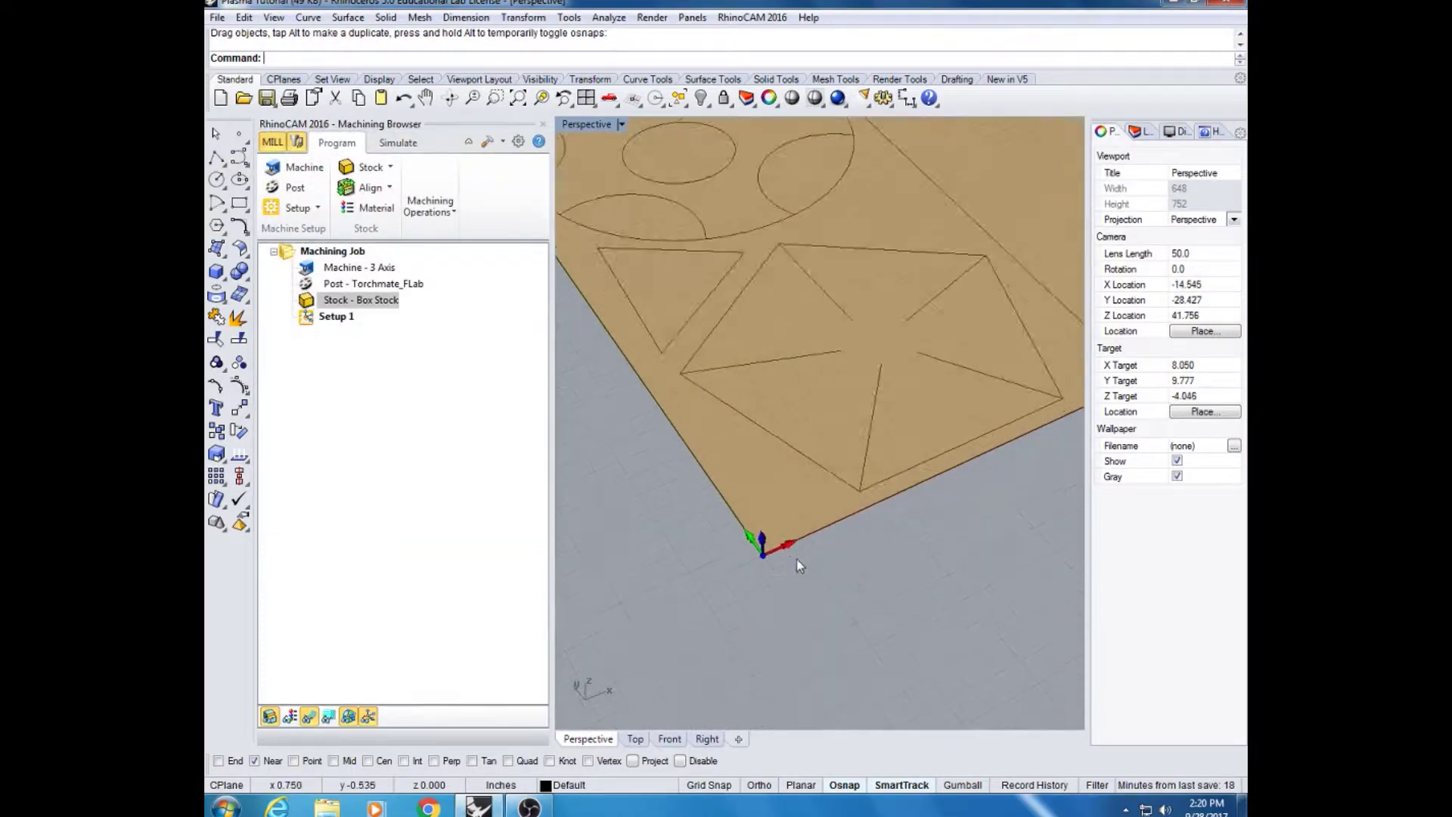
scroll(783, 539, "down", 4)
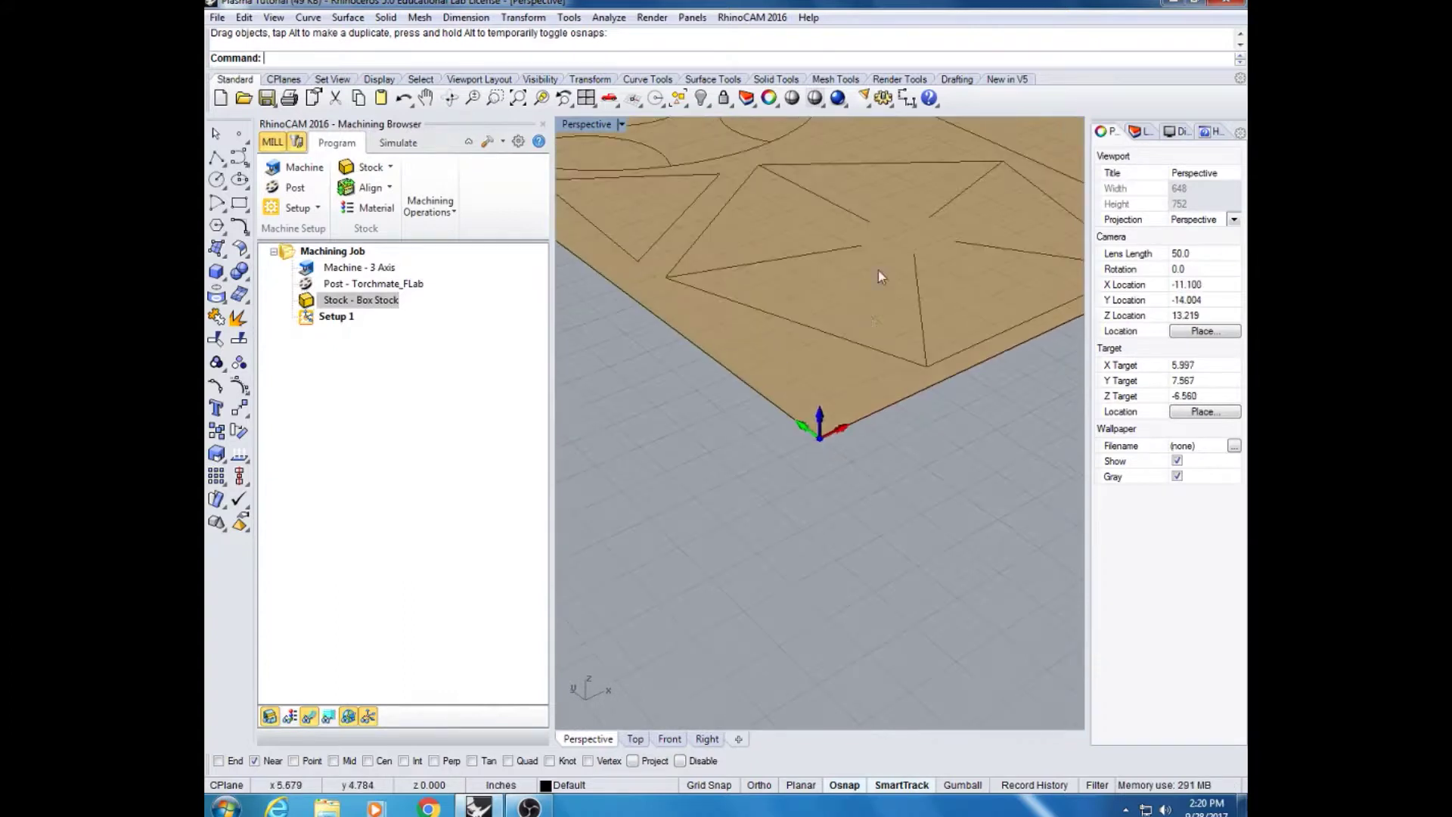
double_click(311, 302)
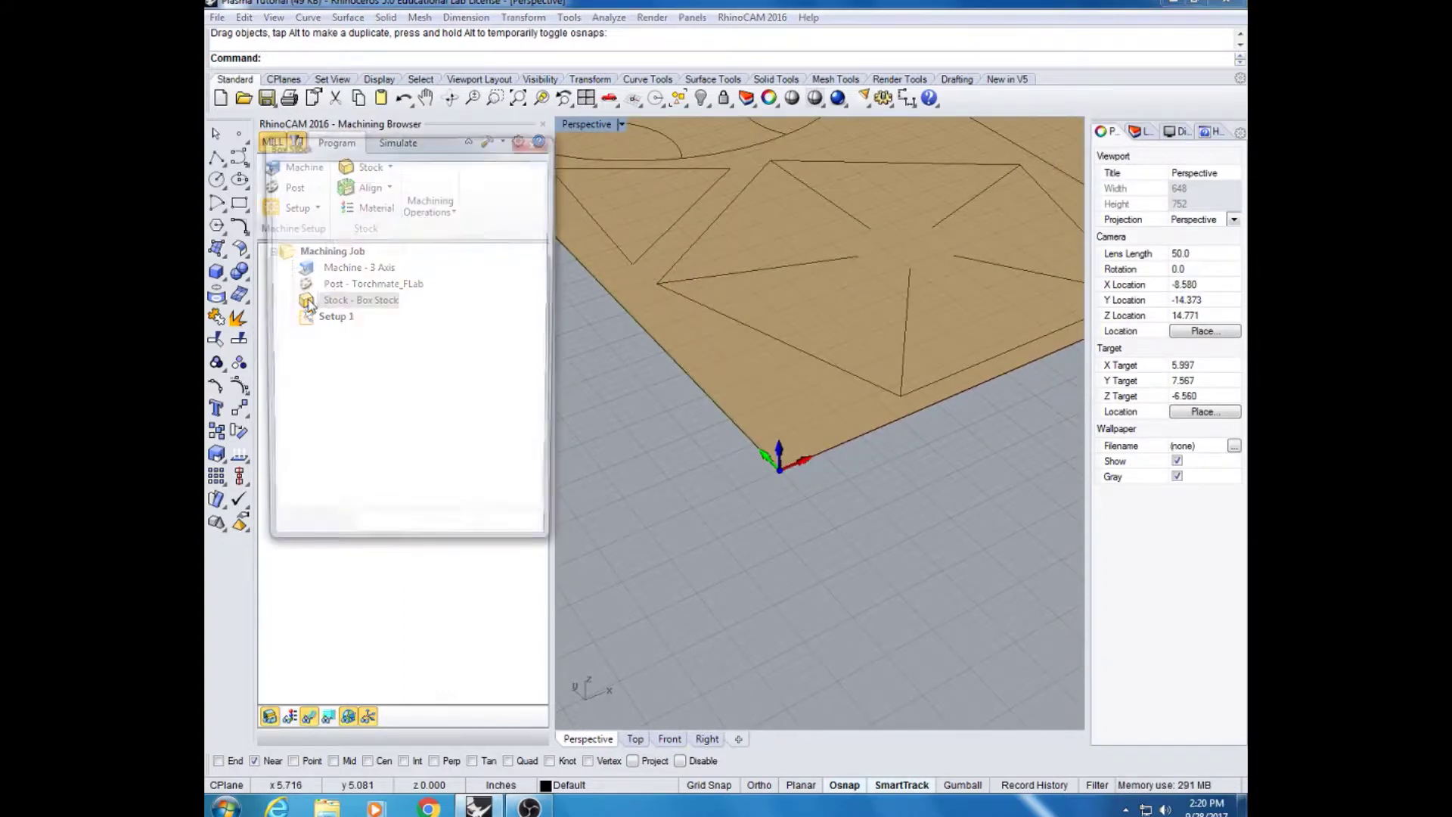
left_click_drag(501, 447, 461, 453)
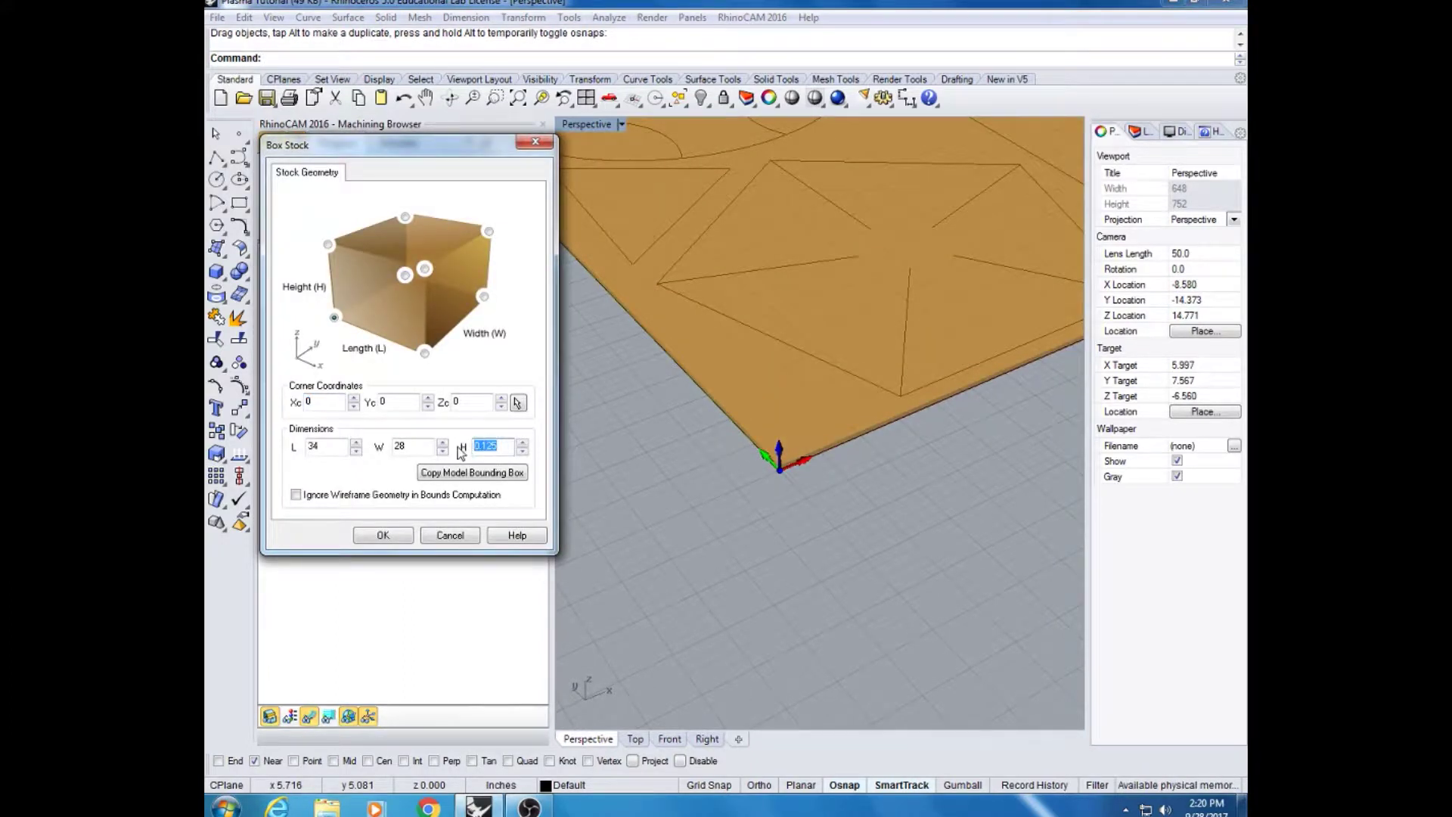
type("5")
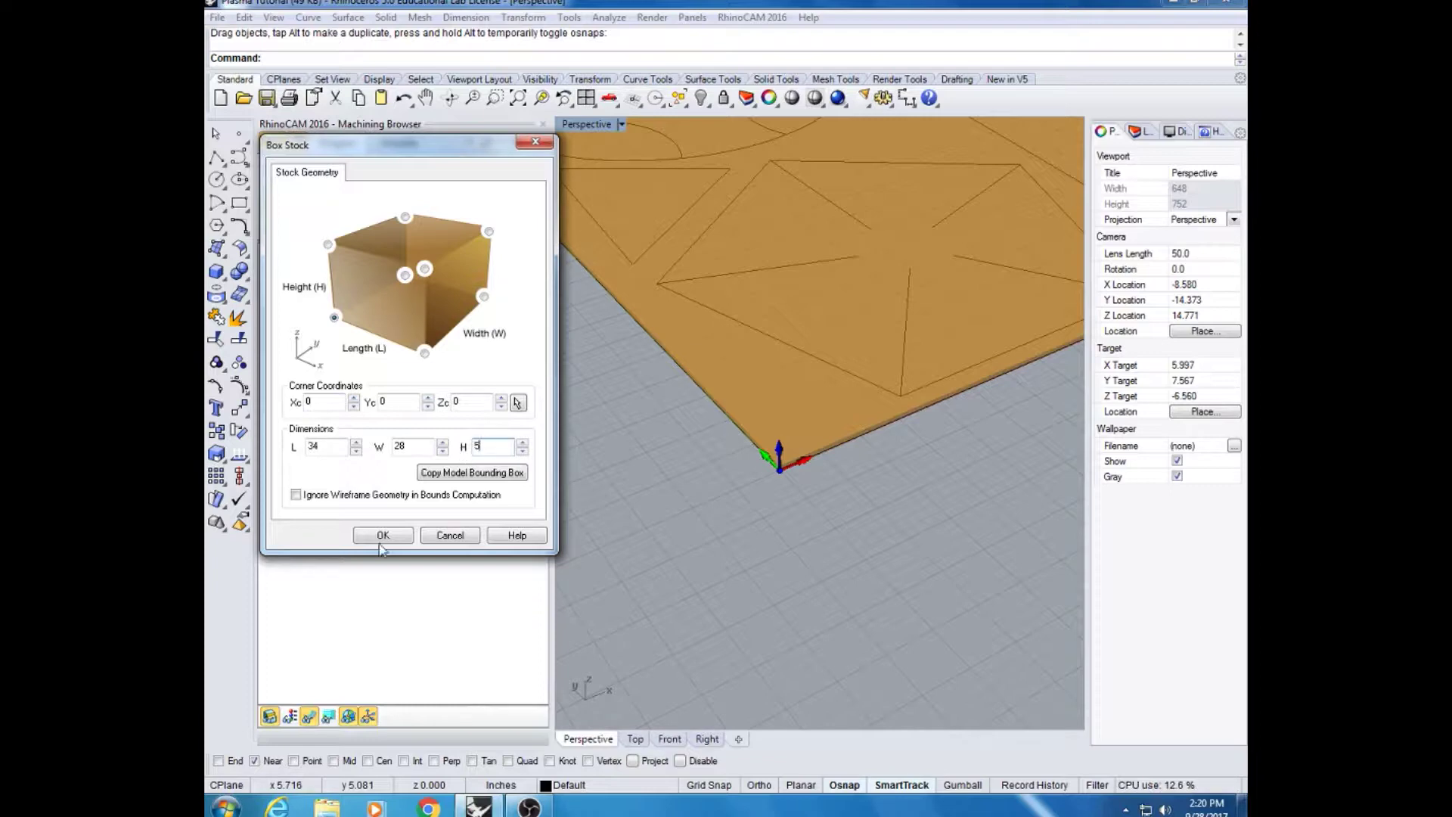
left_click(381, 538)
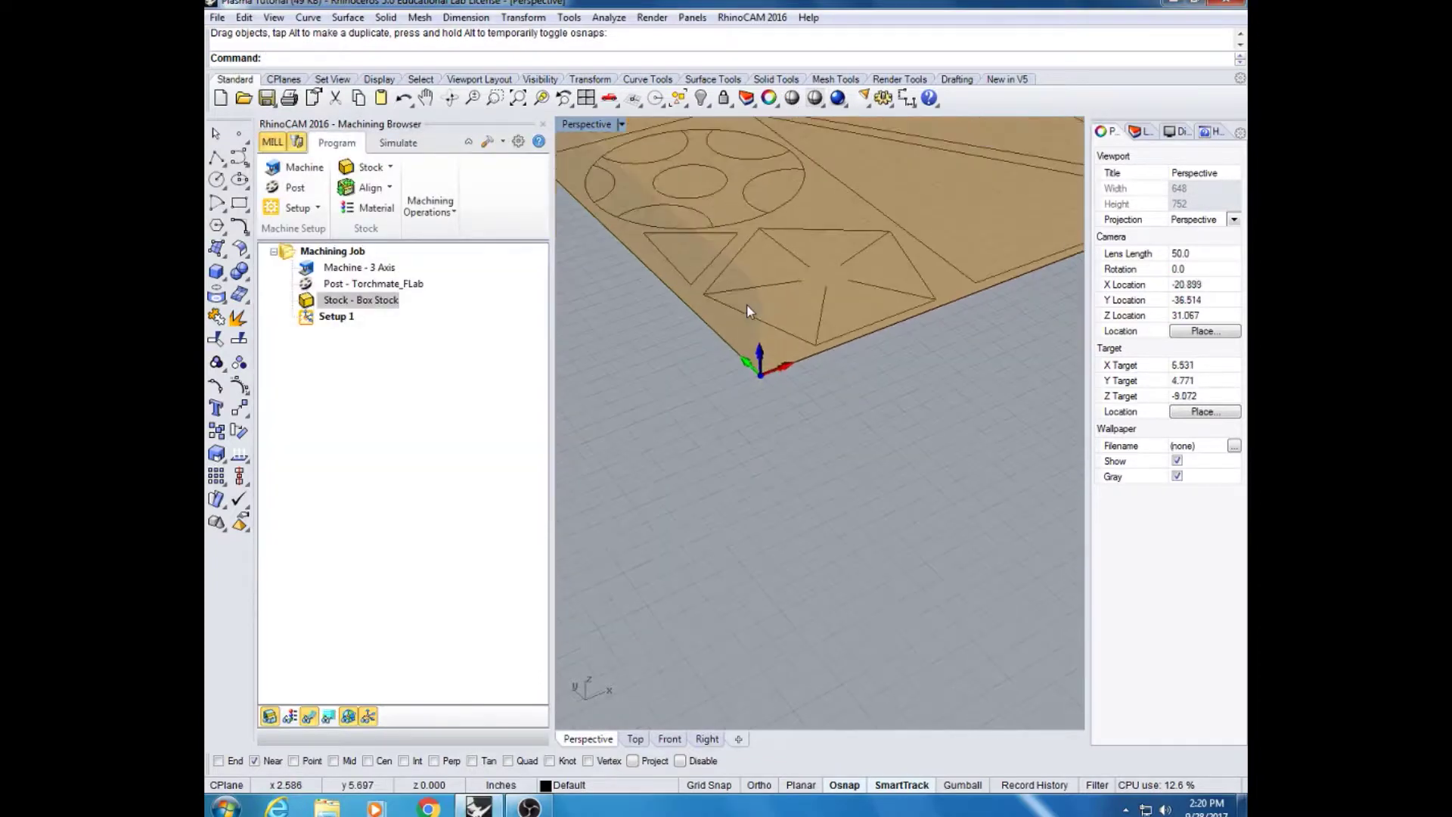
Bring the whole stock block into view and open the Setup 1 orientation dialog
scroll(747, 311, "down", 3)
right_click_drag(779, 243, 804, 350, "shift")
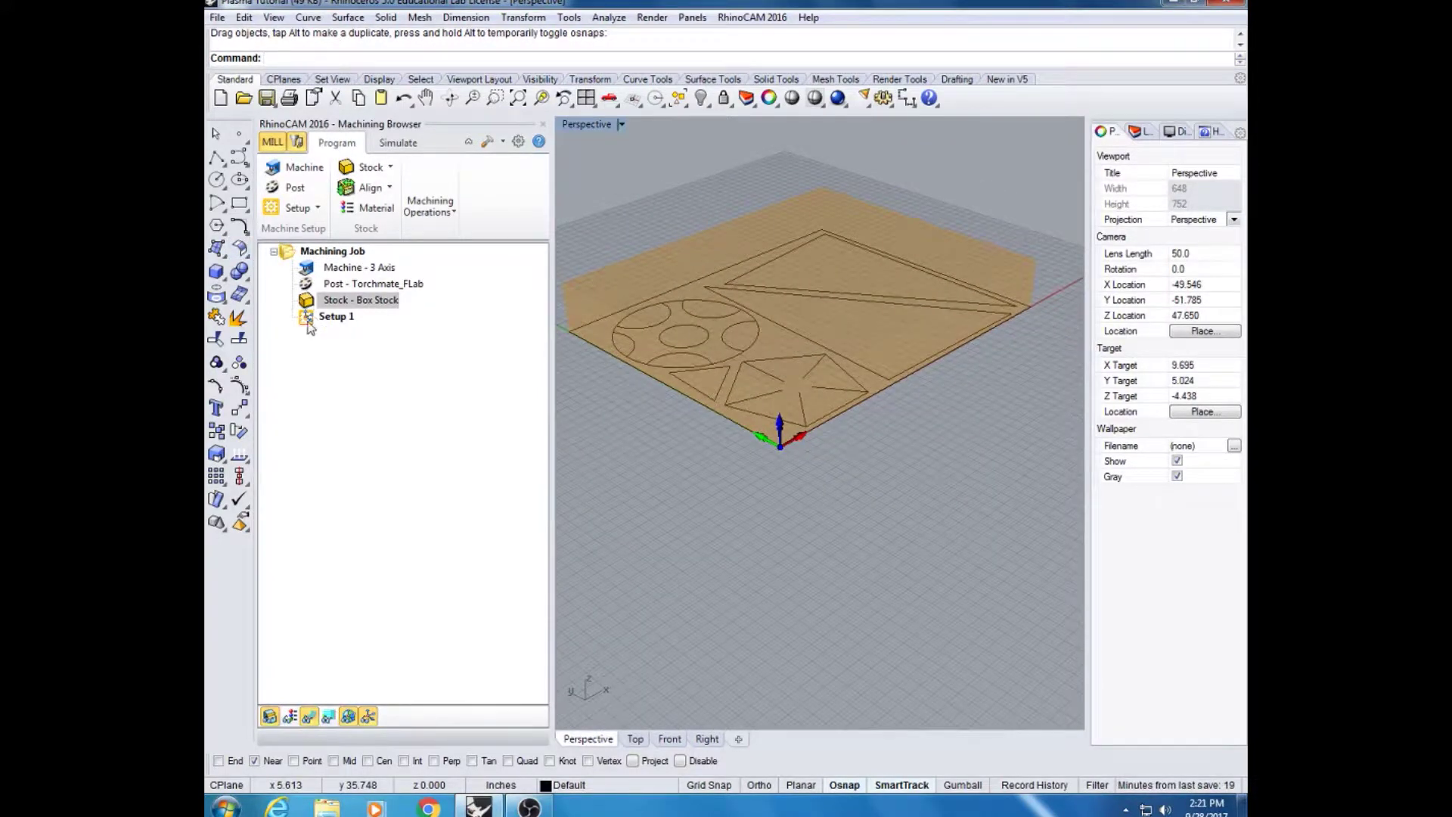
double_click(310, 321)
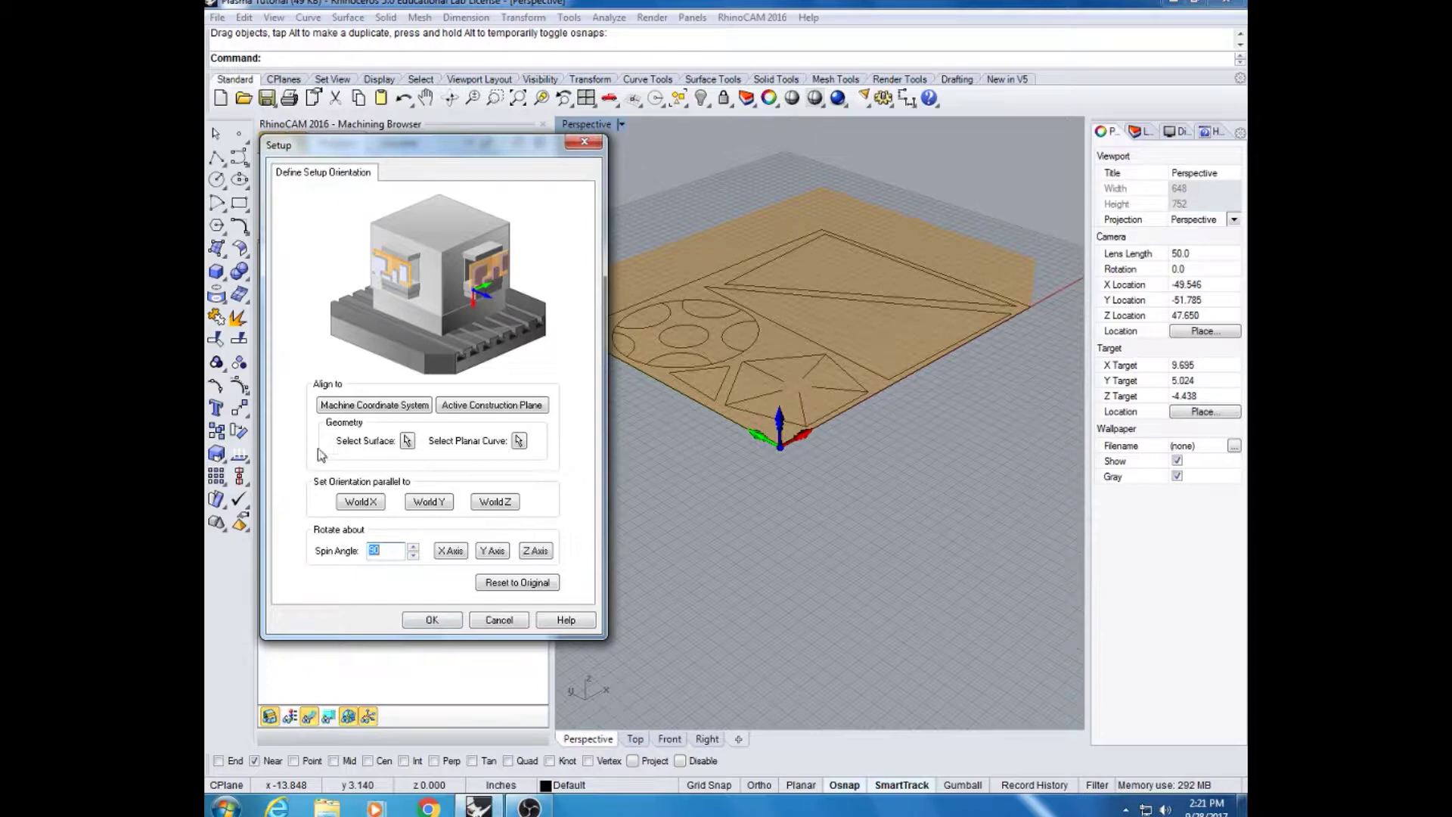
Accept the default Setup 1 orientation with OK
left_click(449, 626)
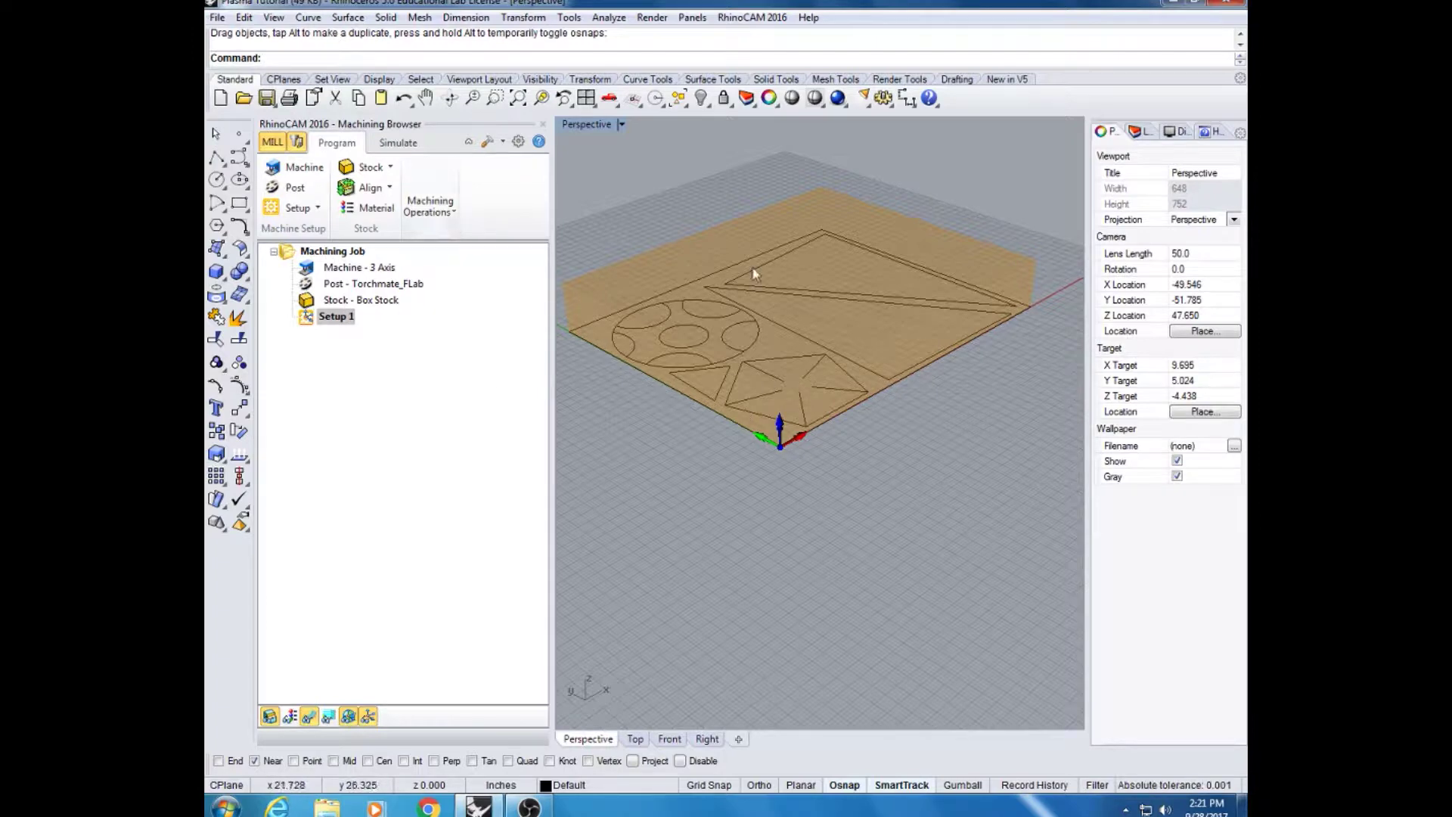
left_click(452, 214)
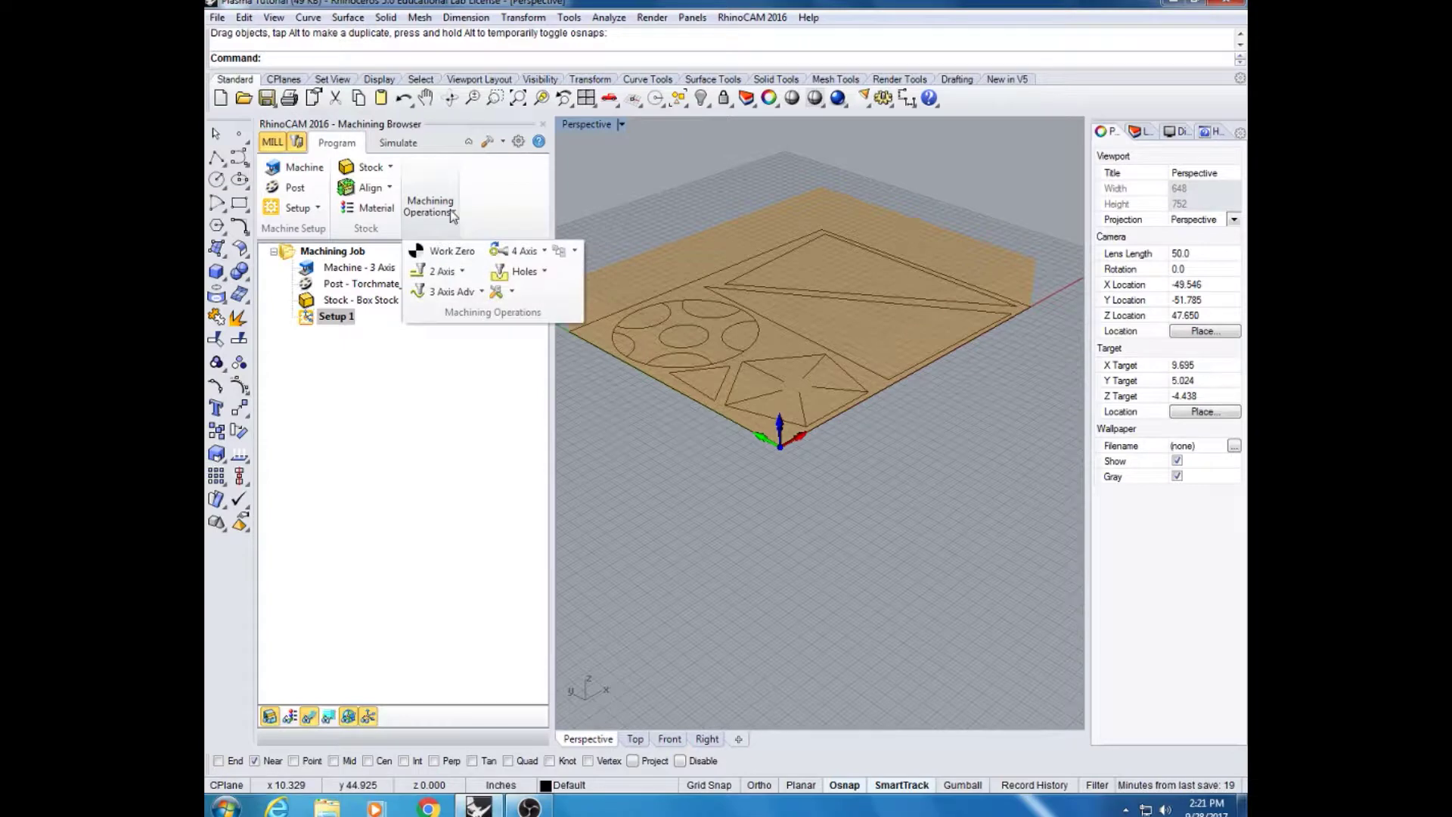
Generate a Work Zero at the stock box's lowest-Z south-west corner (0, 0, 0)
left_click(453, 251)
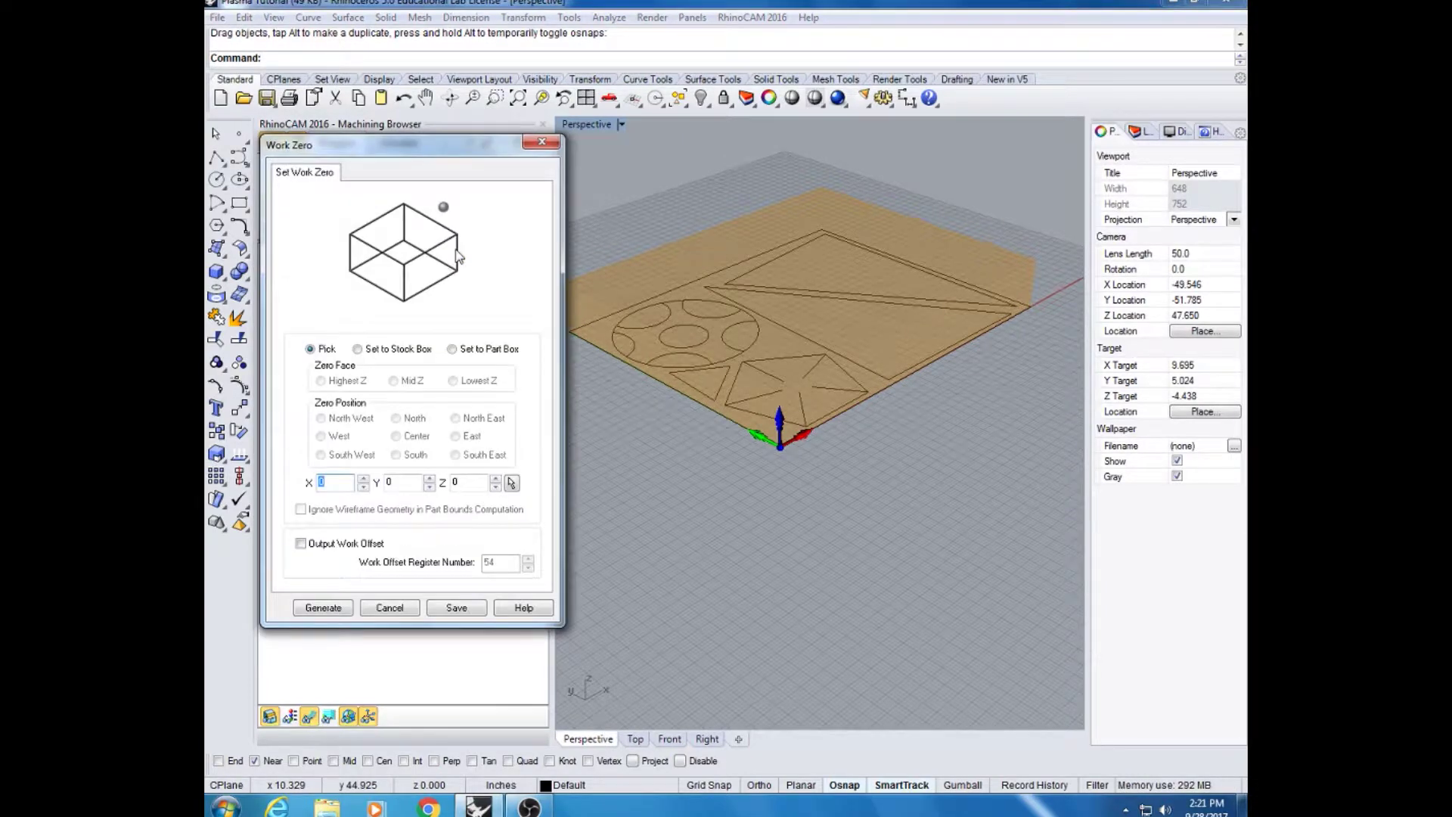
right_click_drag(719, 397, 770, 388, "shift")
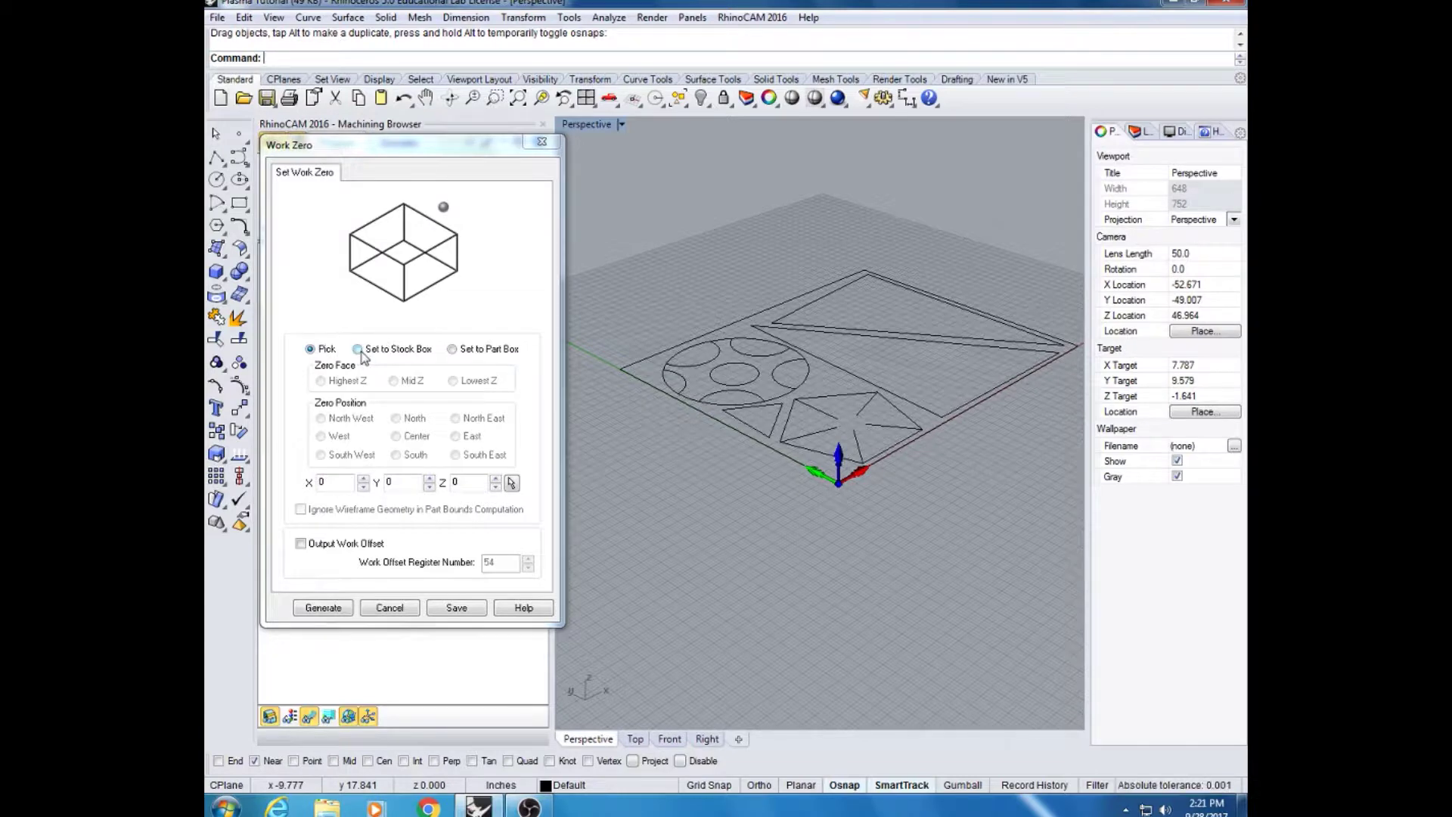
left_click(358, 350)
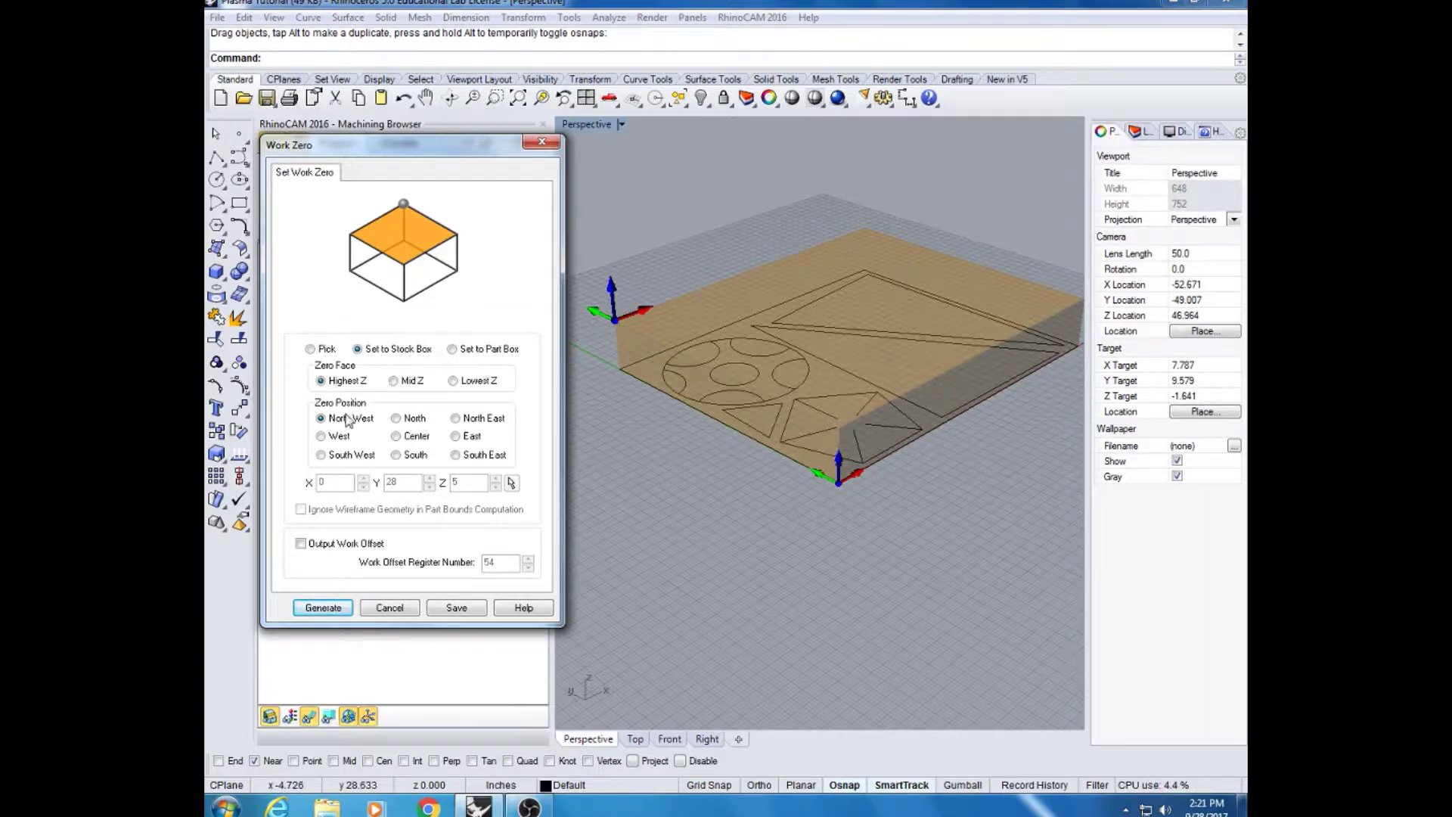
left_click(453, 381)
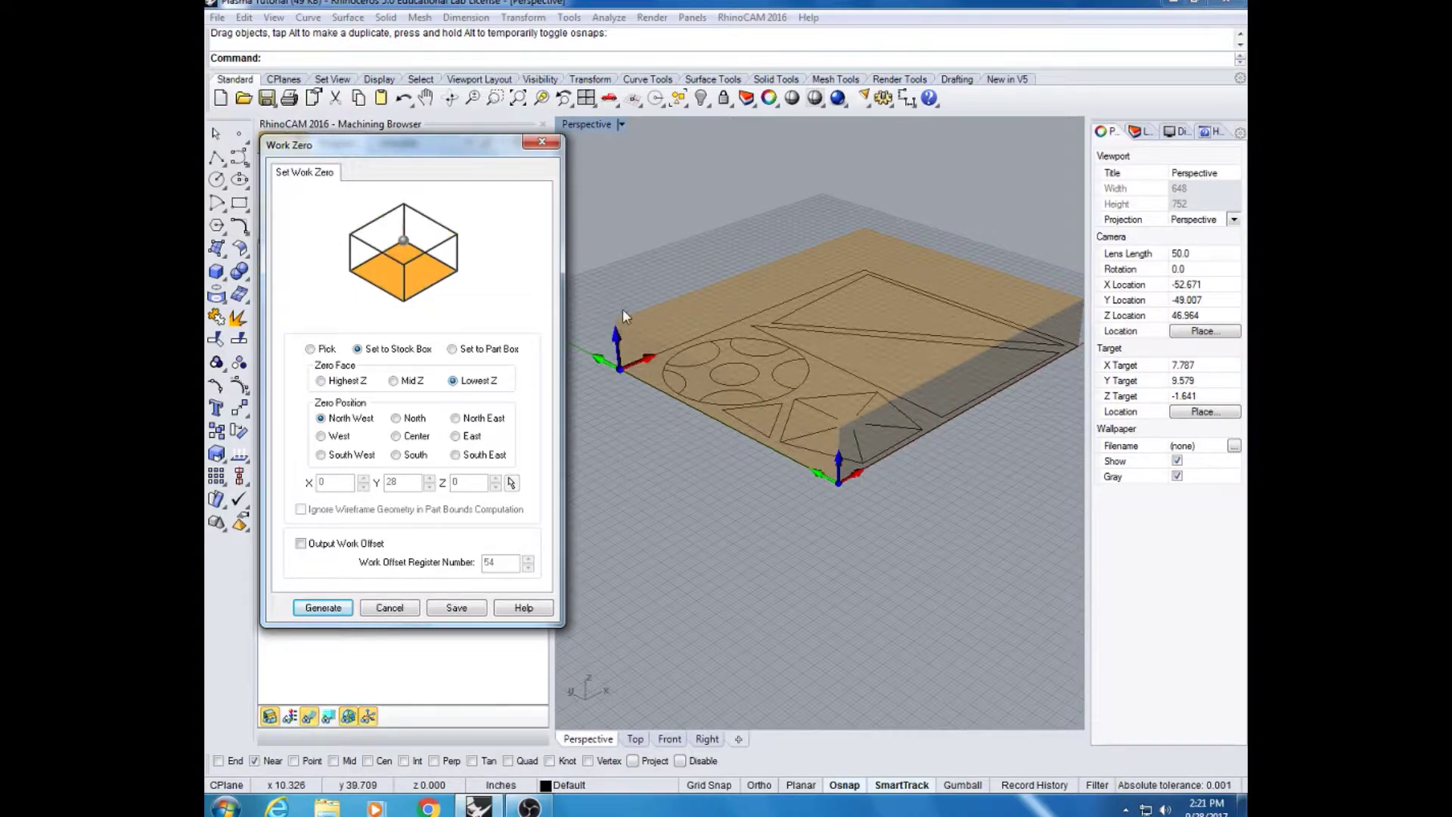
left_click(347, 460)
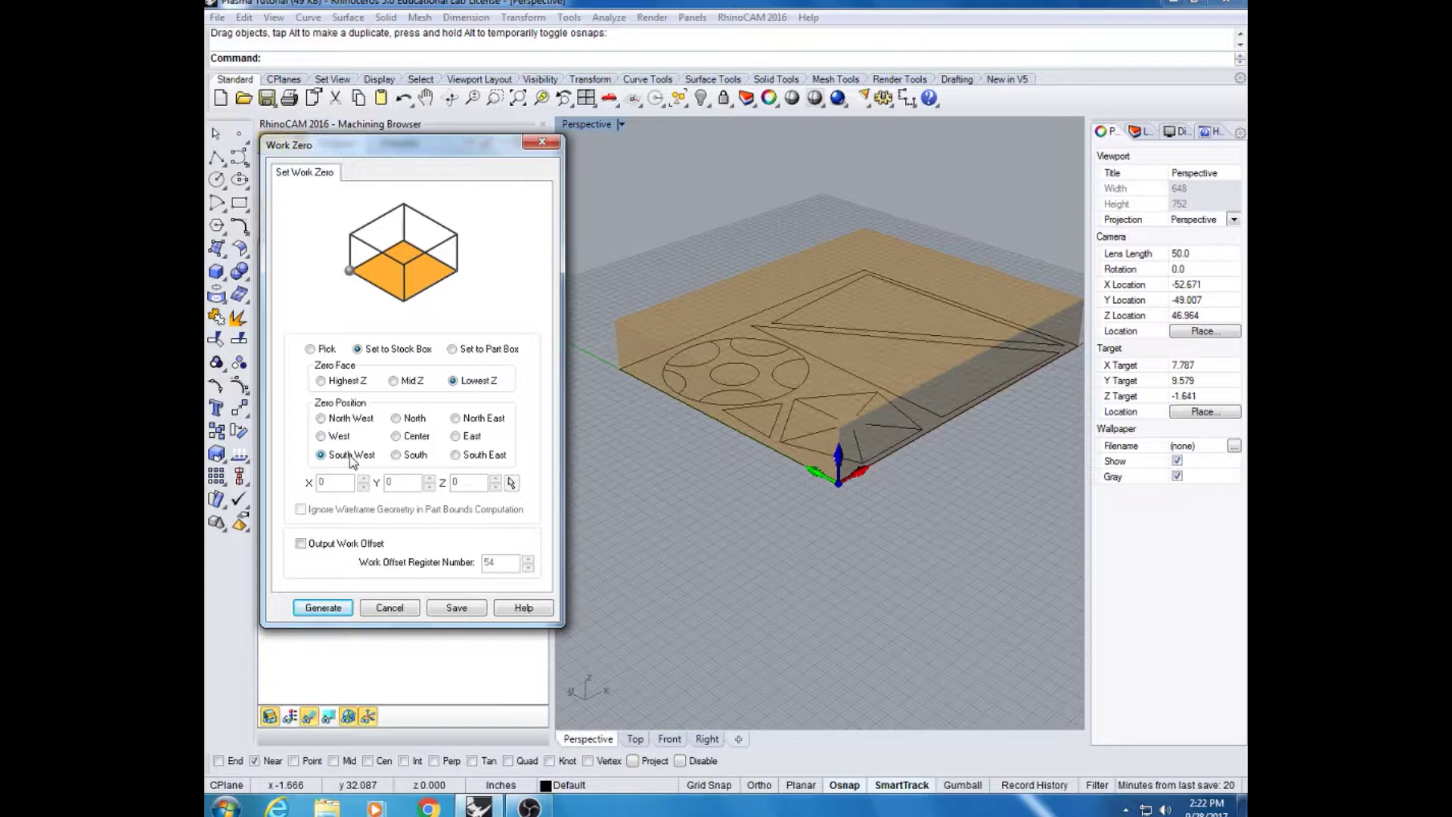
left_click(418, 458)
left_click(485, 458)
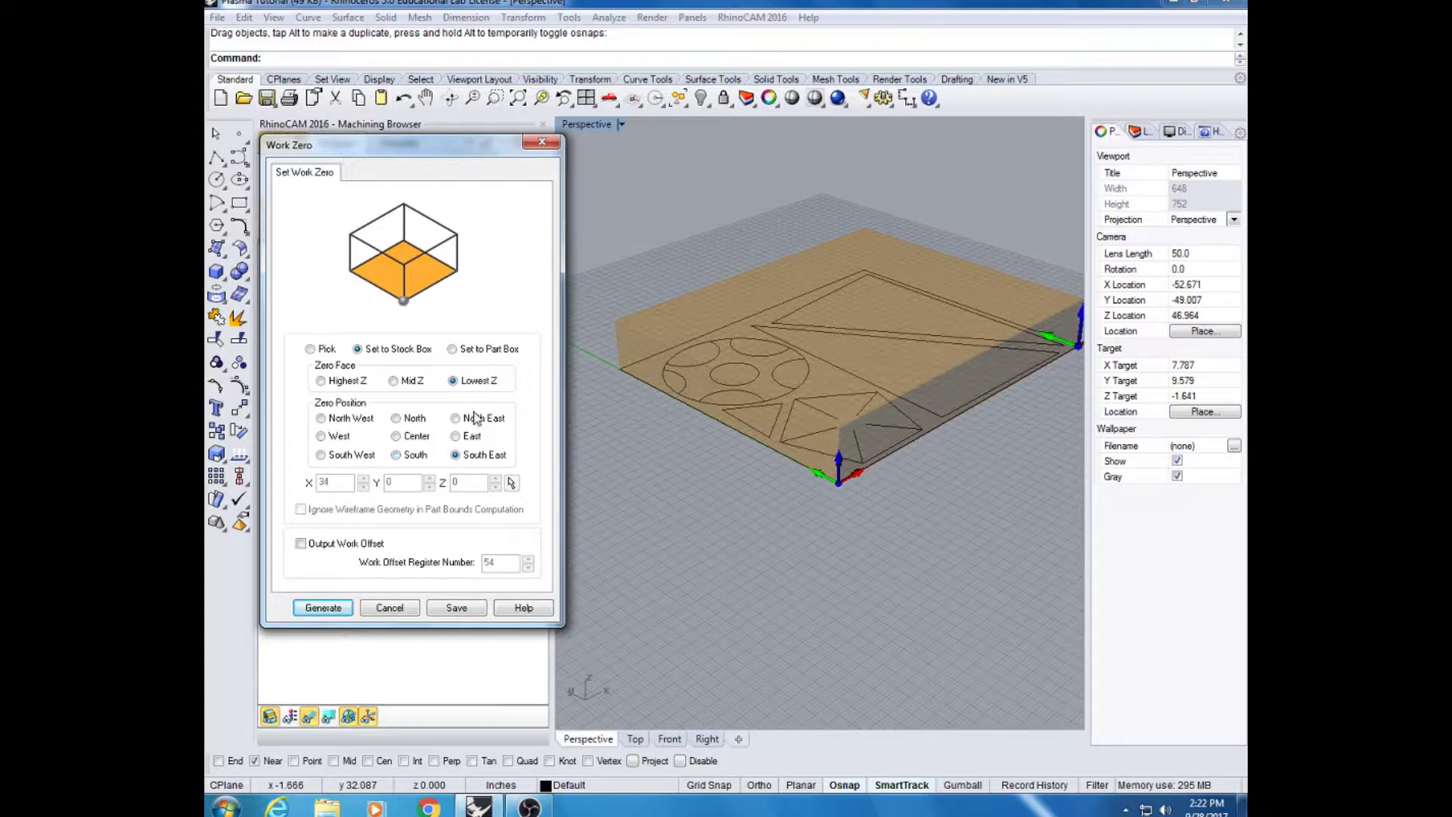
left_click(321, 418)
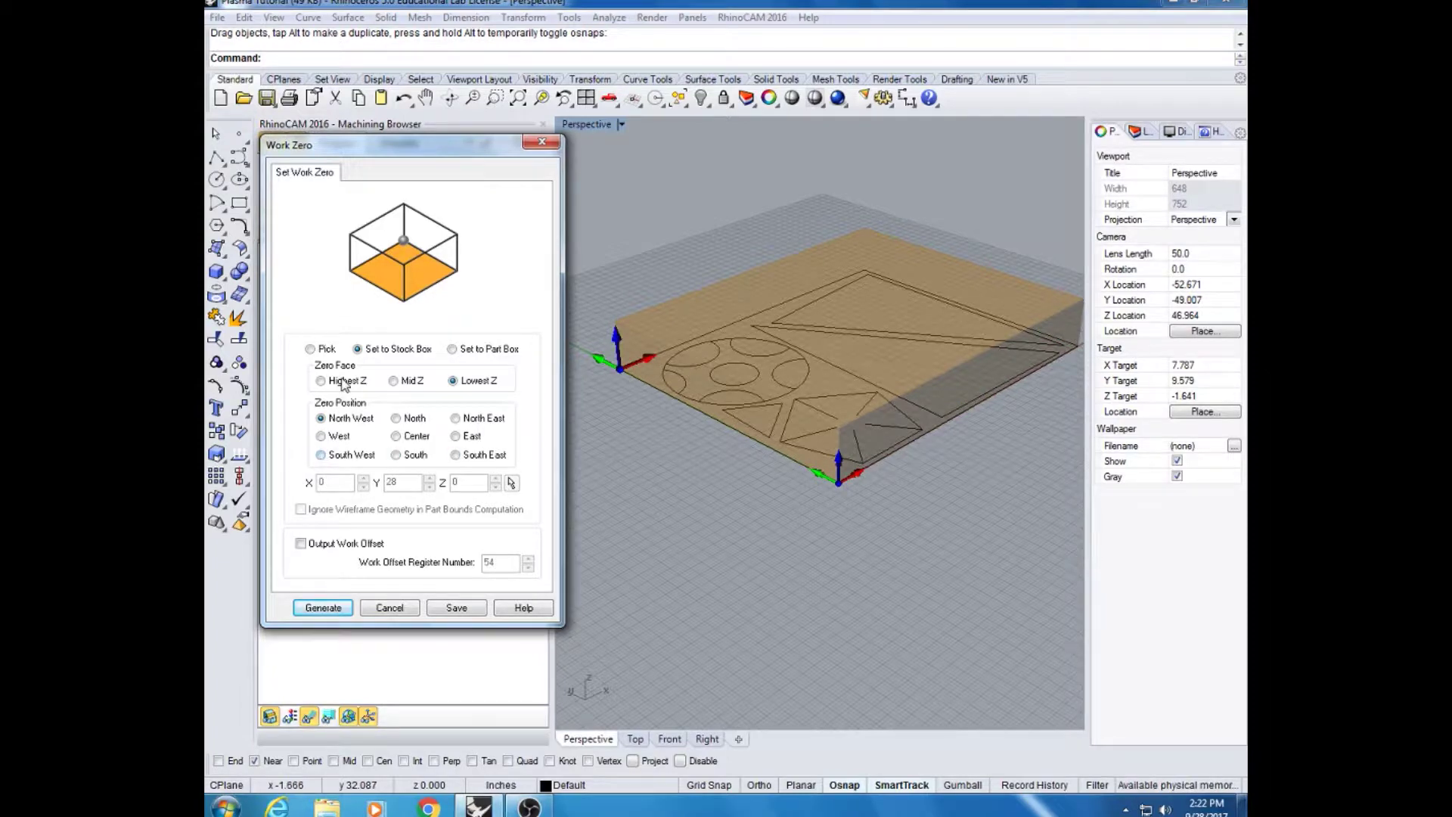
left_click(321, 456)
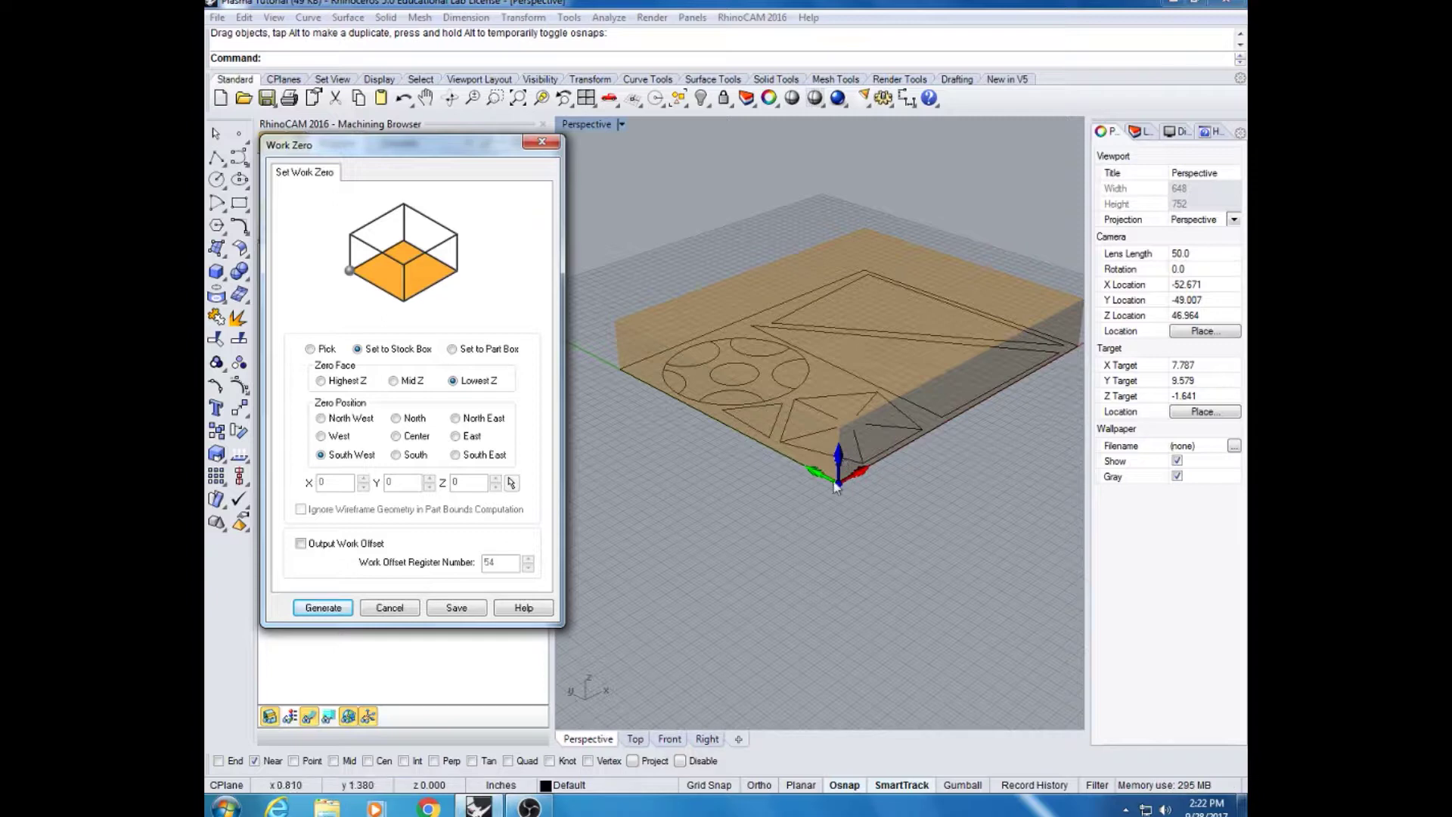
left_click(337, 605)
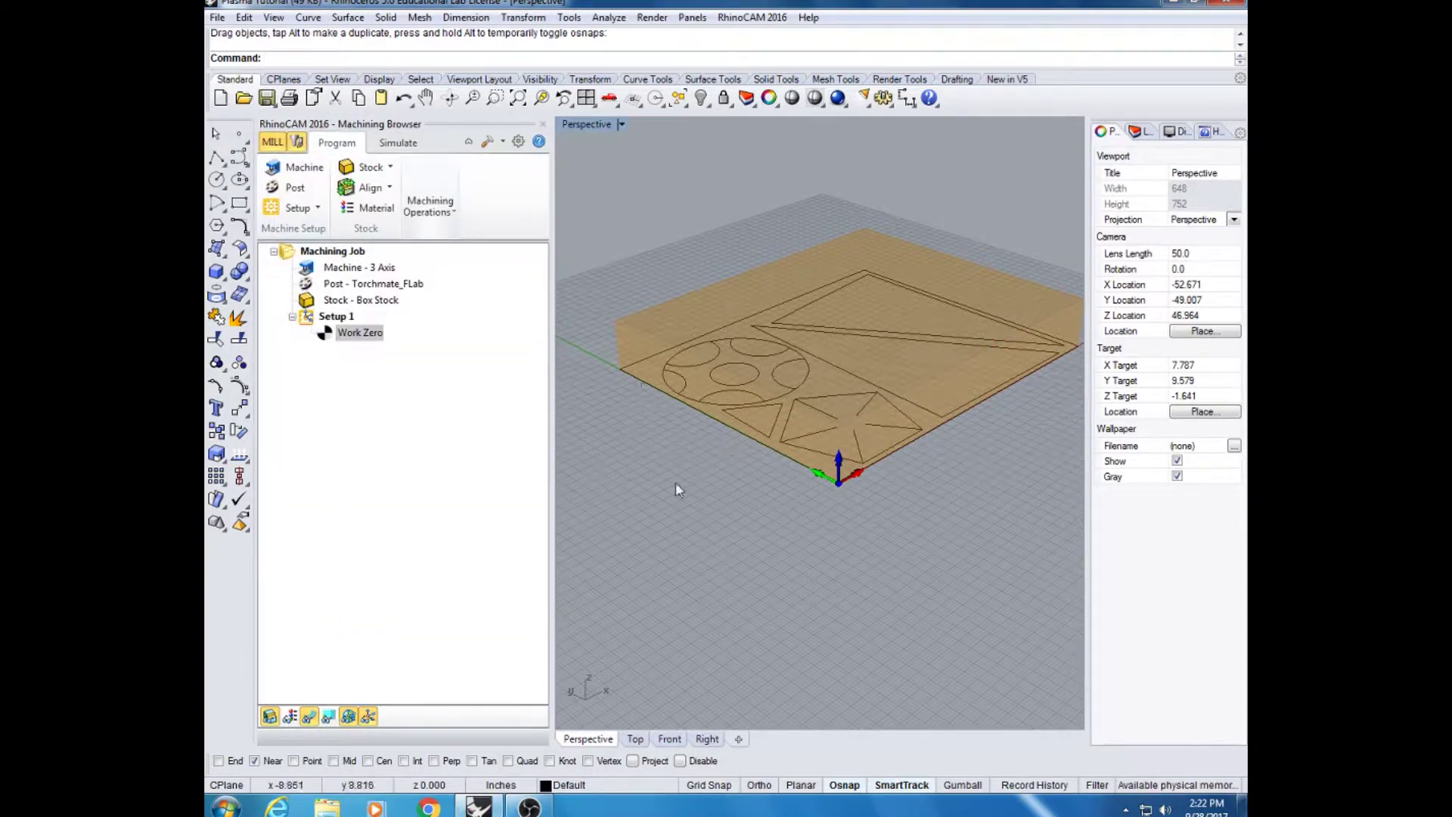
mouse_move(802, 454)
right_mouse_down()
mouse_move(734, 469)
mouse_move(794, 469)
right_mouse_up()
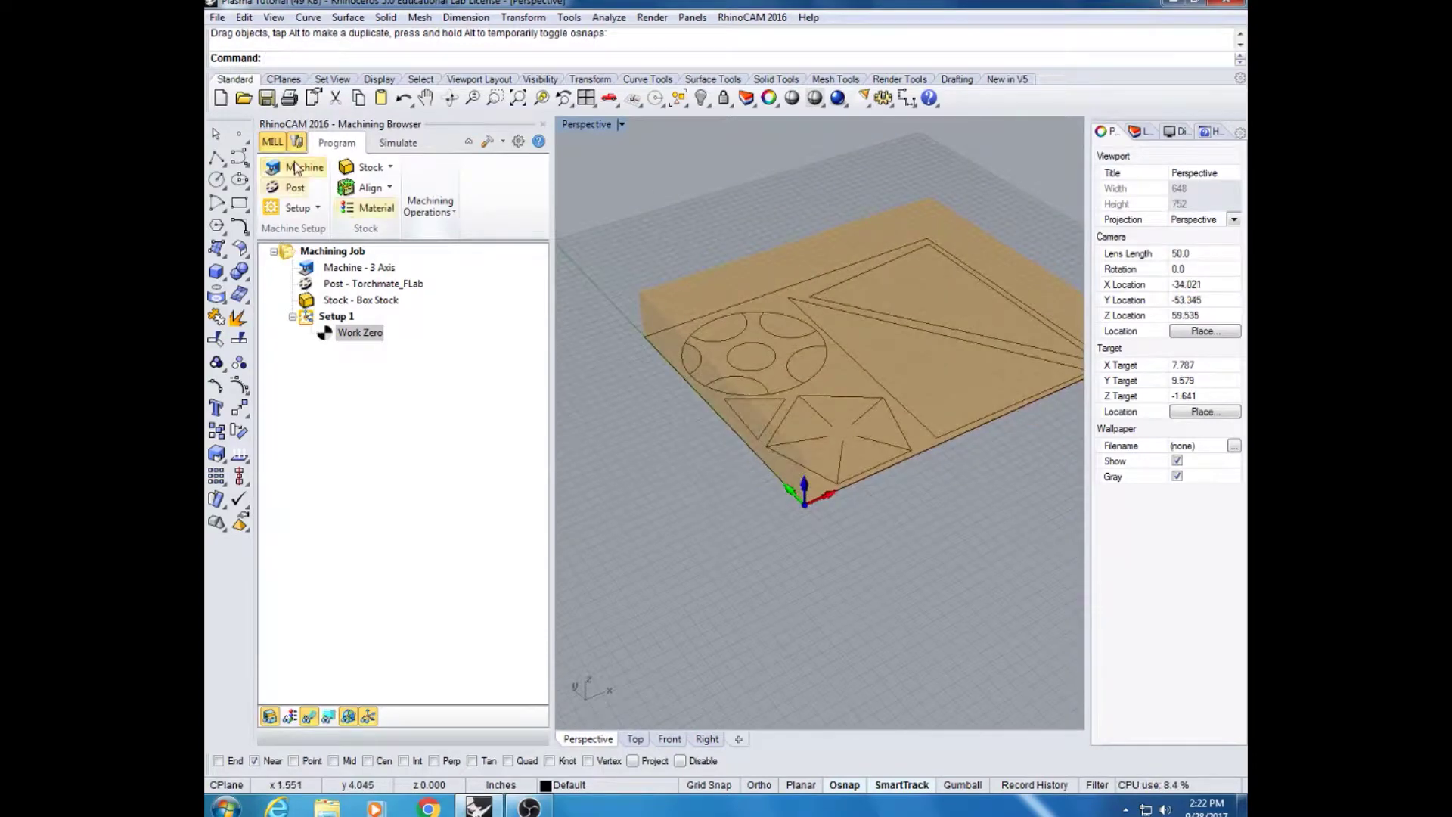
Choose Profiling under 2 Axis machining operations to open its settings
left_click(452, 214)
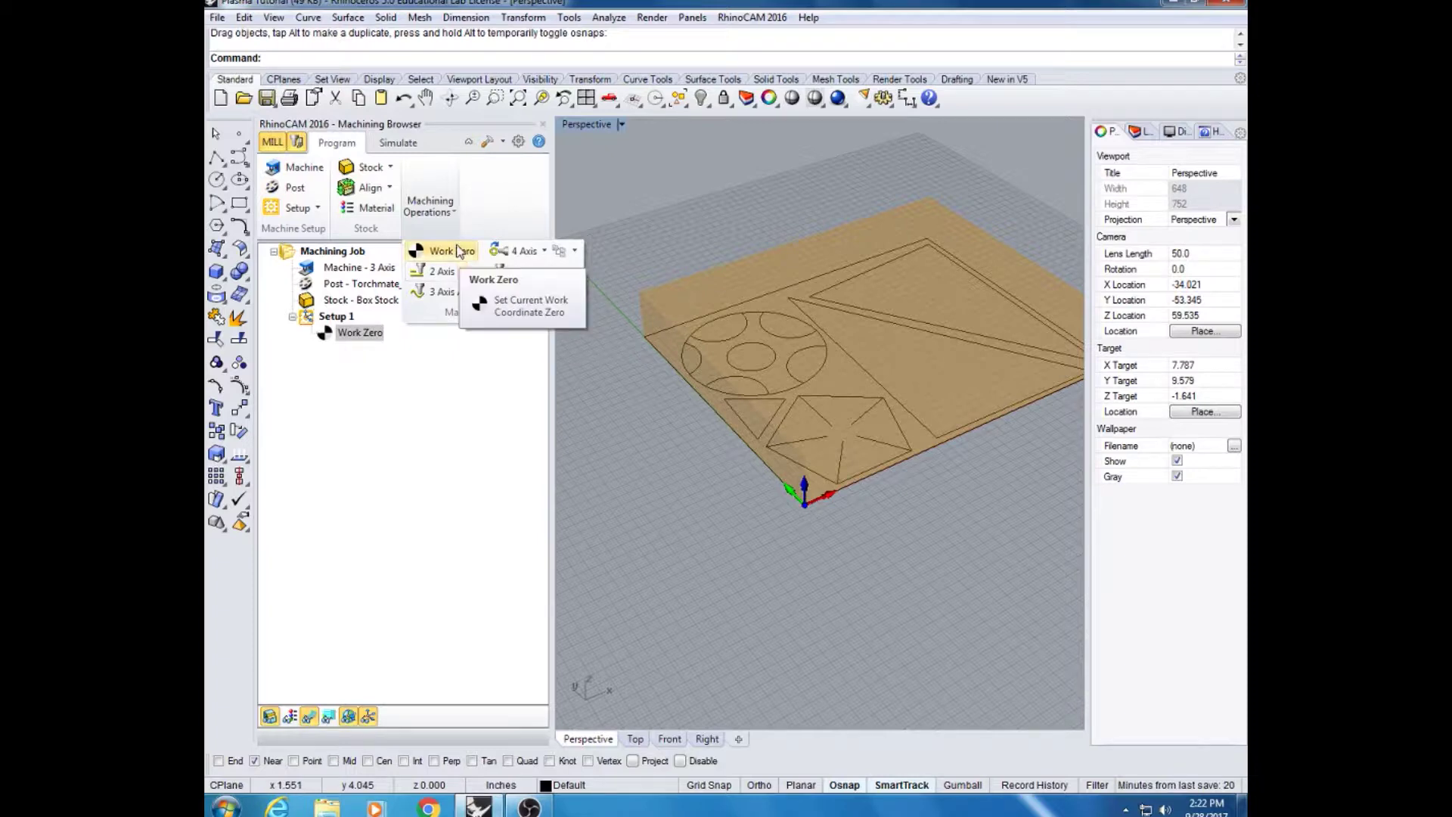
left_click(463, 272)
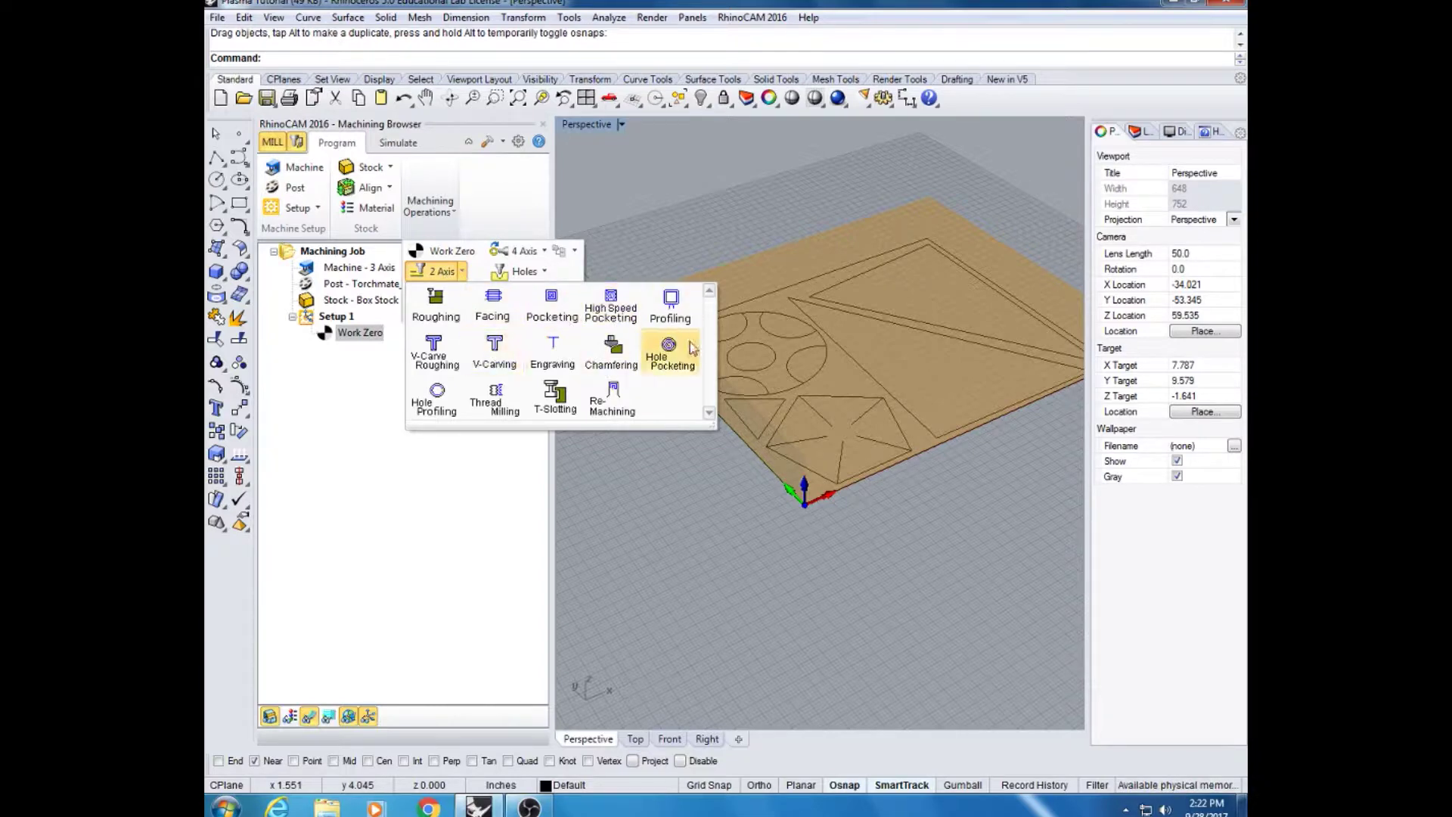
left_click(679, 306)
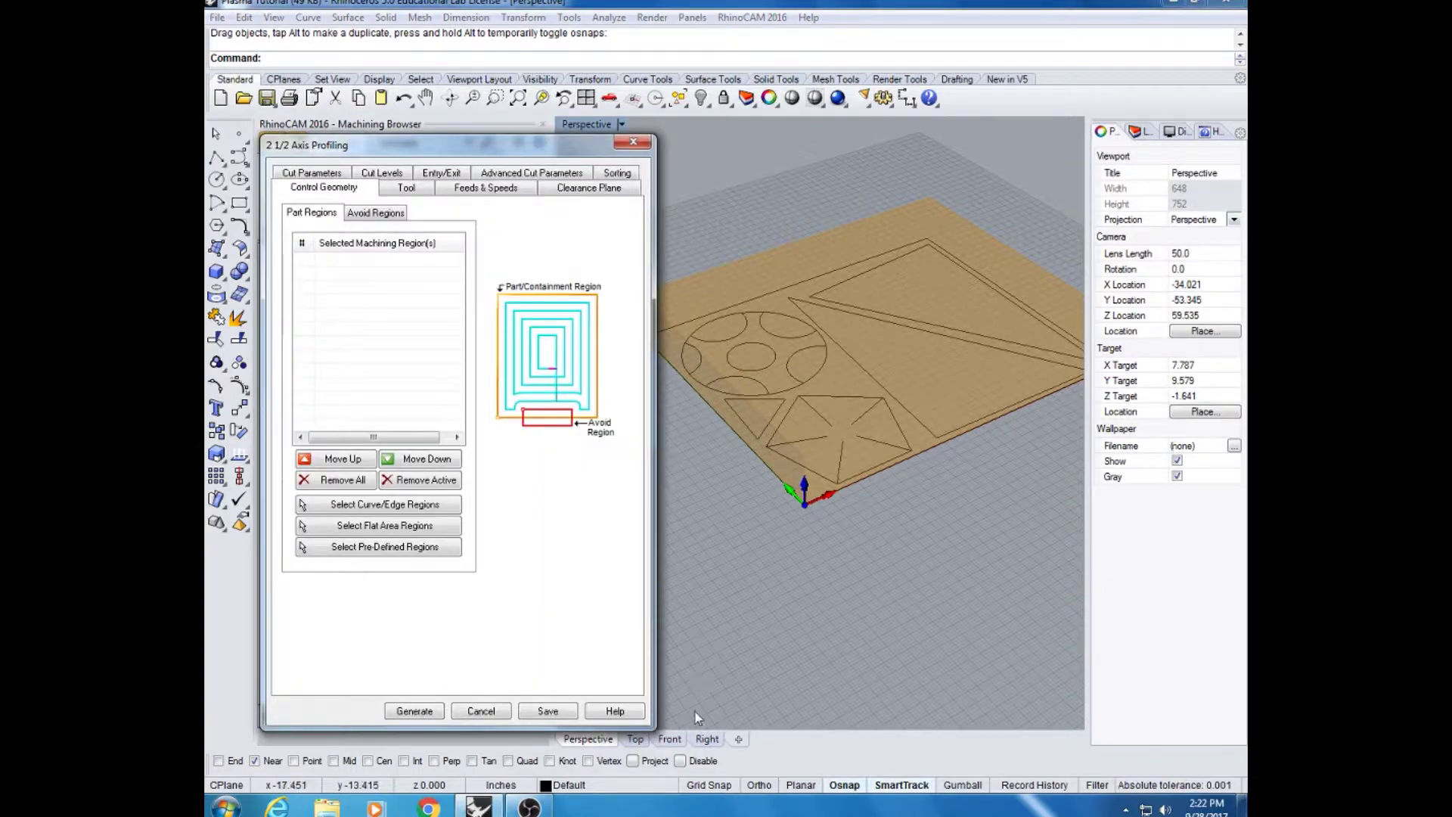
Switch to the Top viewport and frame the round part with its arcs and the star
left_click(635, 739)
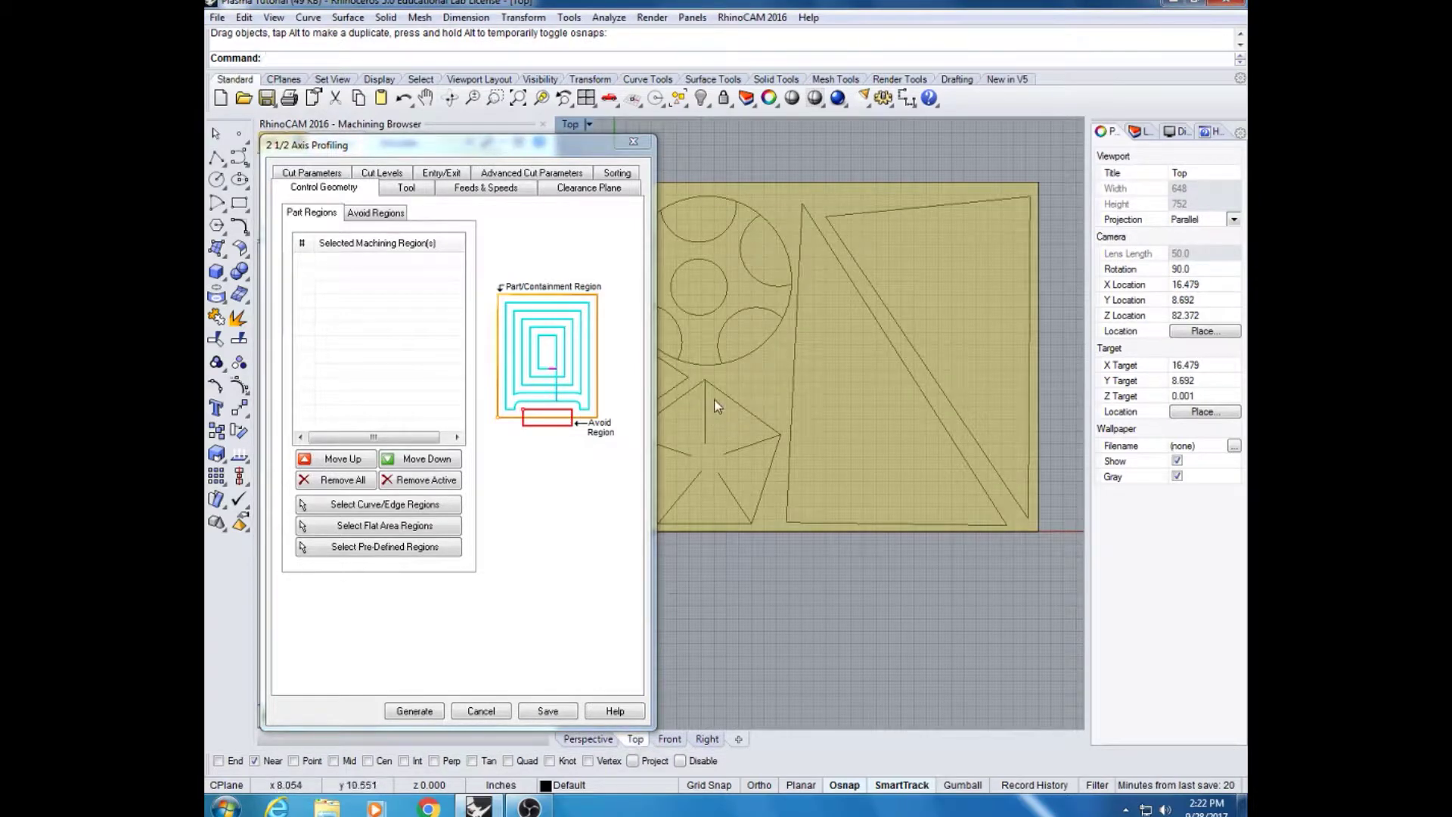
right_click_drag(715, 400, 786, 397)
scroll(791, 378, "down", 3)
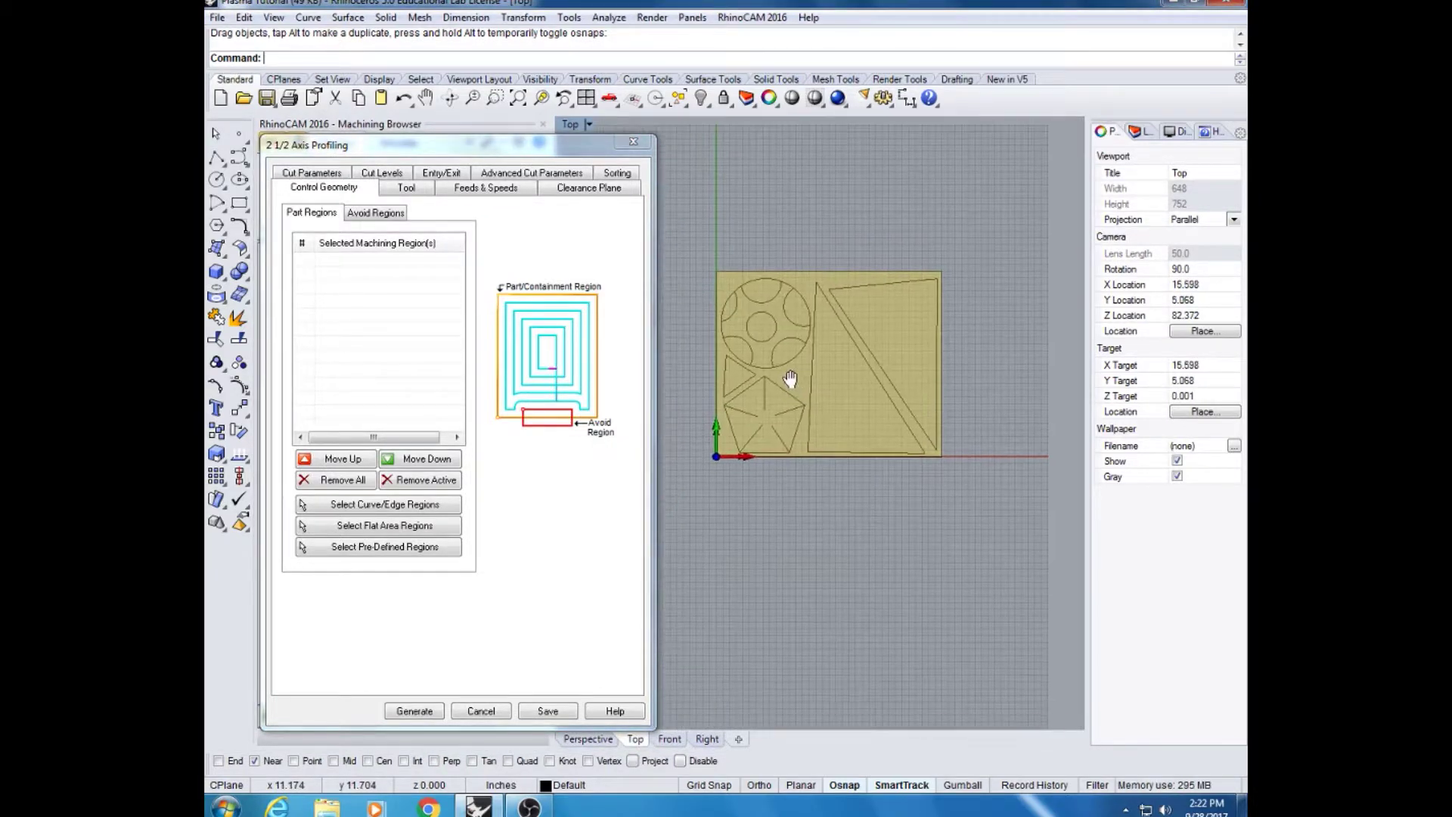
scroll(790, 379, "up", 1)
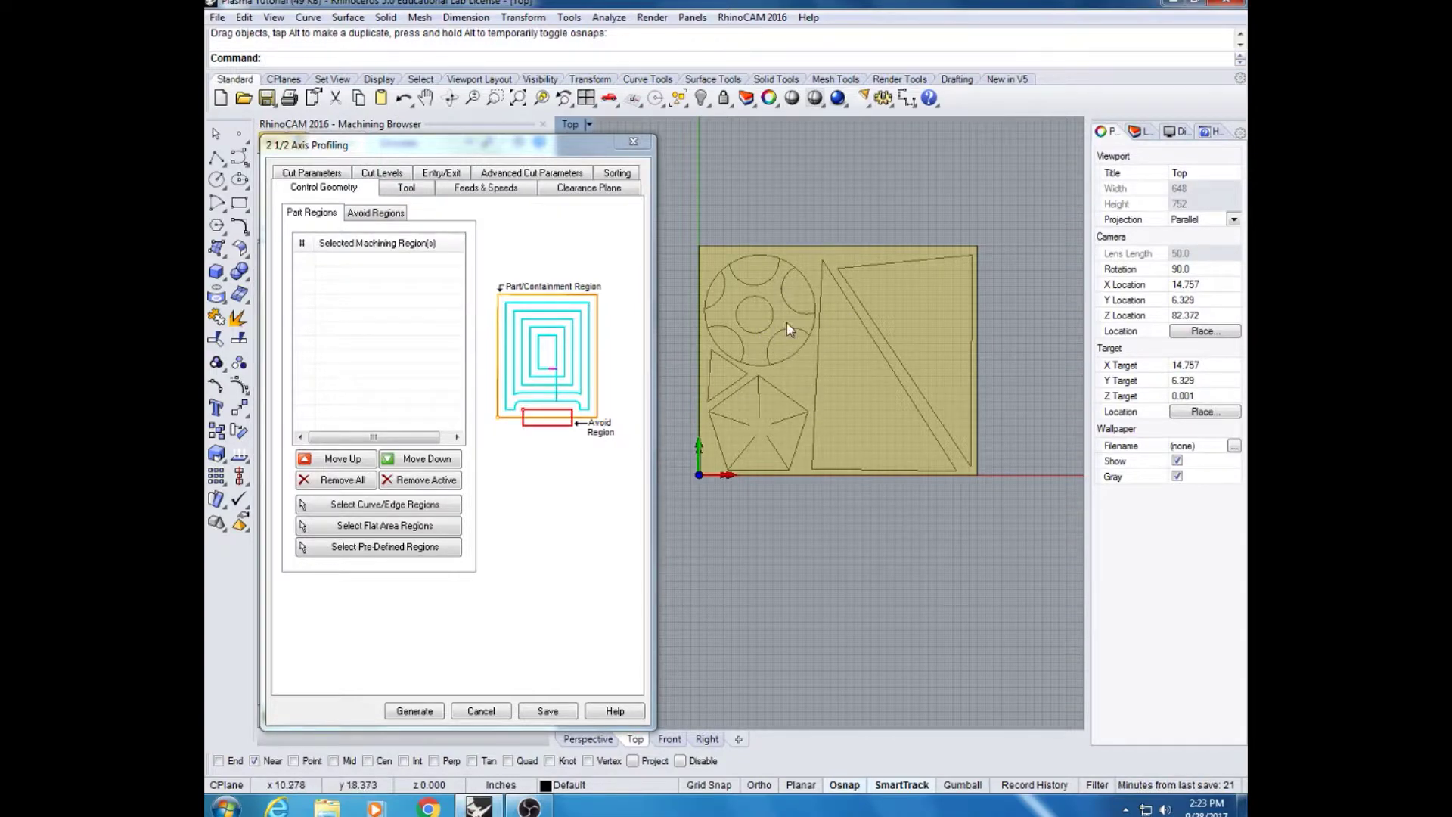
right_click_drag(759, 304, 785, 329)
scroll(786, 329, "up", 3)
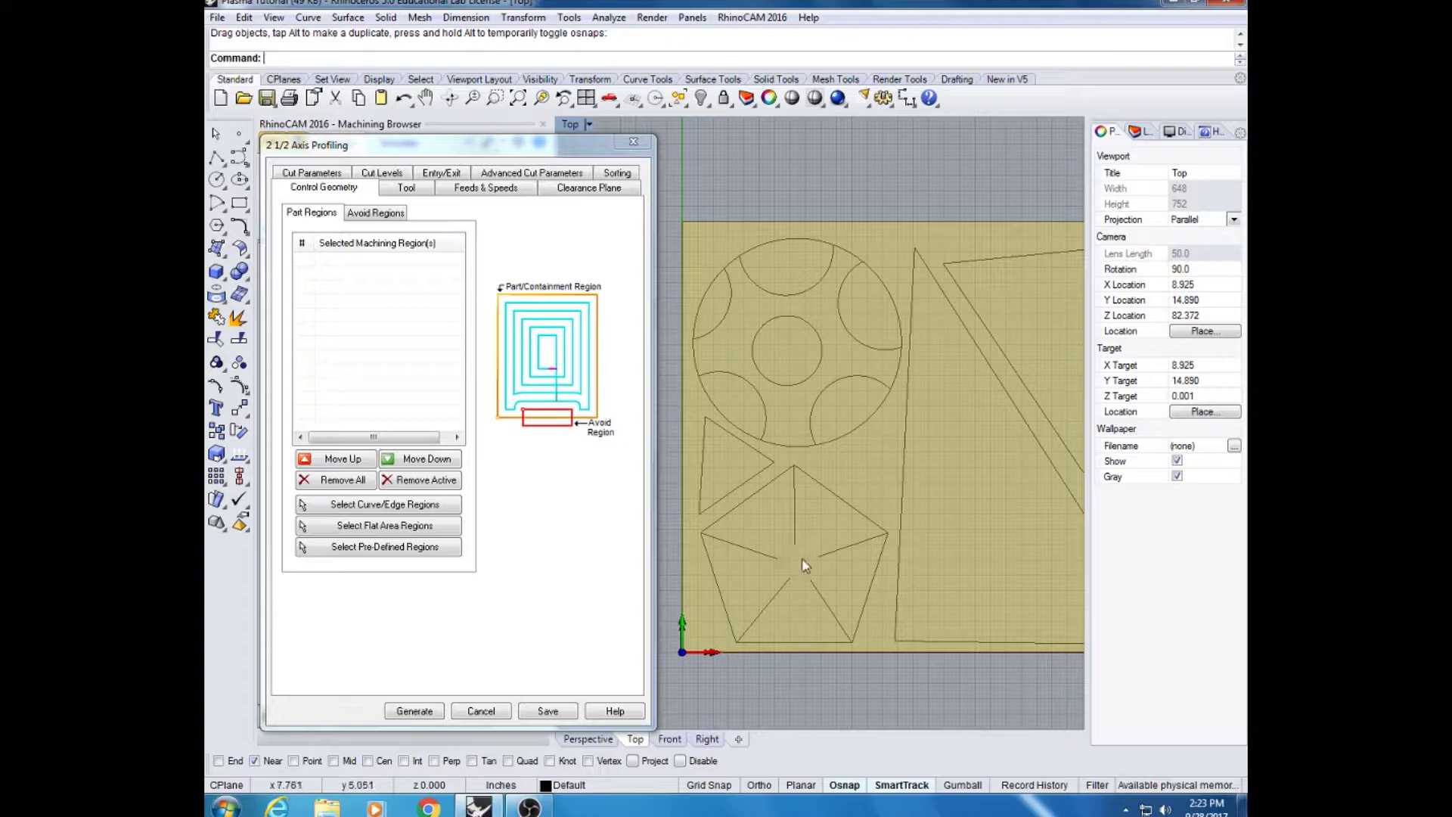
Select the inner circle and four arcs, then clear that selection
left_click(756, 333)
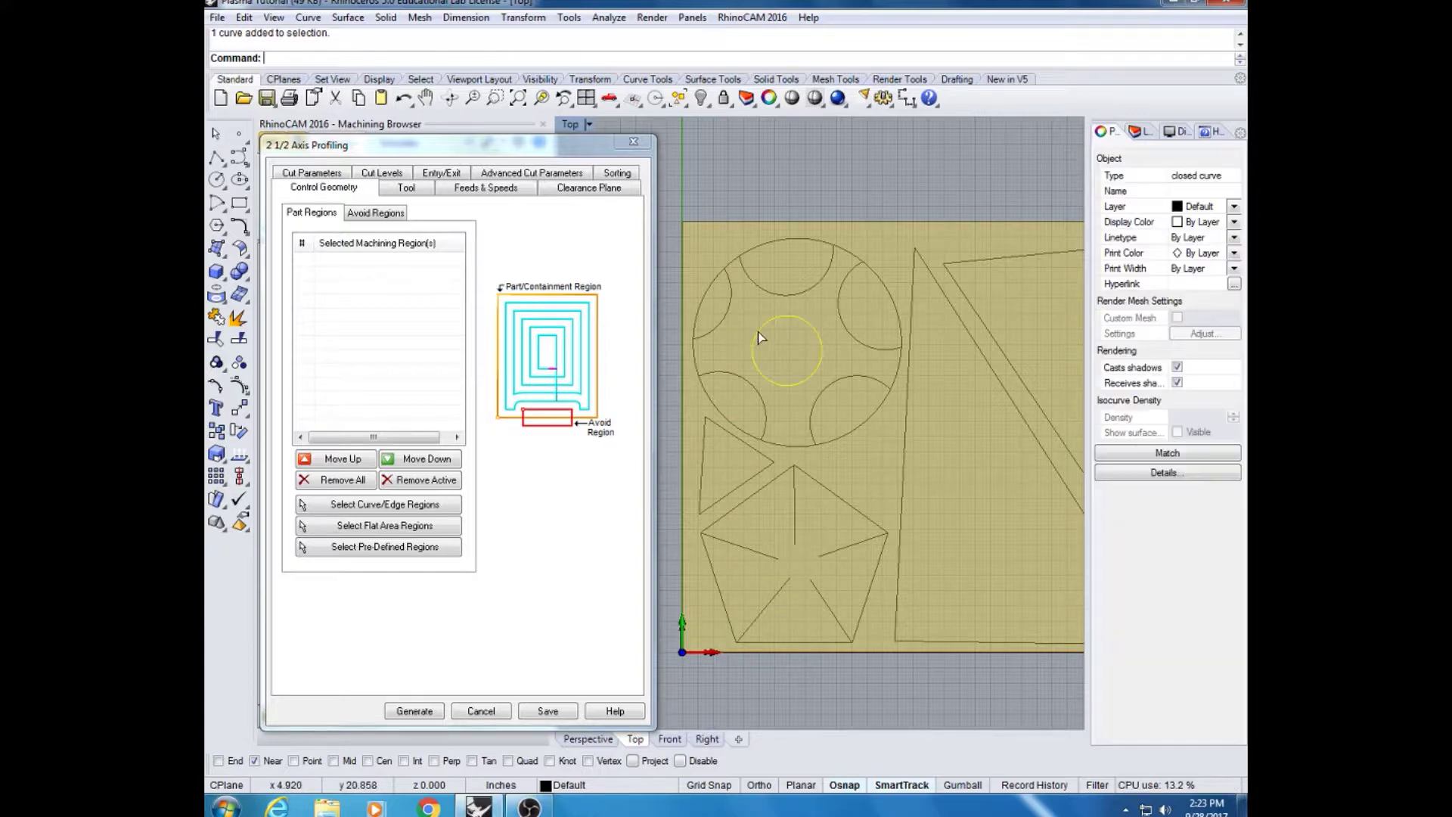
left_click(729, 308, "shift")
left_click(760, 286, "shift")
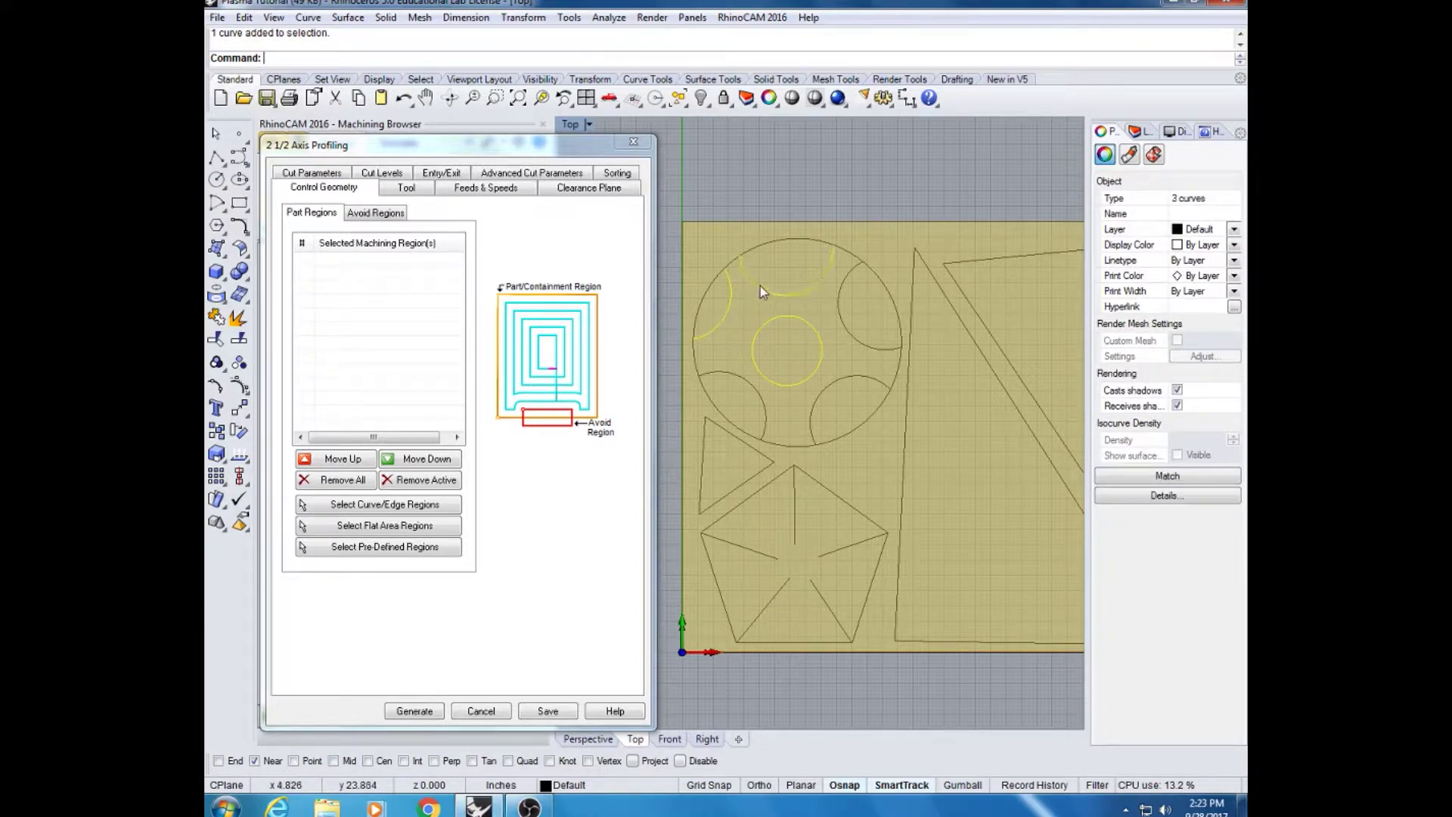
left_click(852, 331, "shift")
left_click(850, 384, "shift")
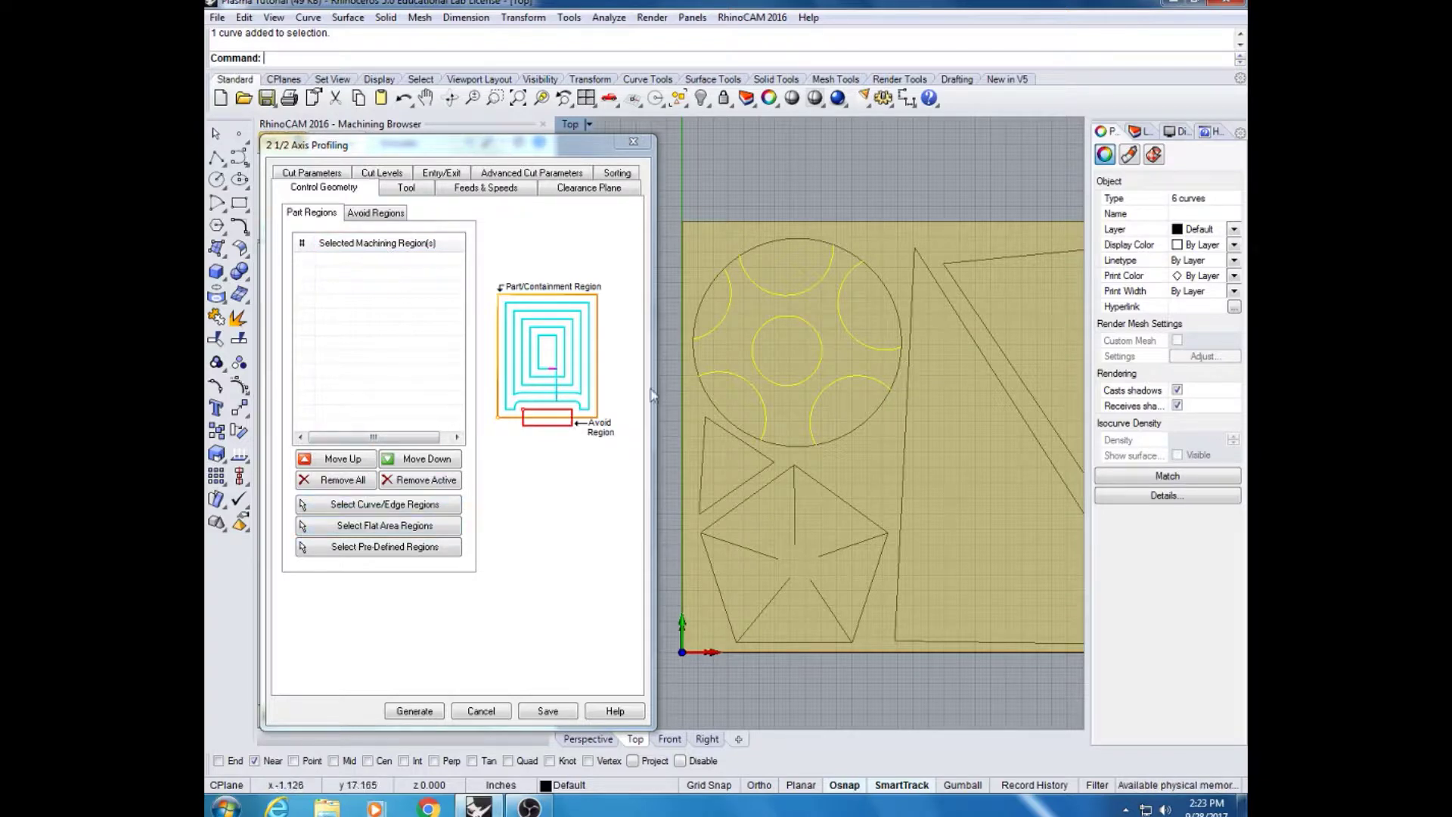
left_click(749, 230)
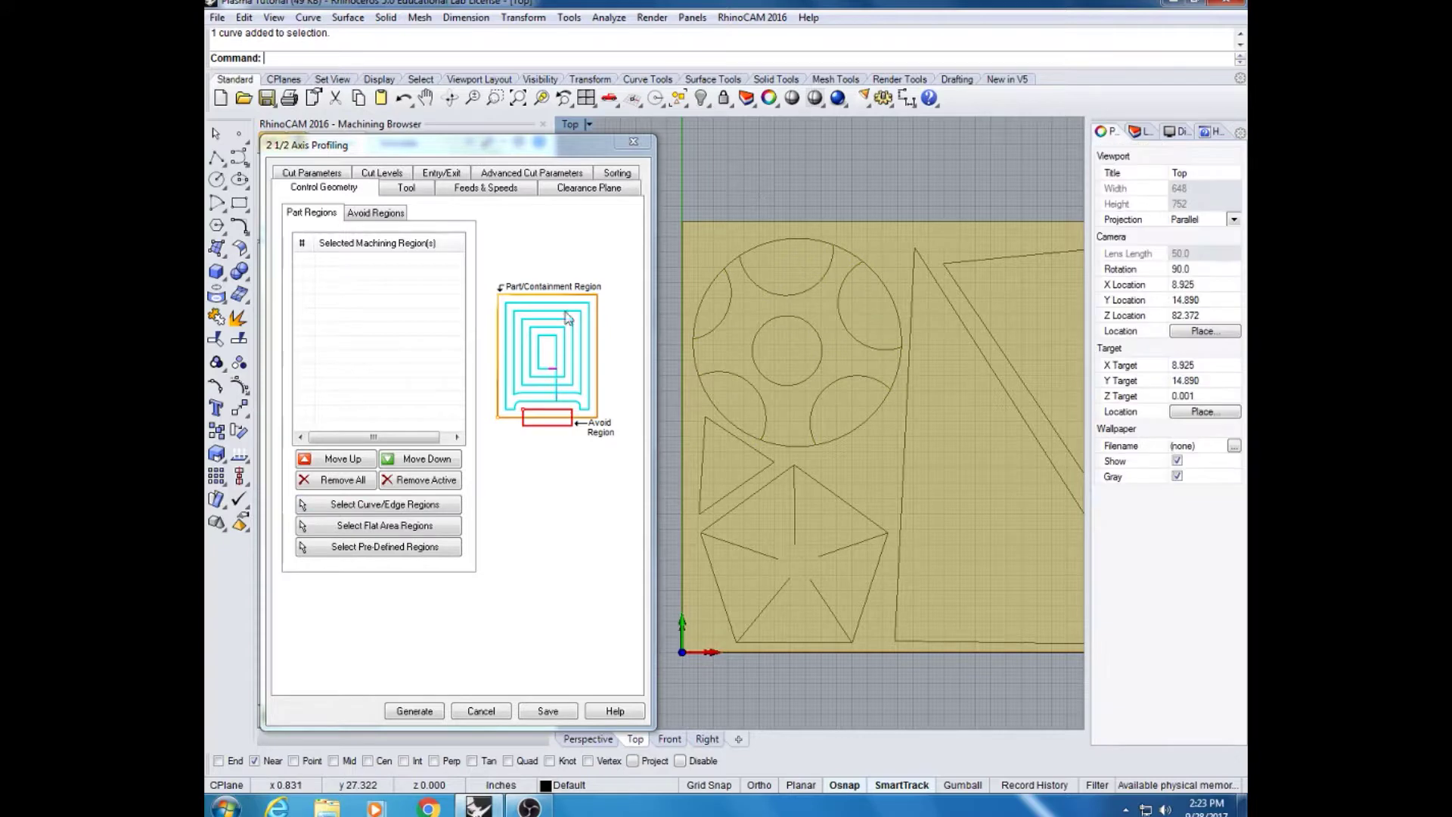
Pick the inner circle and five arcs as the operation's drive regions 1–6
left_click(365, 509)
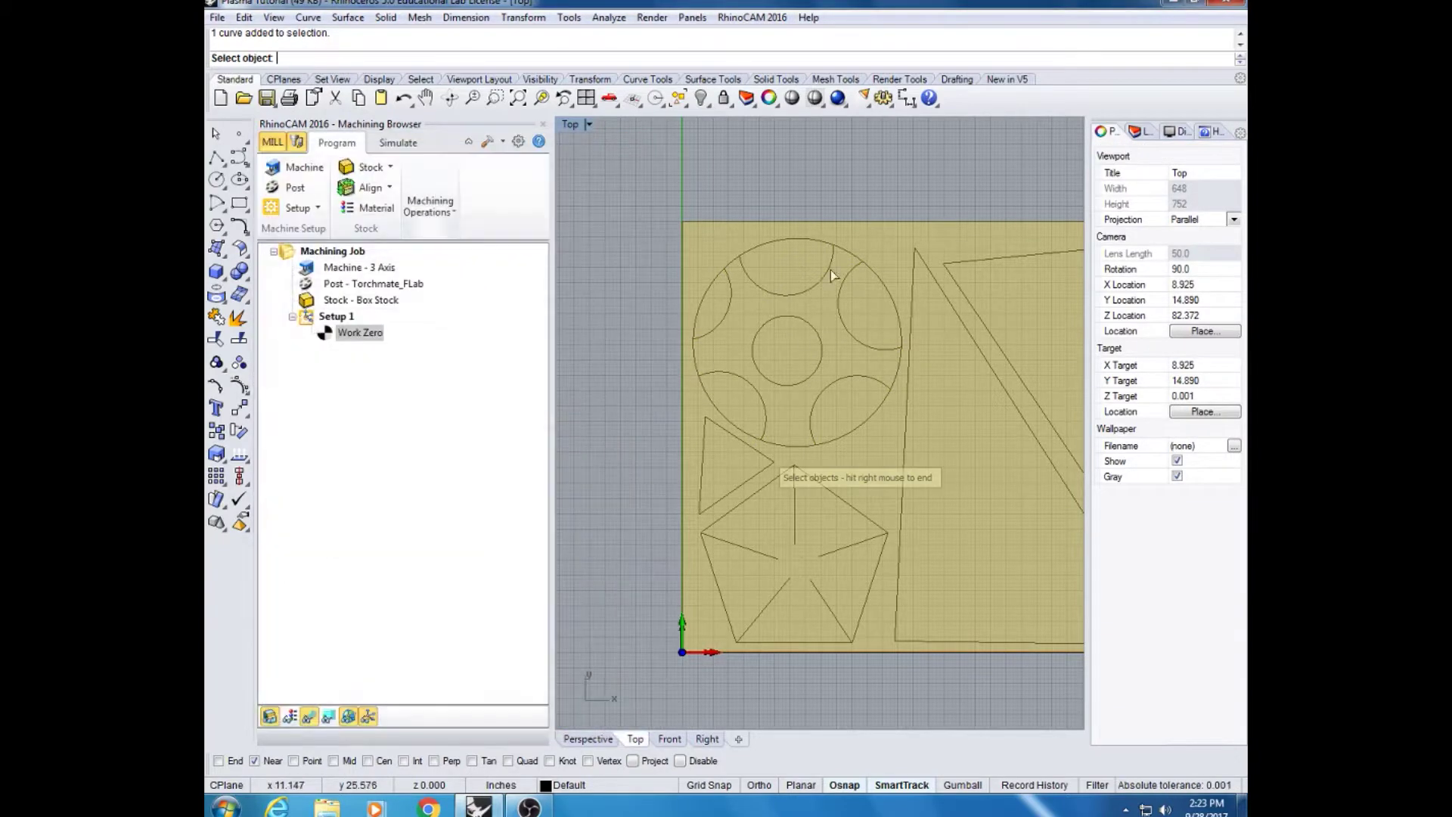
left_click(817, 333)
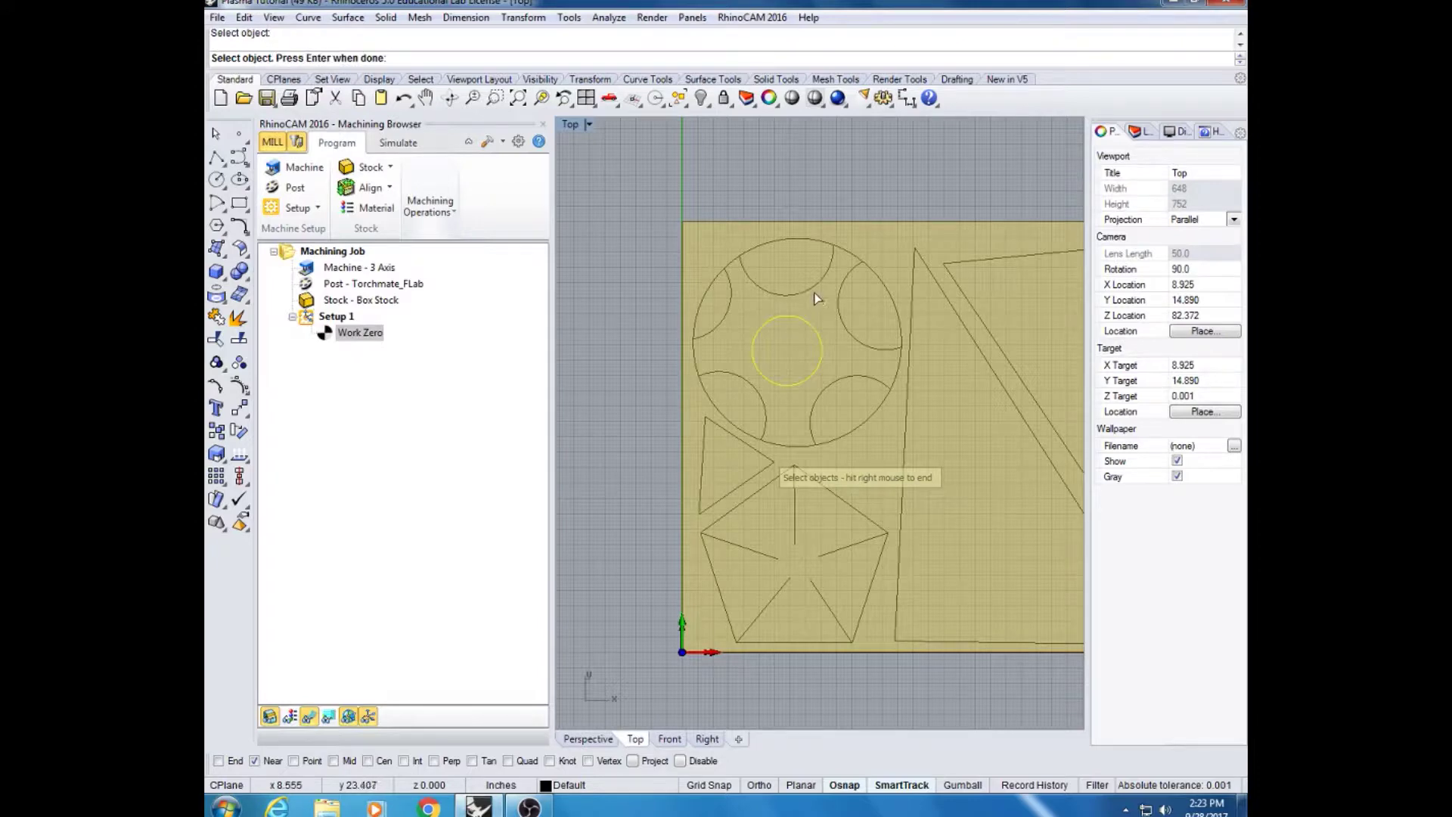
left_click(814, 293)
left_click(719, 315)
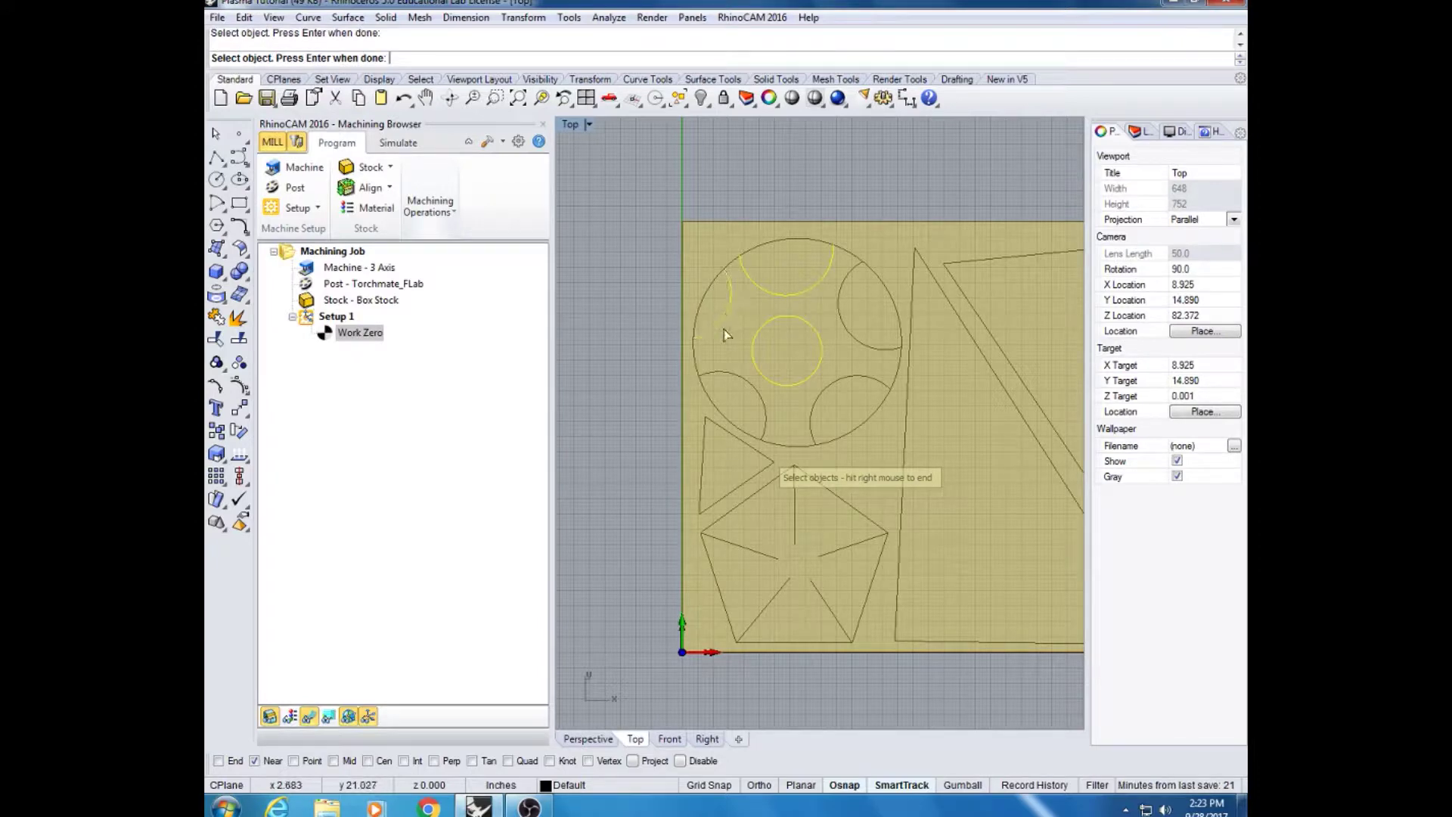
left_click(739, 374)
left_click(827, 394)
left_click(841, 333)
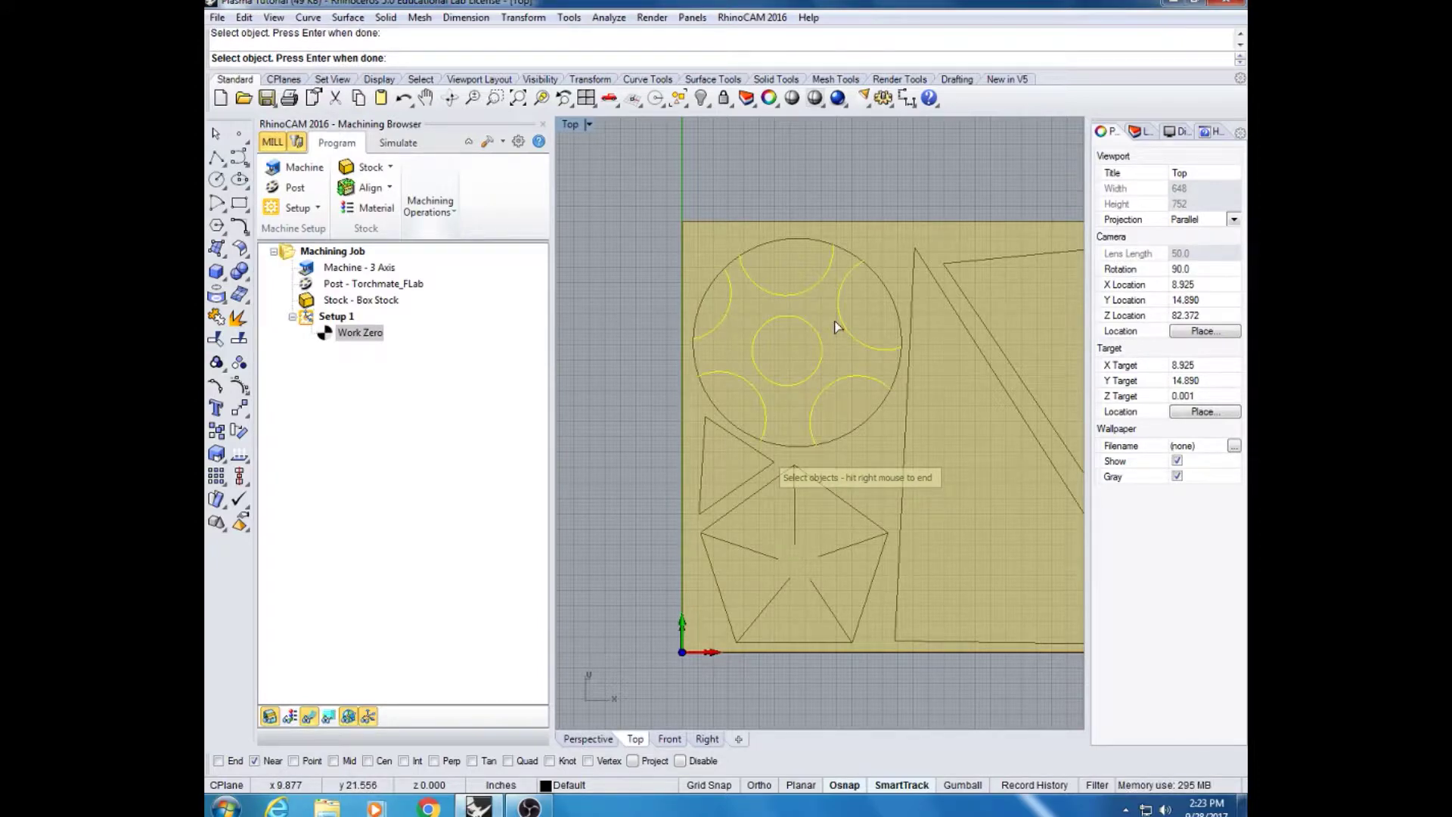
right_click(836, 327)
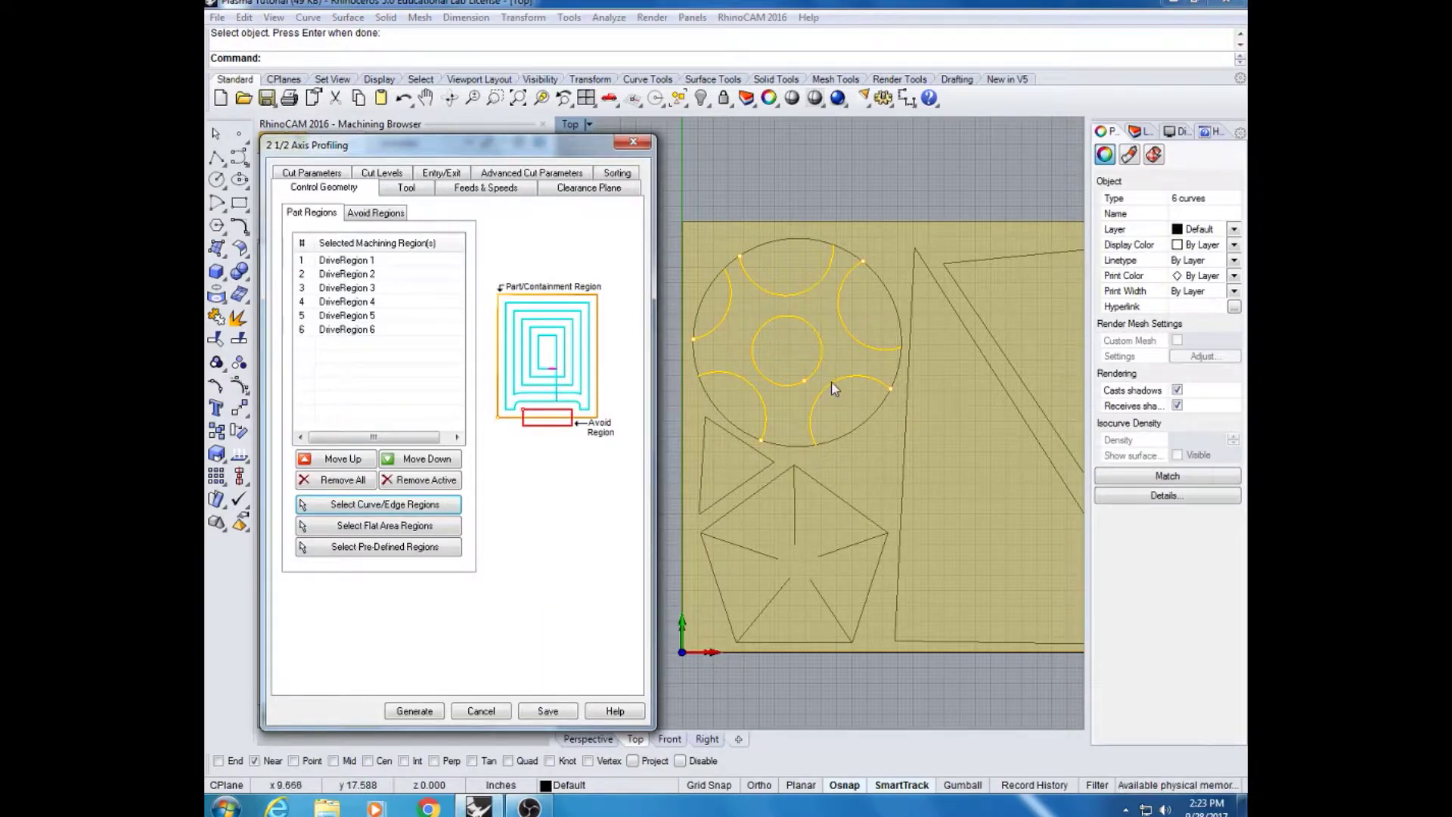
Move the round part higher in view and bring up the operation's Tool page
scroll(832, 371, "up", 5)
scroll(836, 376, "up", 1)
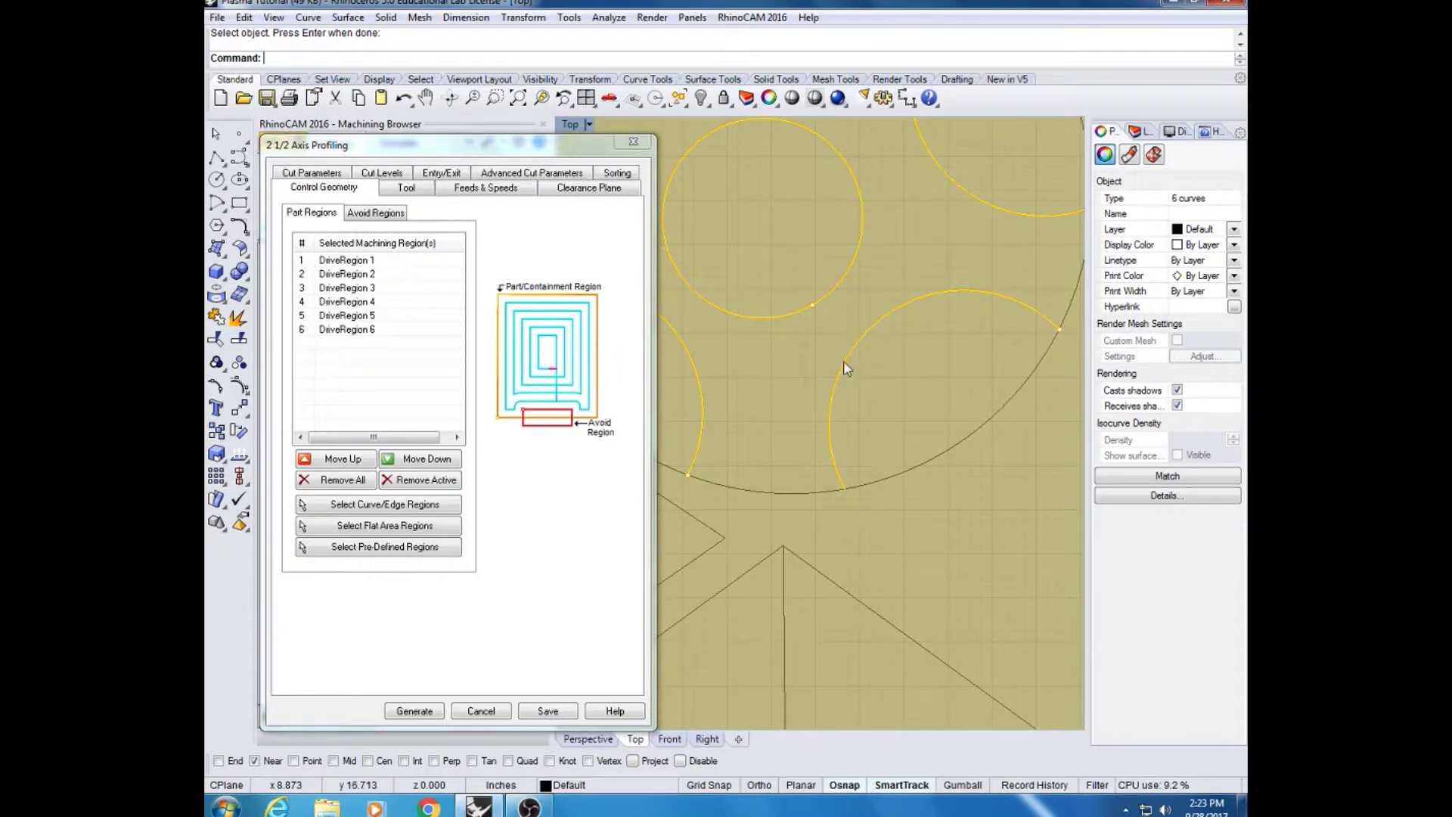
scroll(899, 410, "down", 4)
right_click_drag(898, 410, 896, 362)
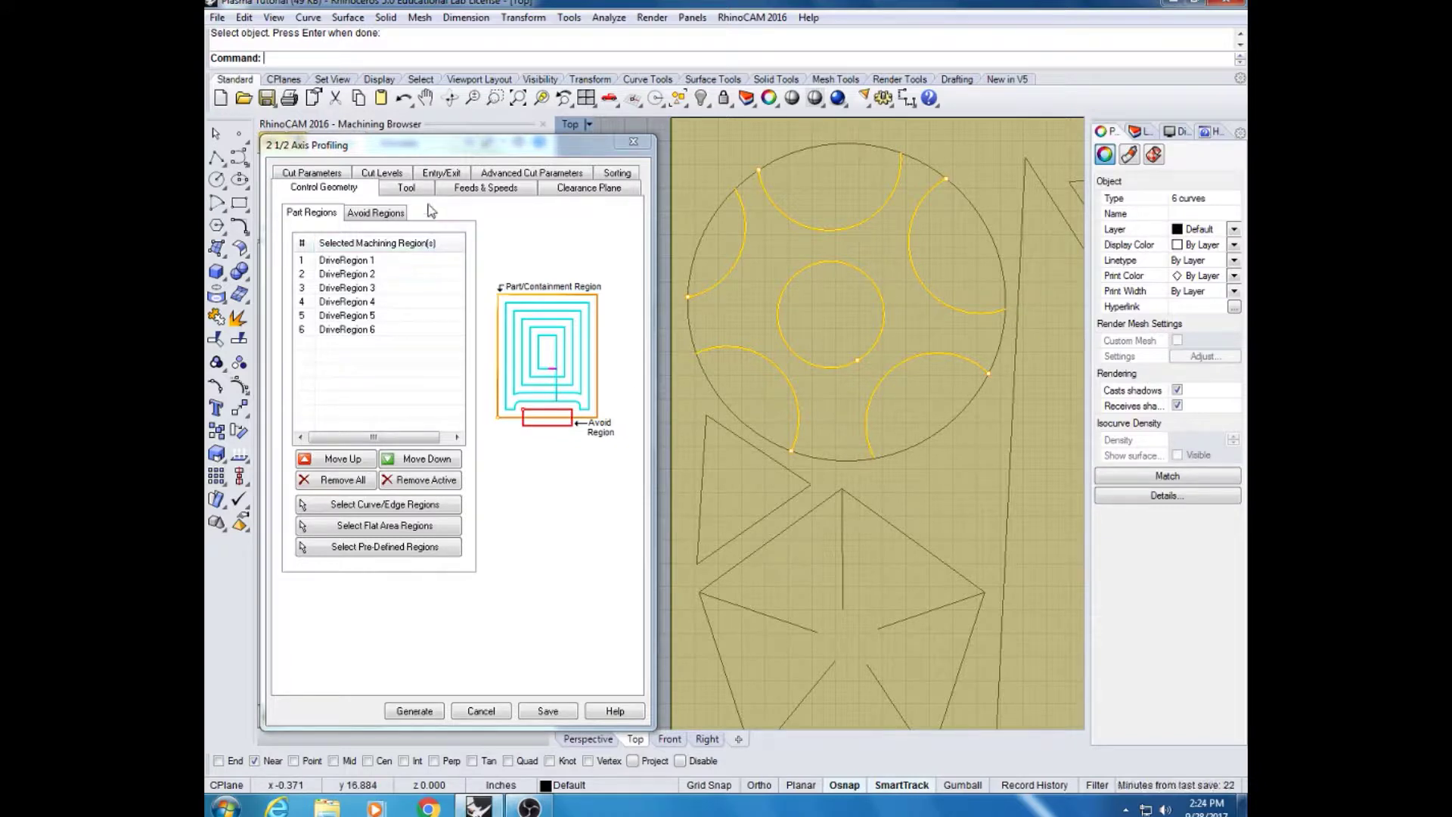
left_click(408, 189)
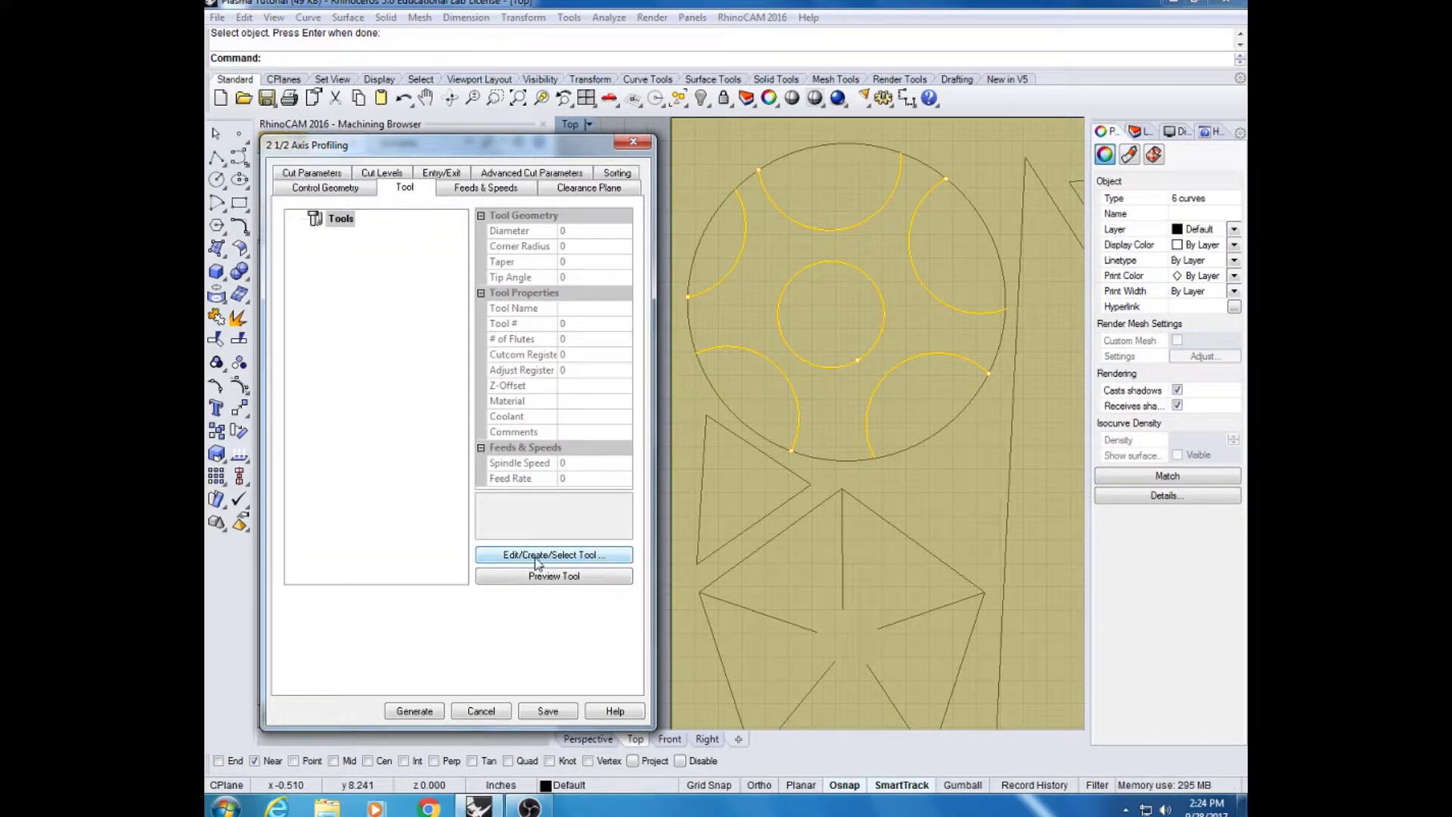
Create a new Vee Mill tool, save it as VeeMill1, and assign it to the operation
left_click(569, 558)
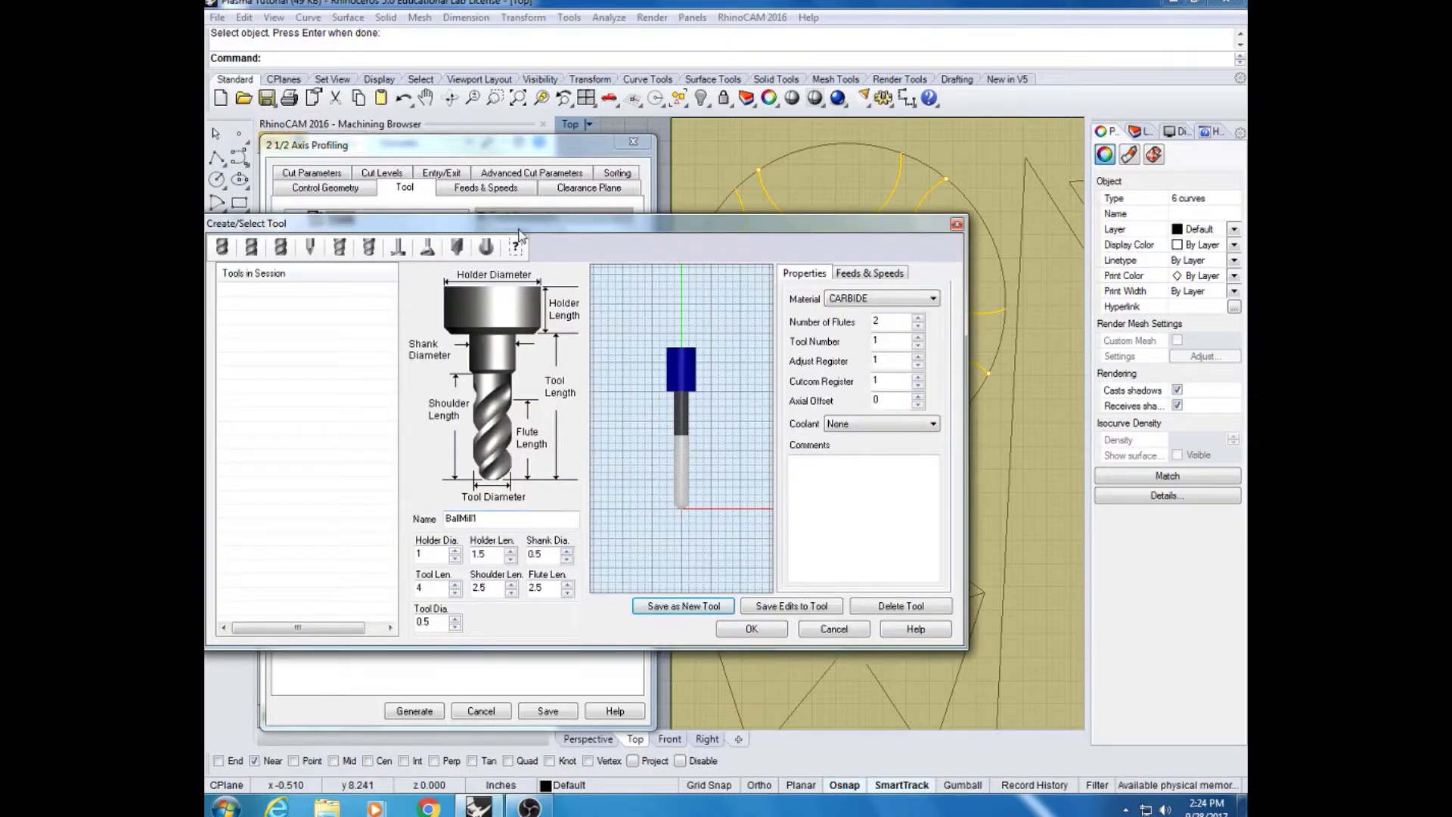
left_click_drag(518, 221, 620, 188)
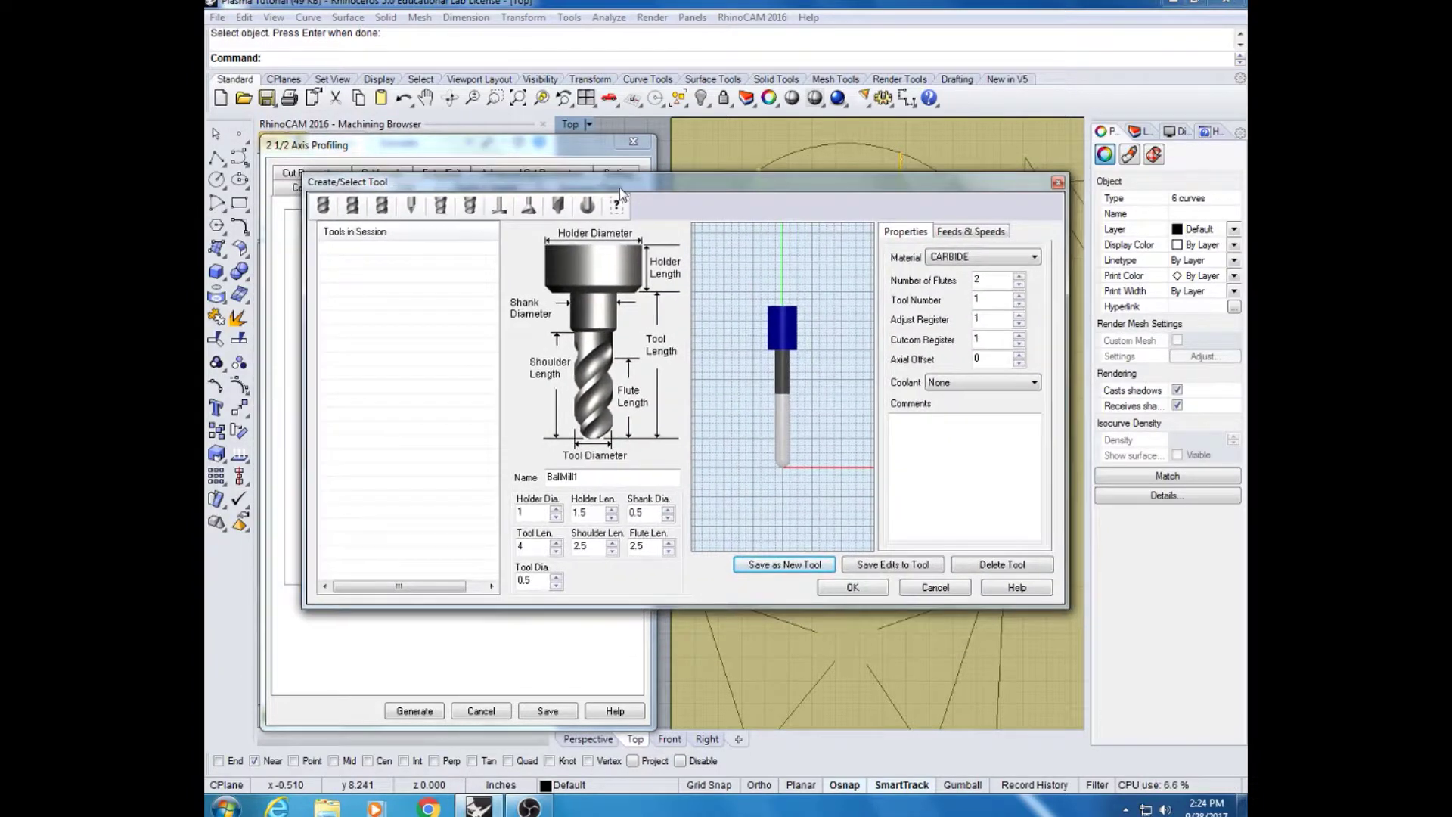
left_click(411, 208)
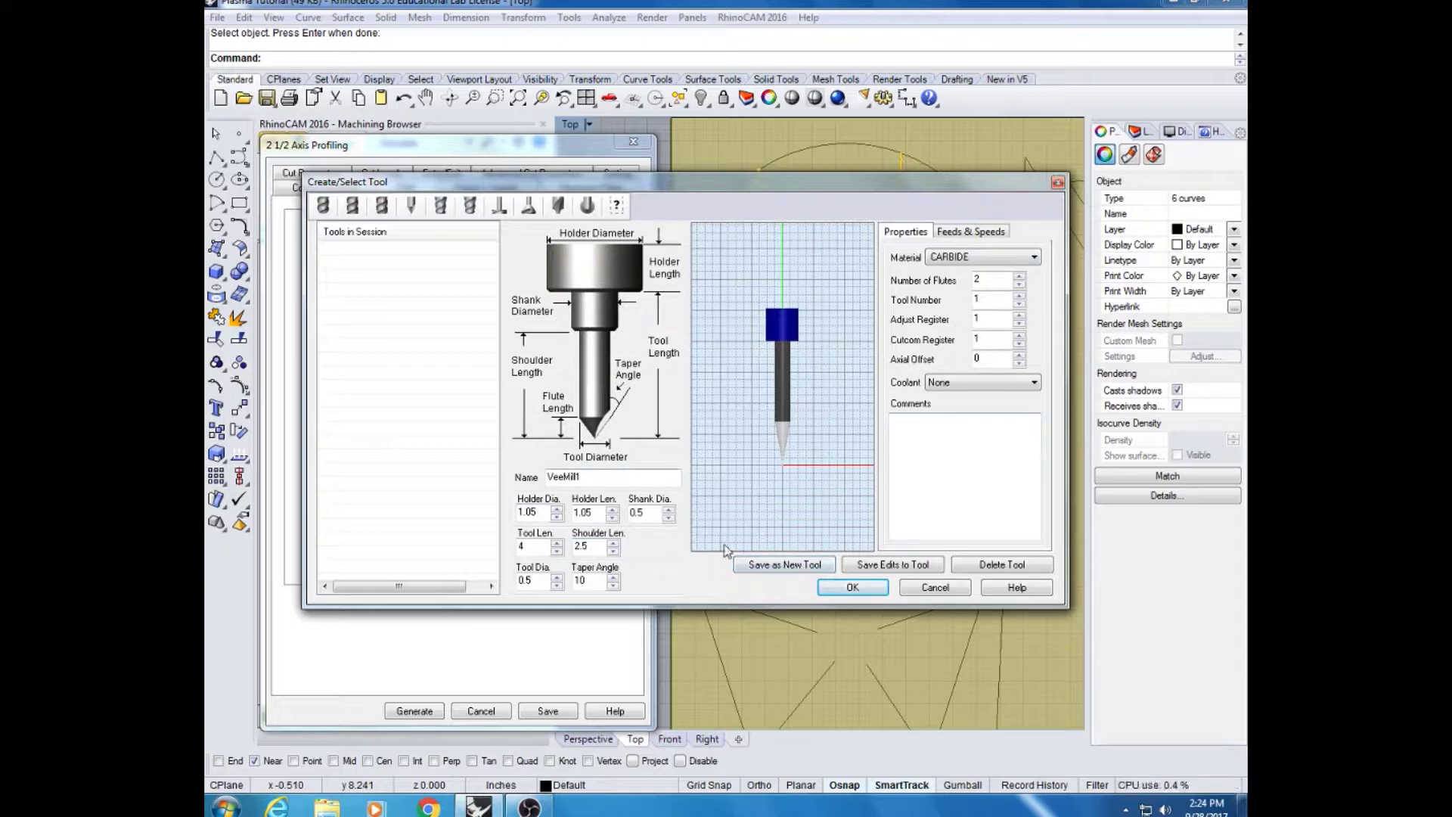
left_click(790, 569)
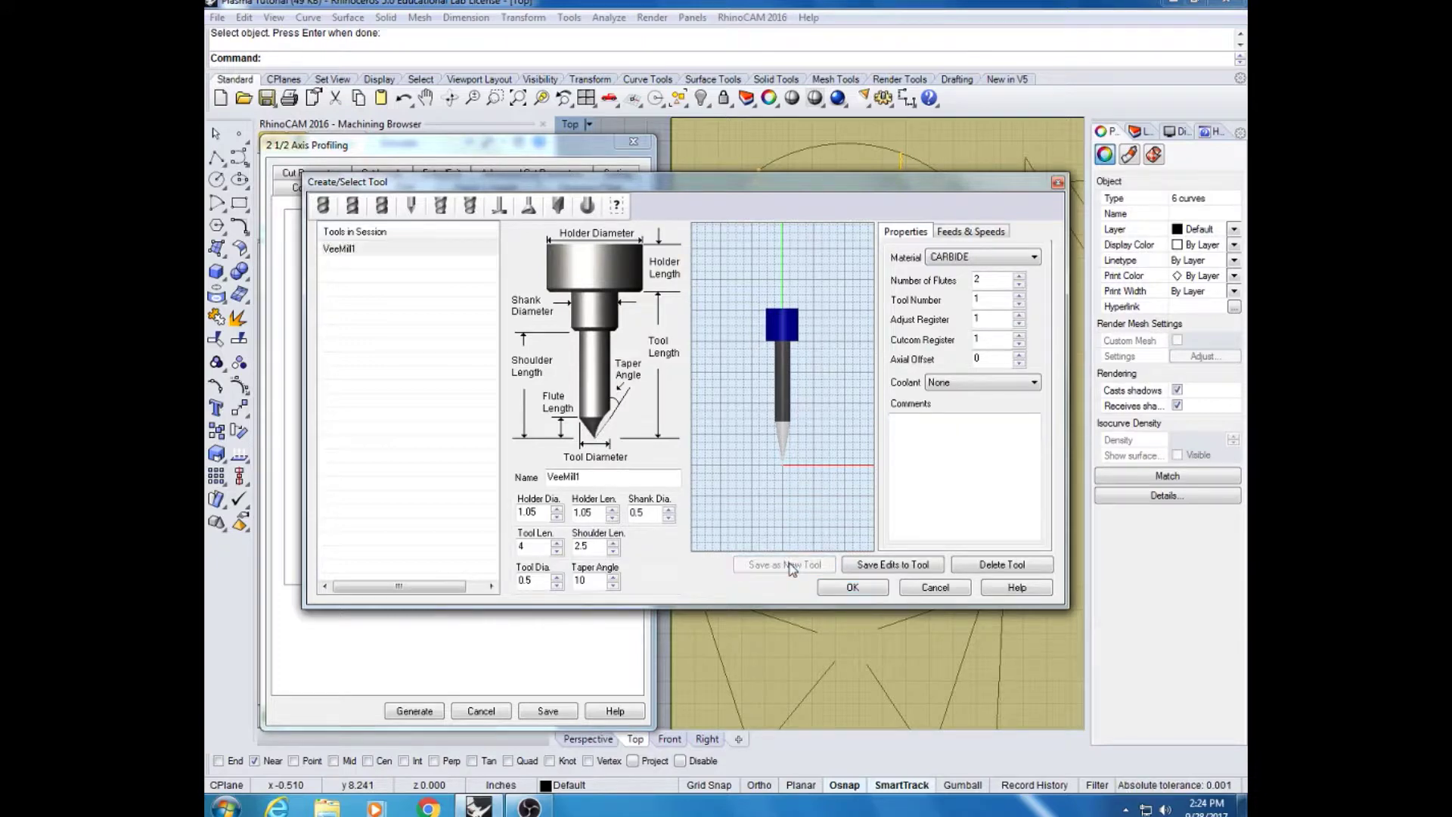
left_click(852, 587)
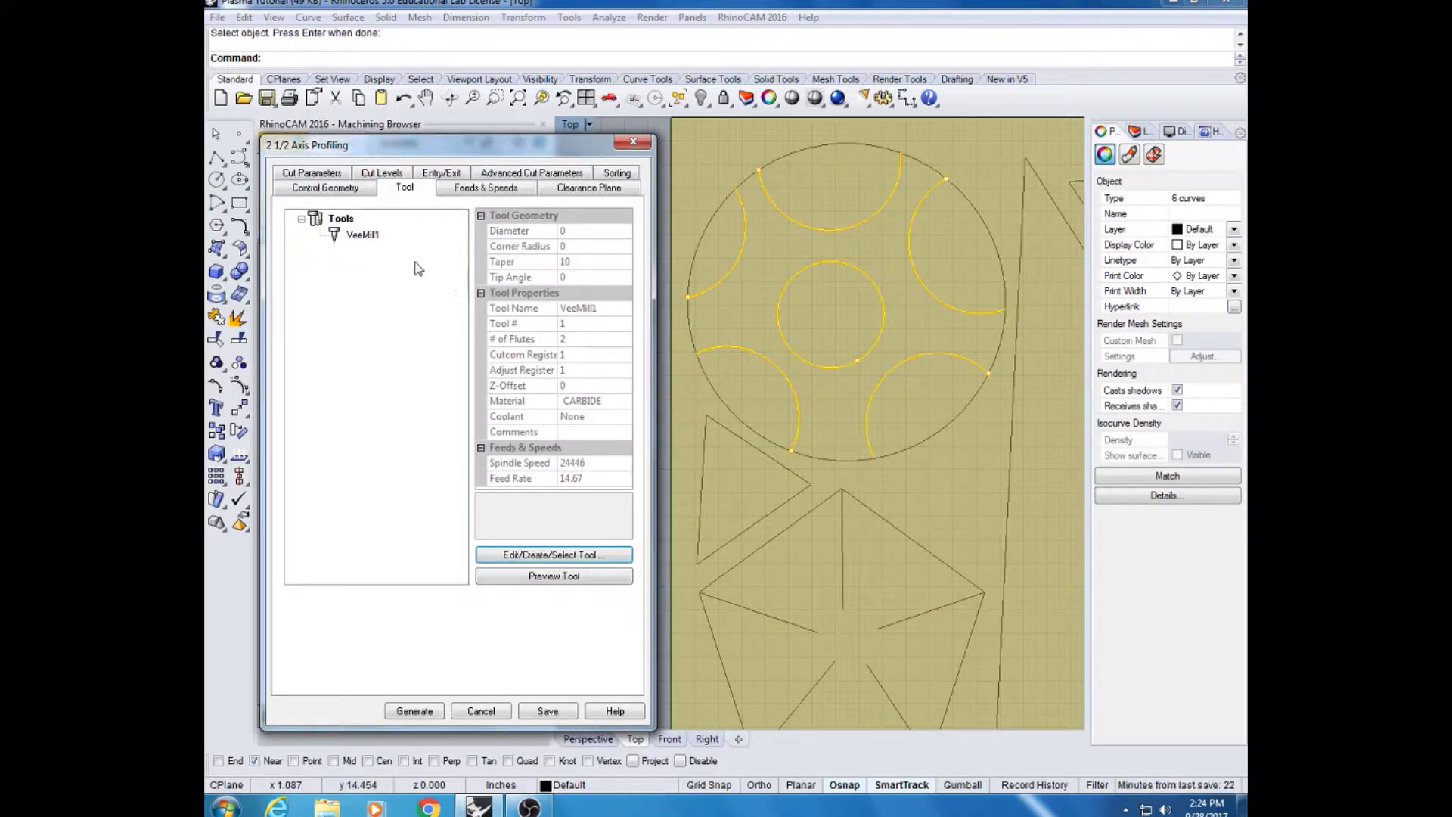
In Cut Parameters, enable Outside/Inside for closed curves with Inside selected
left_click(330, 175)
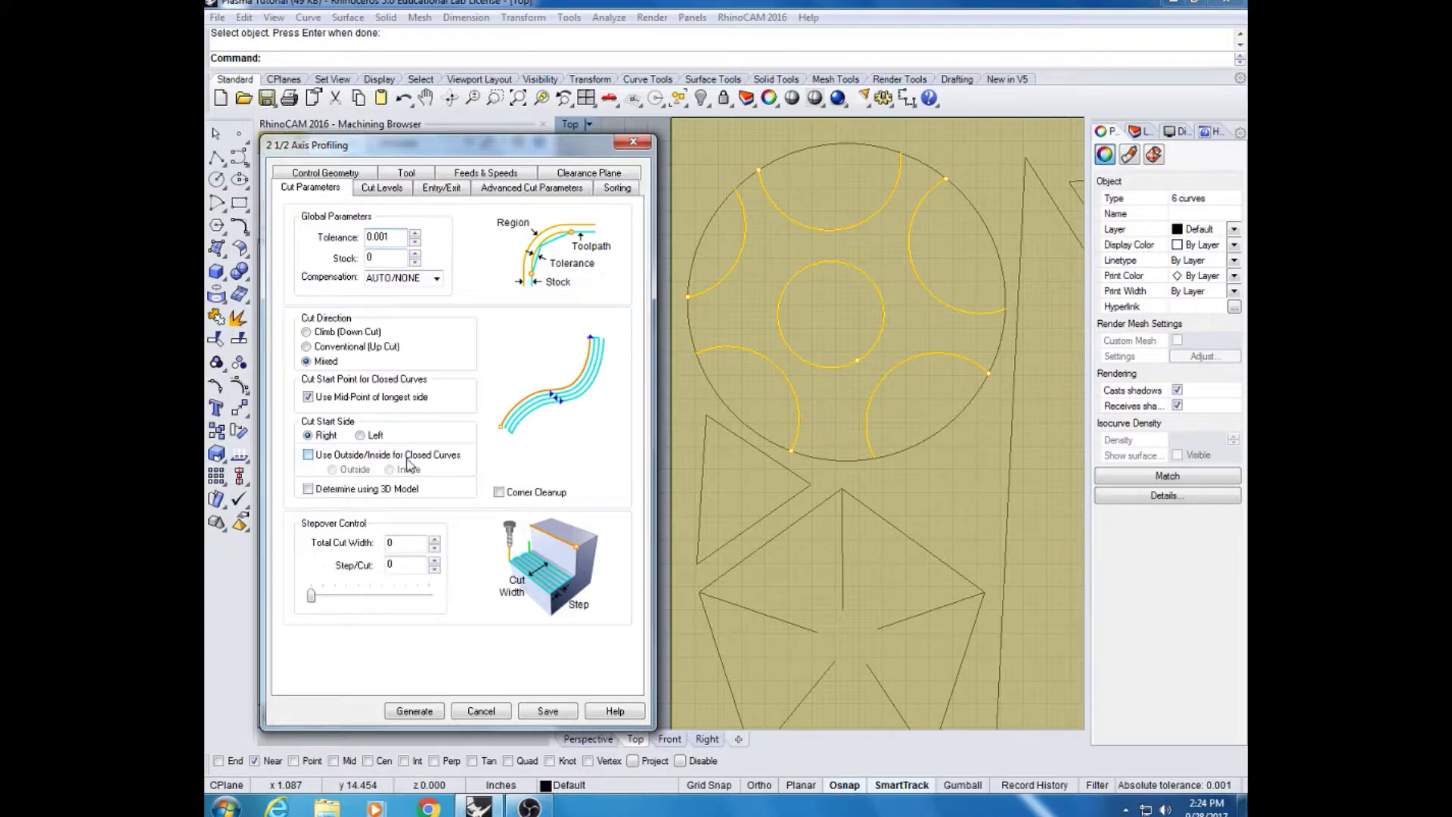
left_click(309, 456)
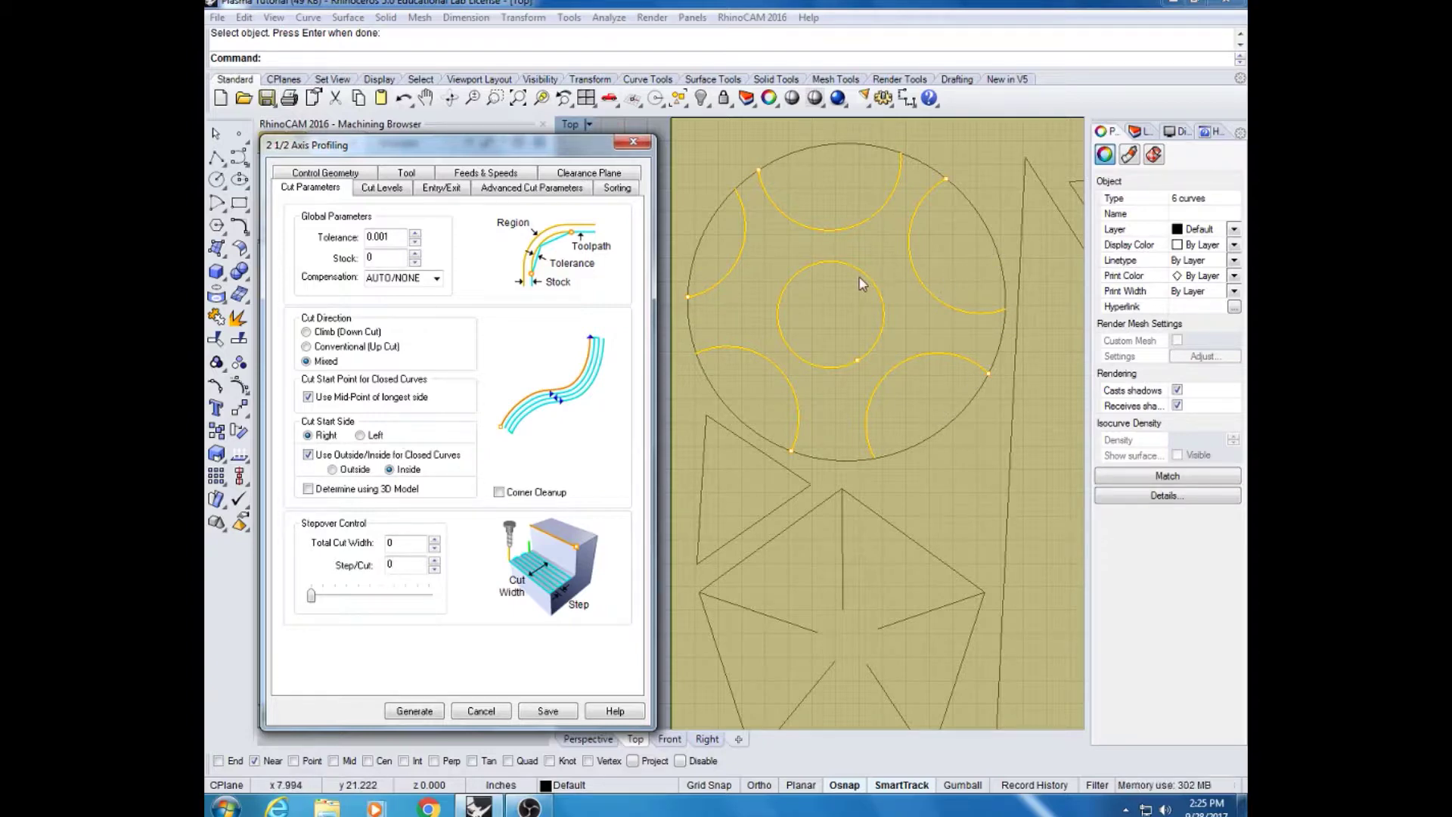
scroll(805, 277, "up", 5)
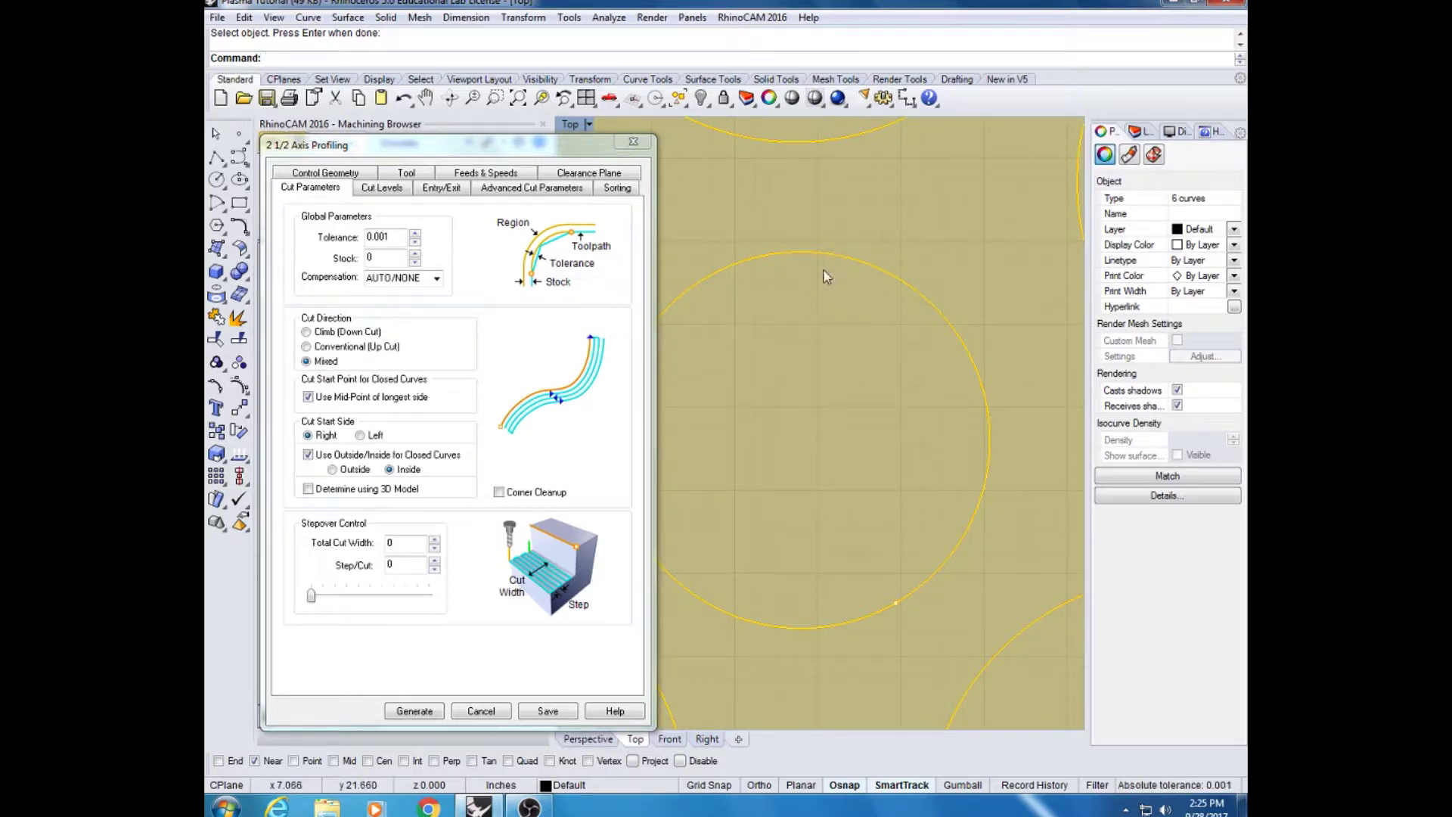
scroll(813, 438, "down", 8)
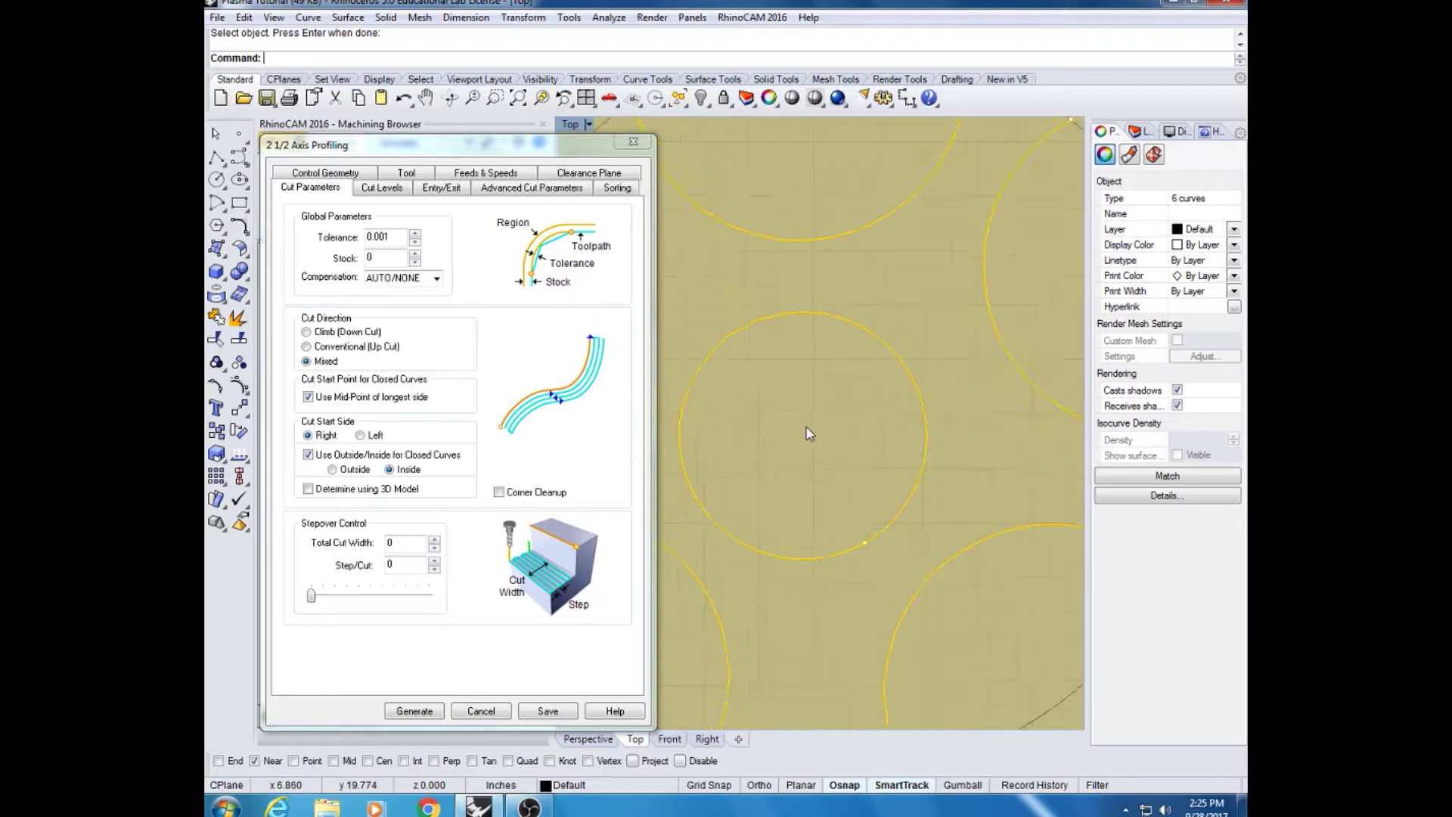
left_click(384, 190)
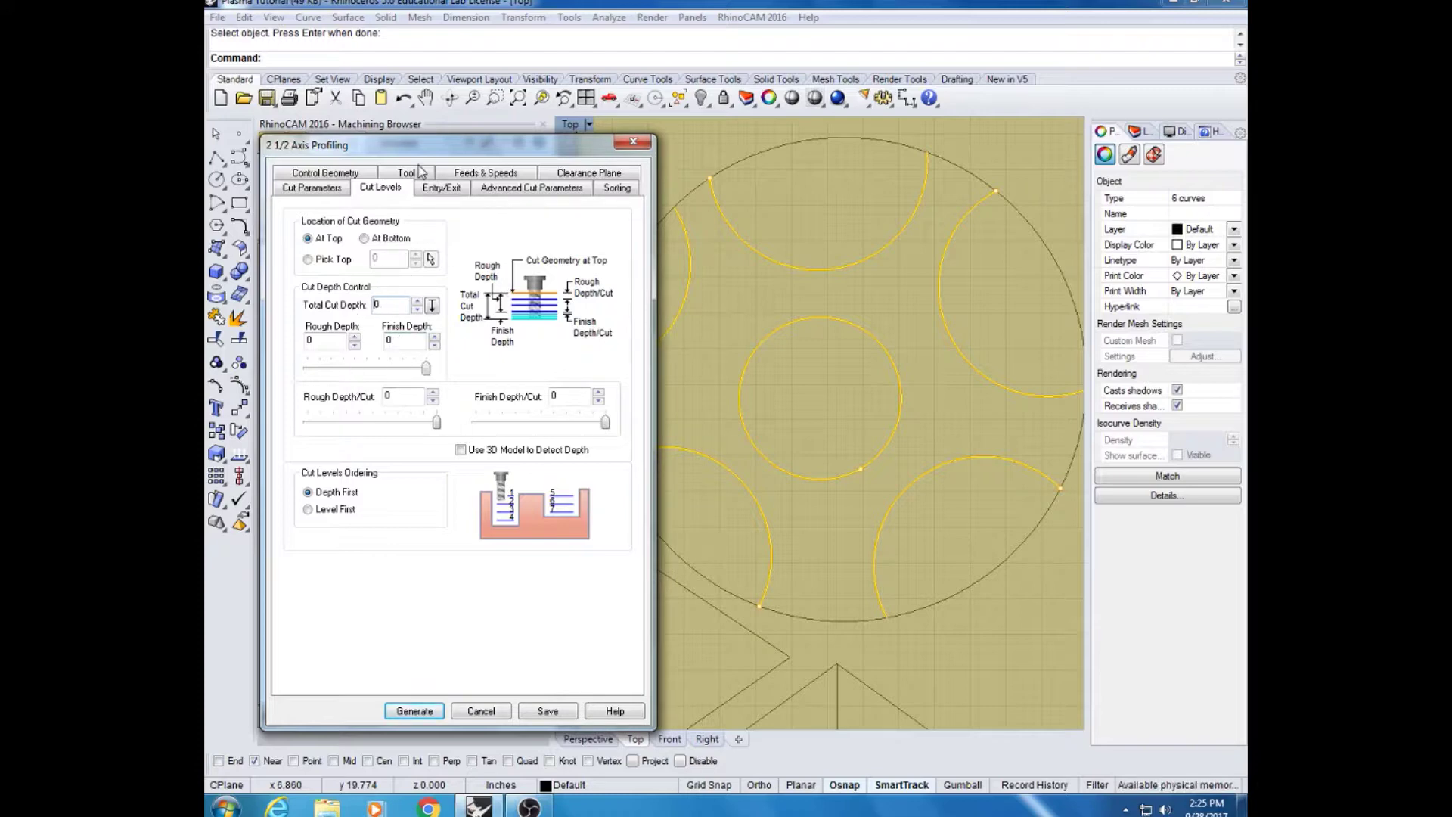
Set the Entry/Exit approach length to 0 and exit motions to None
left_click(441, 189)
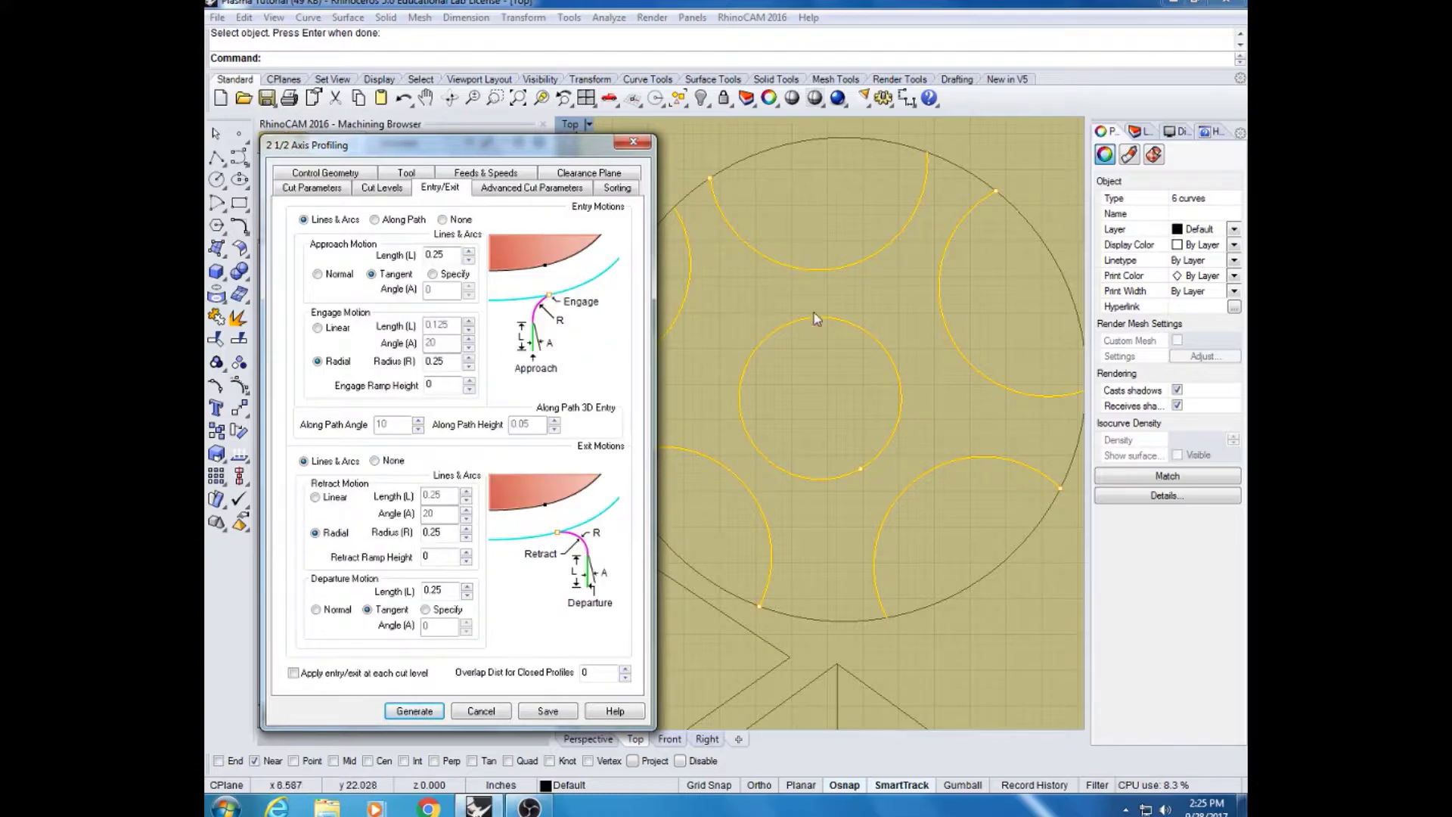
right_click_drag(817, 314, 875, 284)
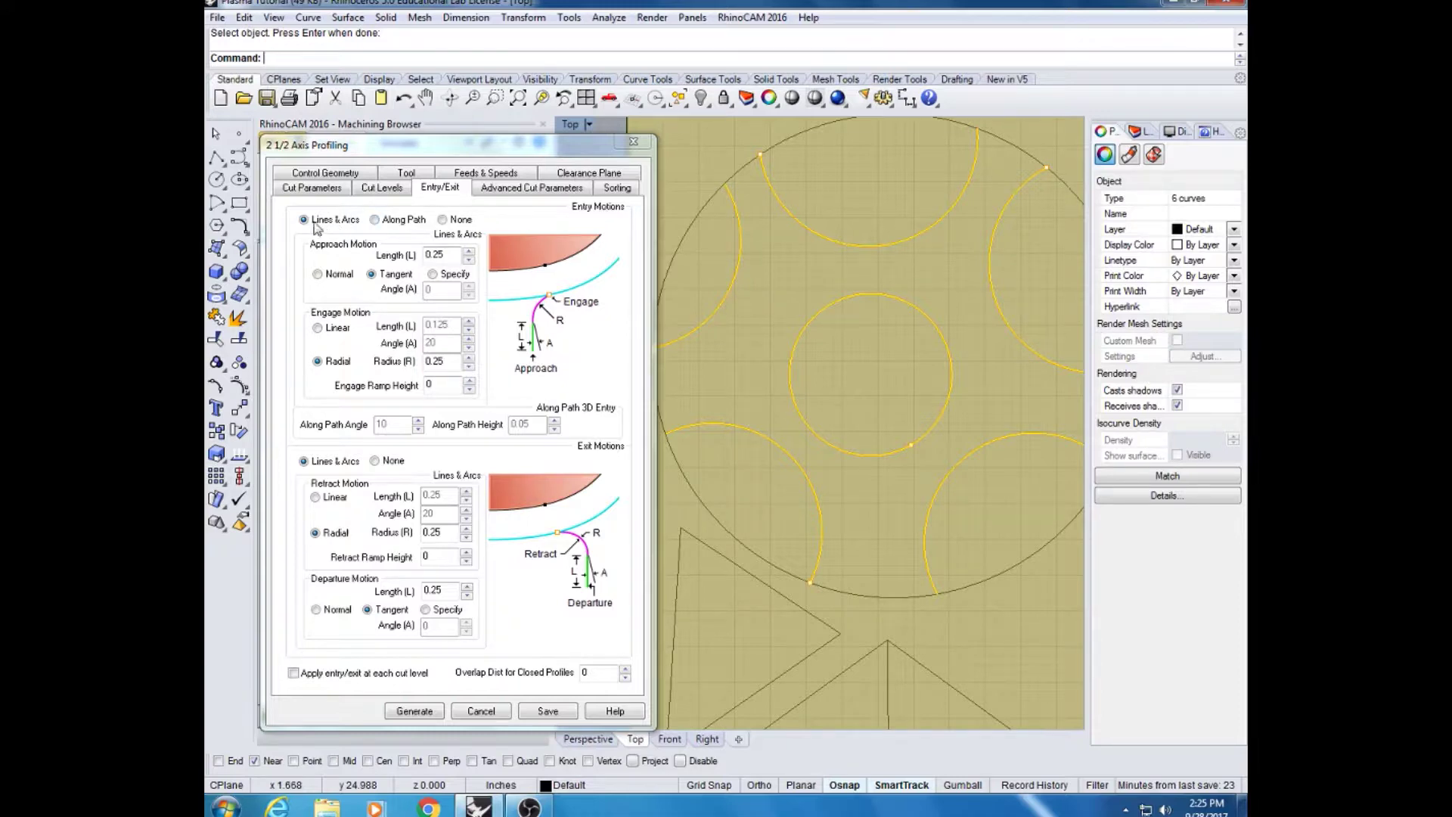
left_click(448, 257)
double_click(446, 256)
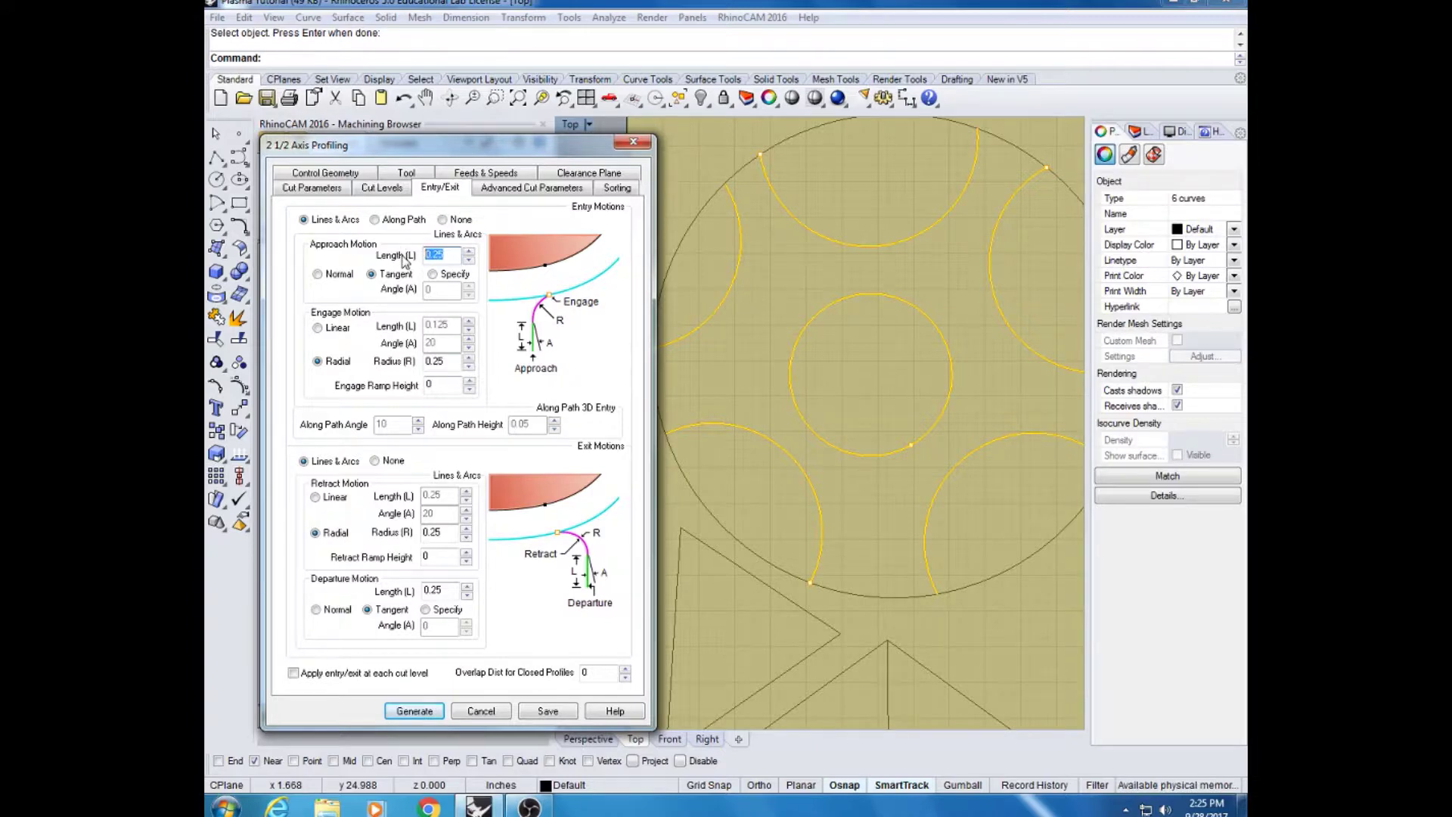
type("0")
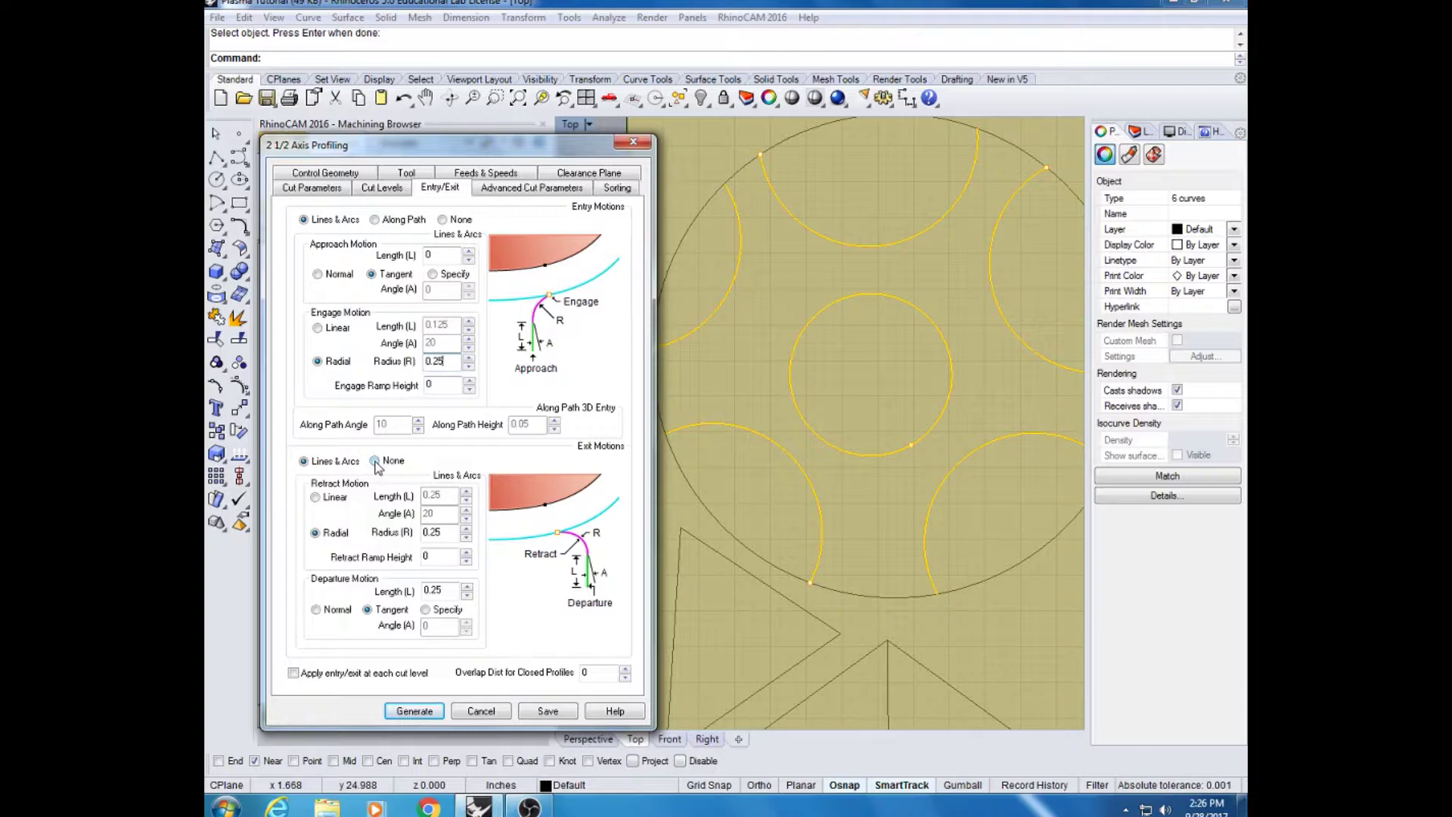
left_click(374, 461)
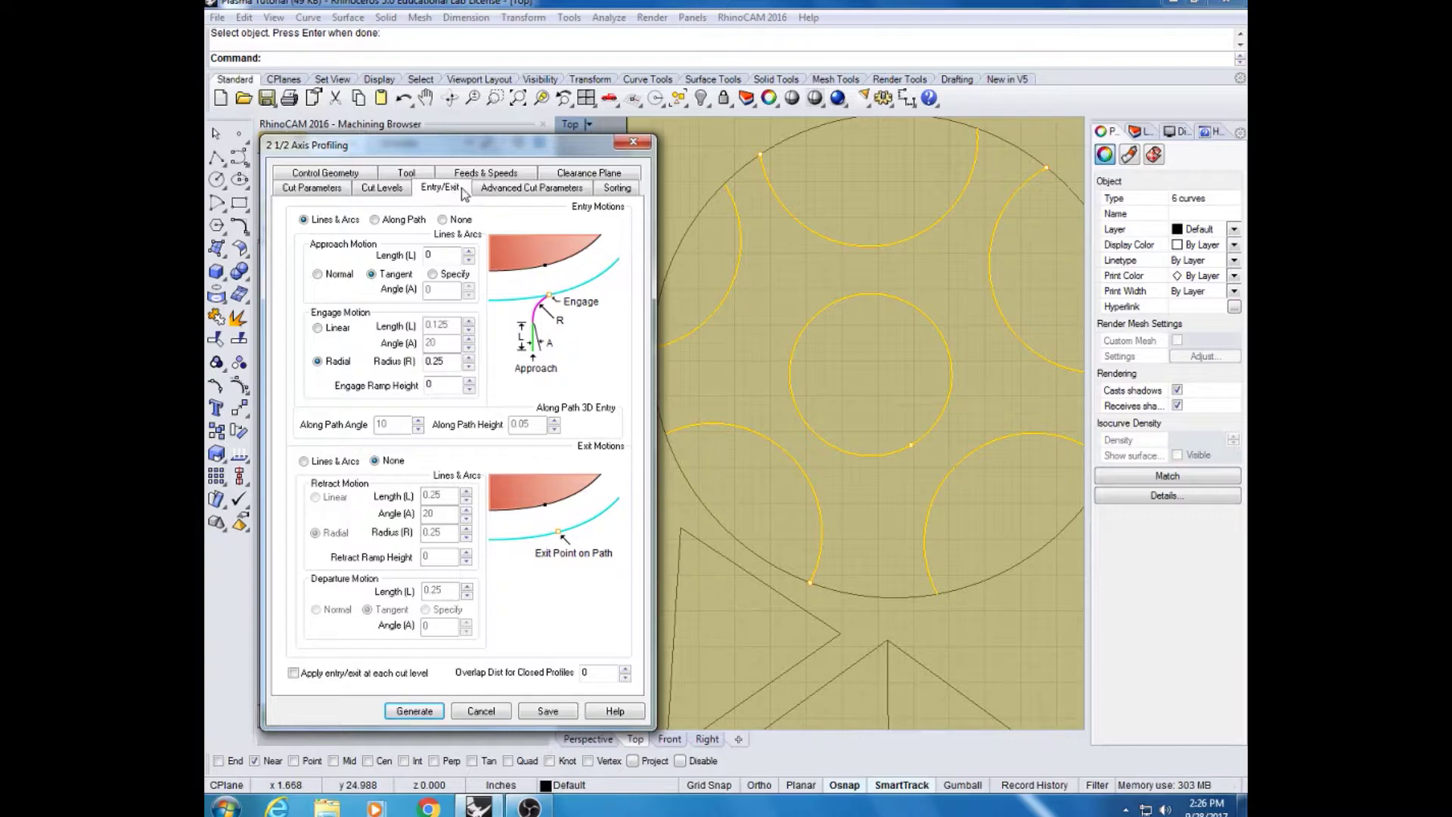
left_click(519, 189)
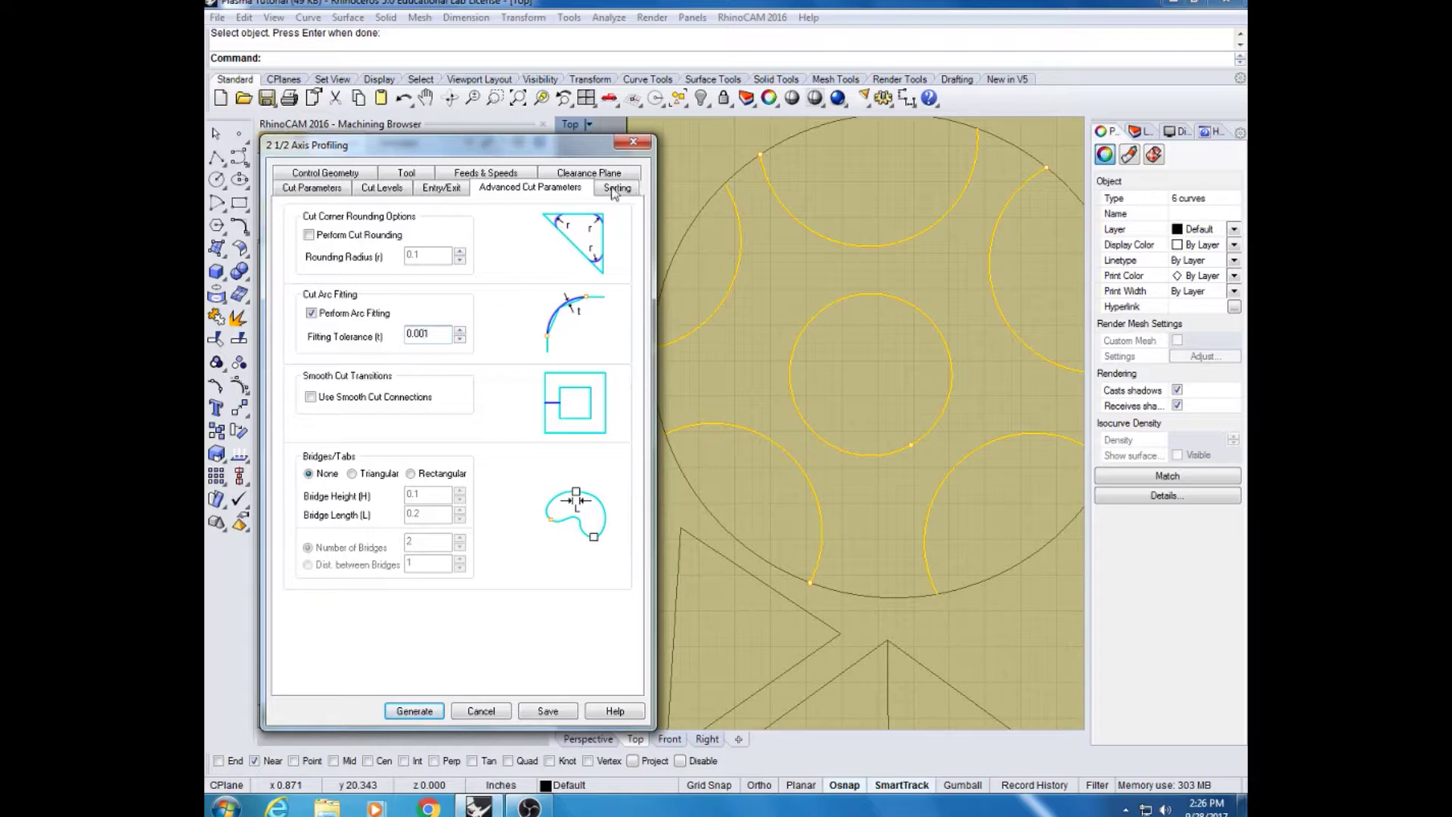
Order cuts by Minimum Distance Sort starting from the Lower Left
left_click(617, 189)
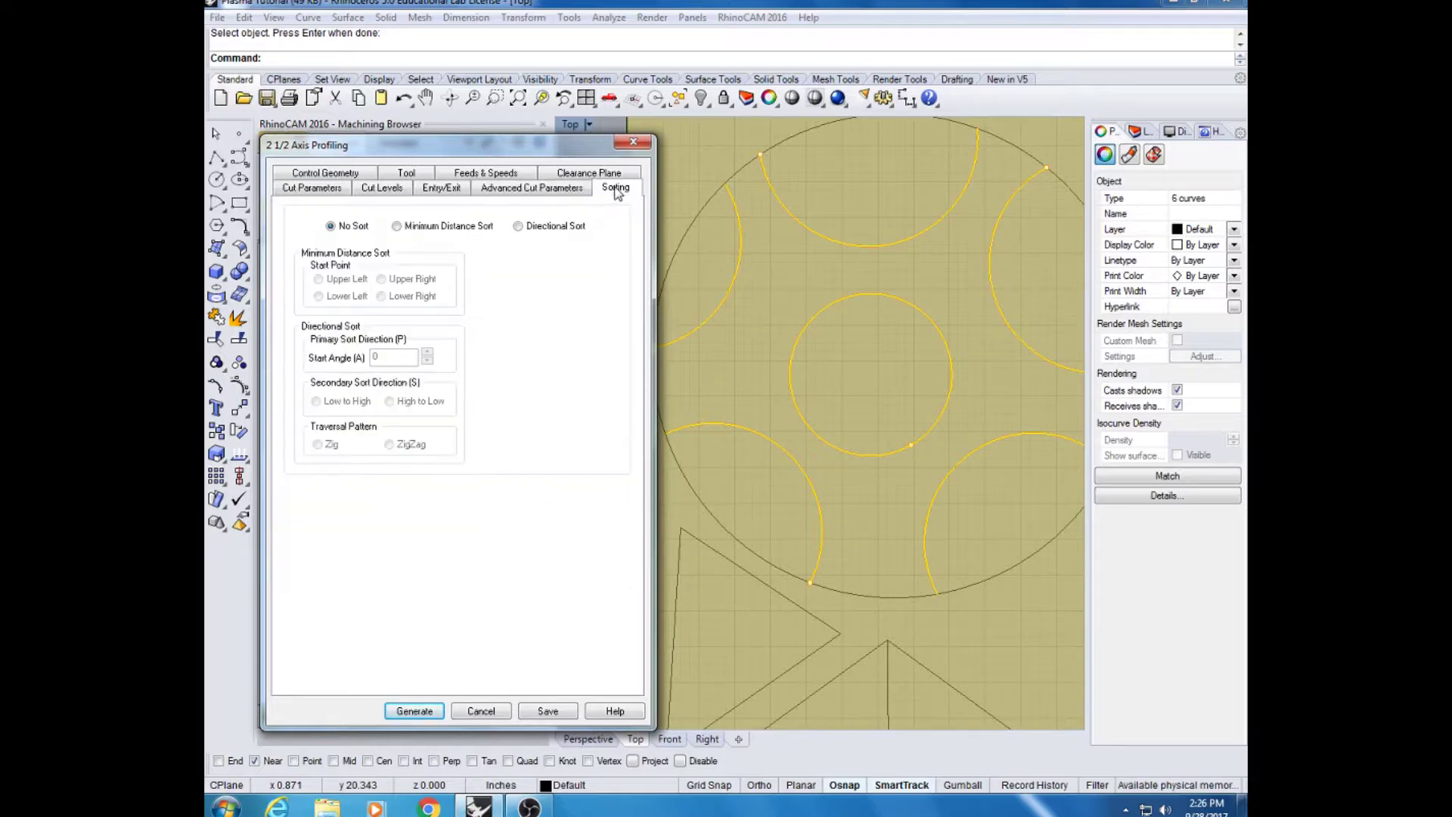
left_click(452, 227)
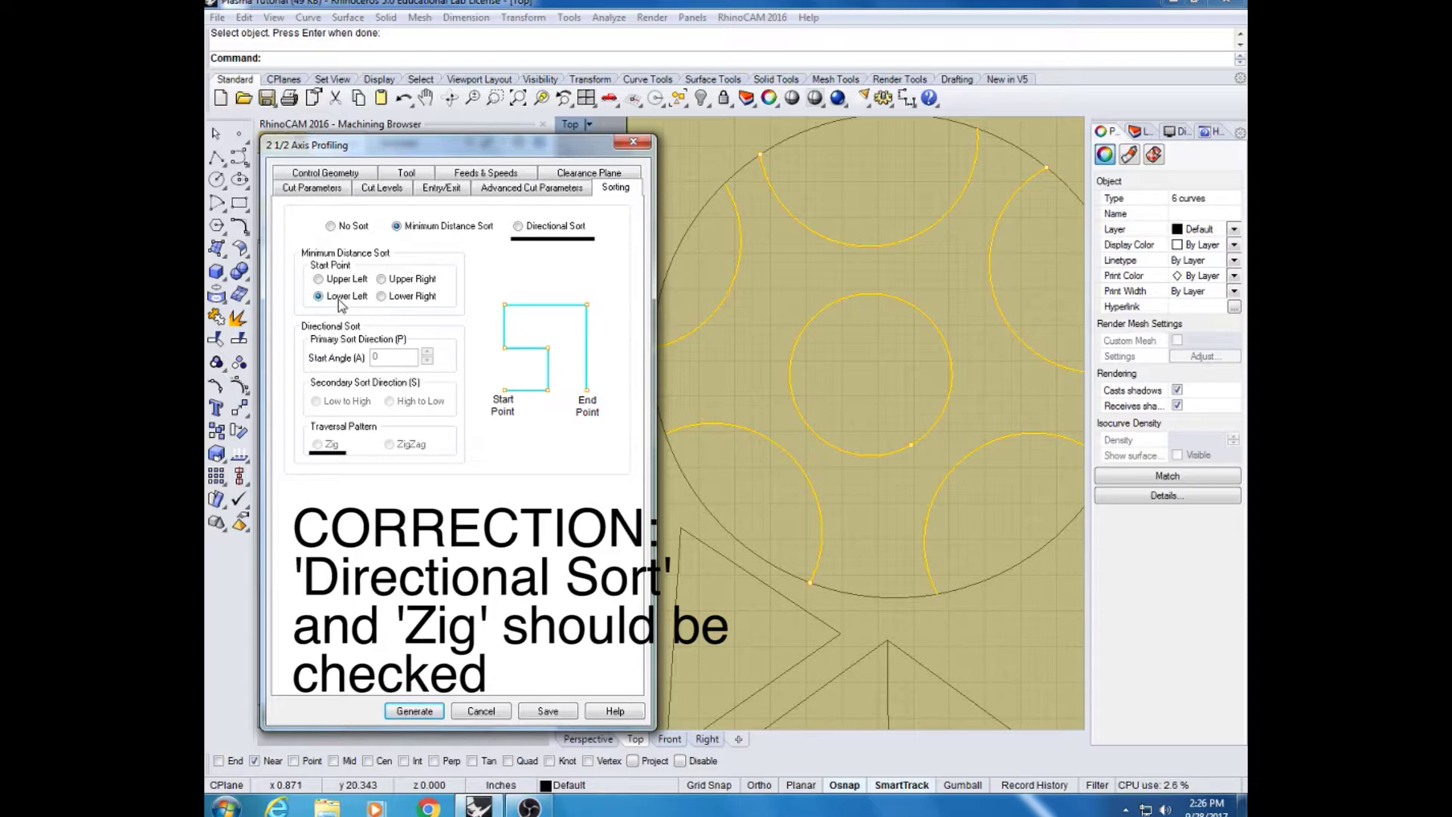
mouse_move(854, 614)
right_mouse_down()
mouse_move(960, 398)
mouse_move(742, 422)
right_mouse_up()
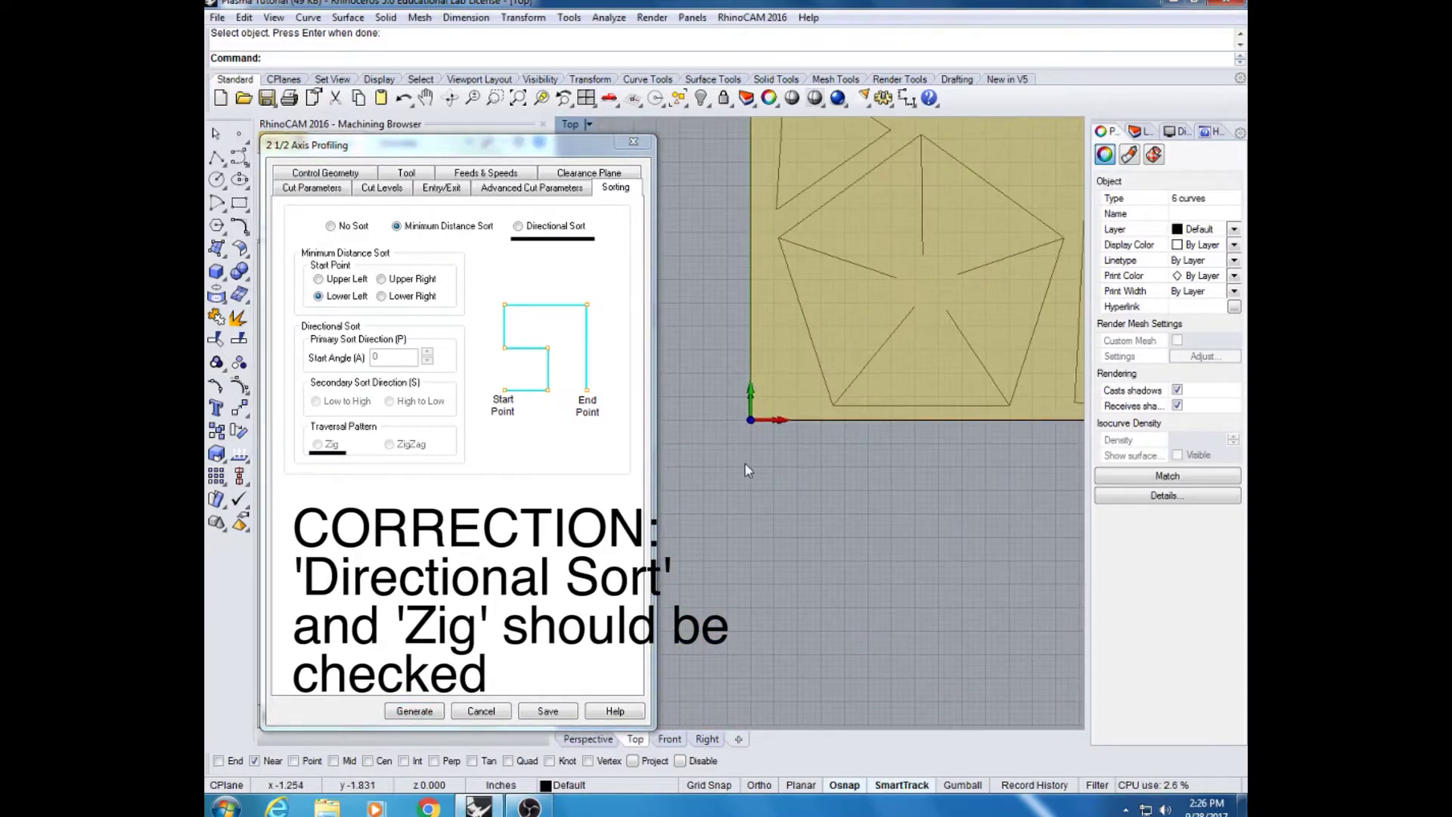
right_click_drag(843, 277, 863, 454)
right_click_drag(847, 227, 833, 327)
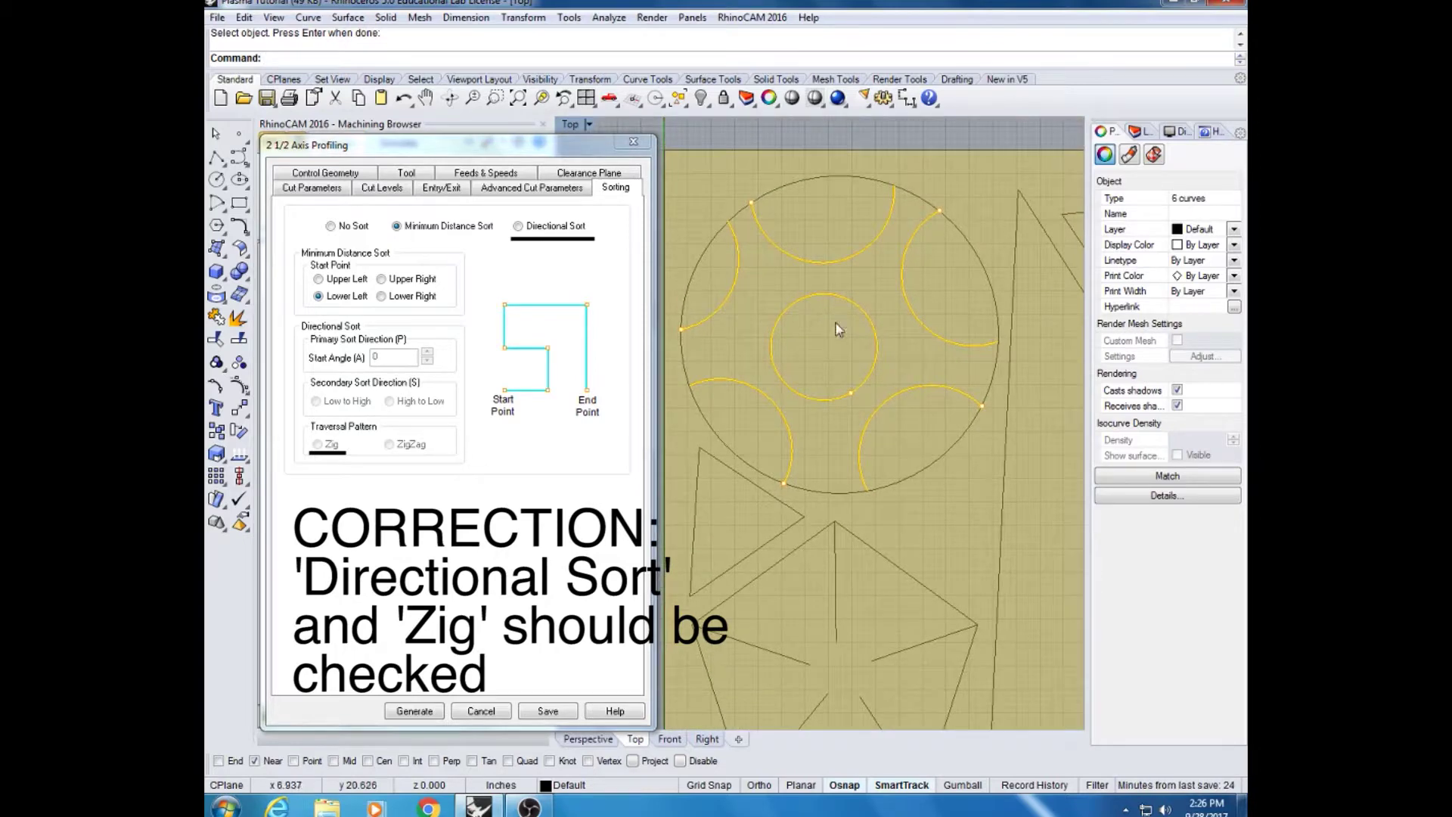
left_click(569, 178)
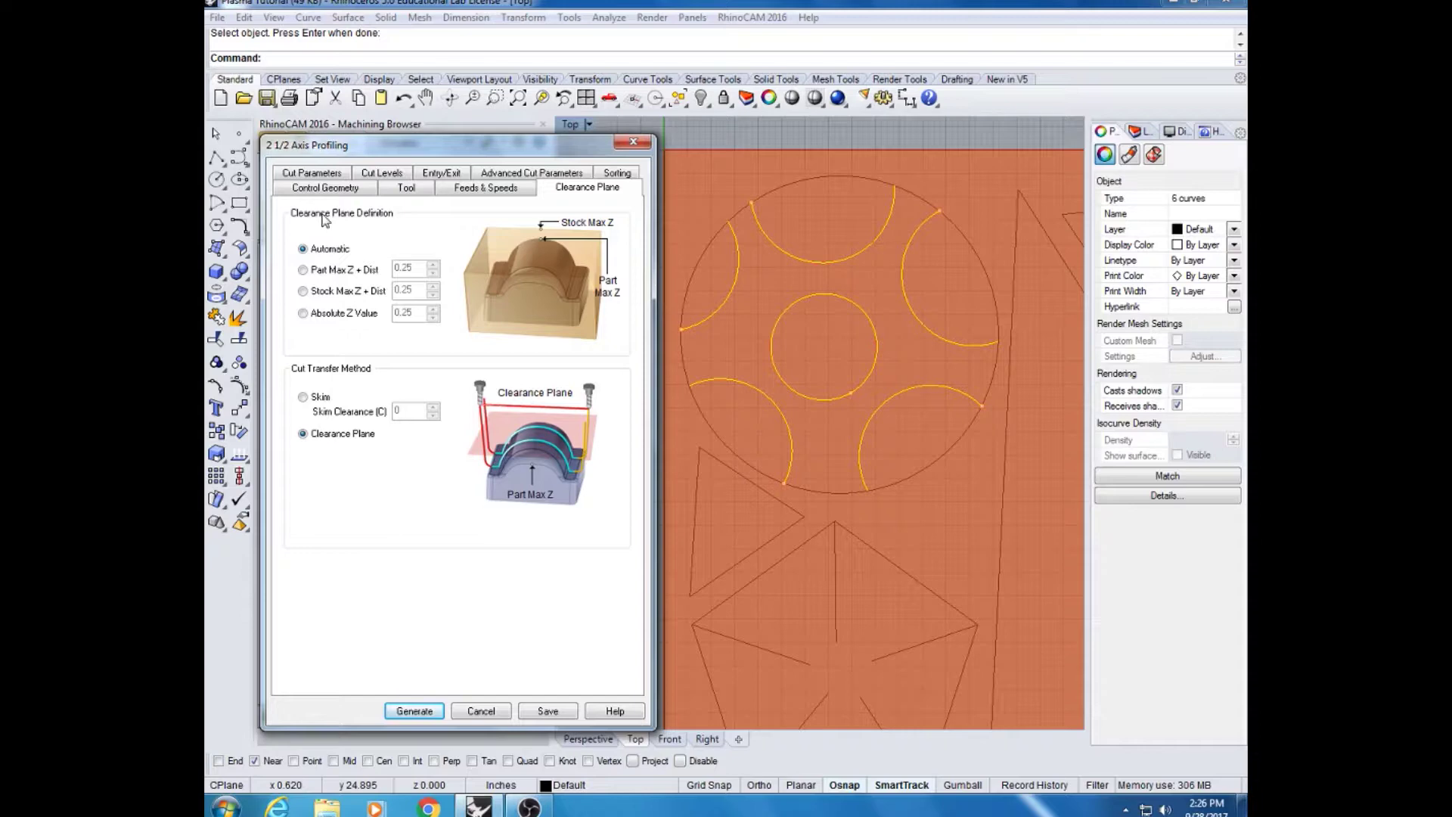
Set the clearance plane to Absolute Z value 0 and generate the arc profiling toolpath
left_click(316, 316)
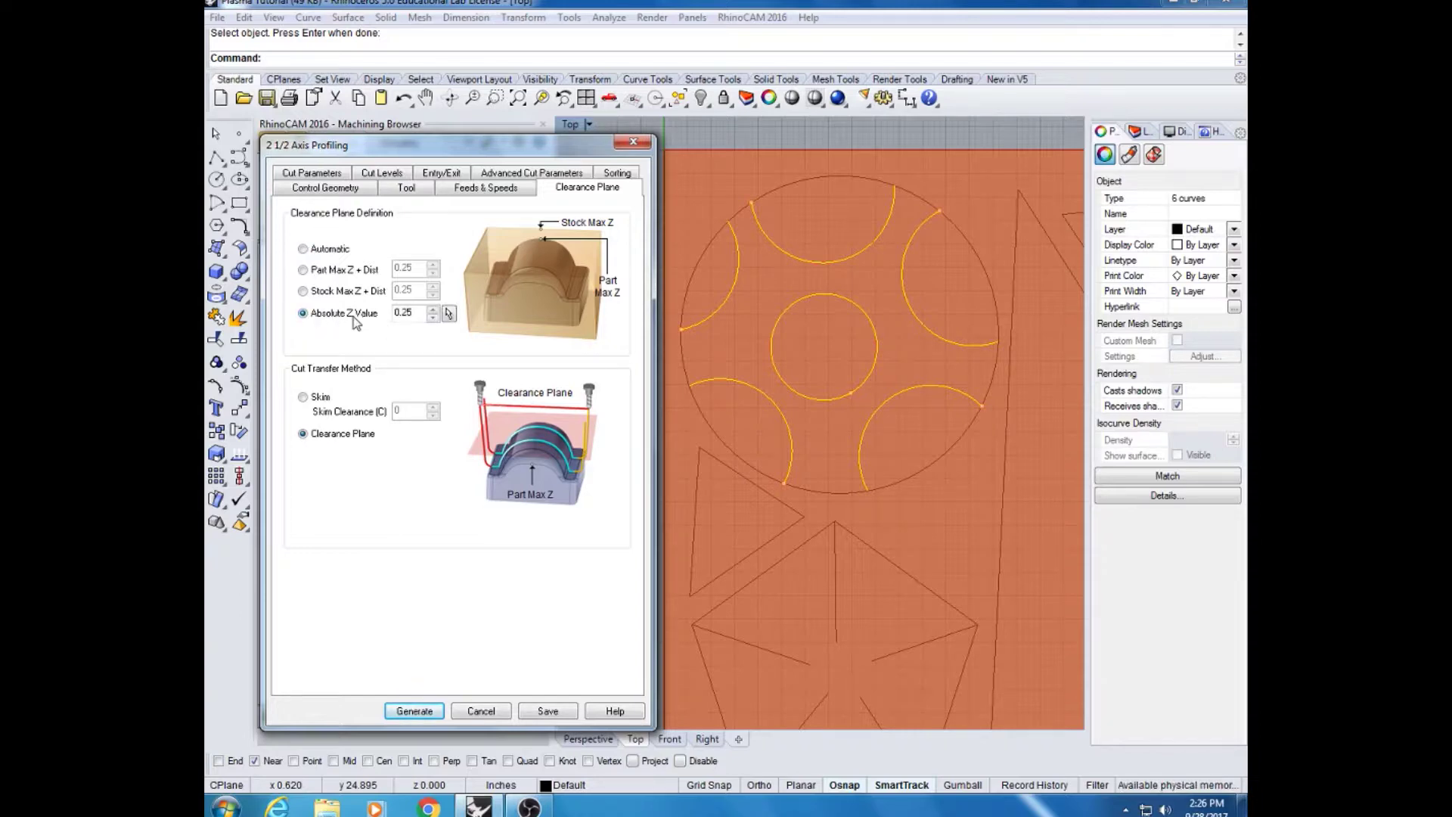
double_click(411, 318)
type("0")
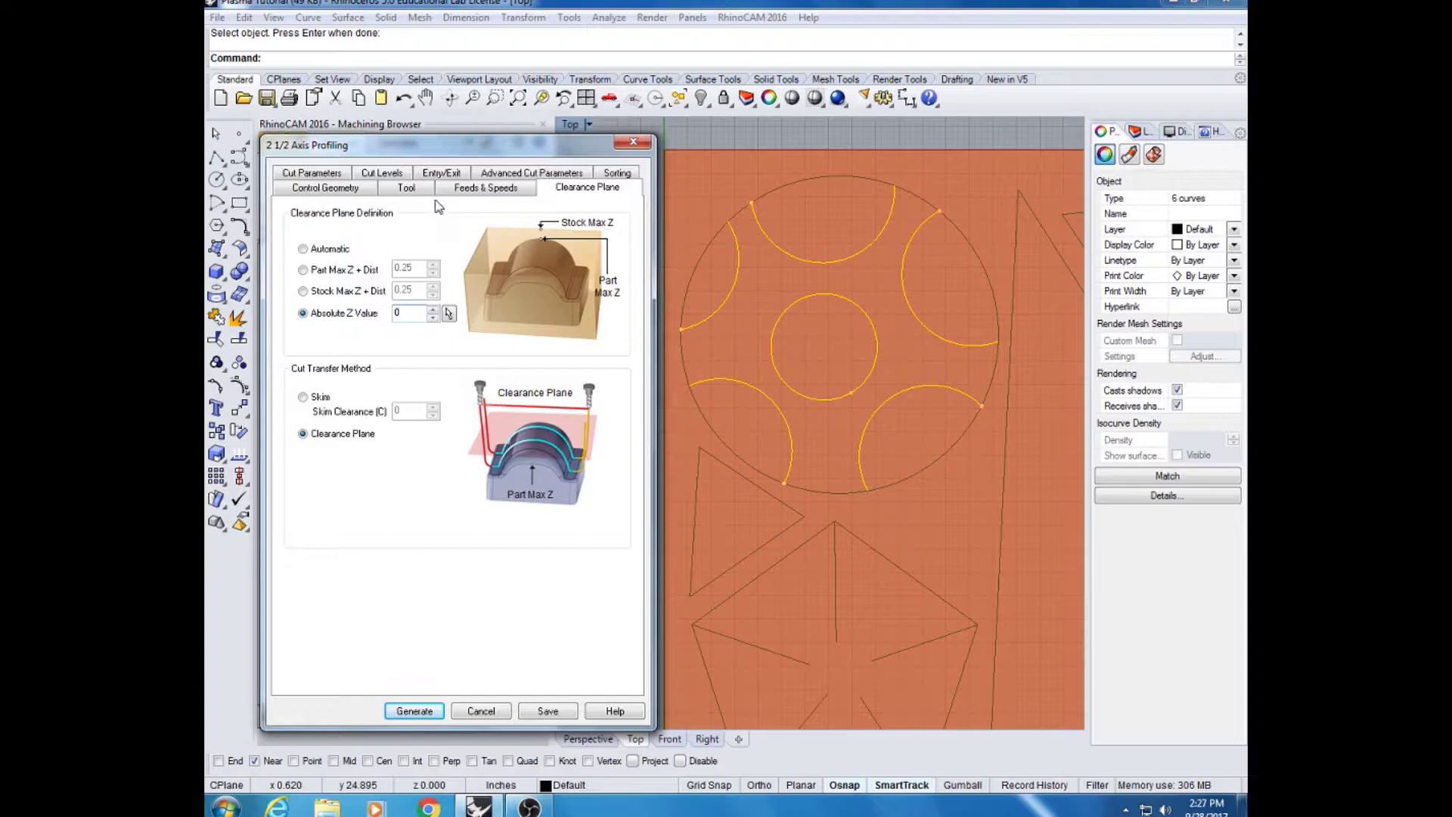
left_click(457, 188)
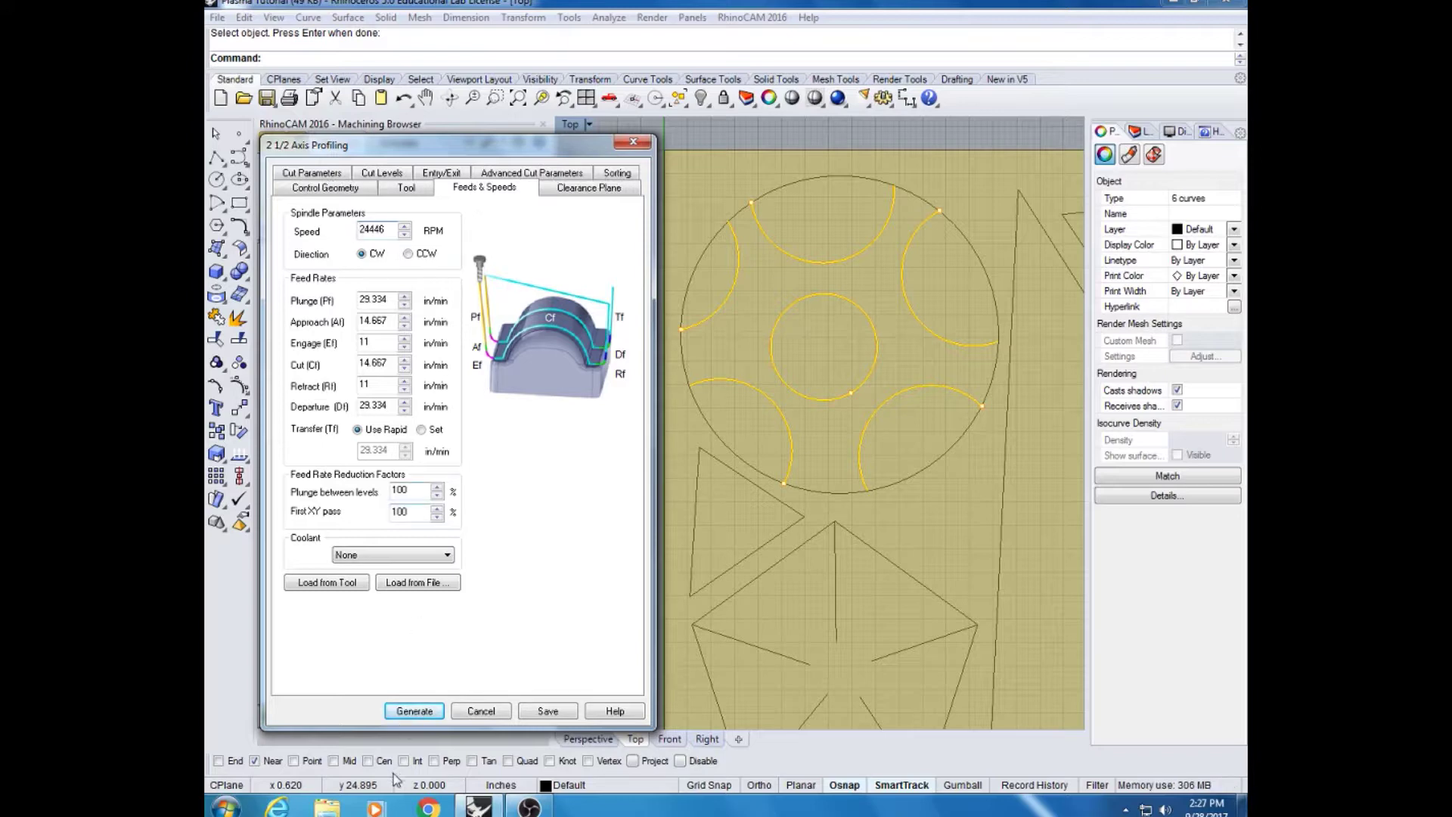
left_click(414, 711)
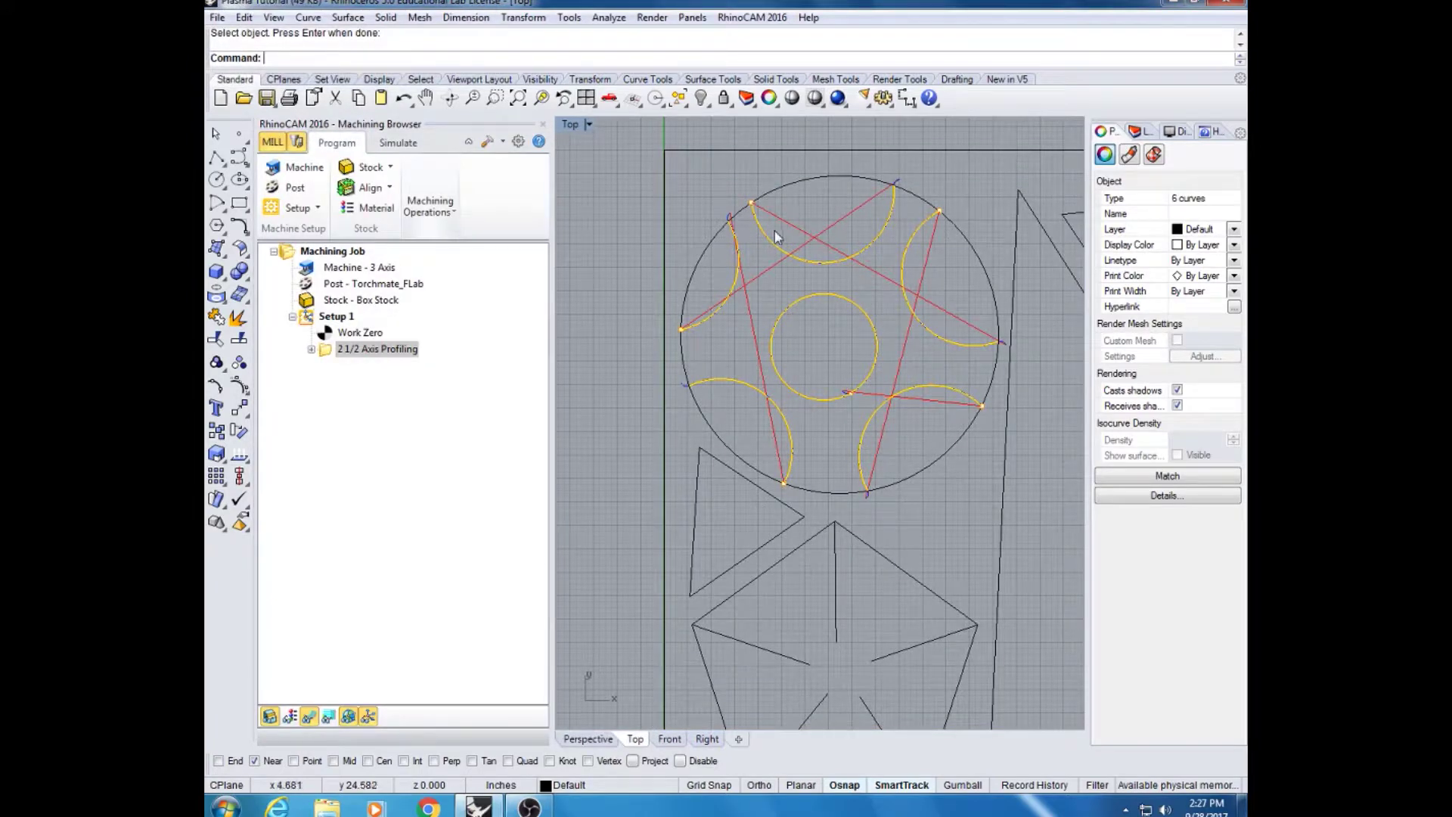
Inspect the arc toolpaths across the part and stock, then reopen the profiling settings
scroll(692, 388, "up", 1)
scroll(691, 389, "up", 3)
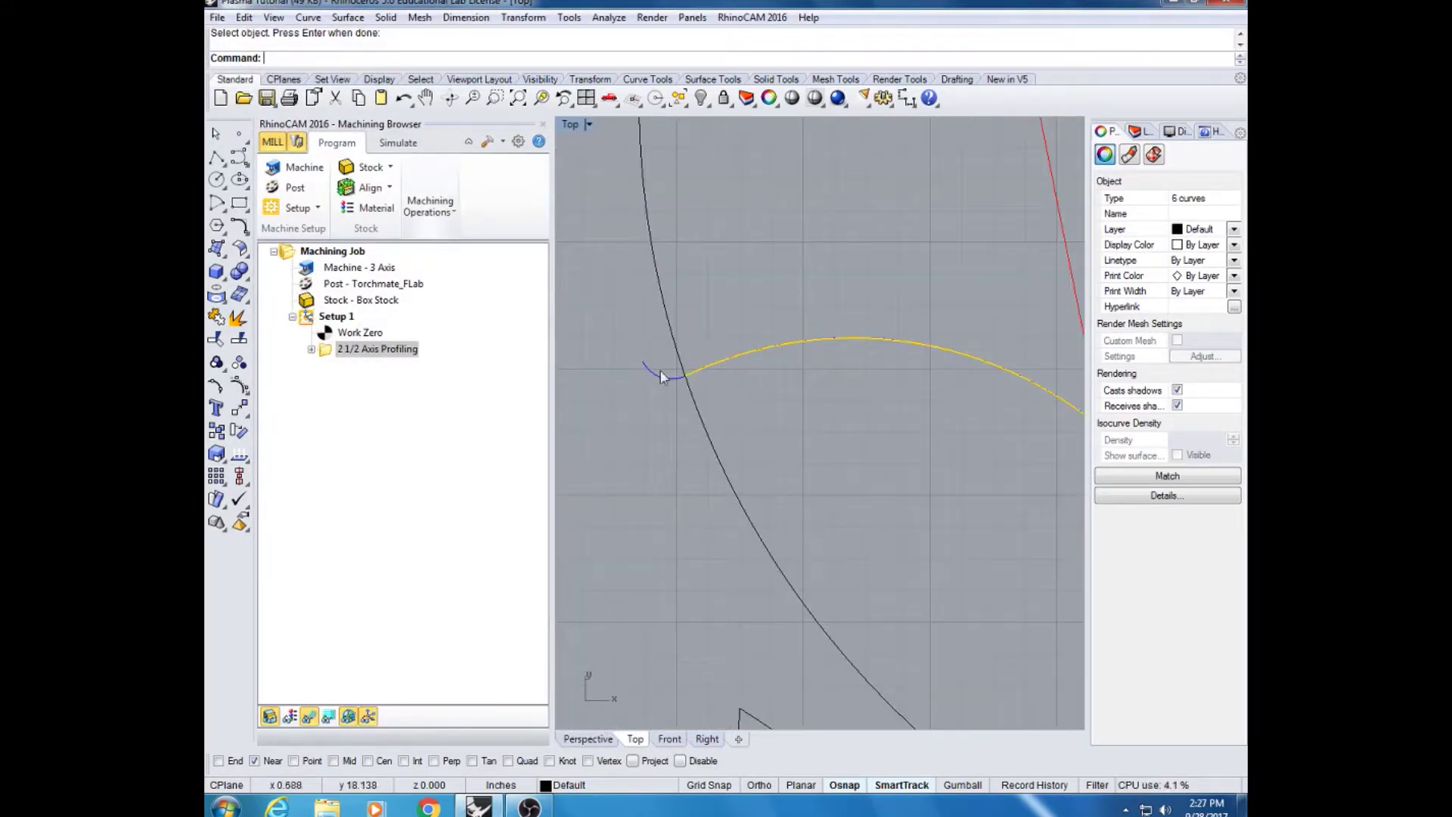
scroll(641, 366, "down", 2)
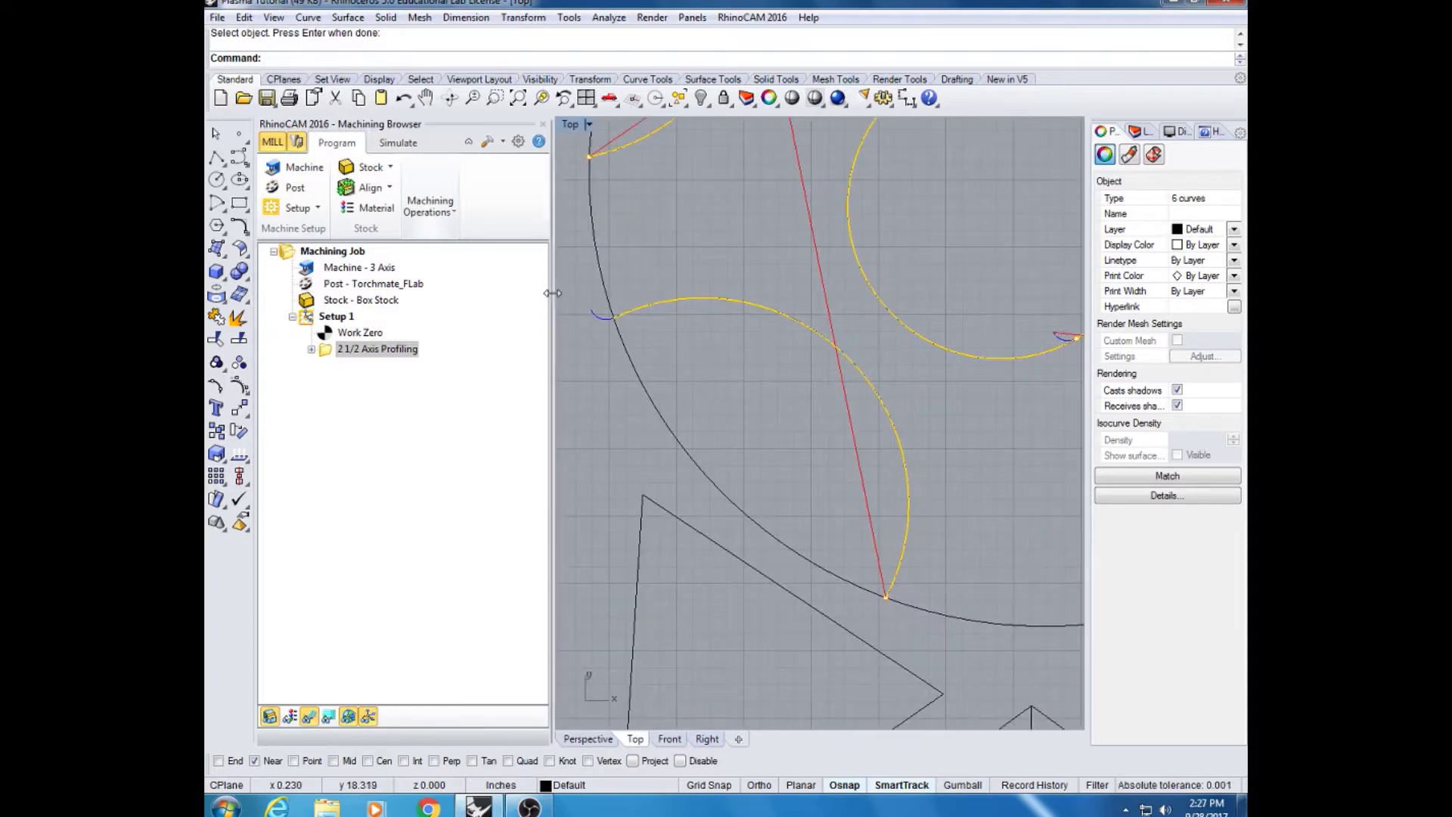
scroll(595, 311, "up", 2)
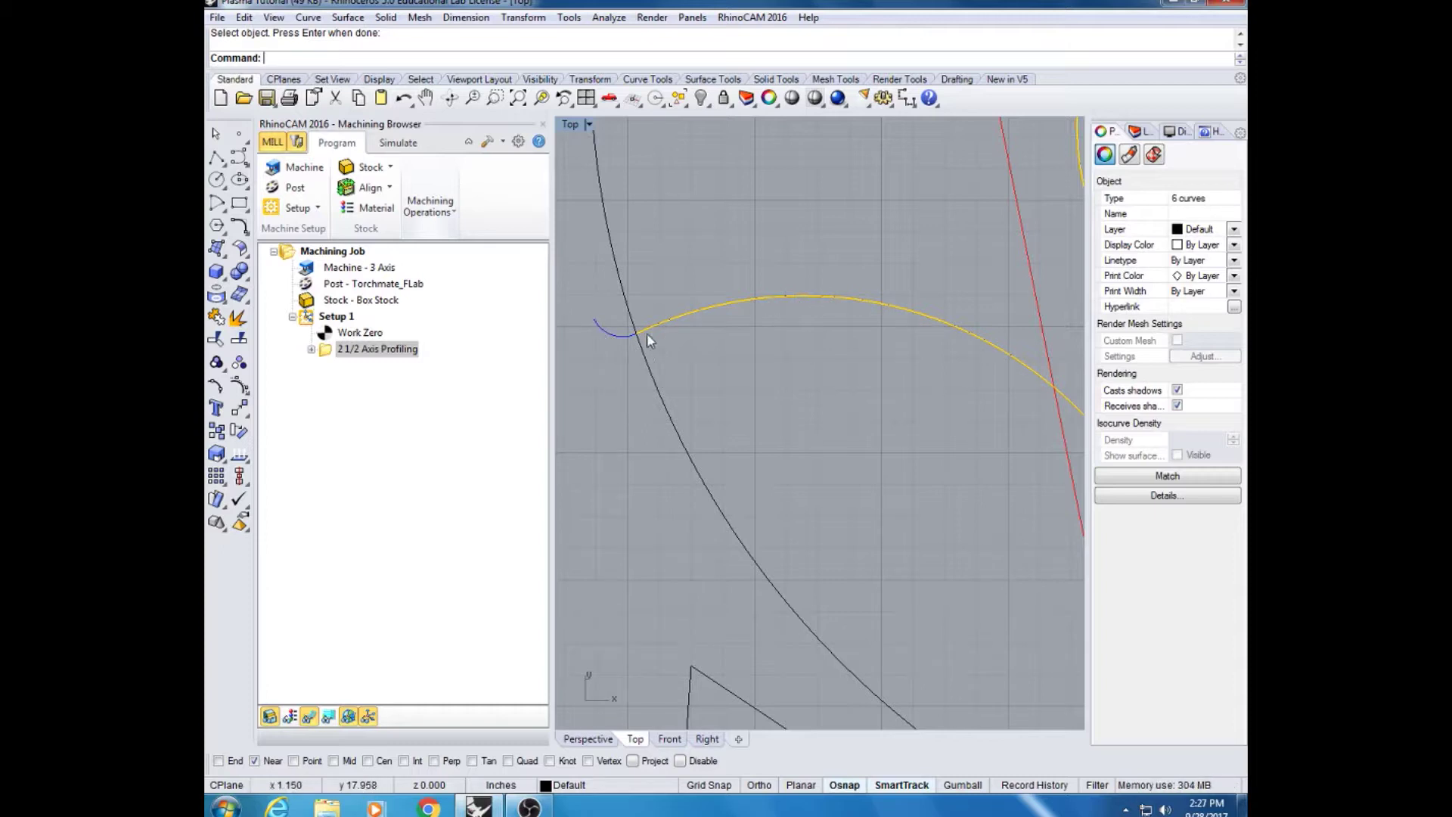
scroll(823, 344, "down", 5)
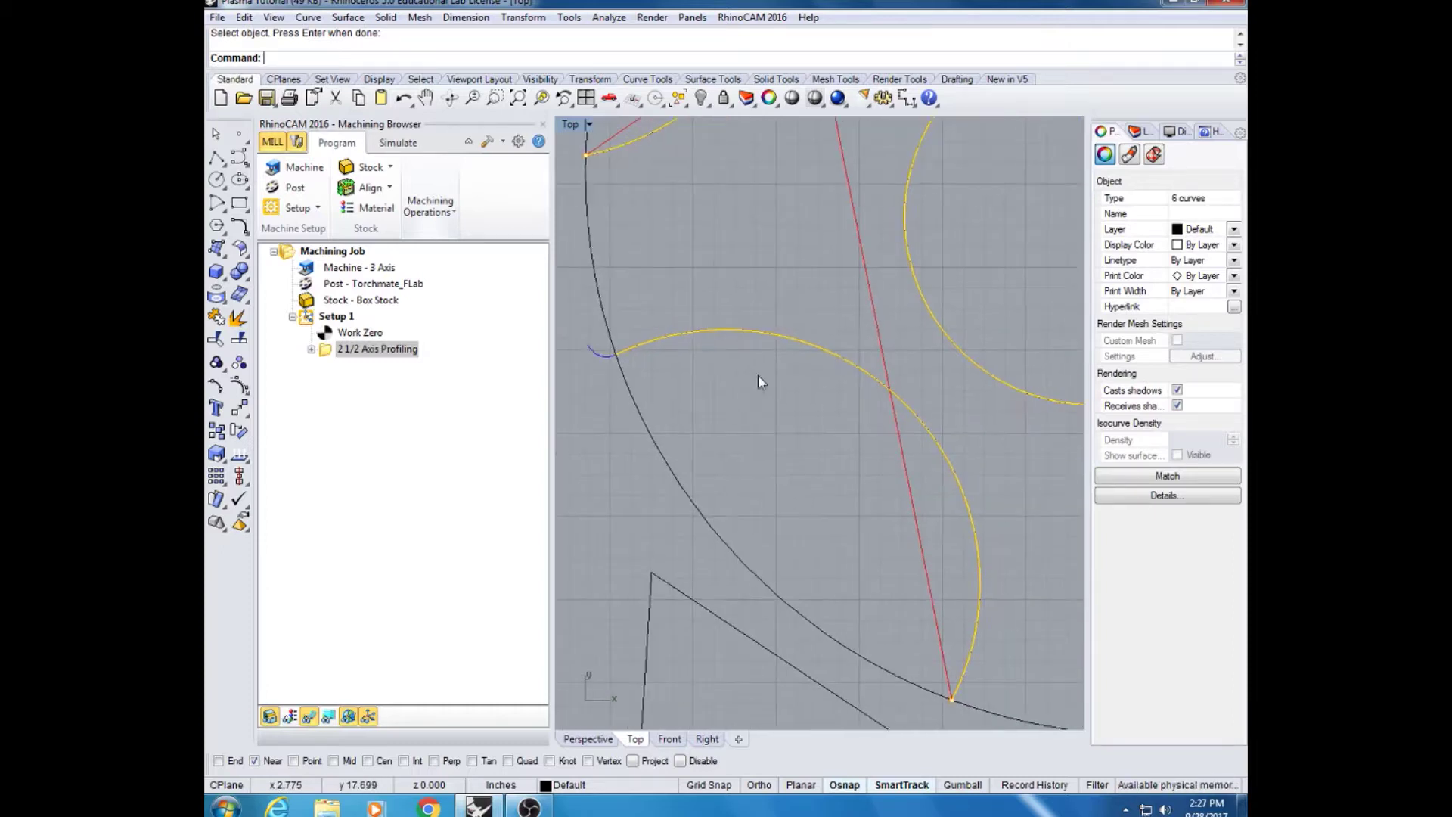
scroll(705, 360, "up", 3)
scroll(673, 356, "up", 1)
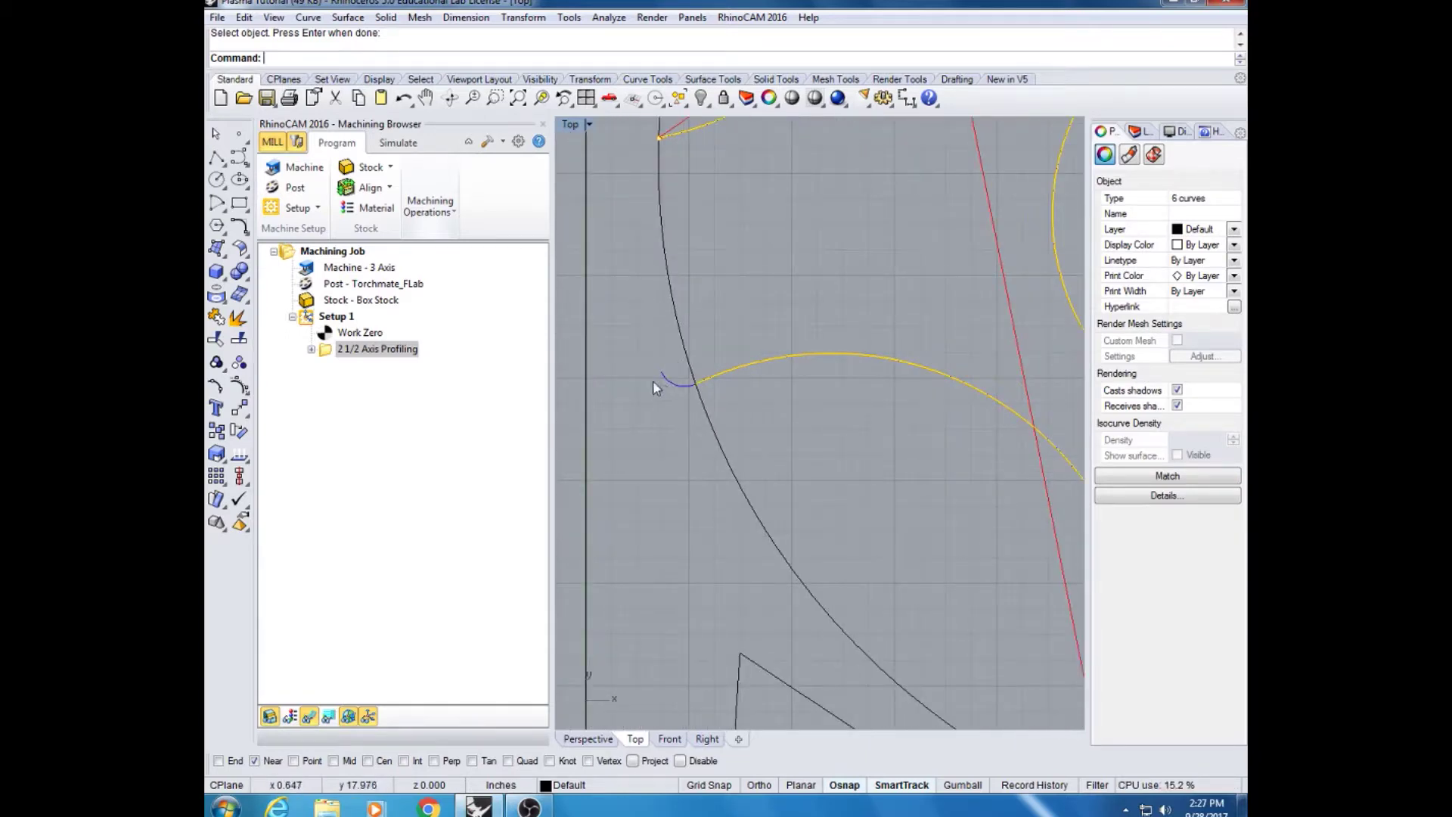
scroll(658, 375, "down", 3)
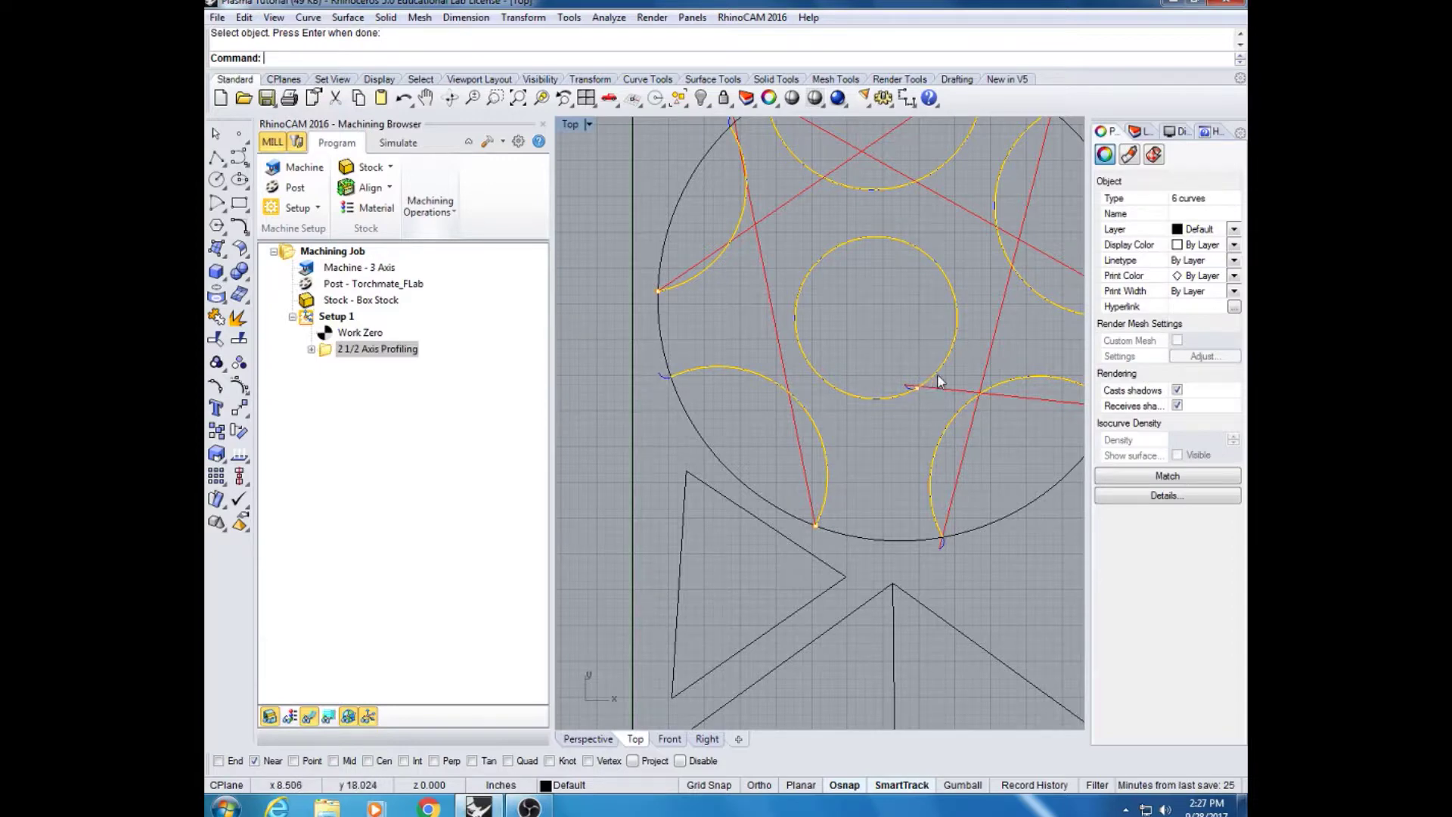
right_click_drag(941, 383, 718, 426)
scroll(929, 375, "up", 3)
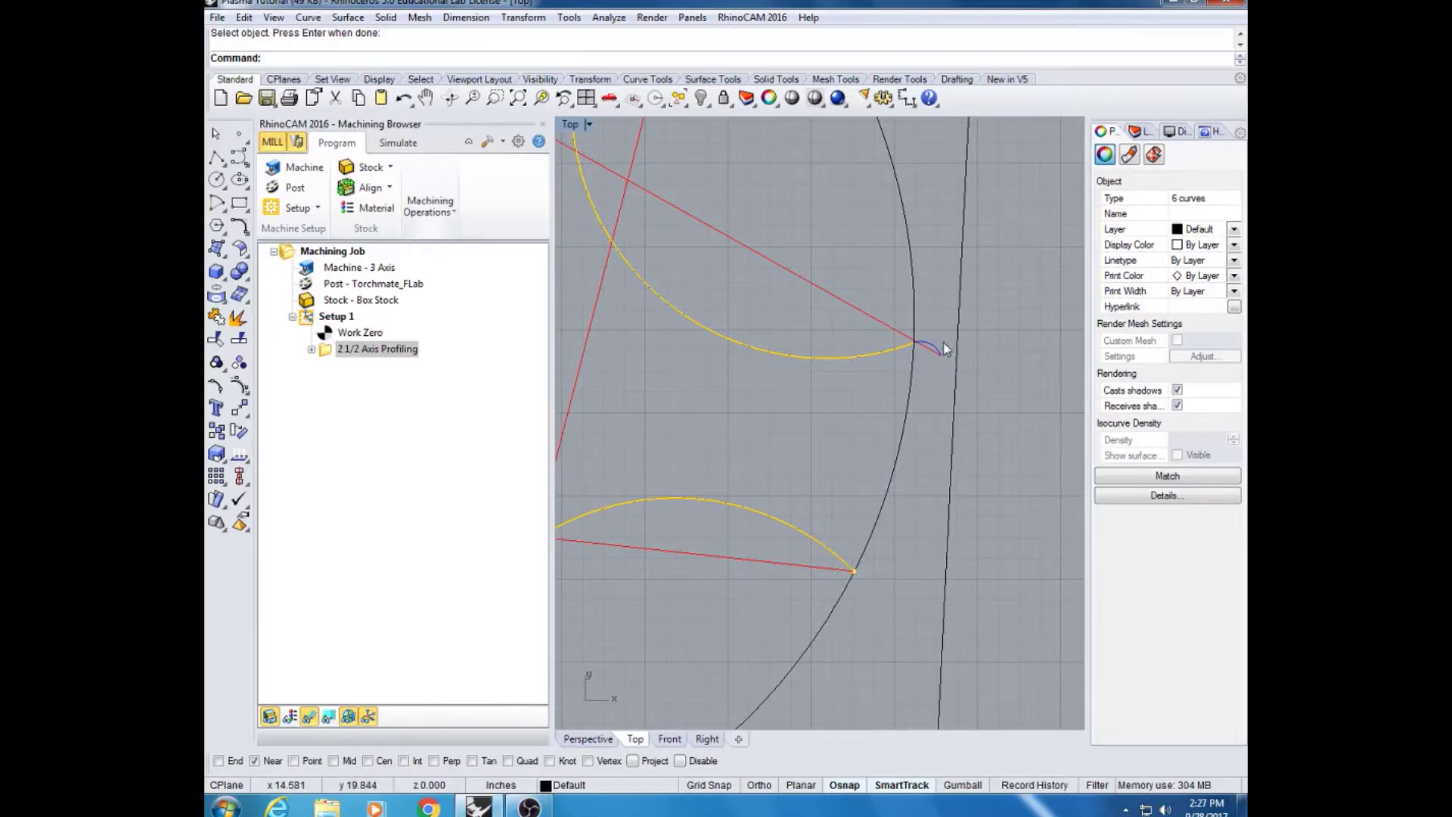
scroll(931, 356, "down", 5)
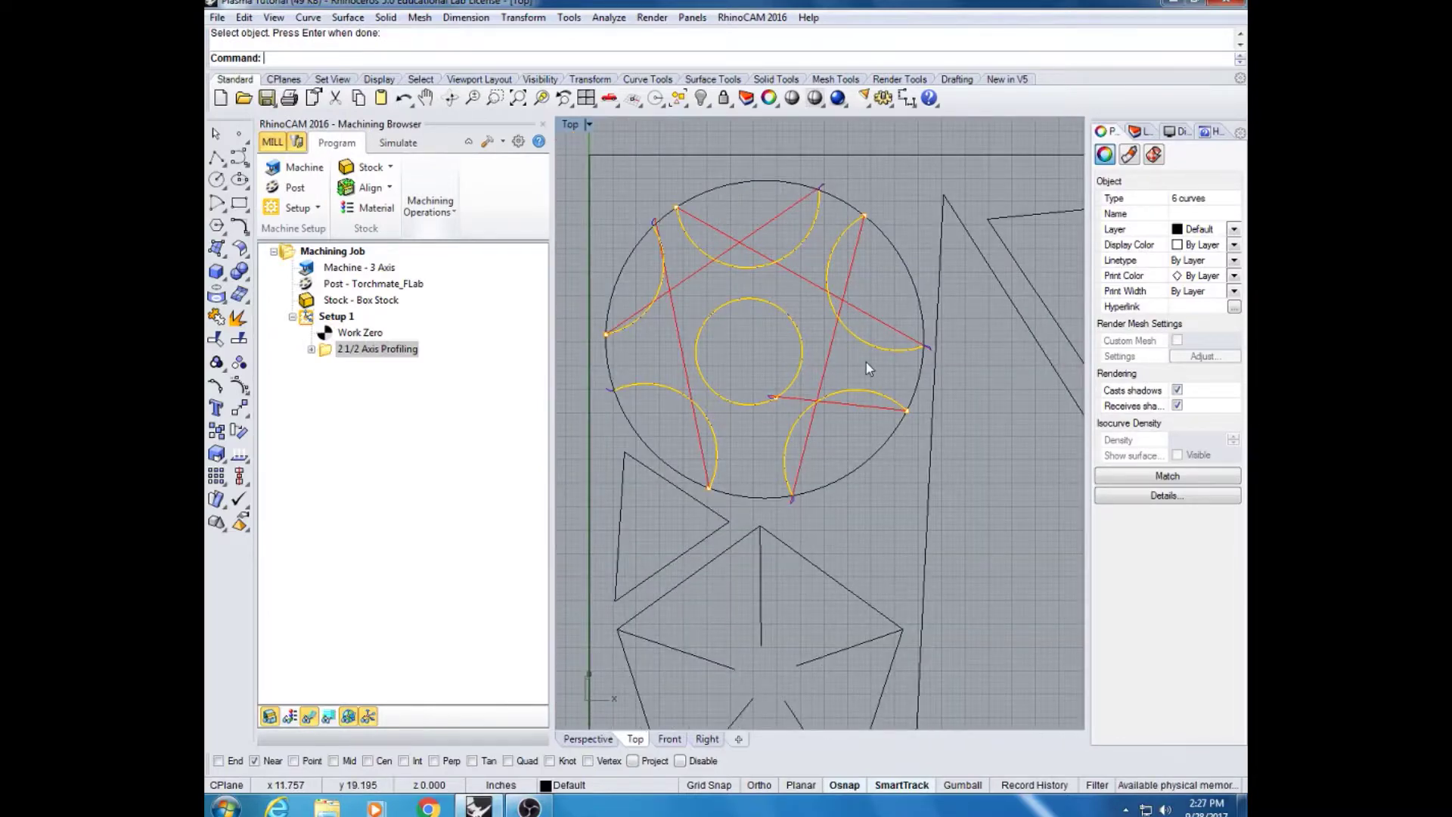
right_click_drag(866, 361, 866, 309)
scroll(769, 325, "down", 2)
right_click_drag(768, 325, 758, 318)
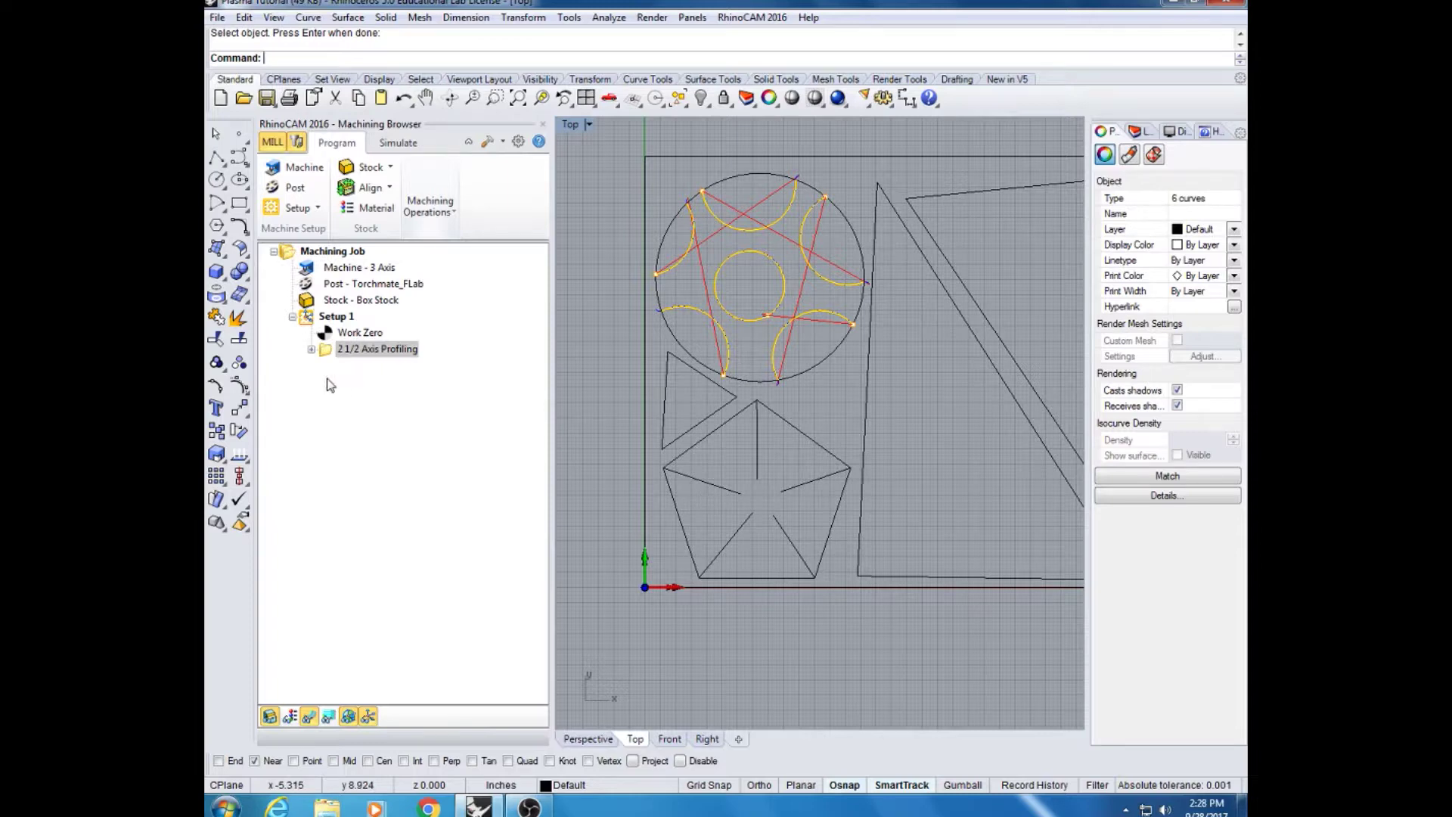
key("Return")
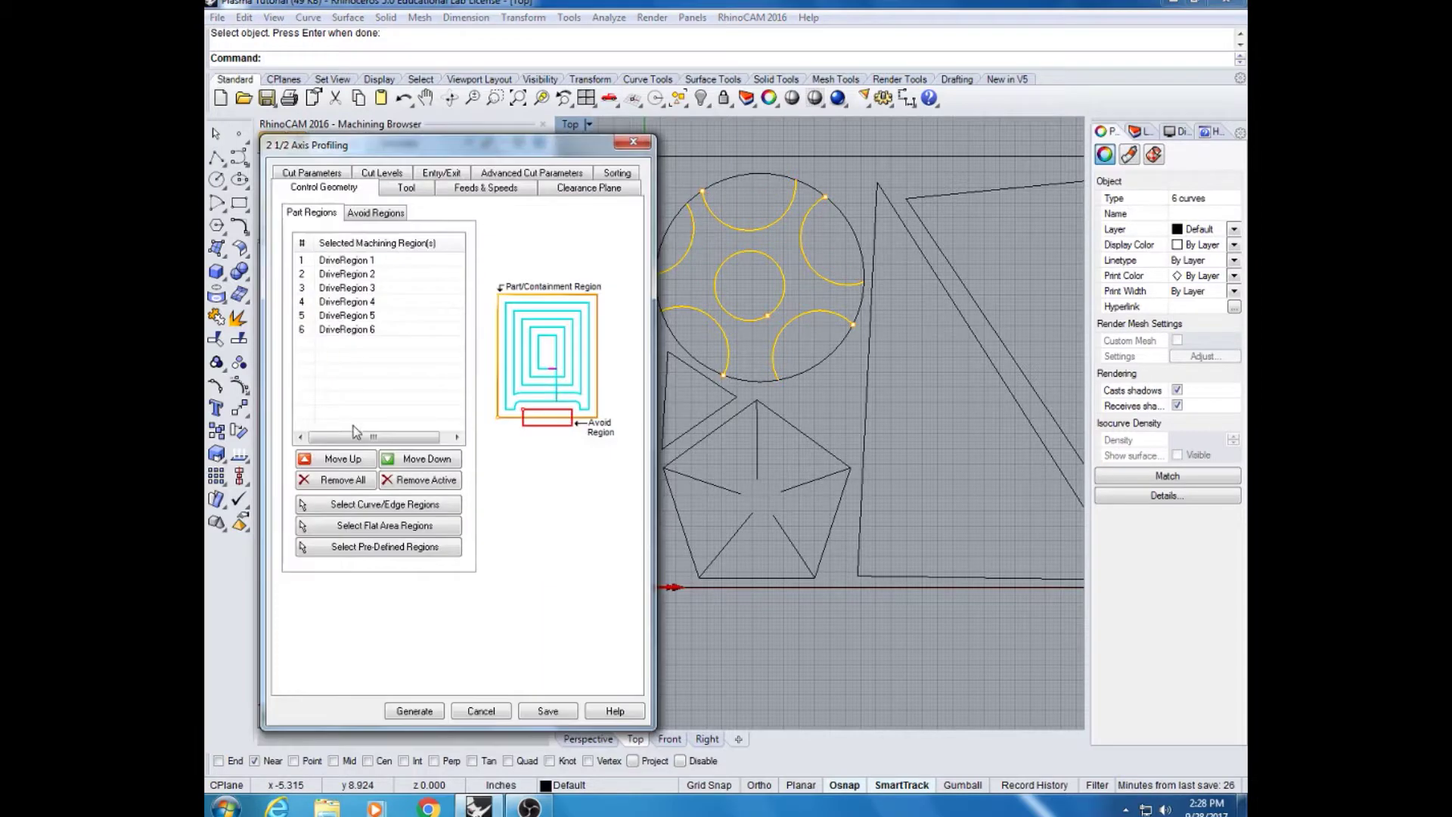
Add the five interior star lines as drive regions 7–11
left_click(363, 505)
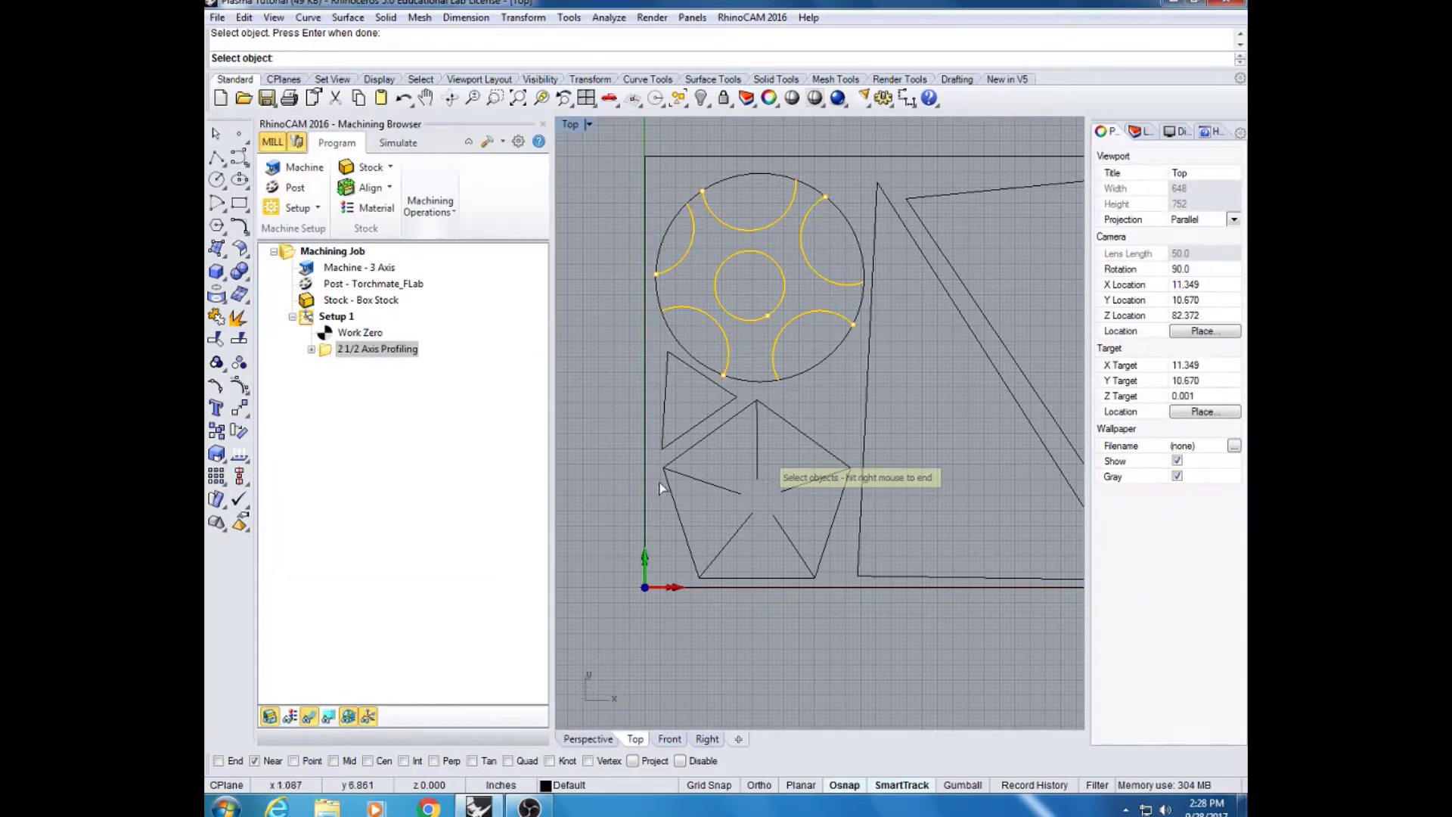
left_click(680, 475)
left_click(757, 473)
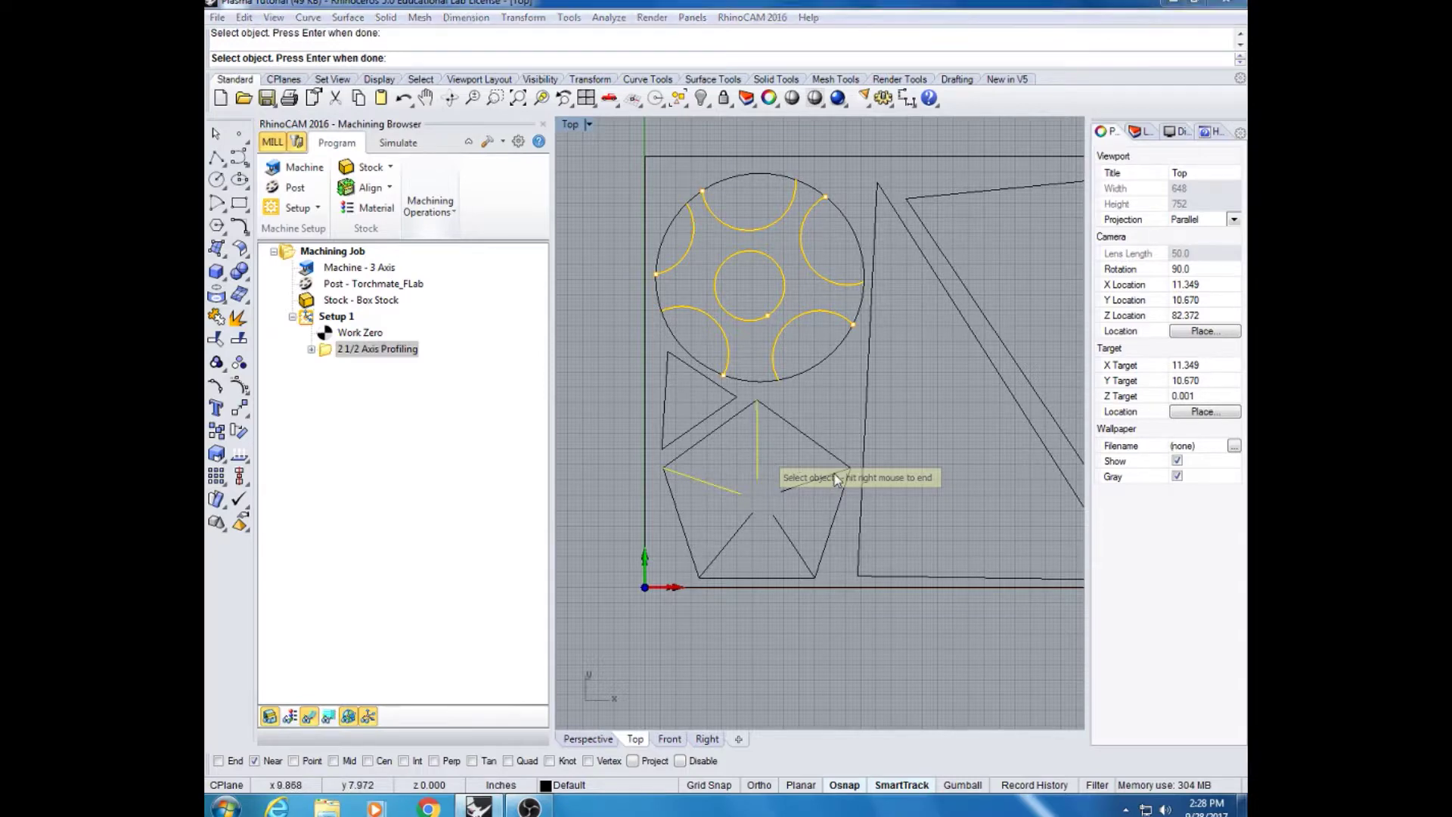
left_click(783, 495)
left_click(790, 540)
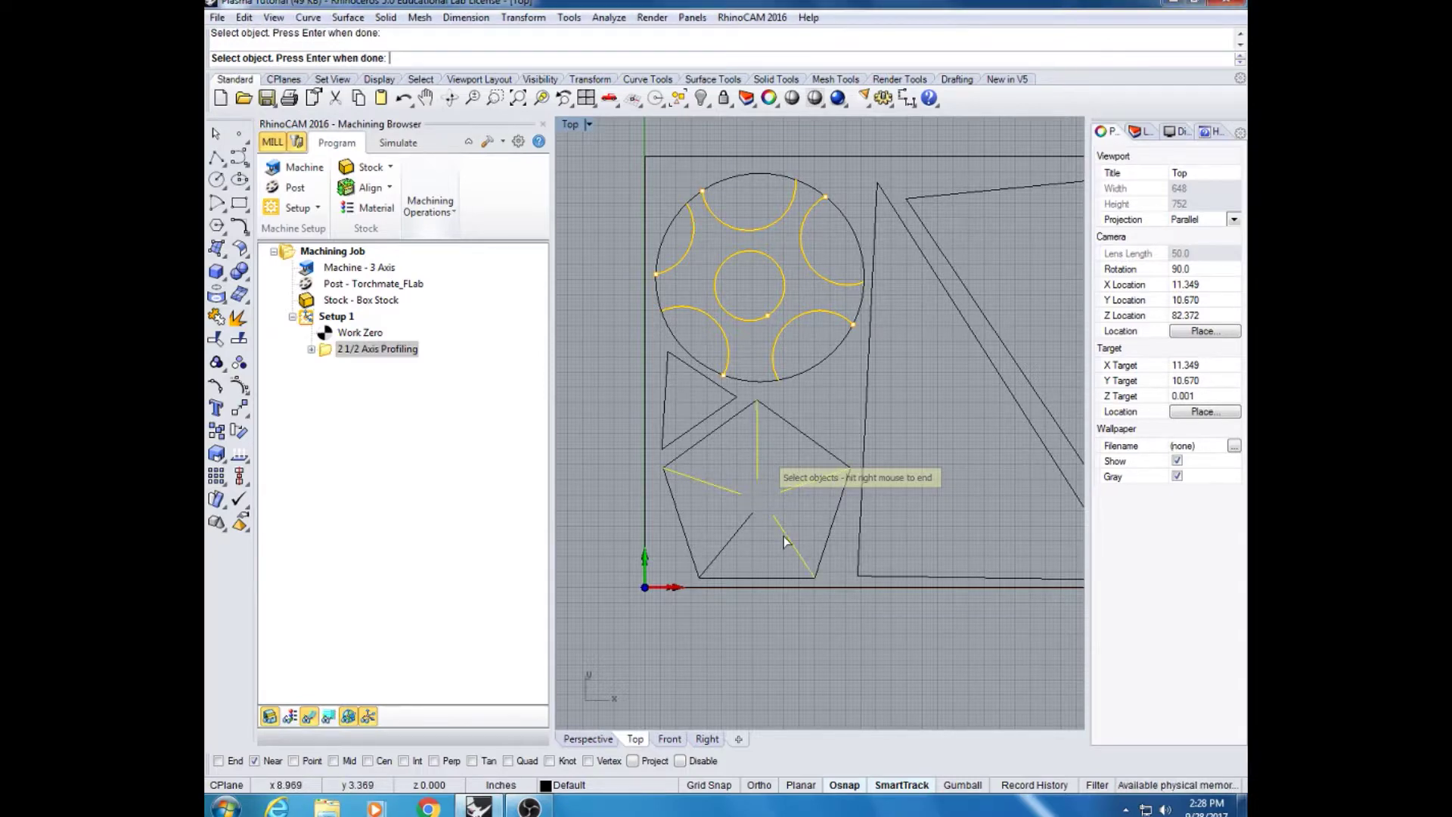
left_click(729, 535)
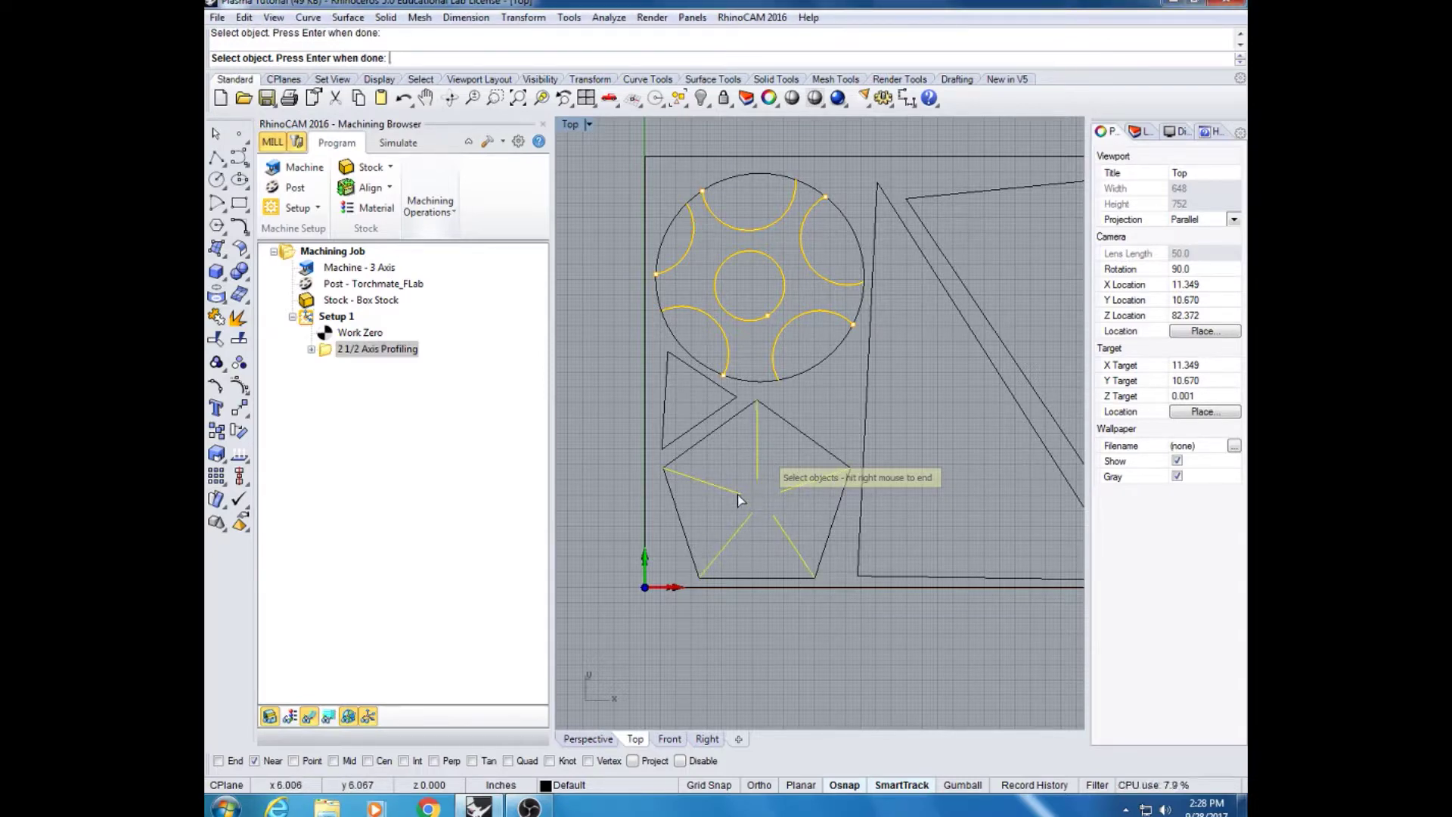
right_click(738, 495)
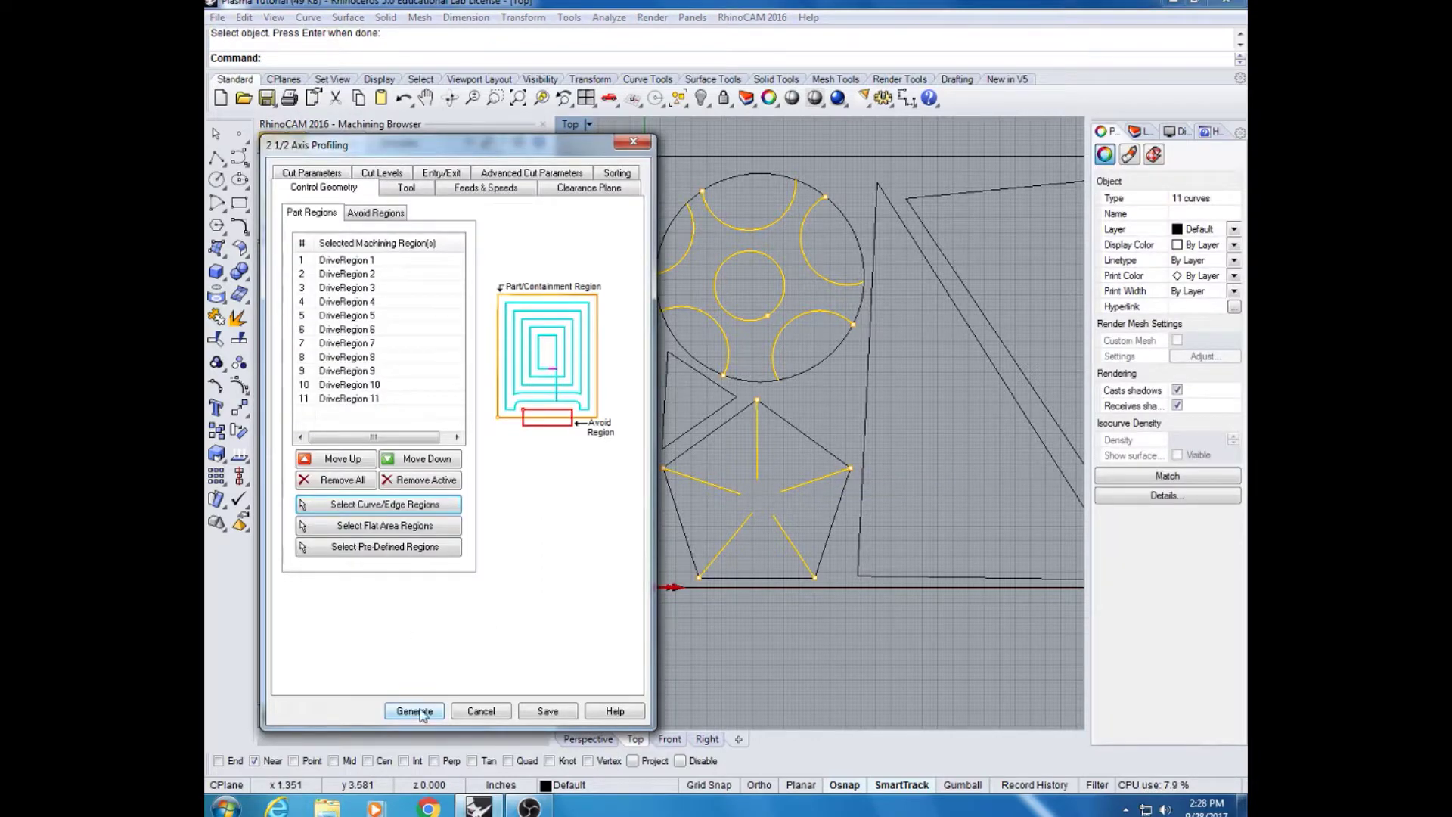
Generate toolpaths for all eleven regions and zoom over the result
left_click(423, 714)
scroll(759, 493, "up", 5)
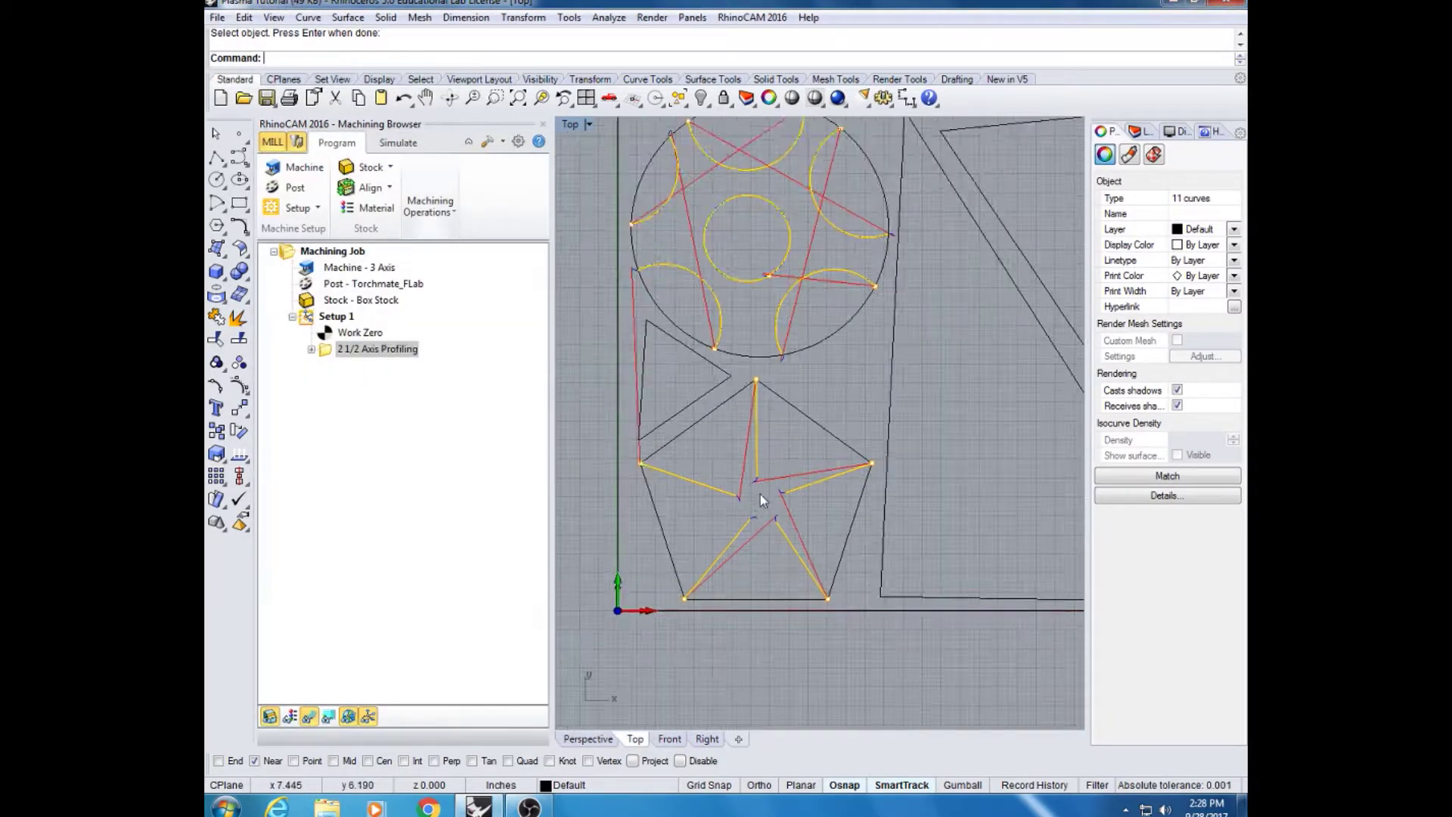
scroll(758, 504, "down", 2)
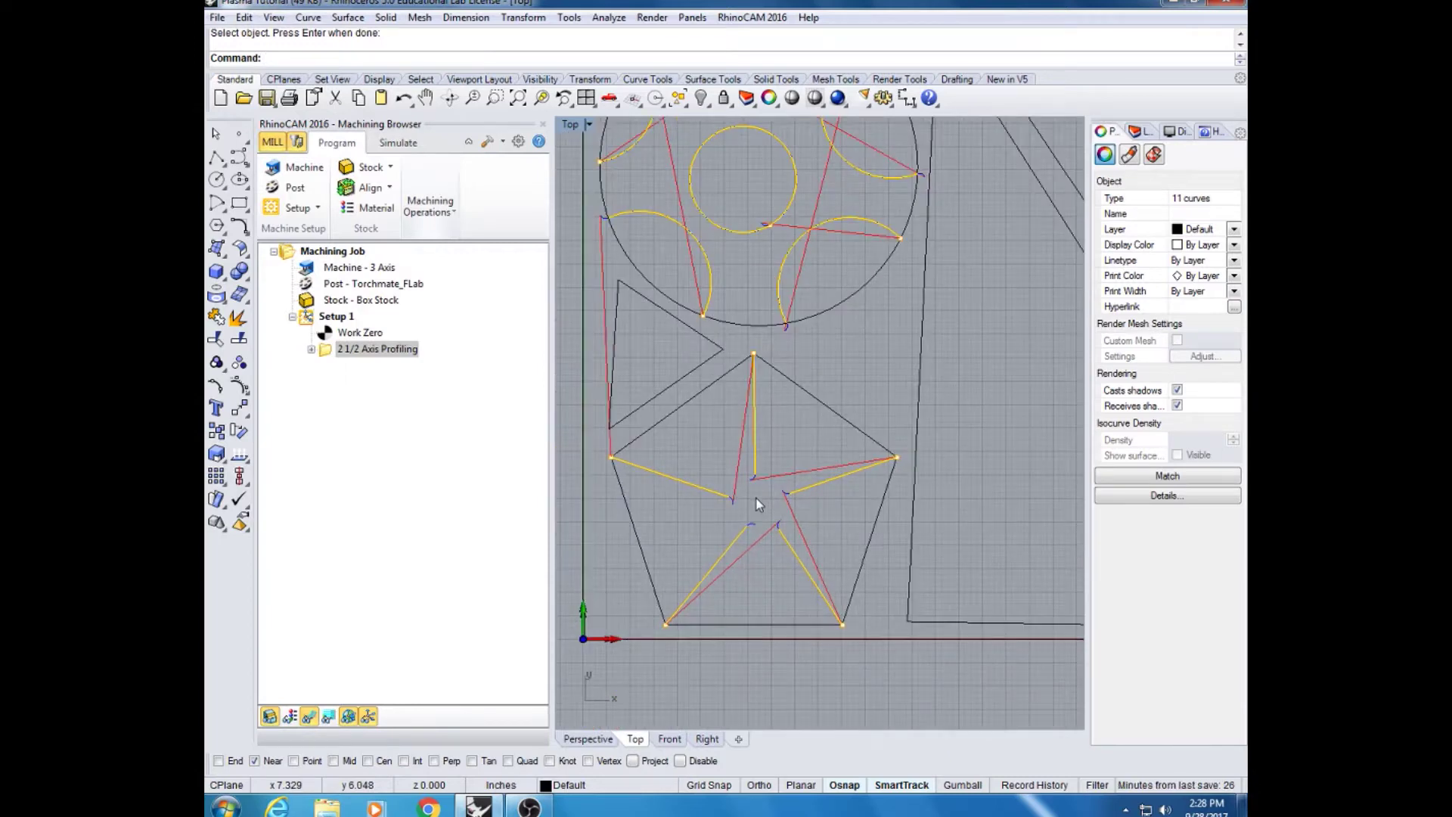
scroll(759, 505, "down", 2)
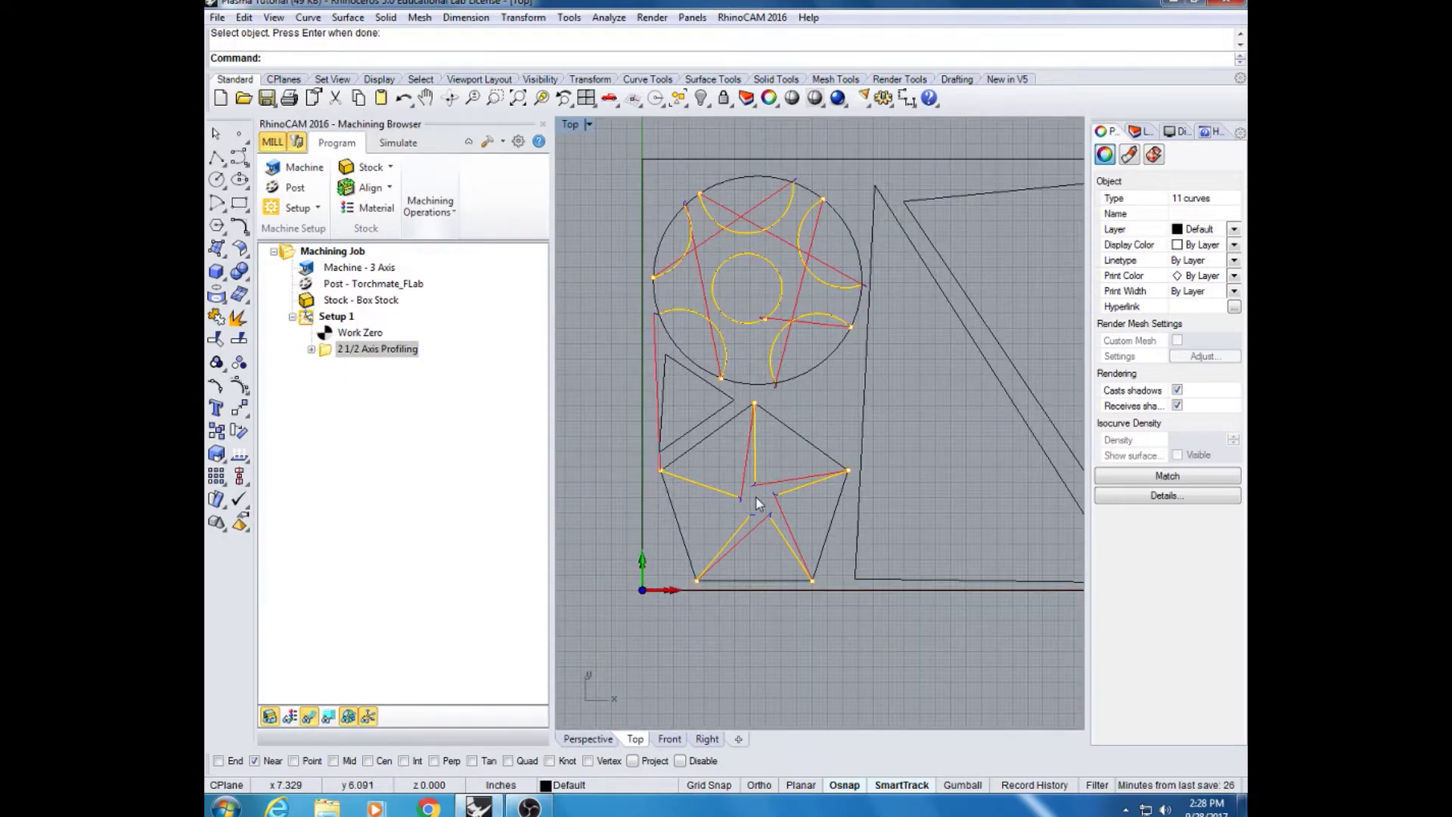
scroll(758, 502, "up", 3)
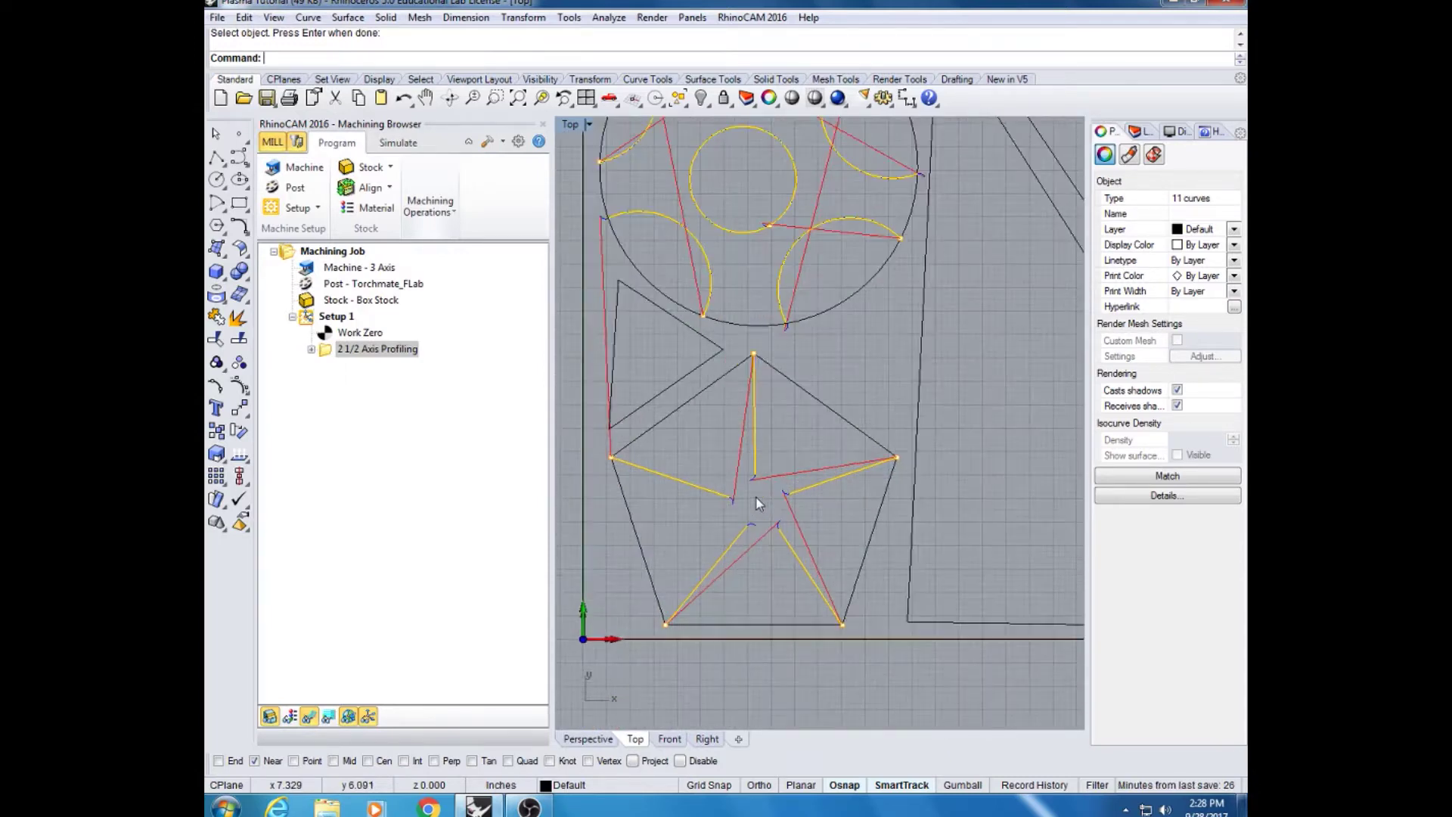
Reopen the profiling operation and remove all of its drive regions
double_click(324, 352)
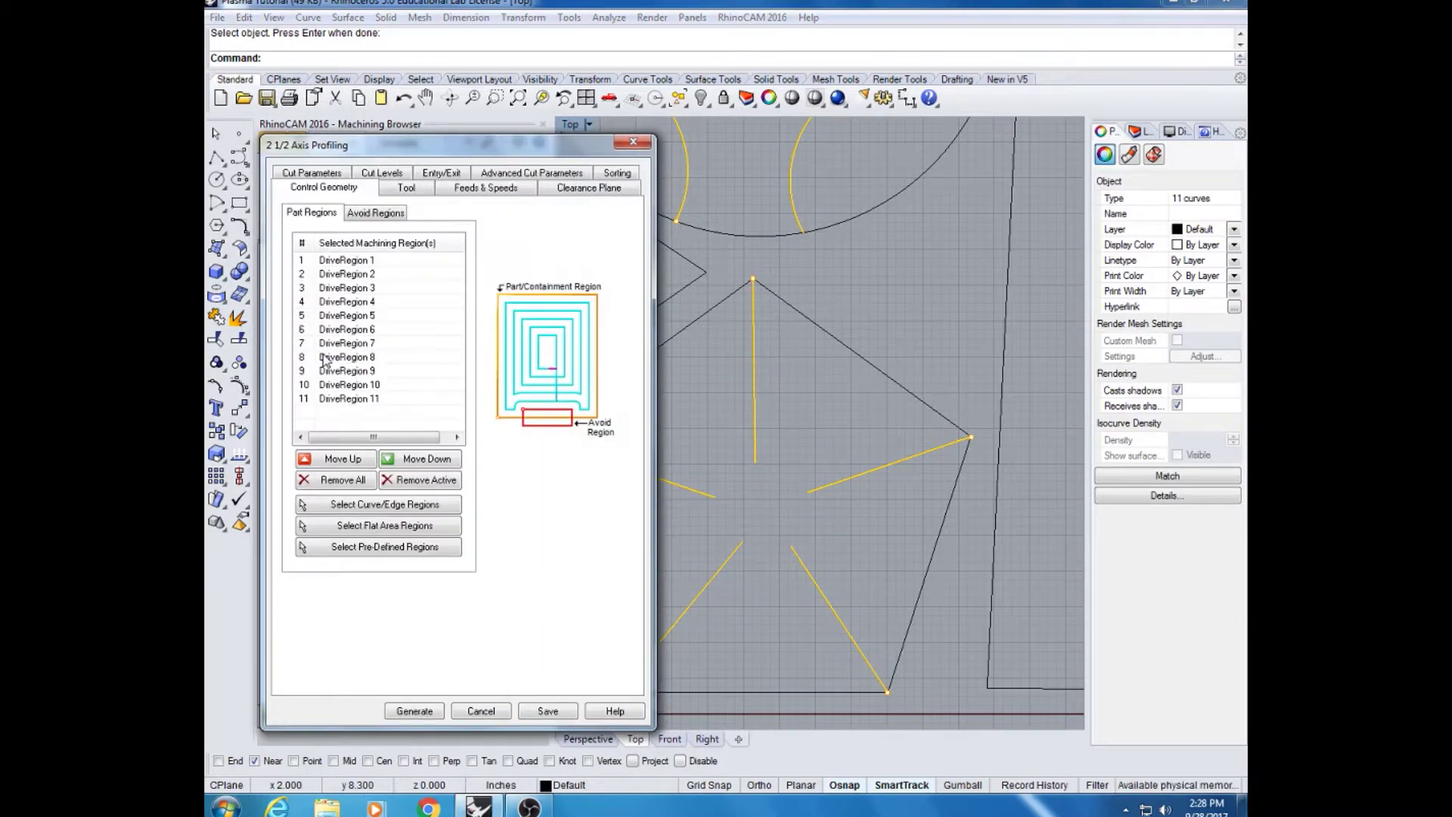
right_click_drag(855, 419, 993, 356)
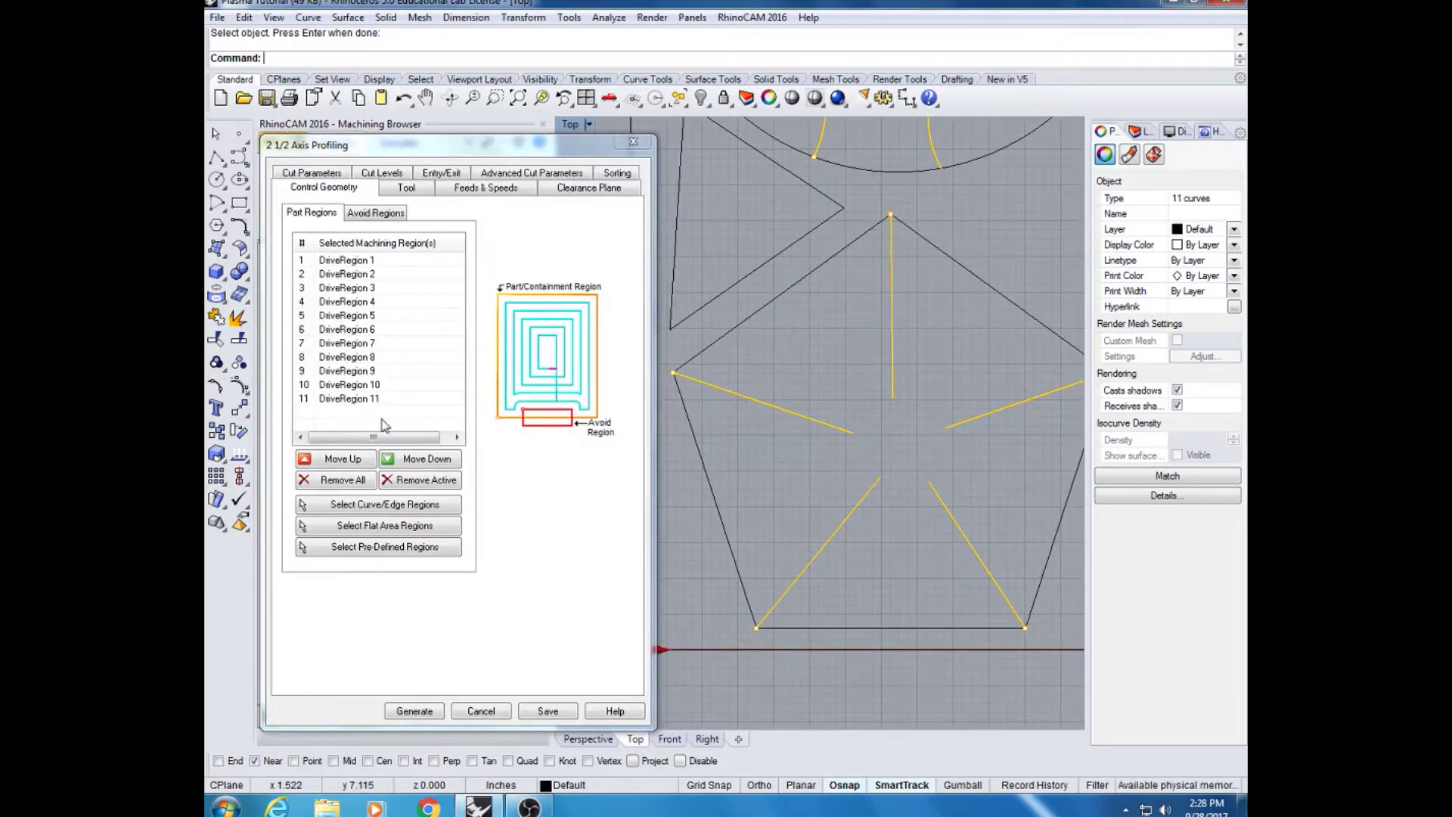
left_click(356, 400)
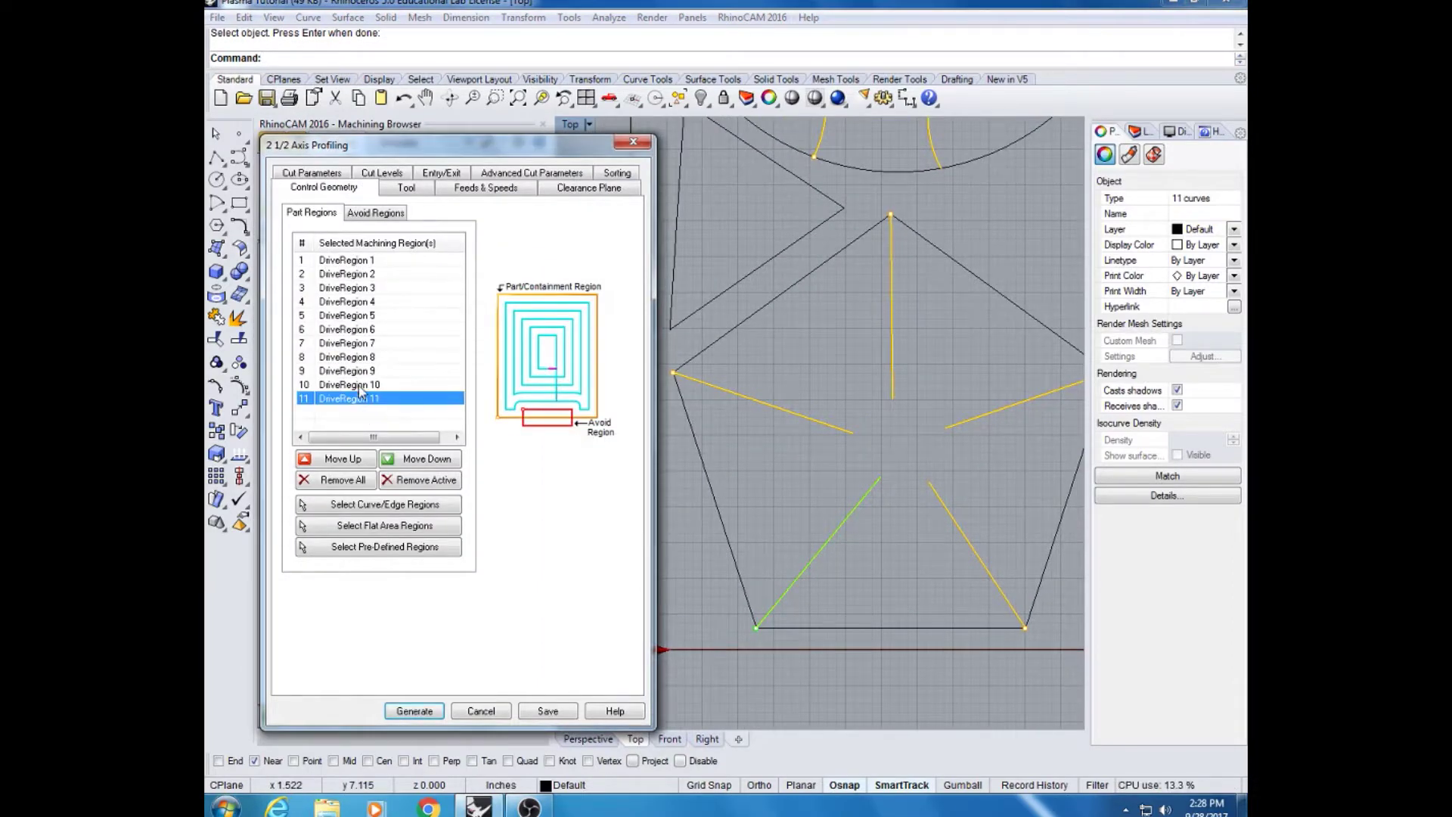
left_click(334, 480)
right_click_drag(964, 211, 835, 613)
left_click(825, 362)
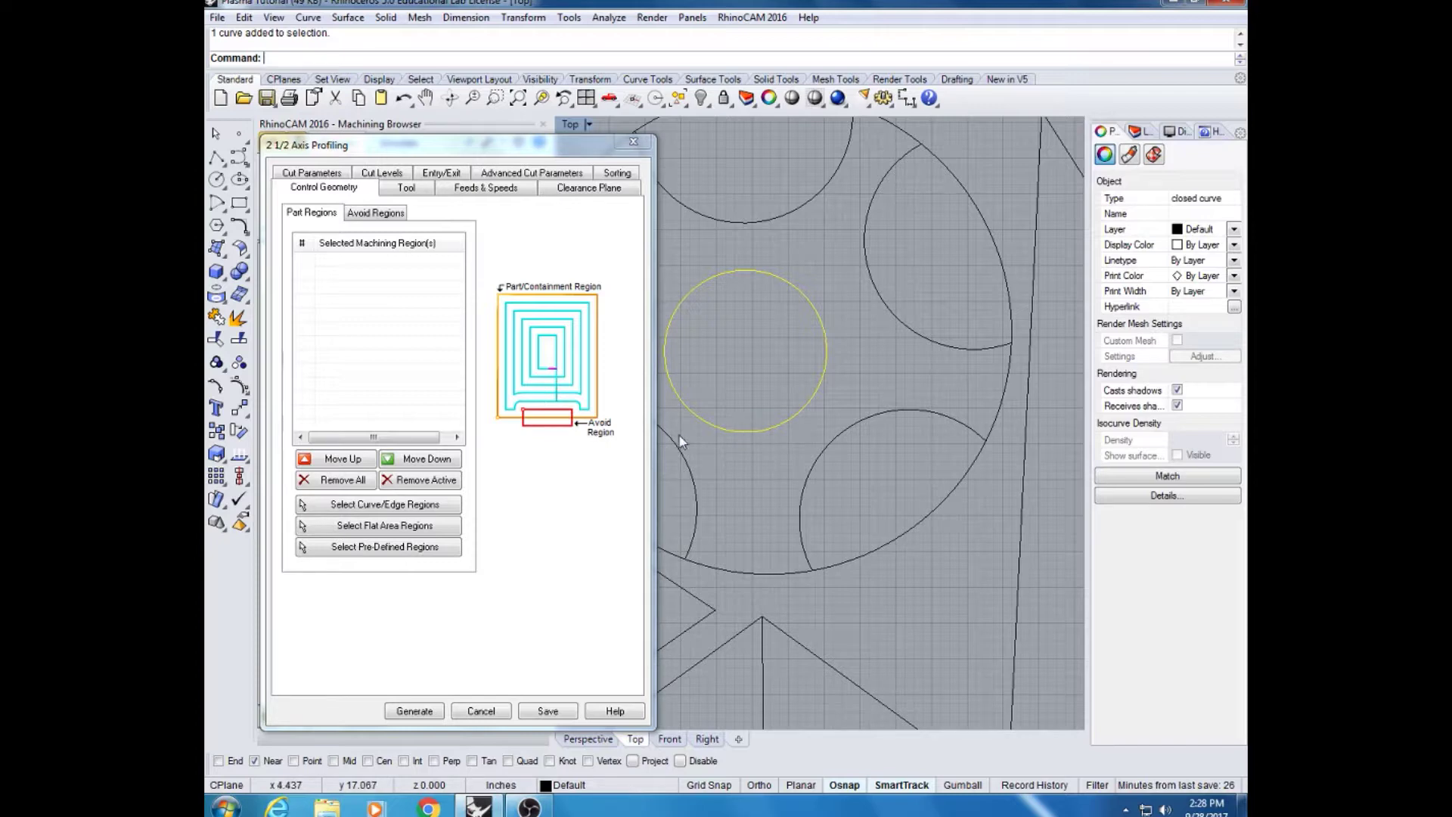
Pick the centre circle and surrounding arcs as the new drive regions
left_click(415, 505)
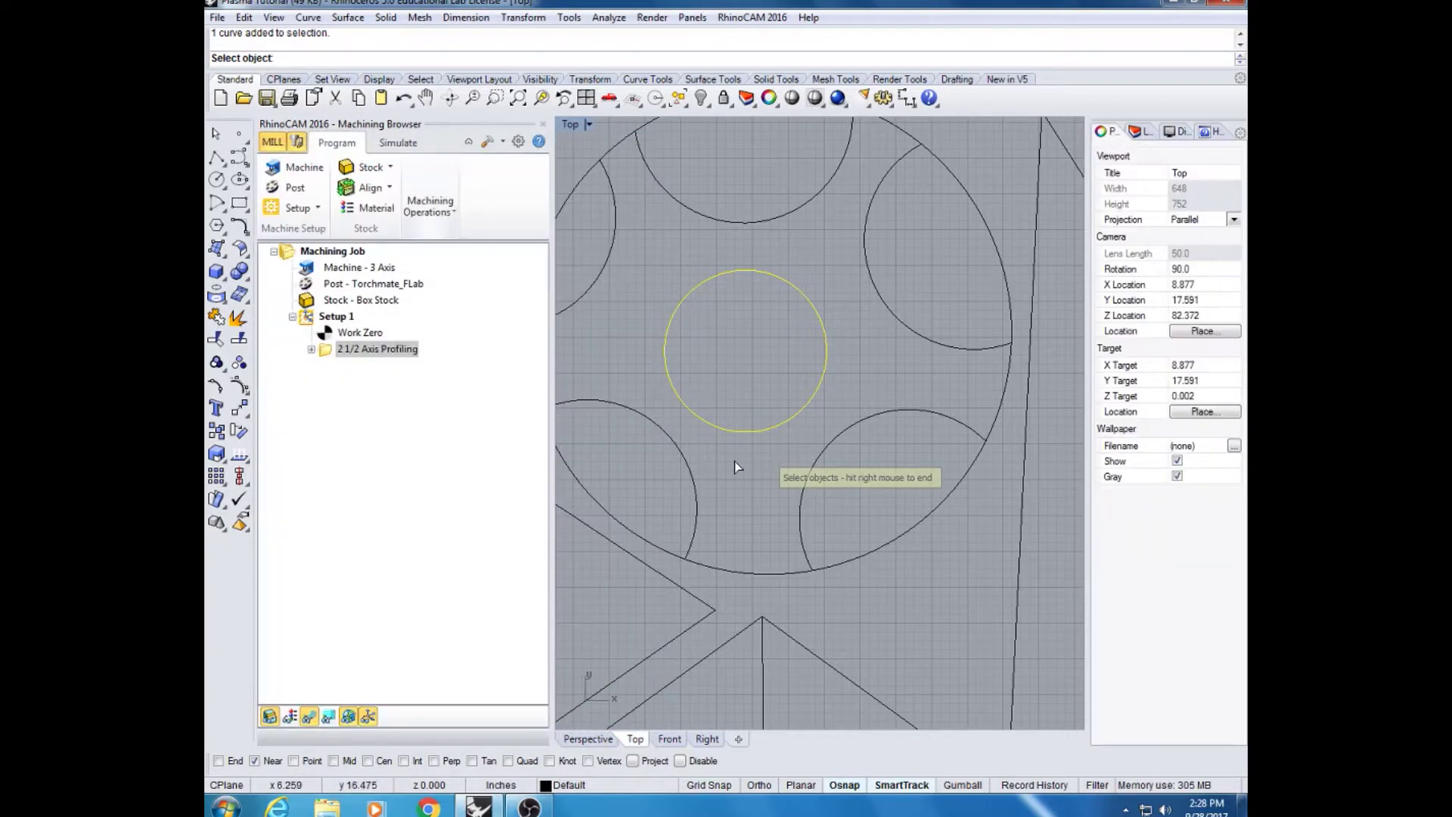
left_click(724, 427)
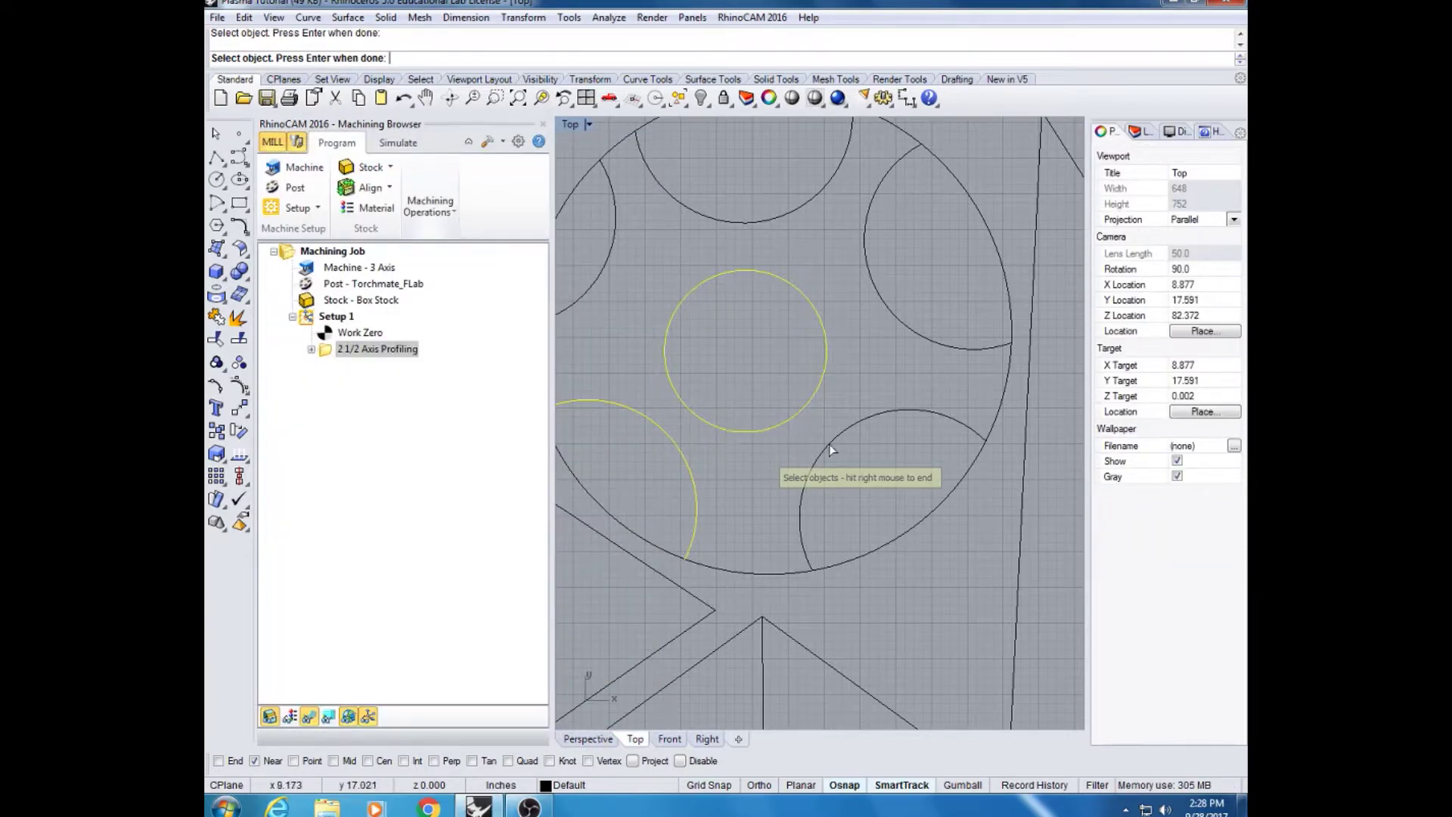
left_click(829, 444)
left_click(878, 303)
left_click(769, 221)
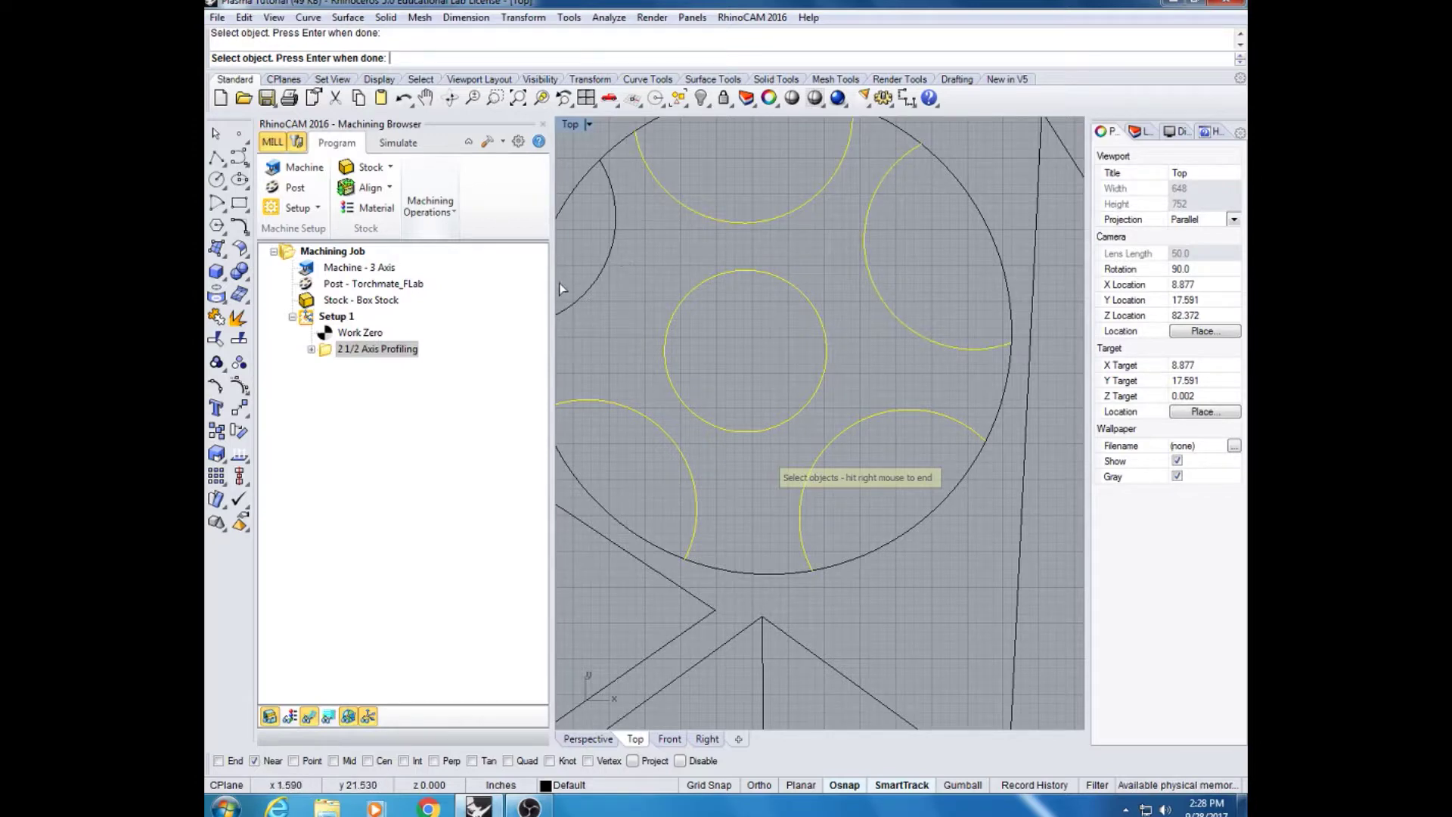
left_click(588, 291)
right_click(587, 290)
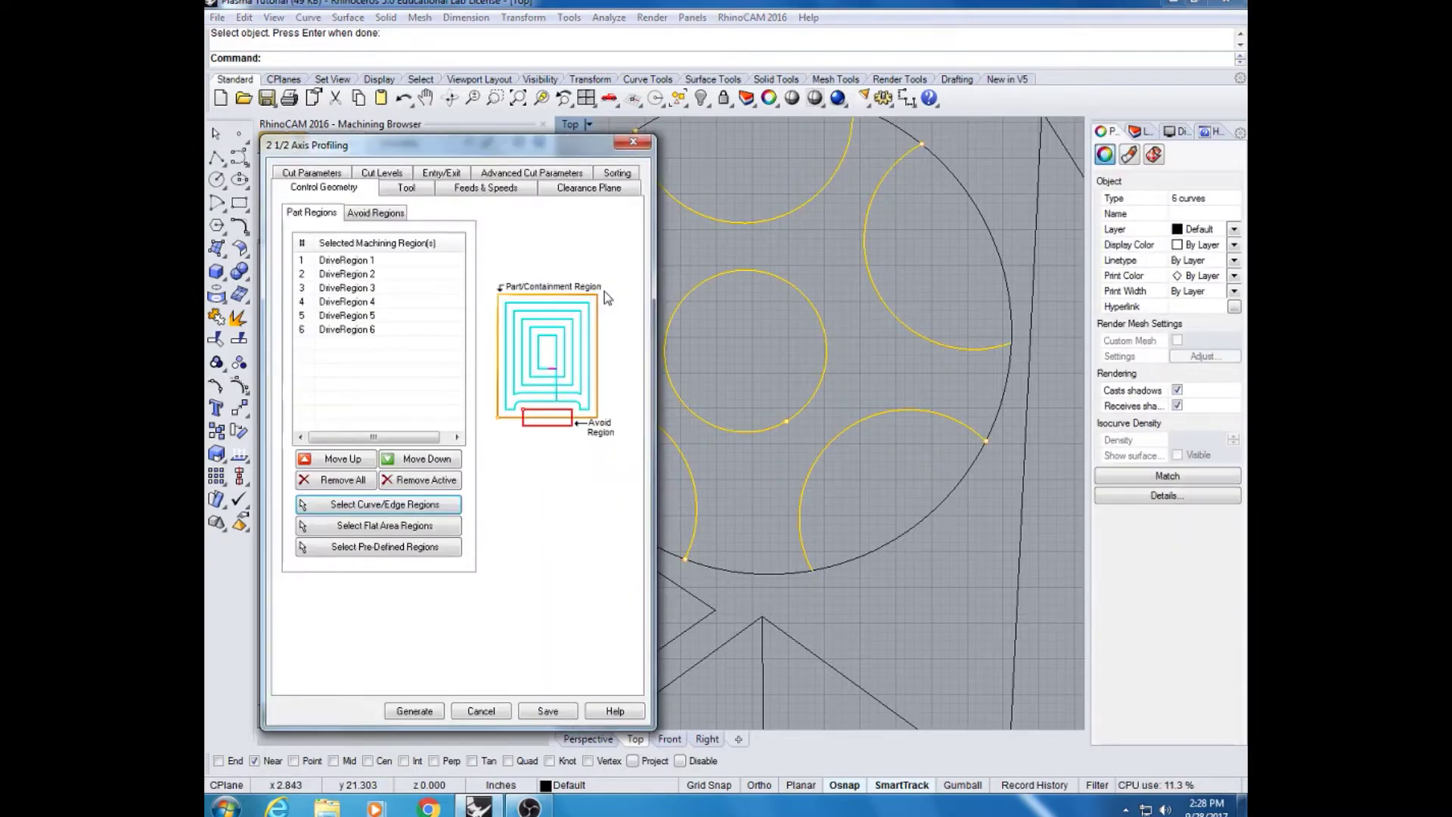
Regenerate the arc-only toolpath and view the circle and star together
left_click(415, 711)
right_click_drag(754, 391, 651, 223)
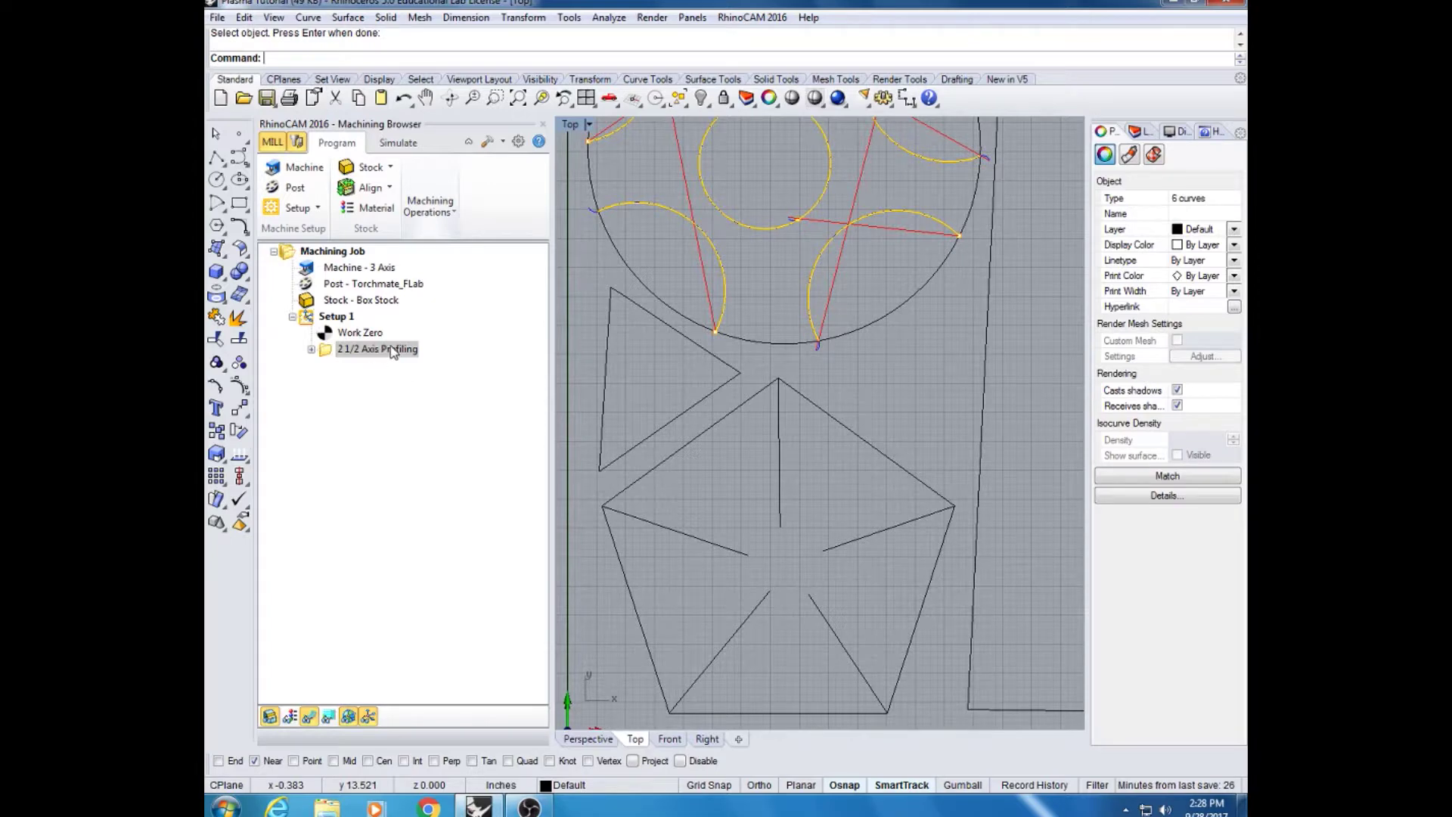
right_click_drag(870, 216, 853, 299)
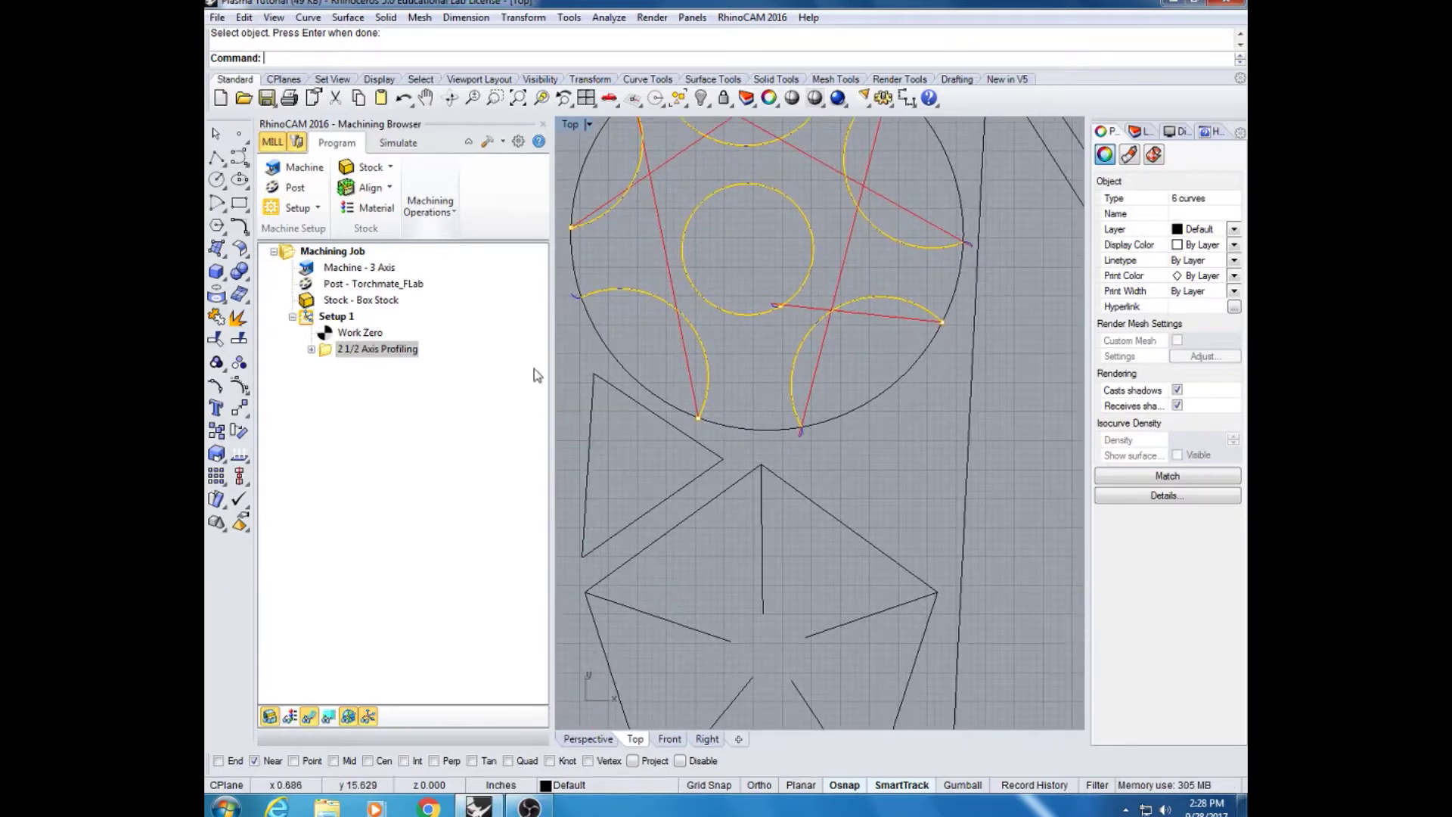
Duplicate the first 2 1/2 Axis Profiling operation by cut and paste, then select the new copy
right_click(326, 350)
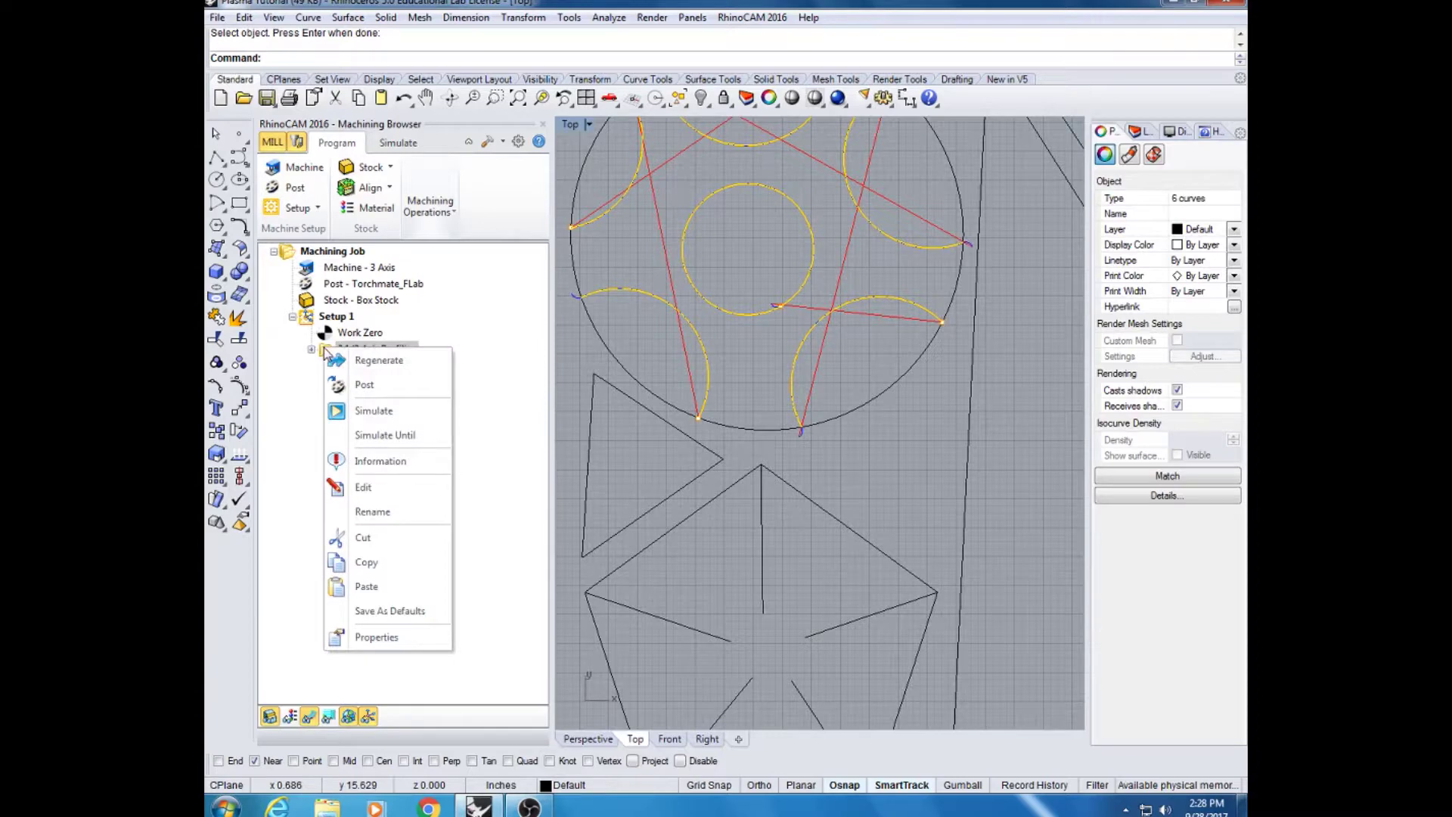
left_click(367, 550)
right_click(344, 409)
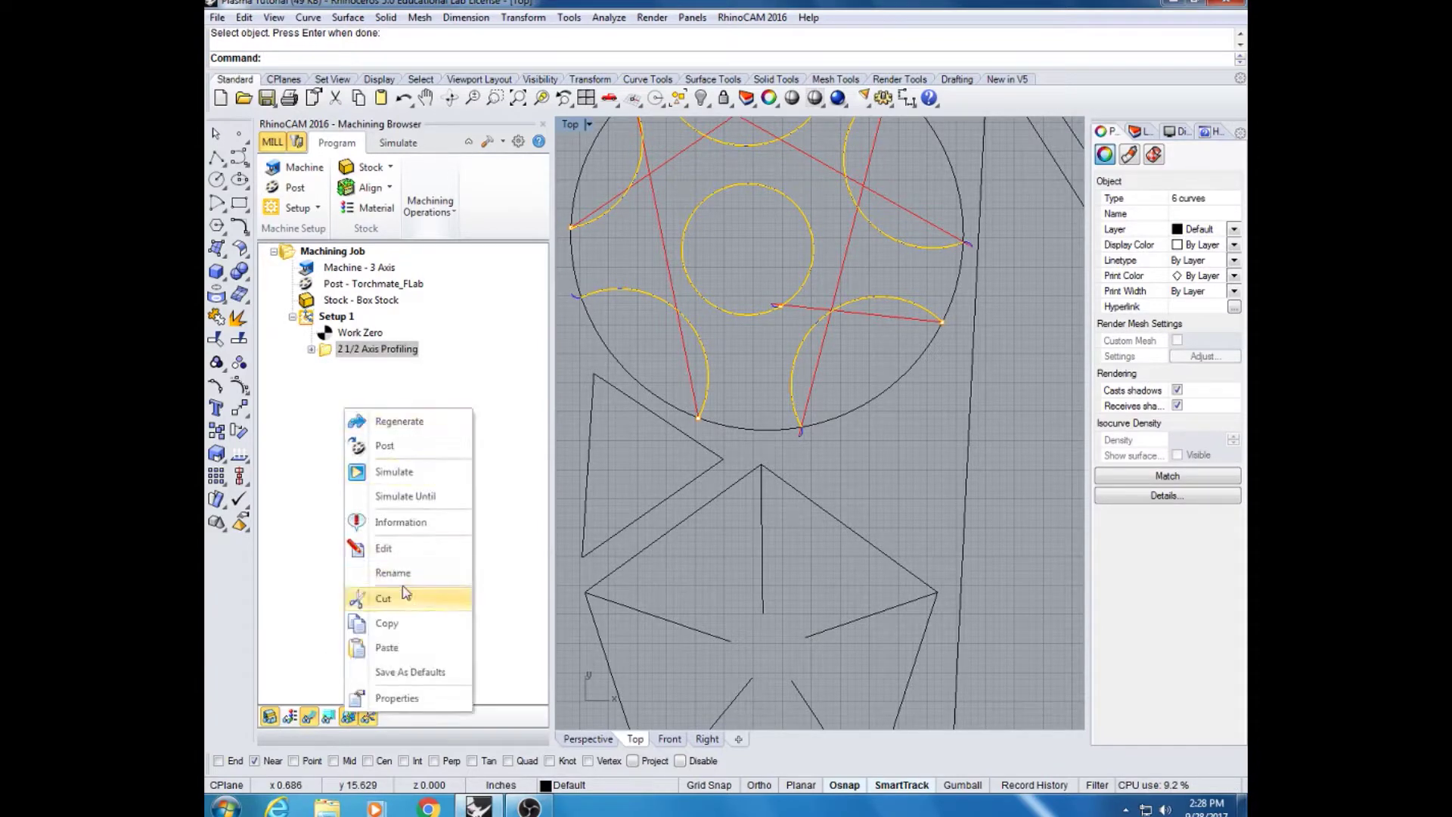
left_click(413, 651)
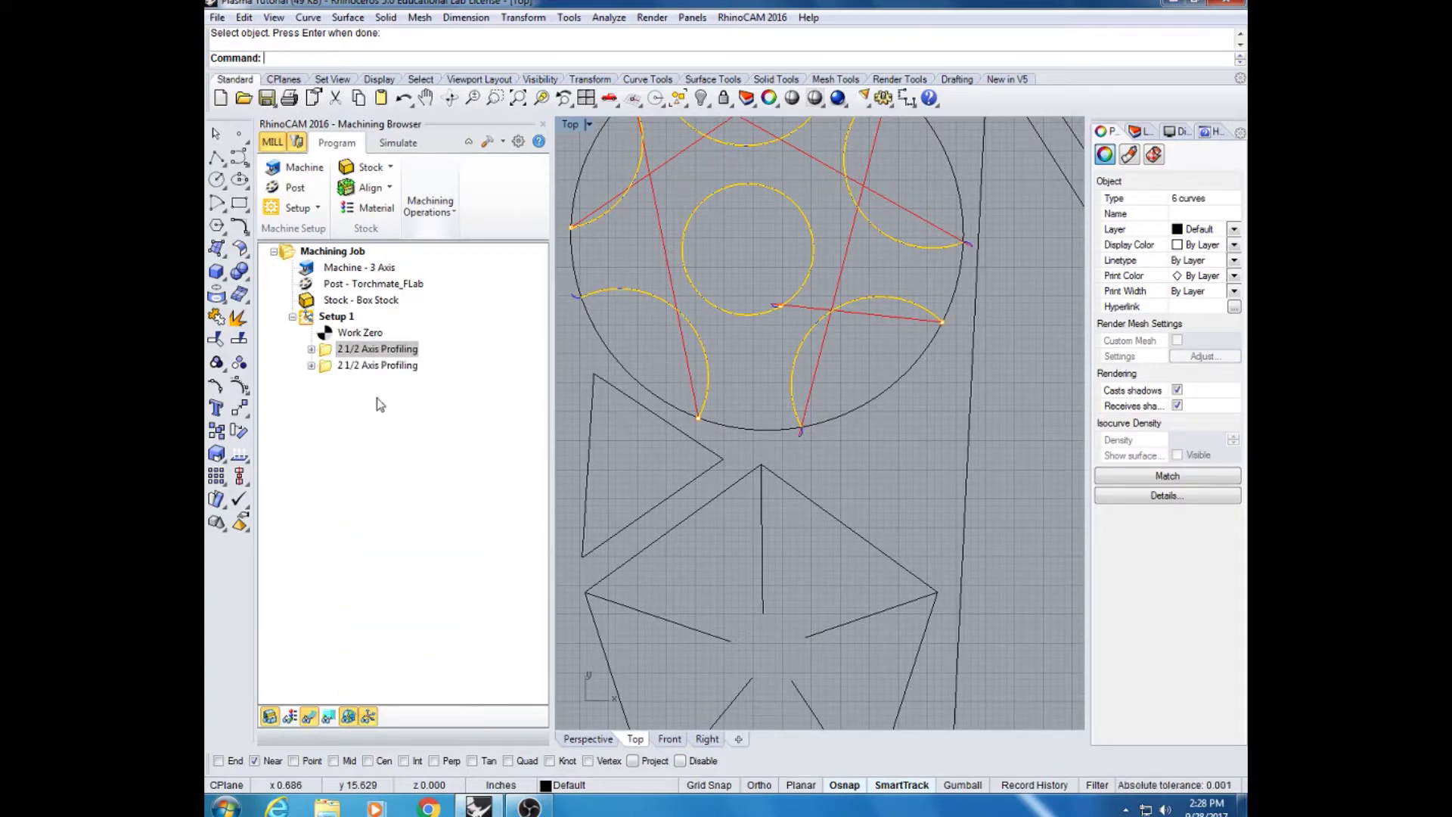
left_click(319, 371)
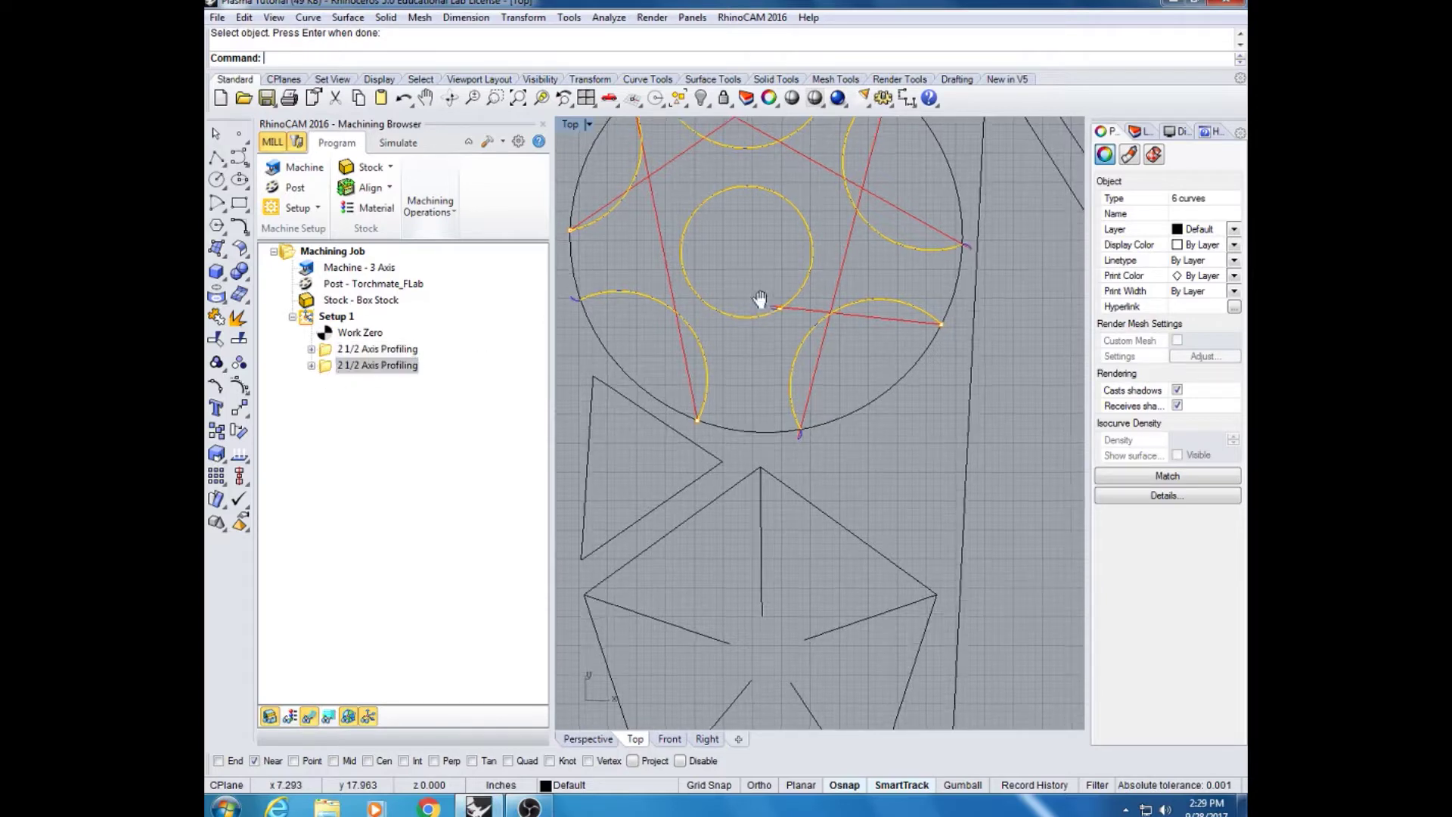
Replace the second operation's regions with the outer circle, triangles and star pentagon outline
double_click(326, 368)
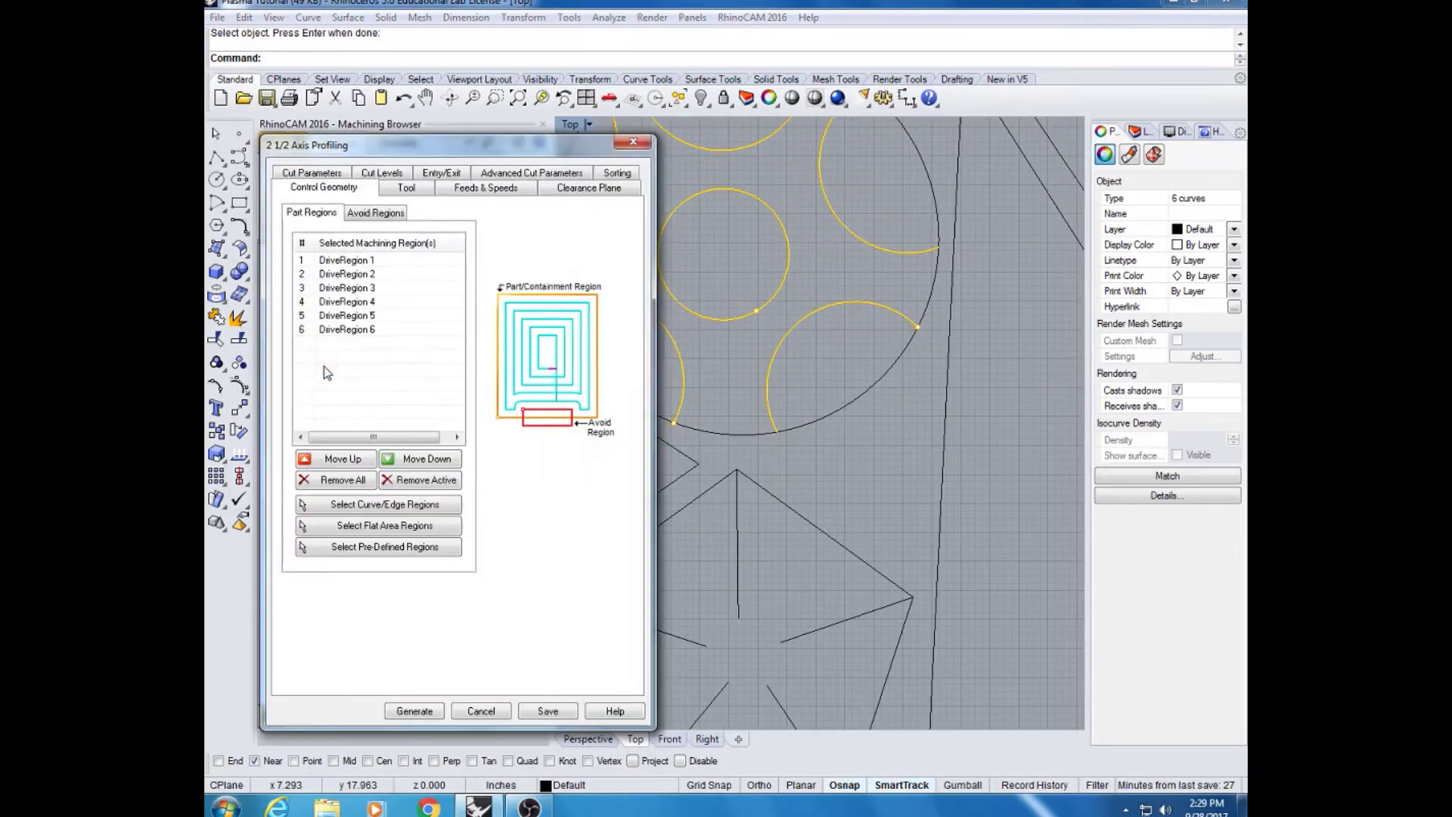
left_click(344, 479)
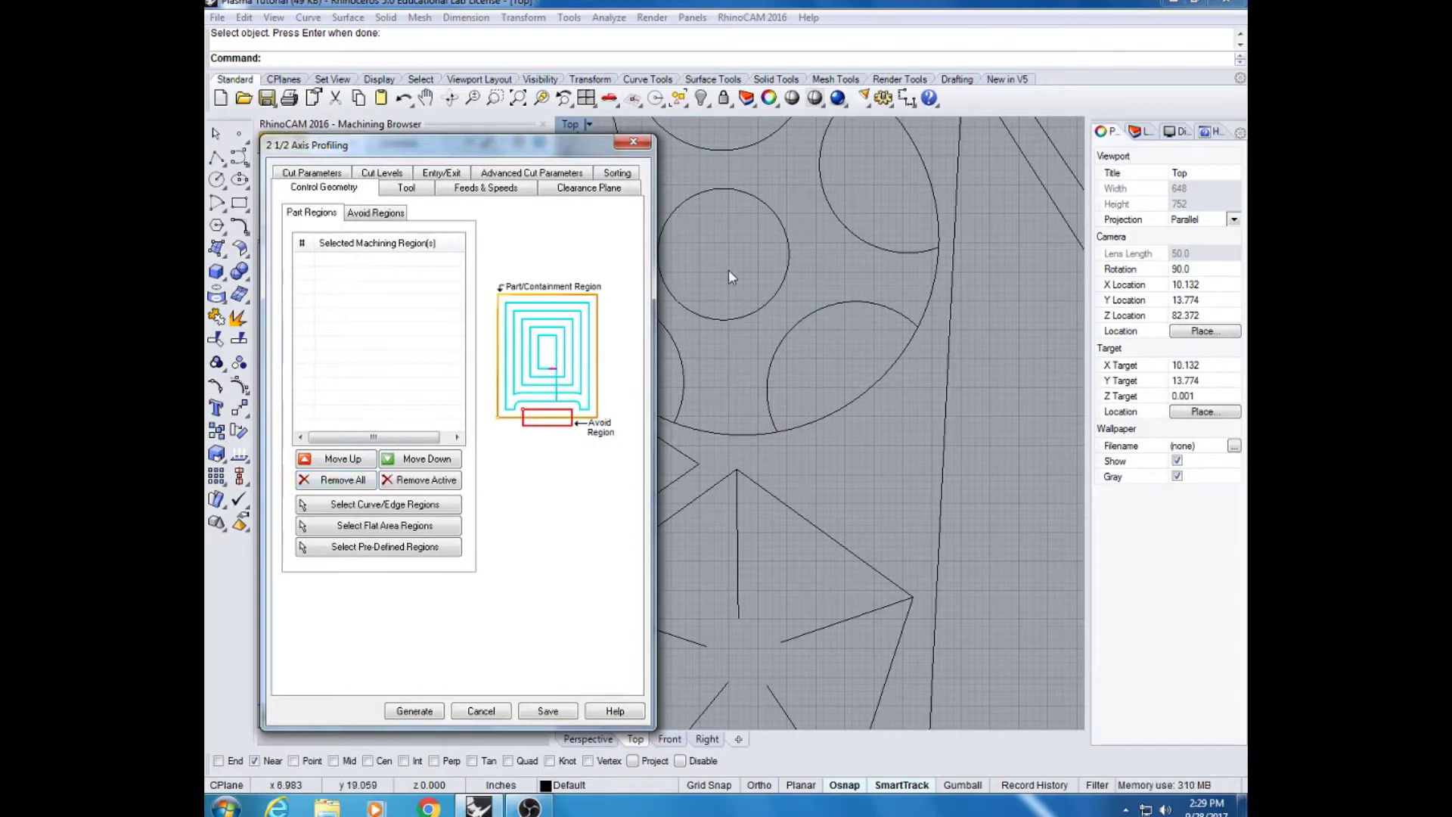
right_click_drag(728, 270, 869, 256)
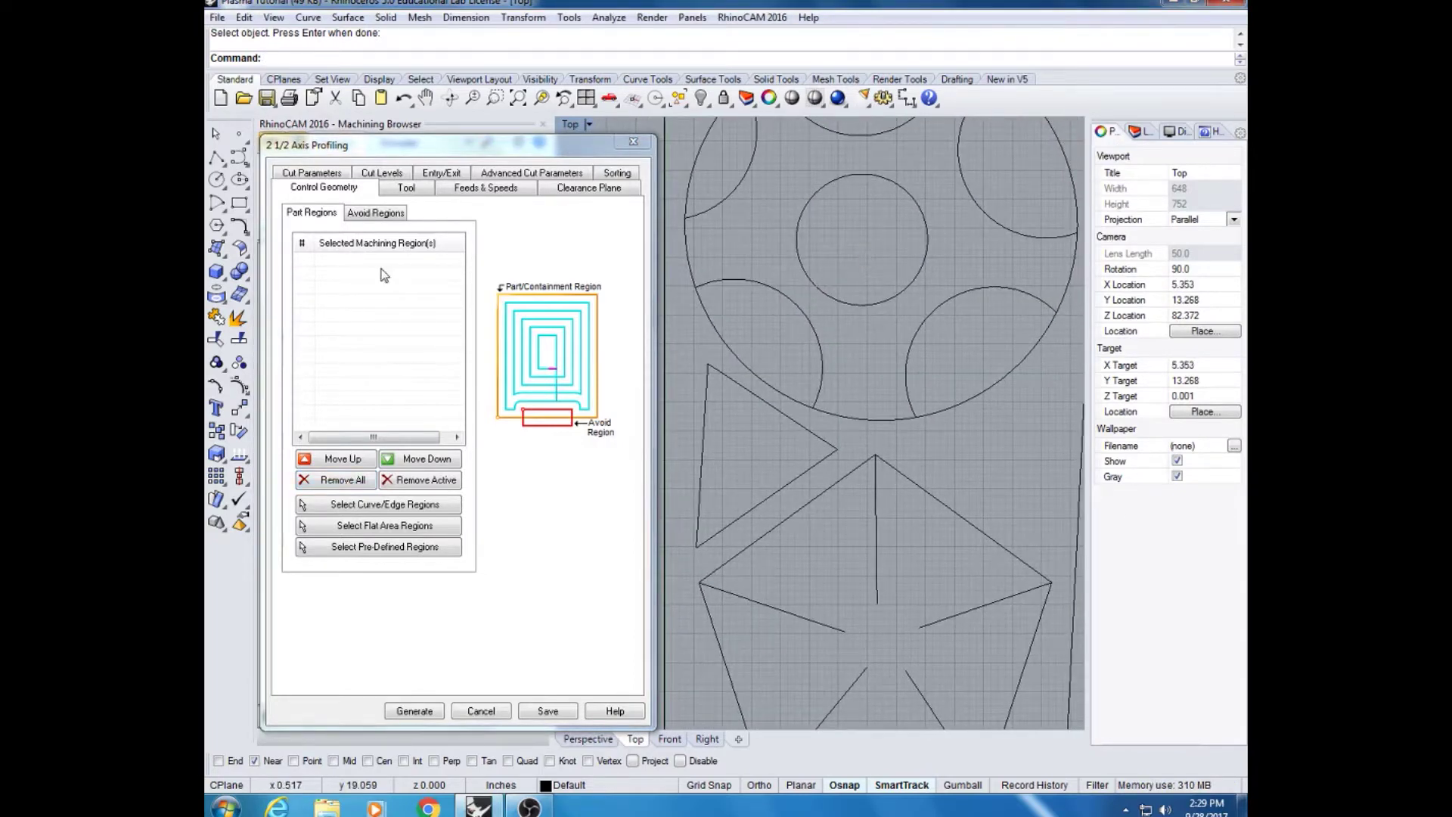
left_click(382, 505)
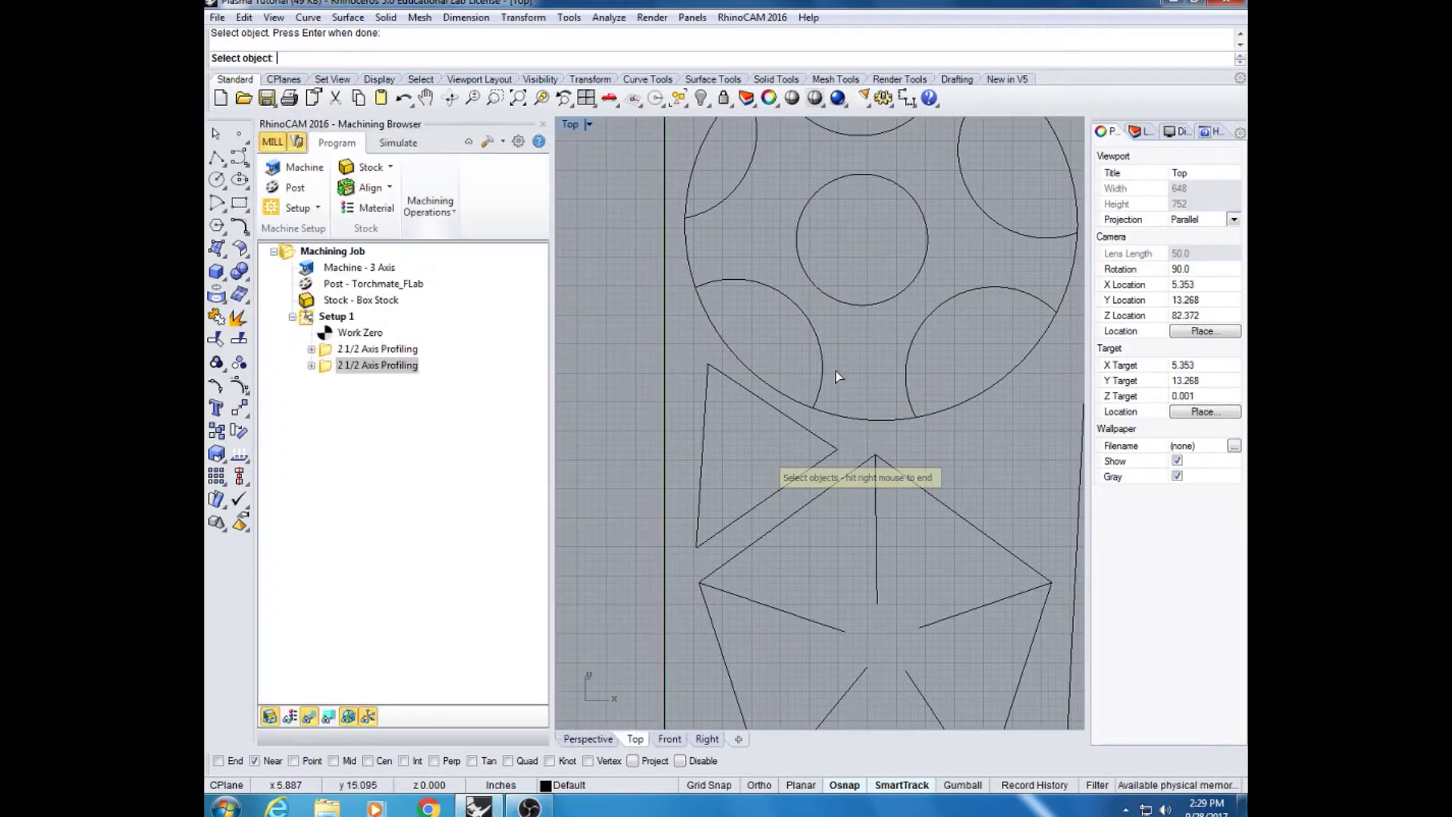
left_click(851, 419)
left_click(829, 445)
left_click(837, 483)
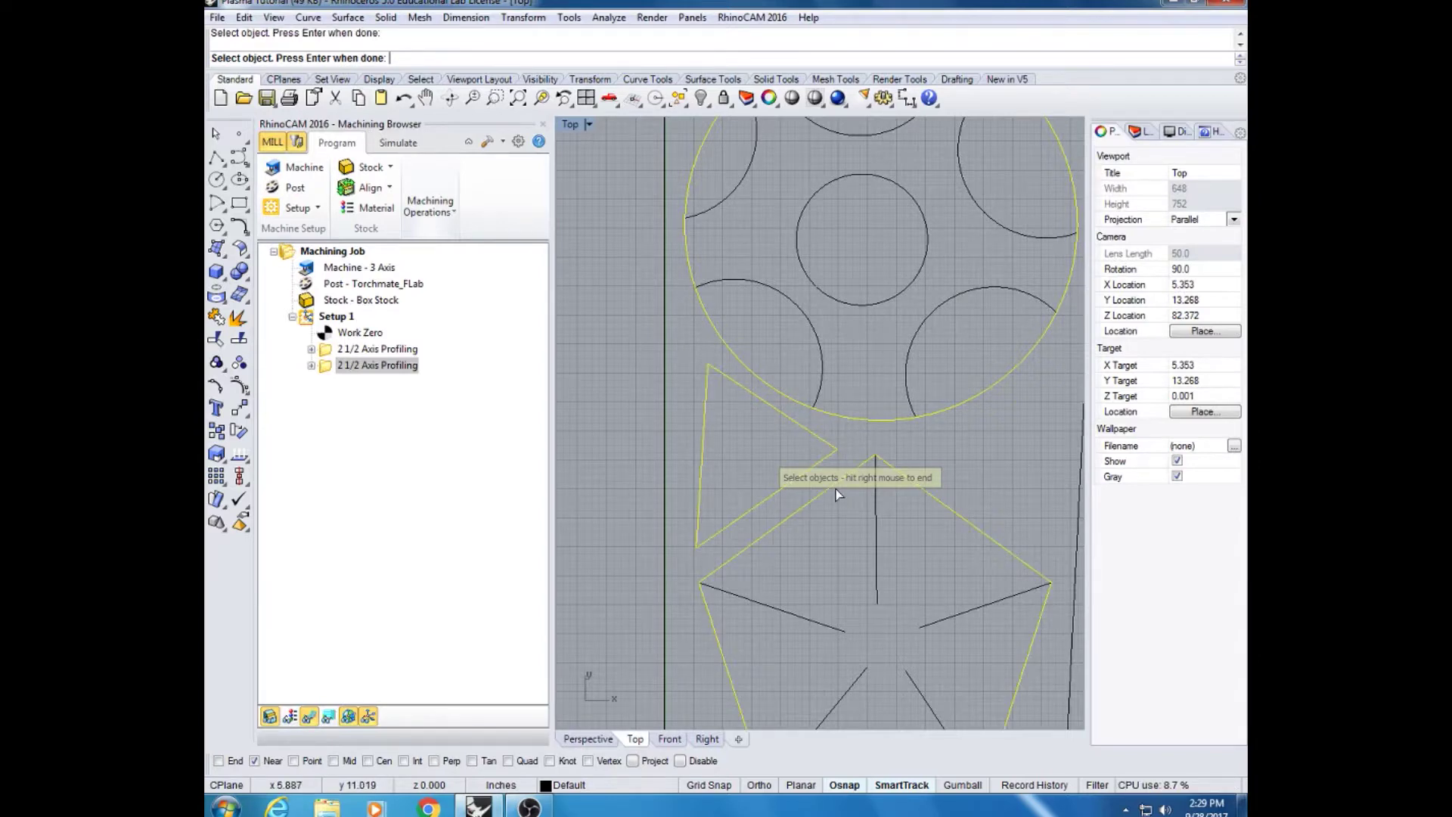
right_click_drag(836, 489, 560, 465)
scroll(798, 360, "down", 4)
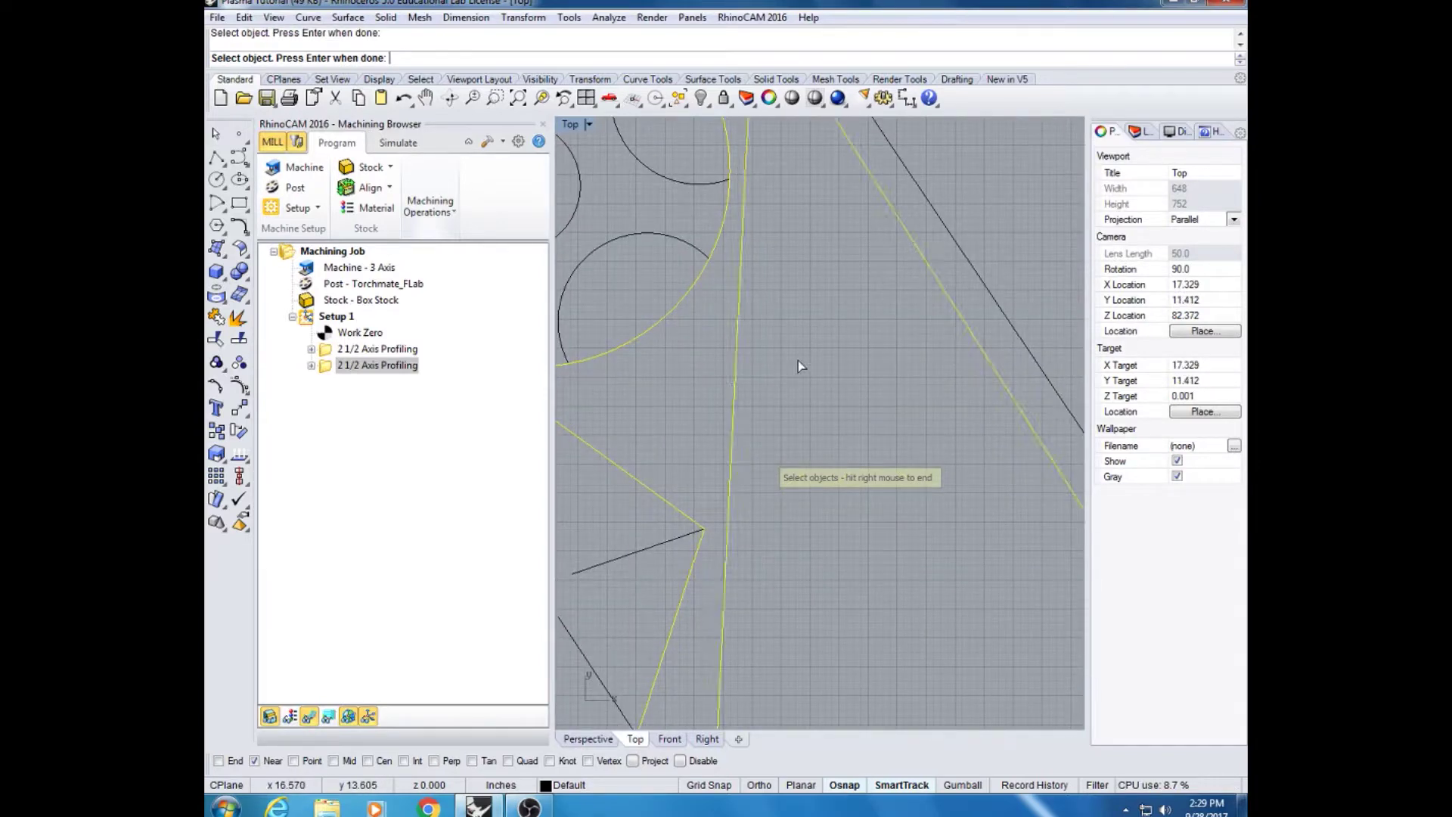
left_click(932, 360)
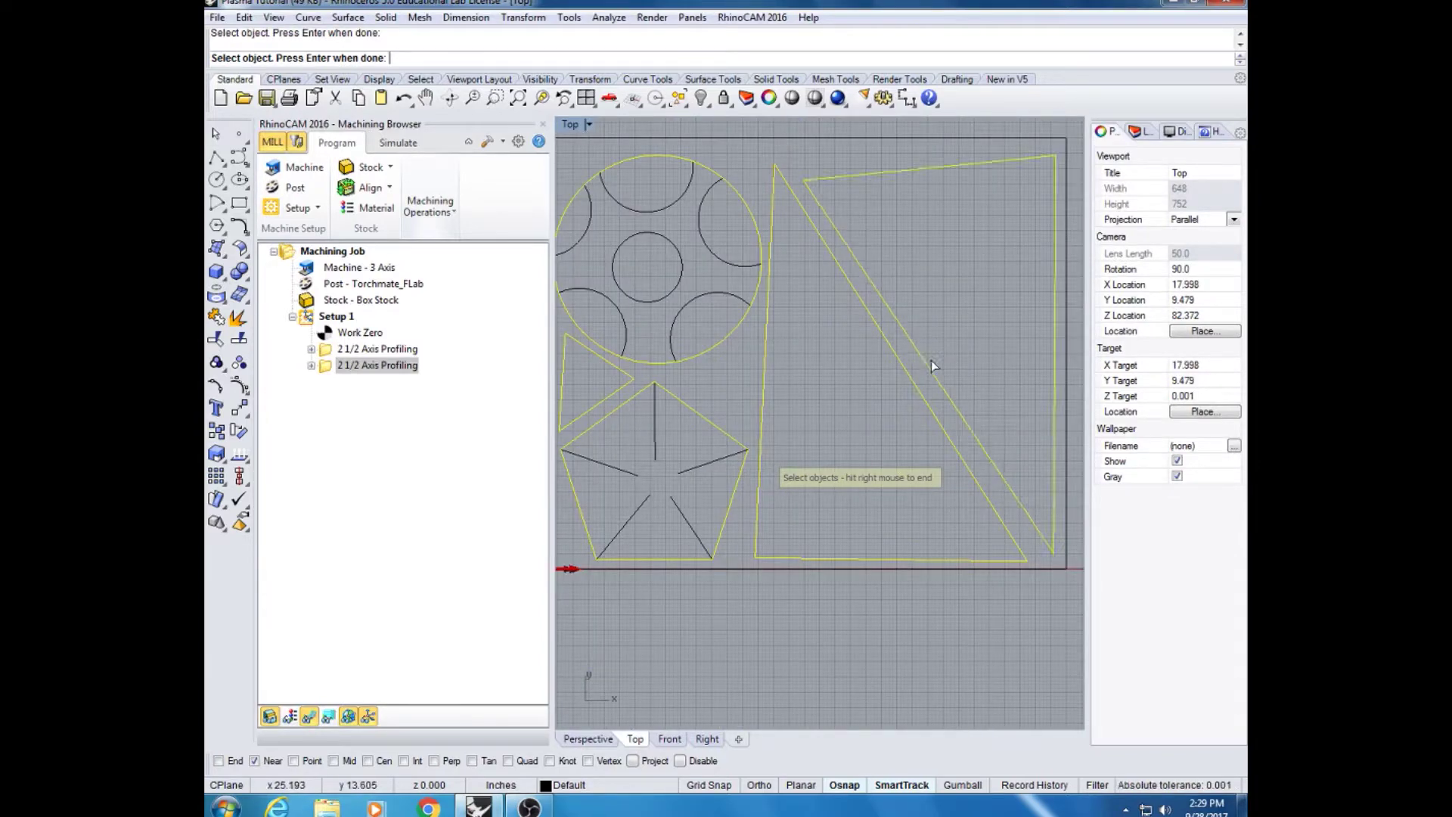
right_click(826, 331)
right_click_drag(820, 330, 914, 343)
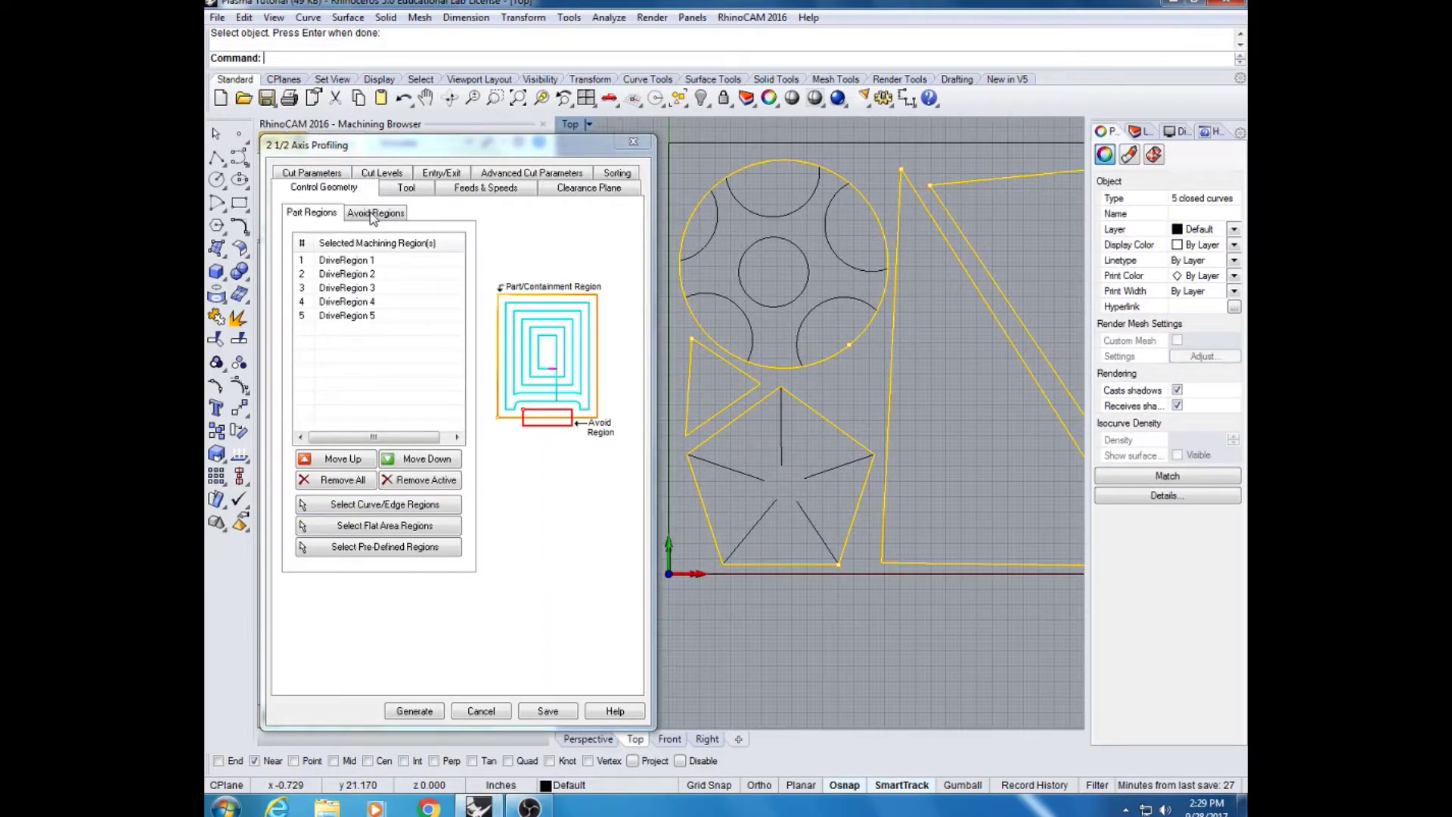
Generate the second operation's toolpath around the five outer contours
left_click(331, 176)
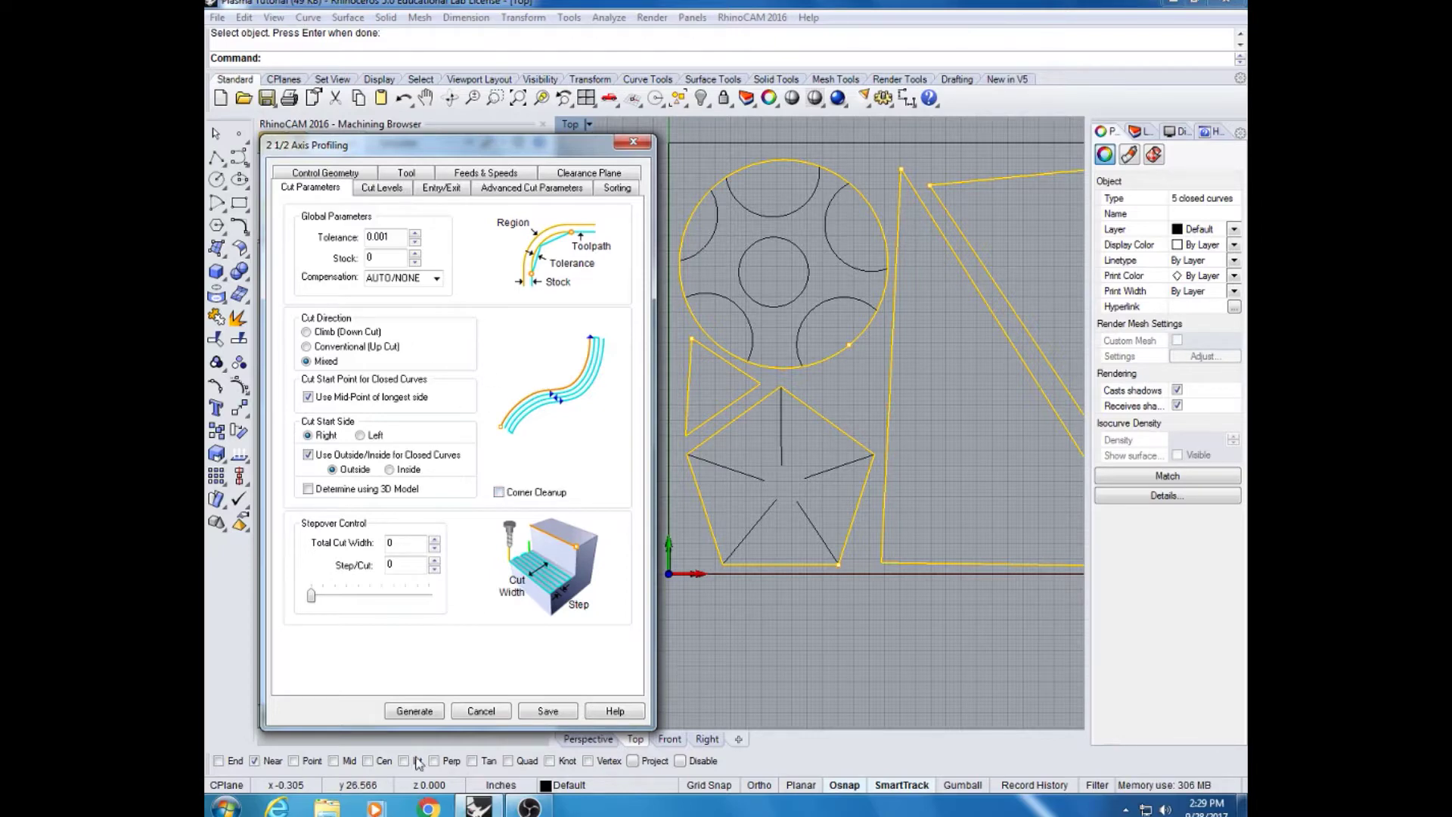
left_click(421, 712)
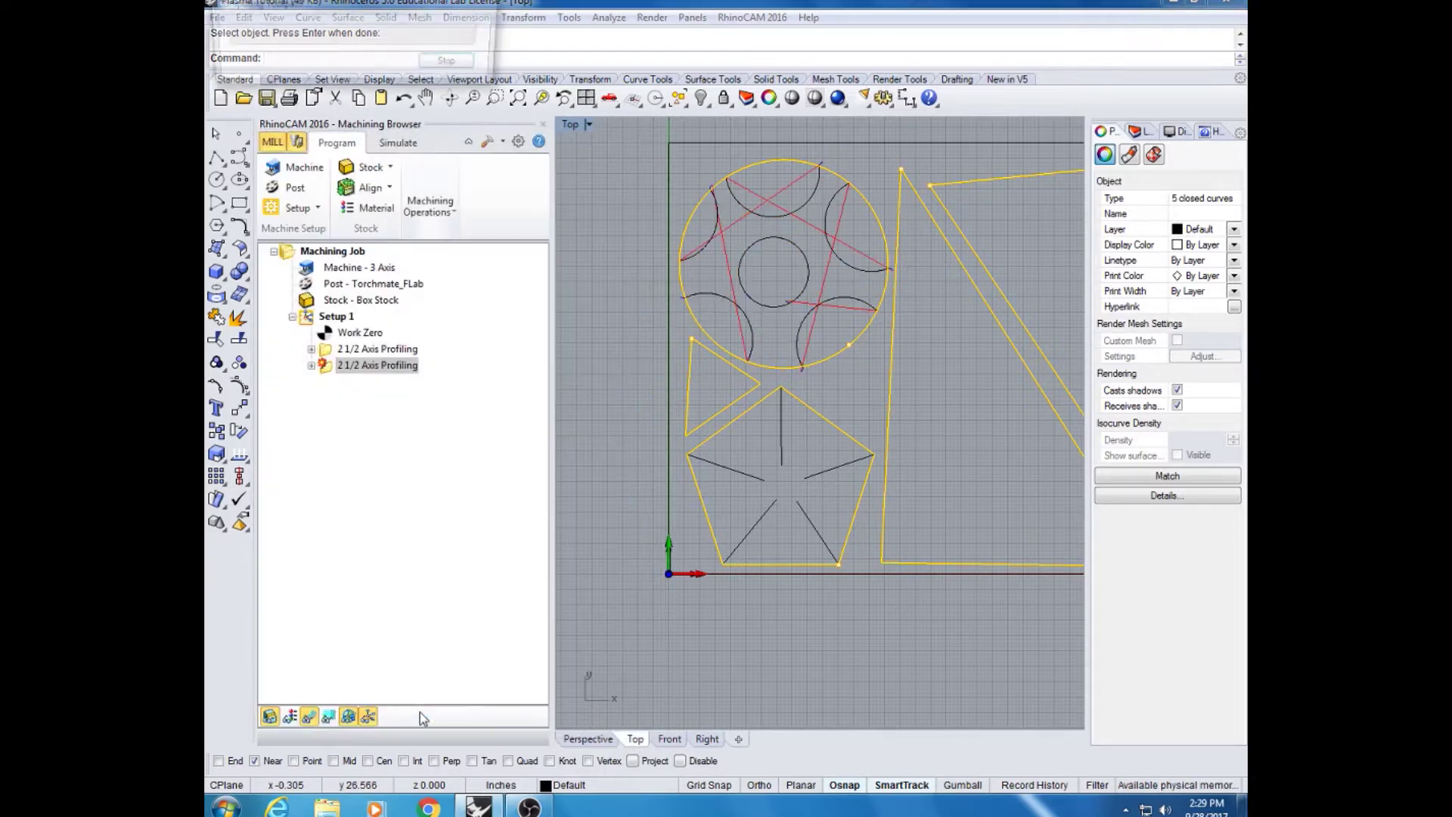
left_click(823, 388)
scroll(784, 604, "up", 5)
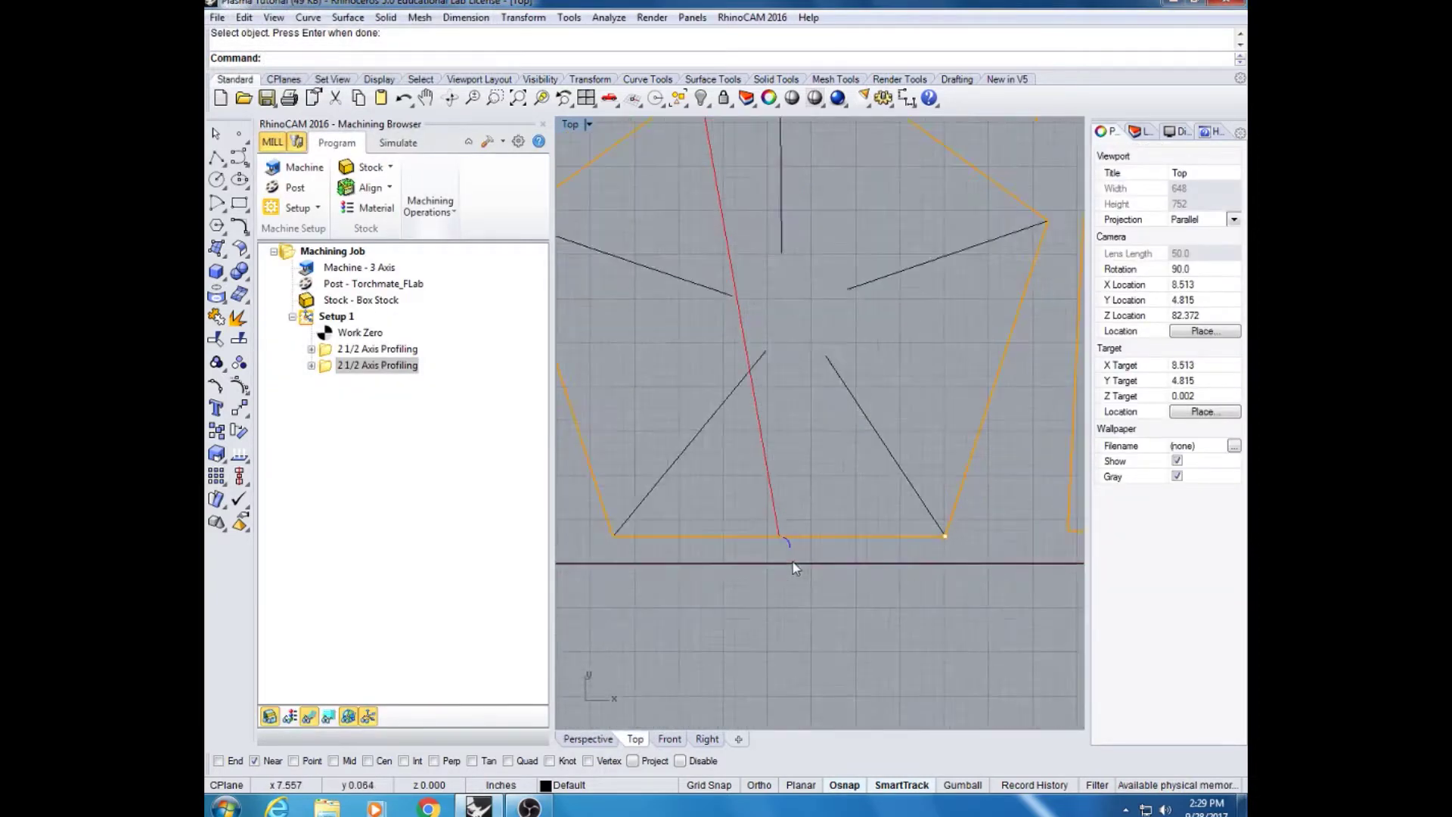
scroll(793, 563, "up", 4)
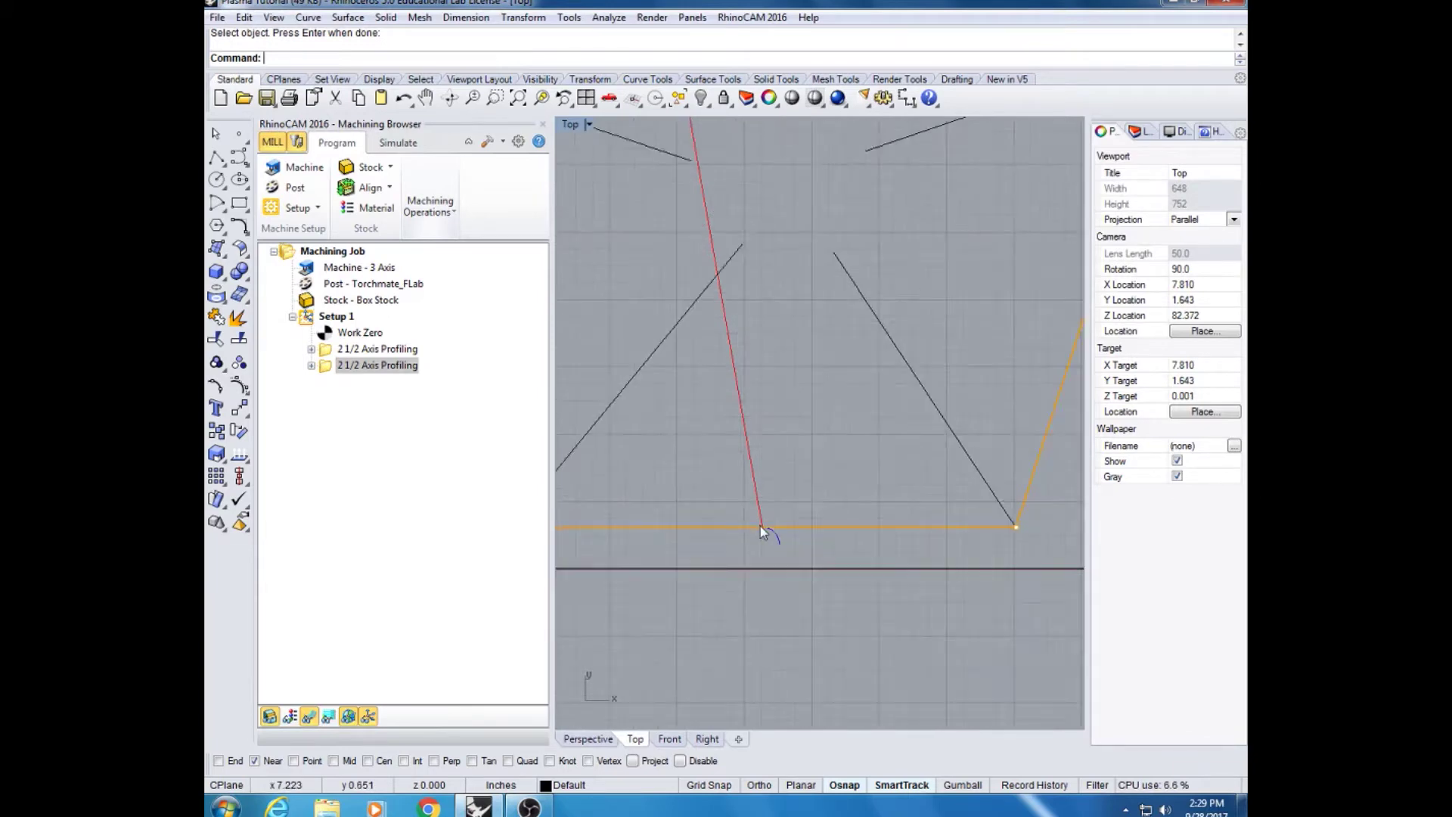
scroll(761, 525, "down", 6)
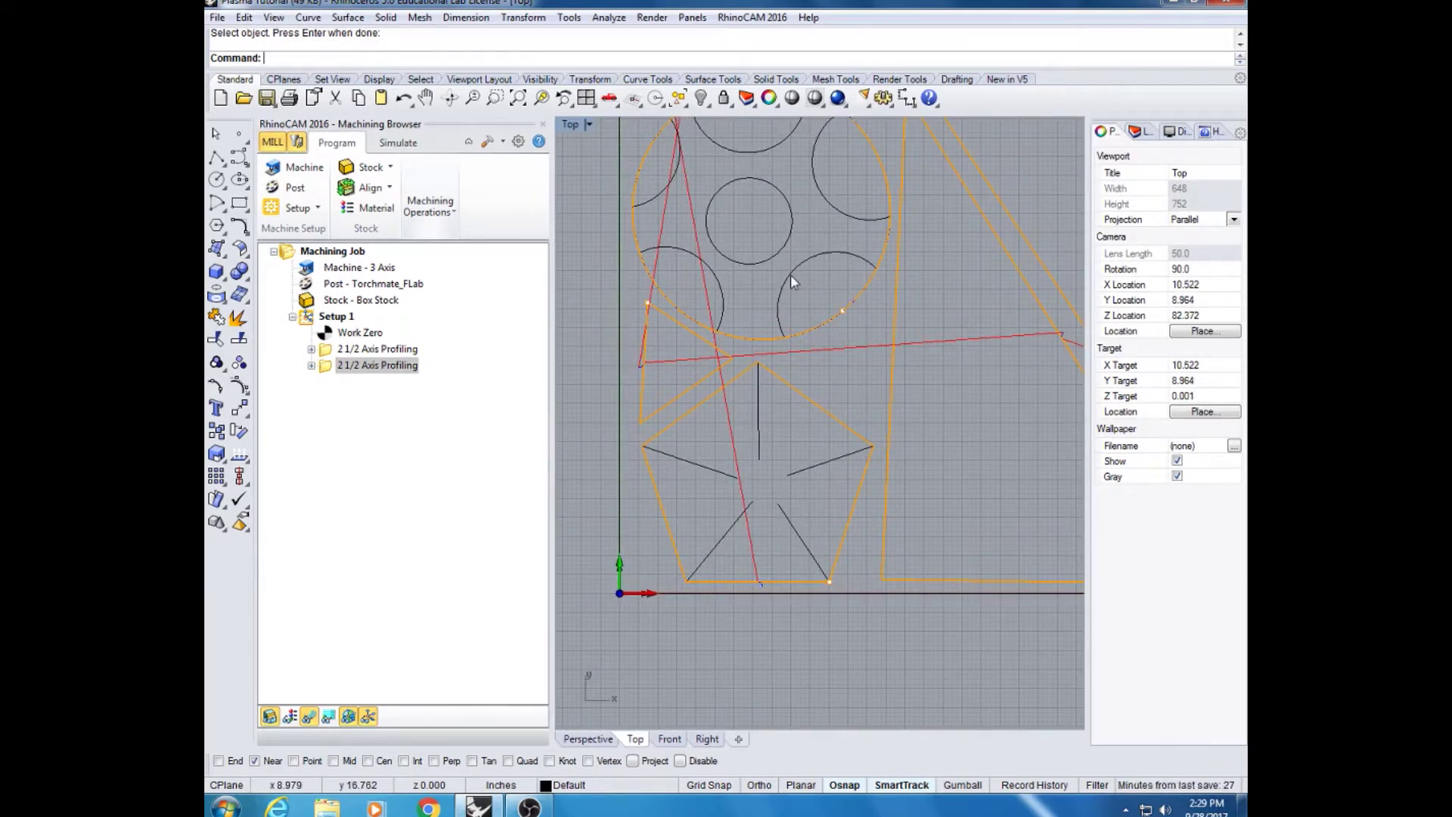
Select the star's interior lines to inspect them, deselect, then right-click the second profiling operation
left_click(757, 428)
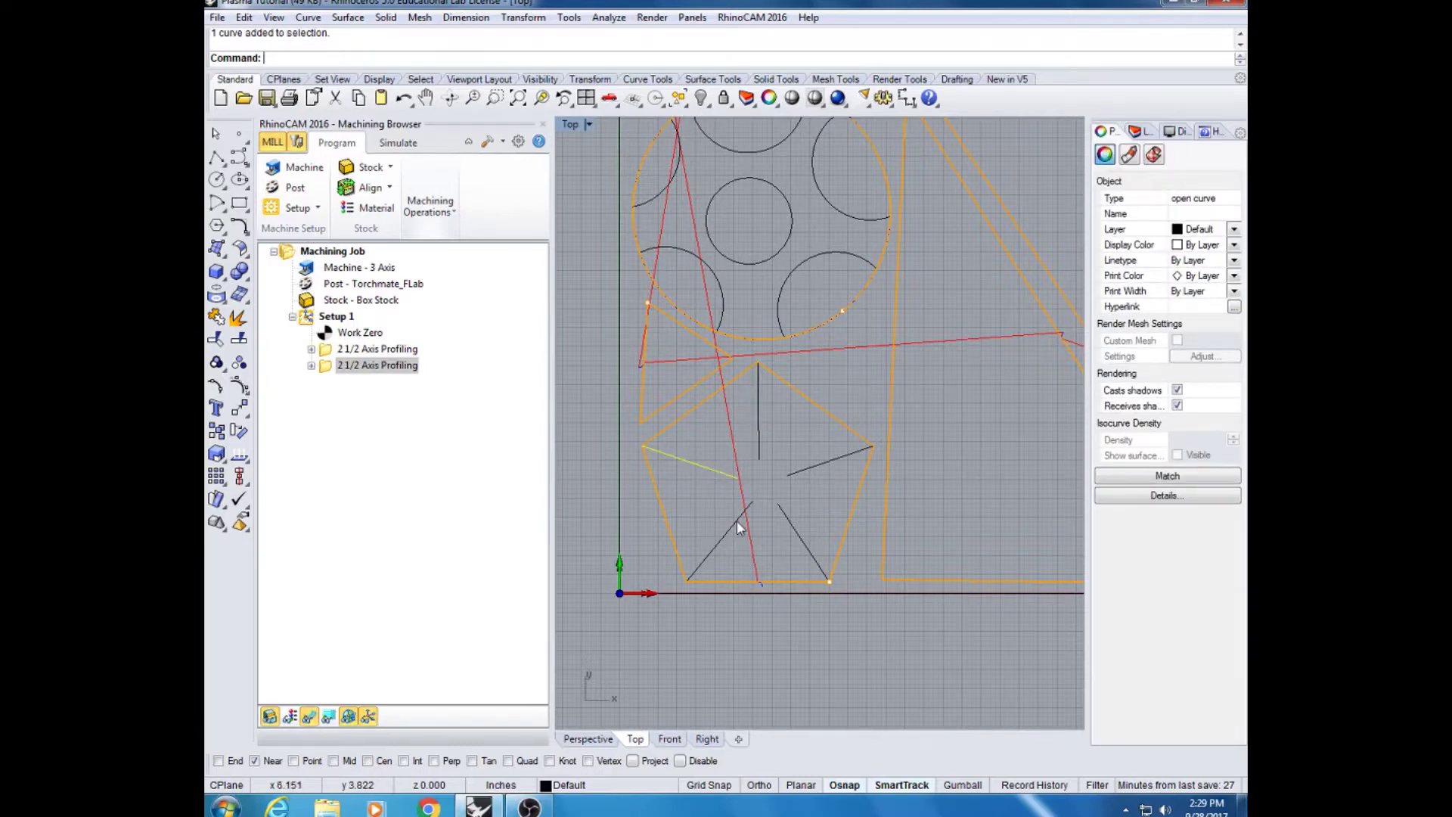
left_click(793, 533)
left_click(801, 472, "shift")
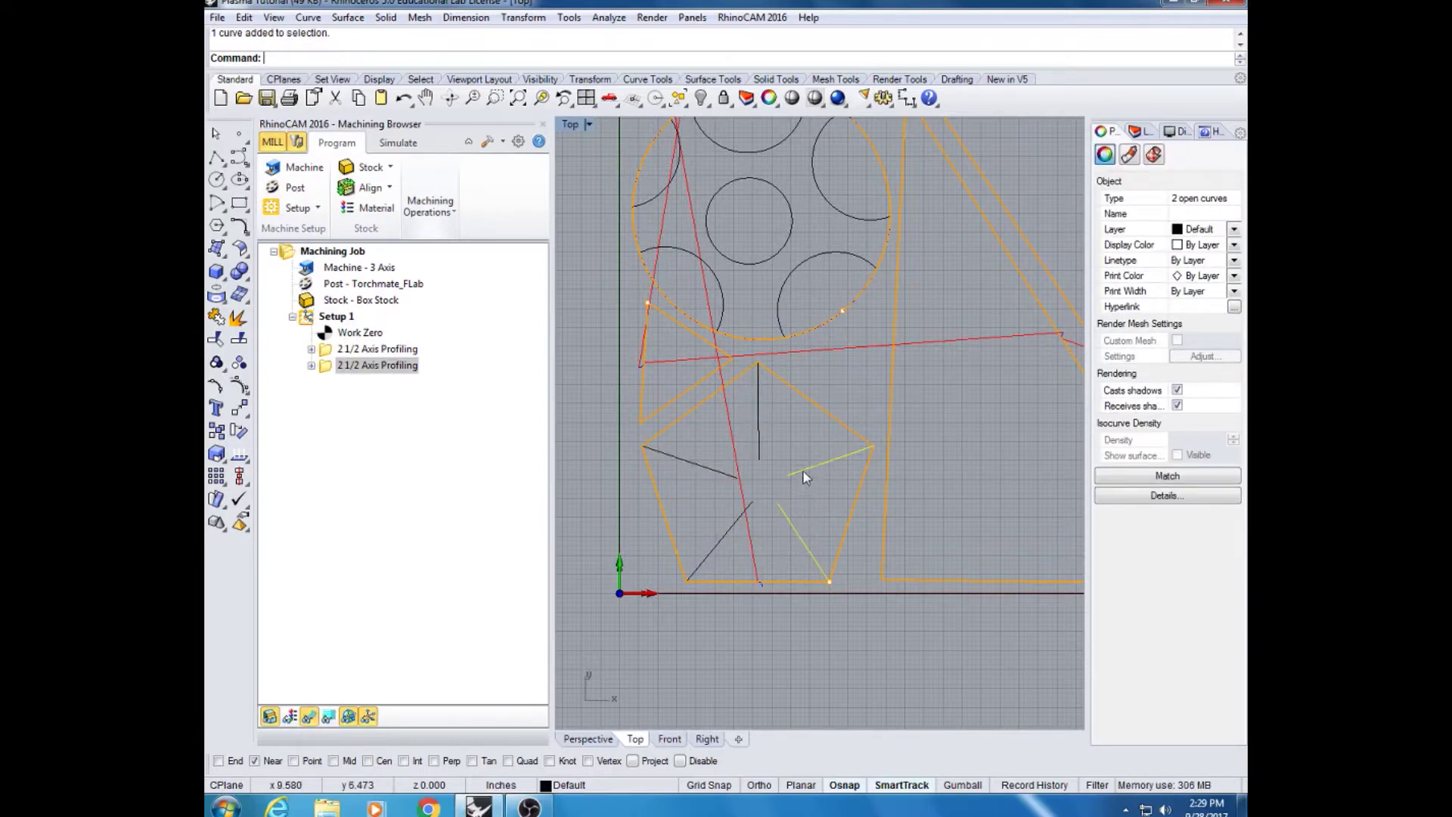
left_click(758, 428, "shift")
left_click(702, 466, "shift")
left_click(724, 520, "shift")
left_click(735, 497)
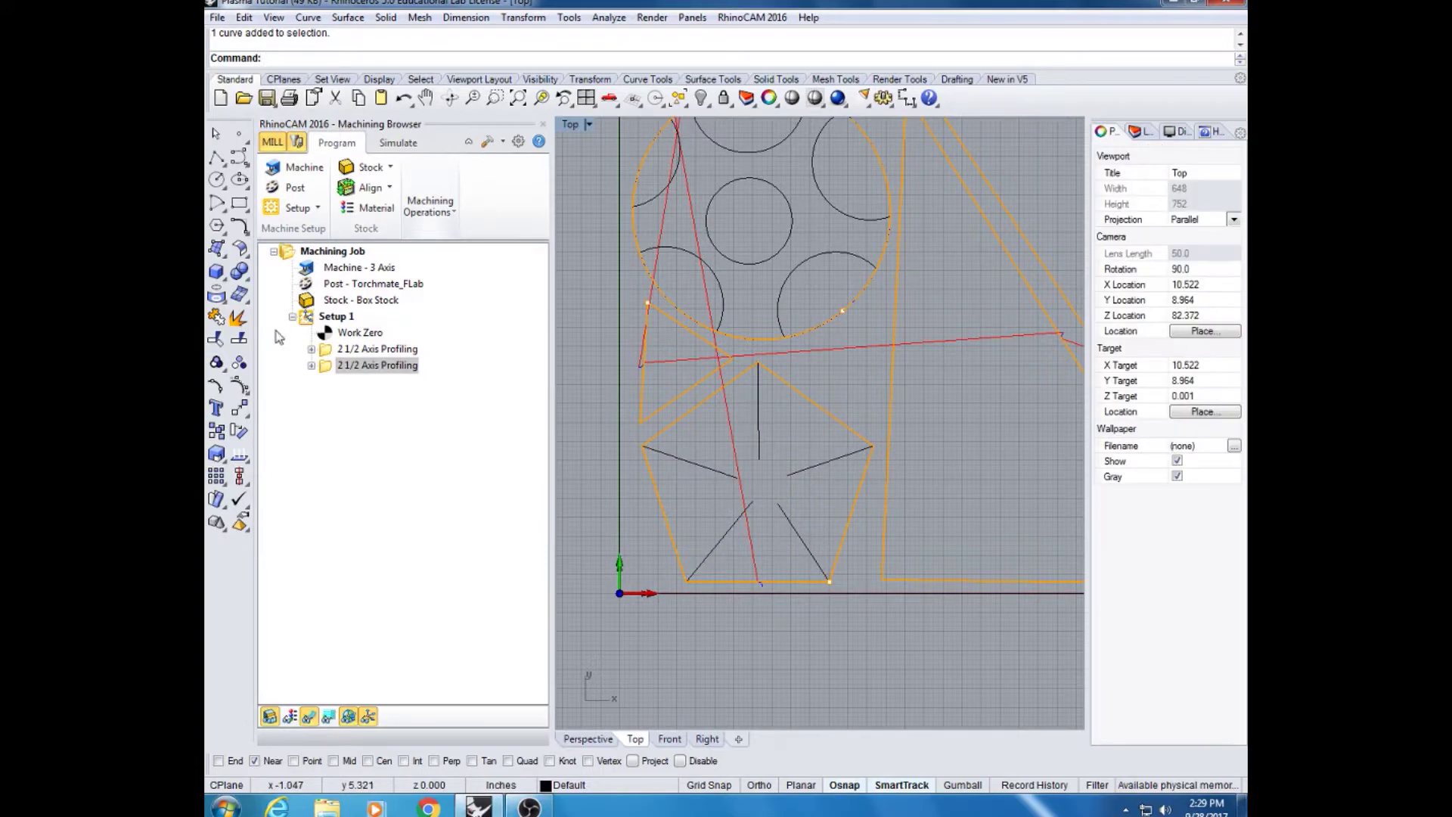
right_click(327, 370)
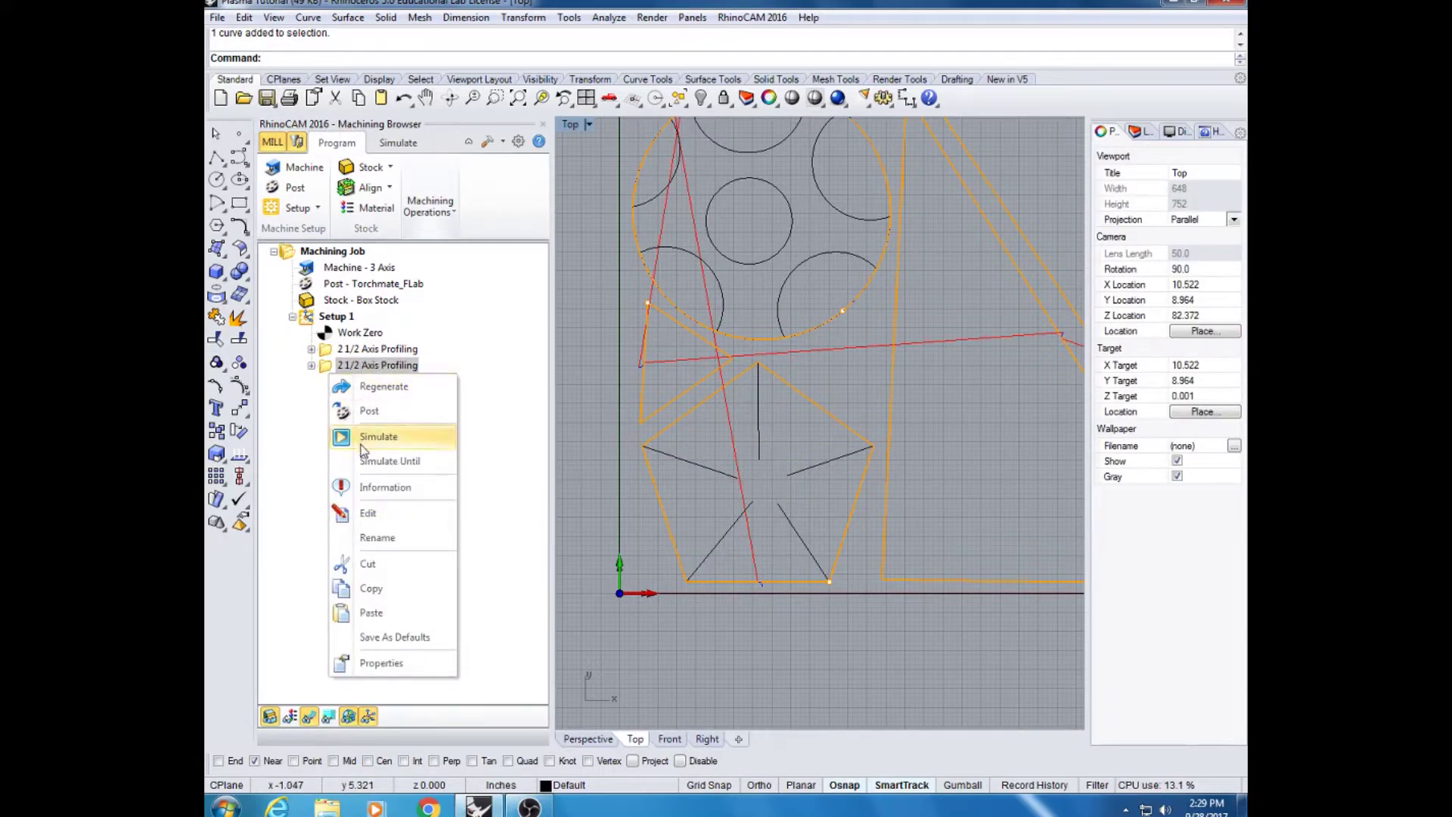
Copy the second profiling operation into a third one and clear its copied machining regions
left_click(366, 590)
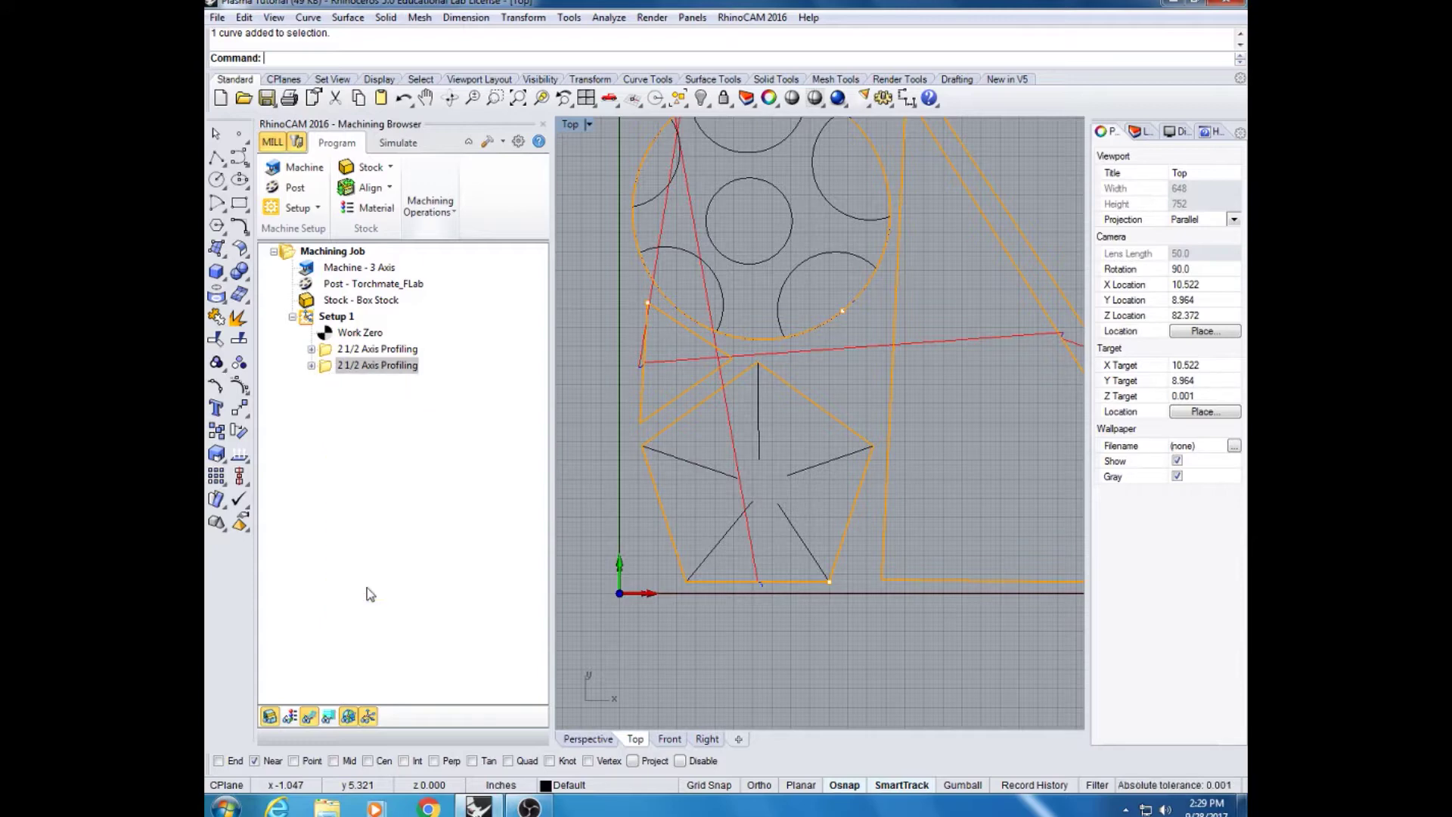
right_click(342, 421)
left_click(394, 650)
double_click(329, 382)
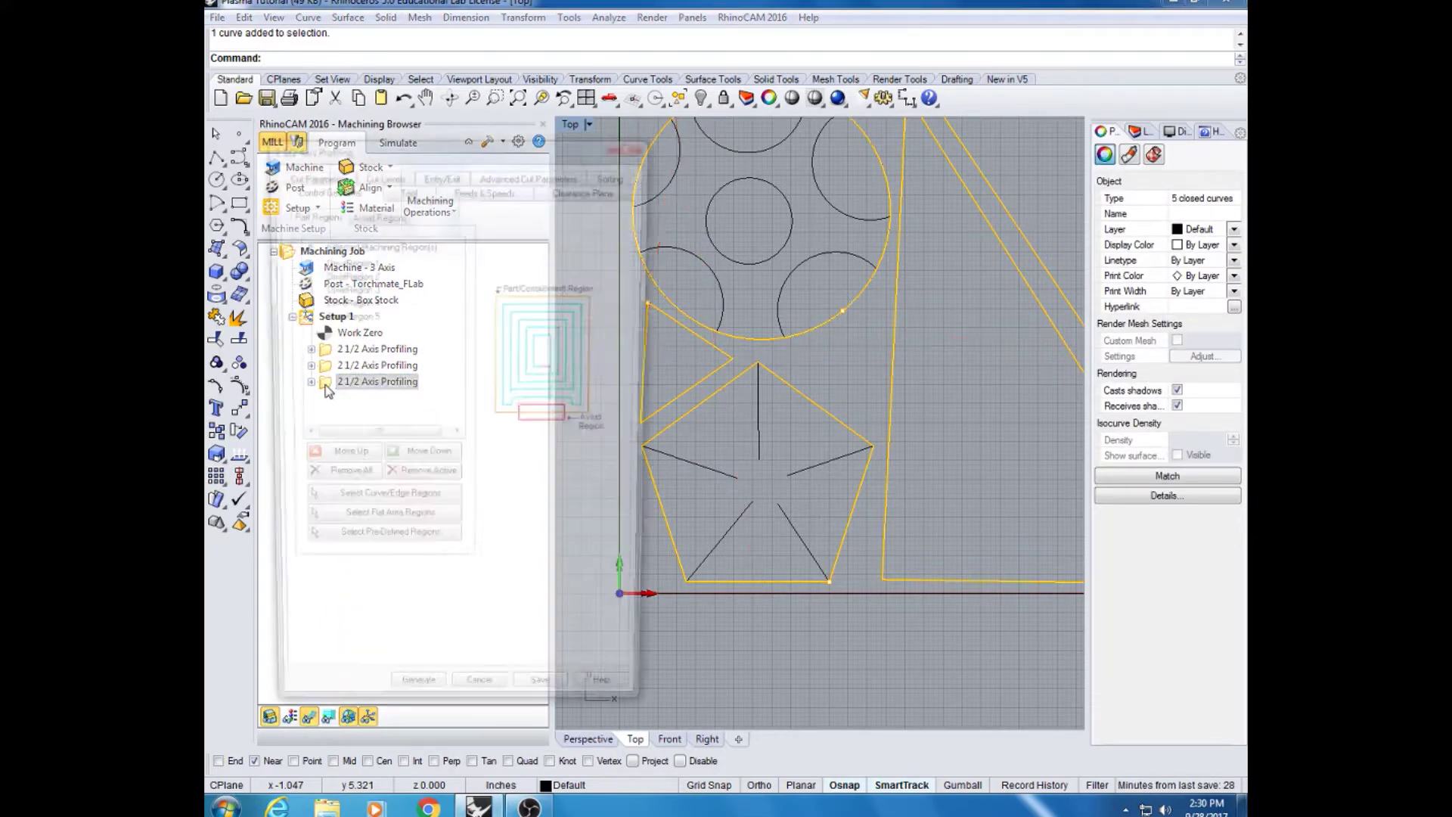
left_click(342, 479)
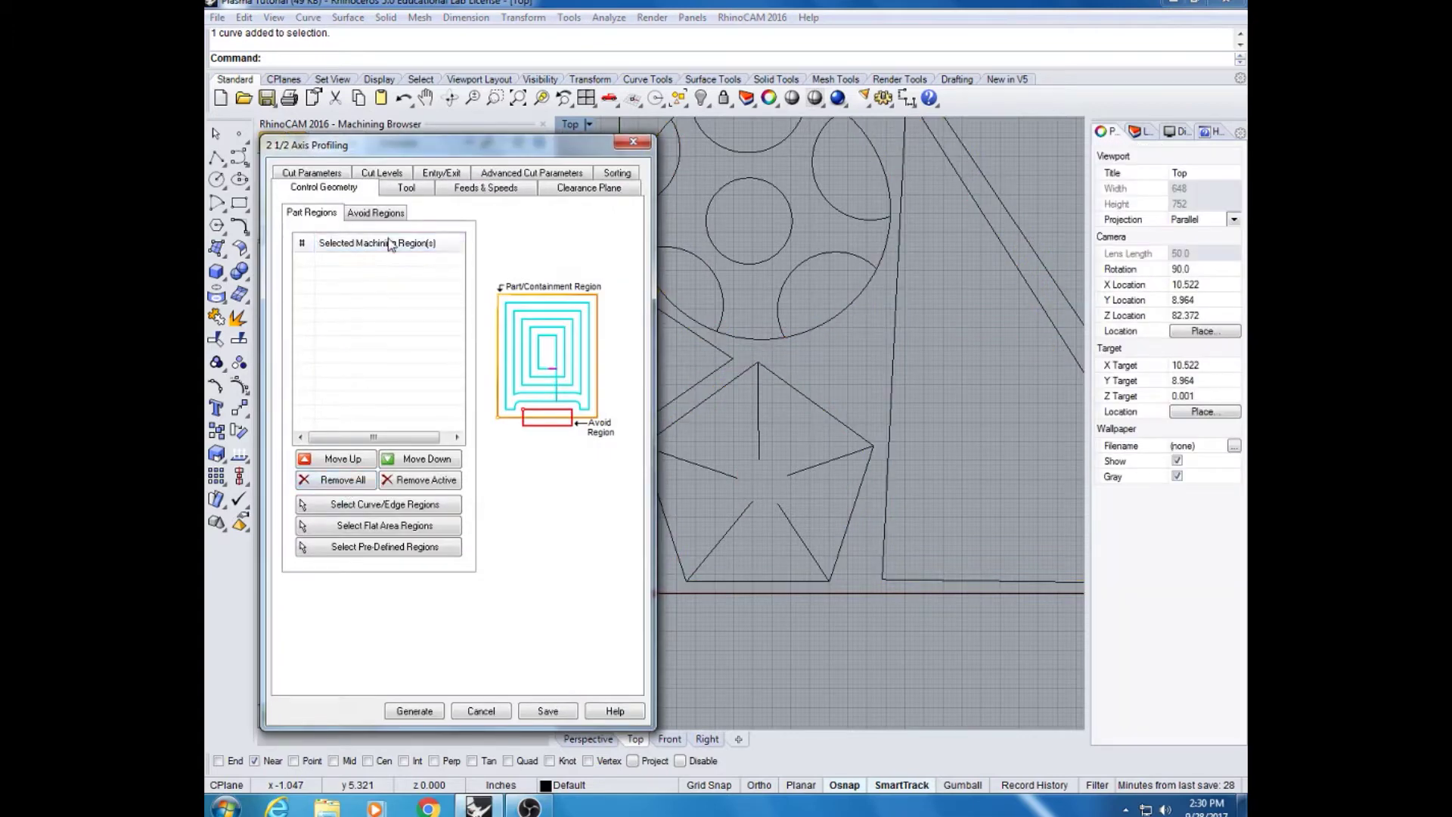
Pick the five interior star lines as the third operation's machining regions
left_click(454, 506)
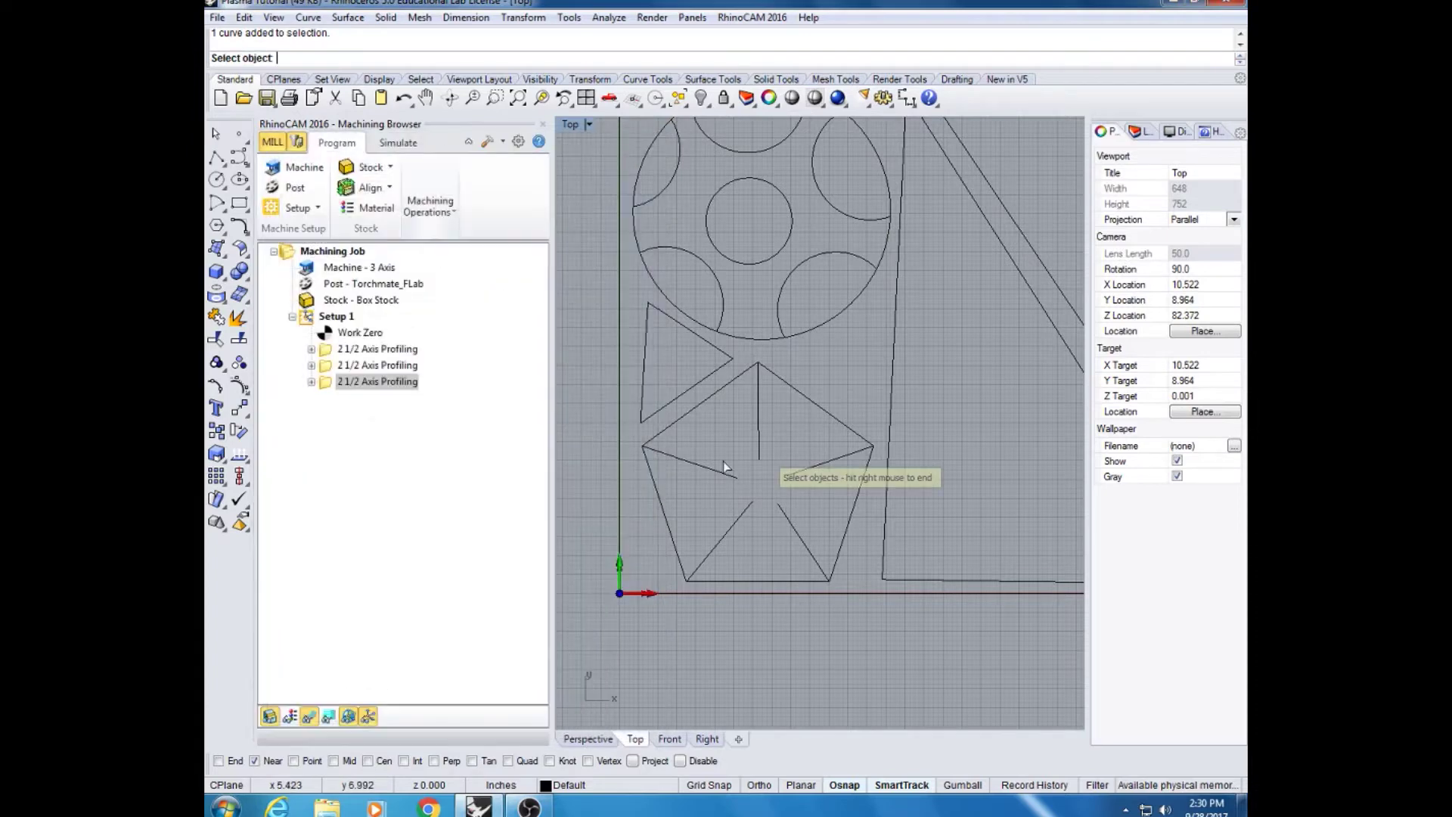
left_click(758, 446)
left_click(840, 457)
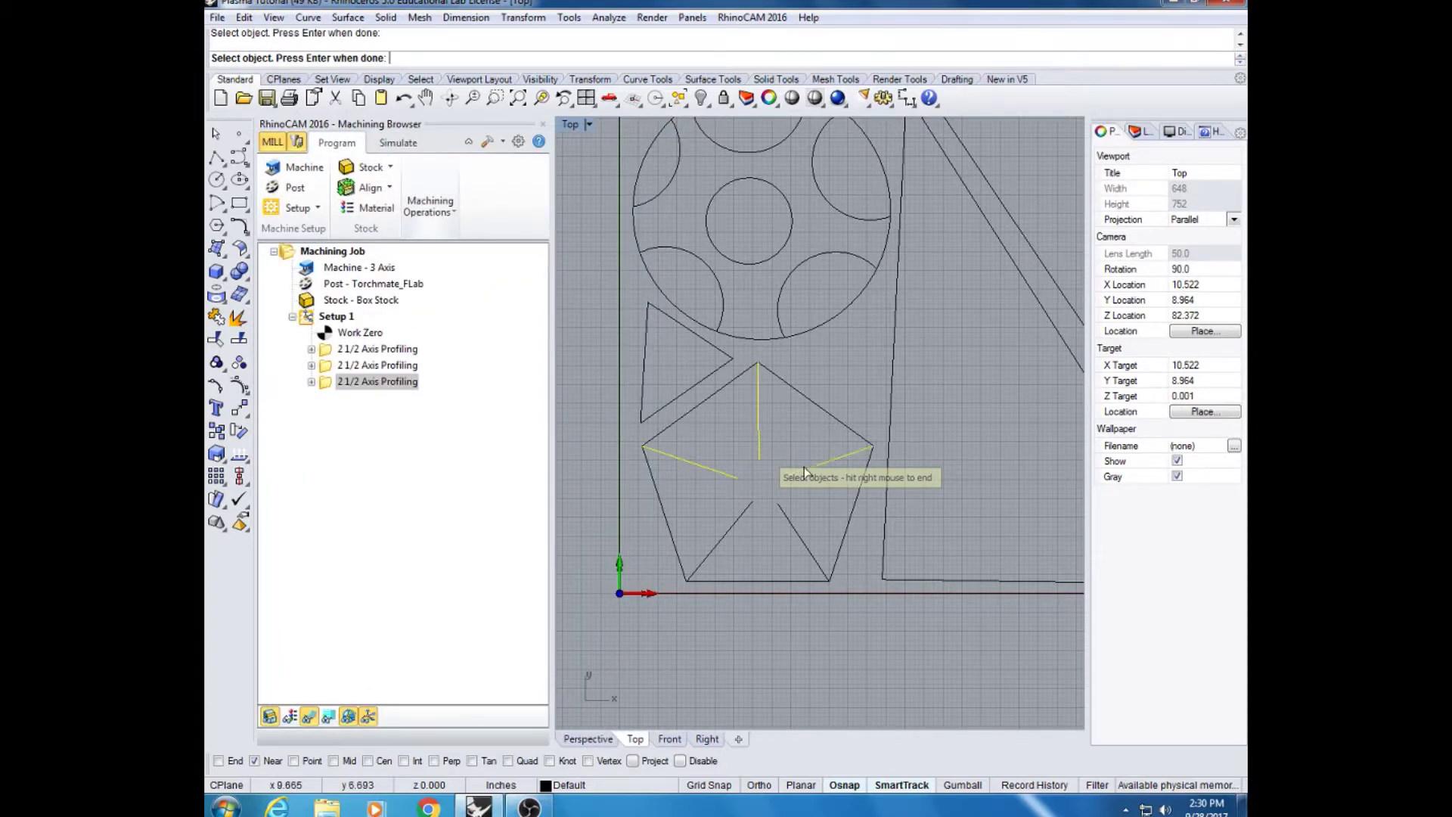
left_click(803, 544)
left_click(732, 531)
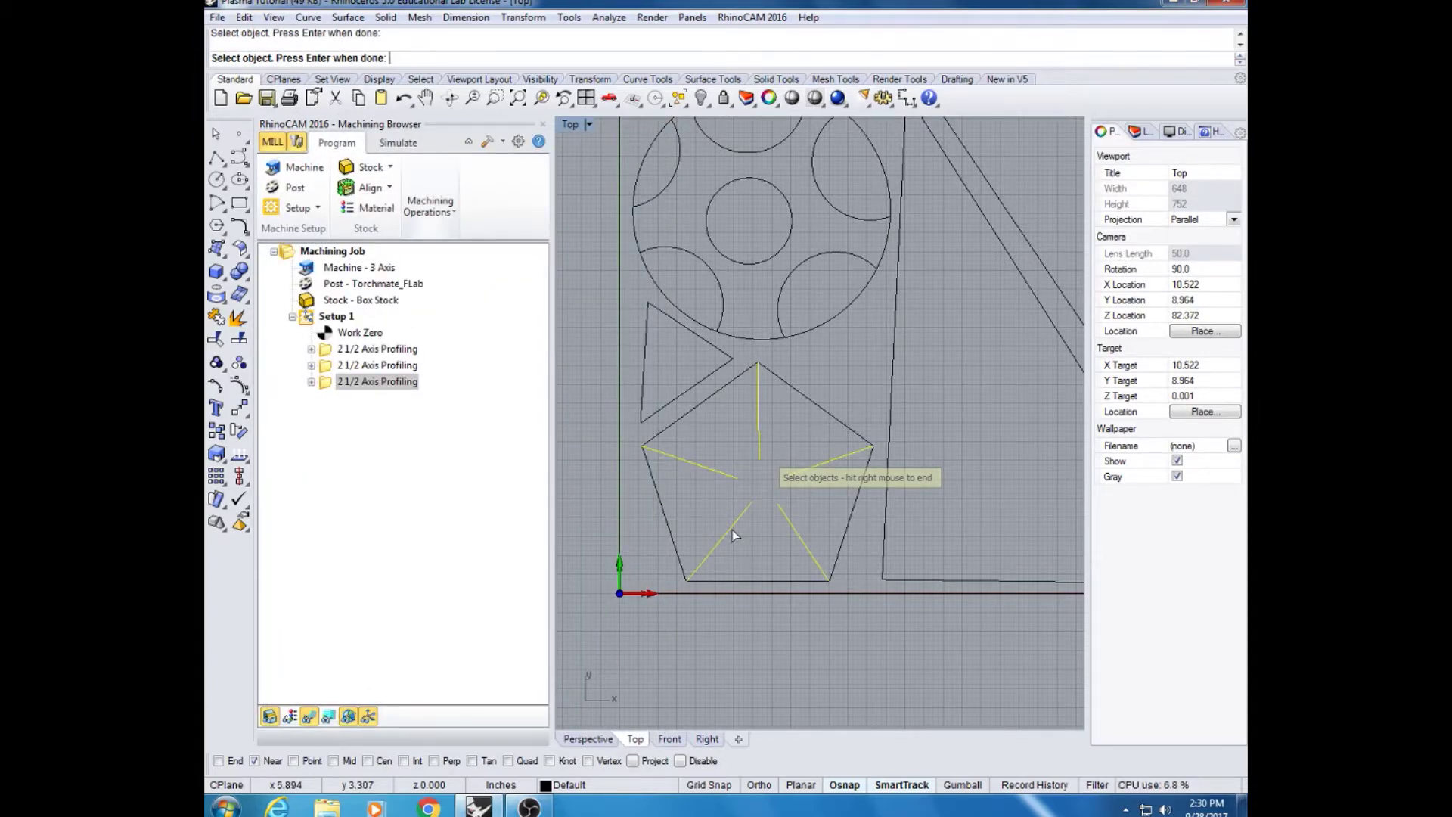
right_click(732, 529)
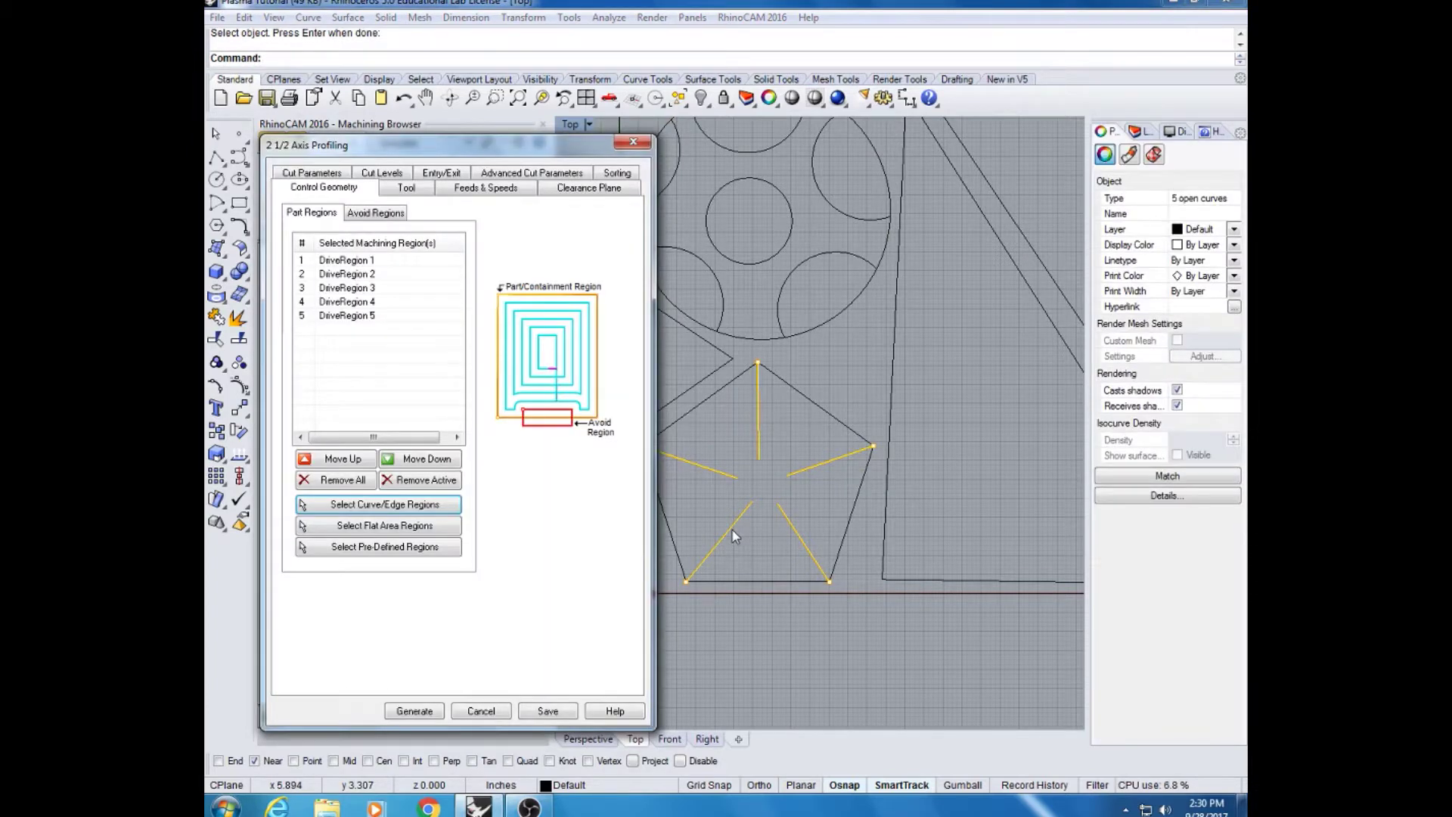
left_click(340, 175)
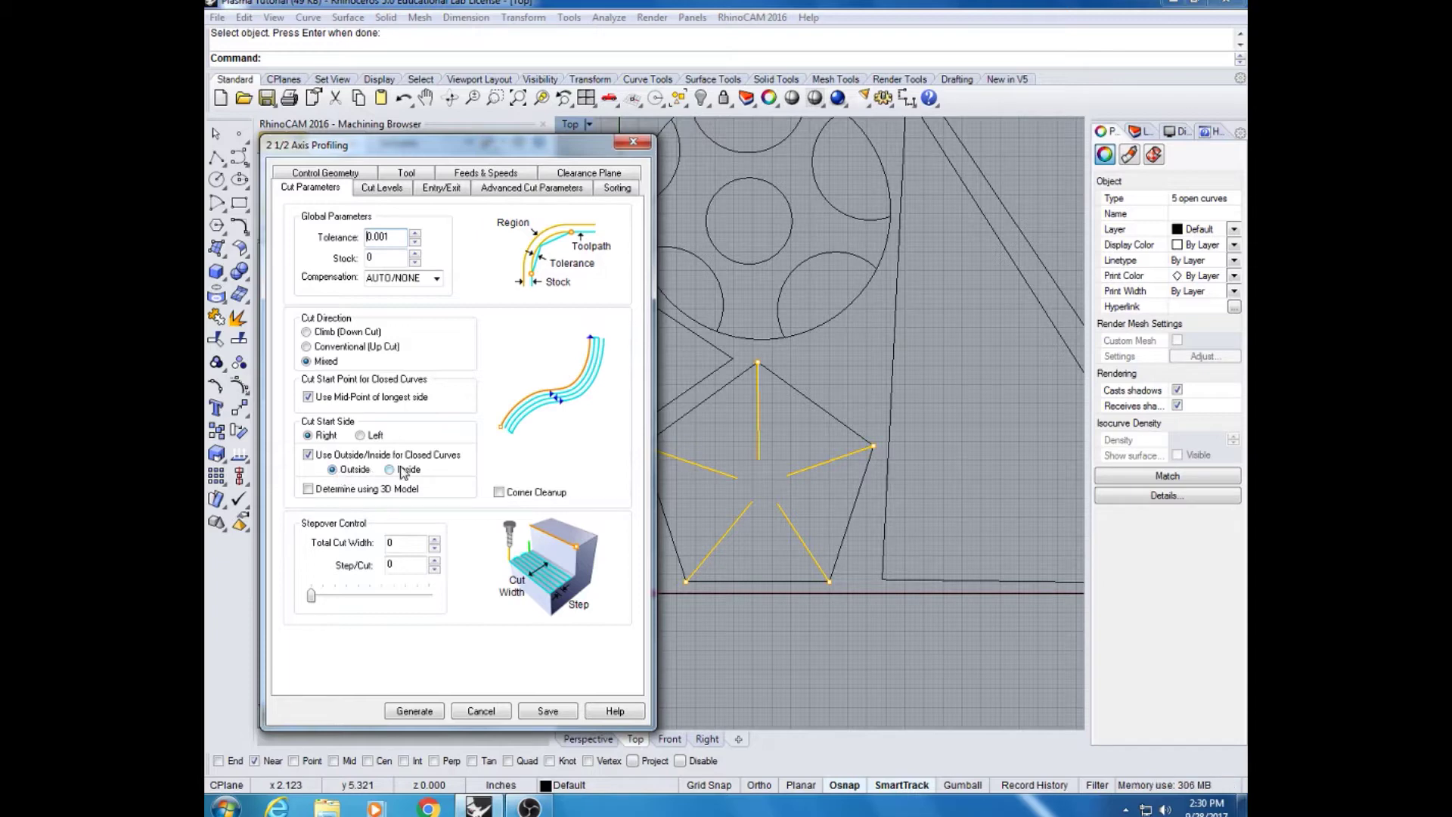
left_click(415, 712)
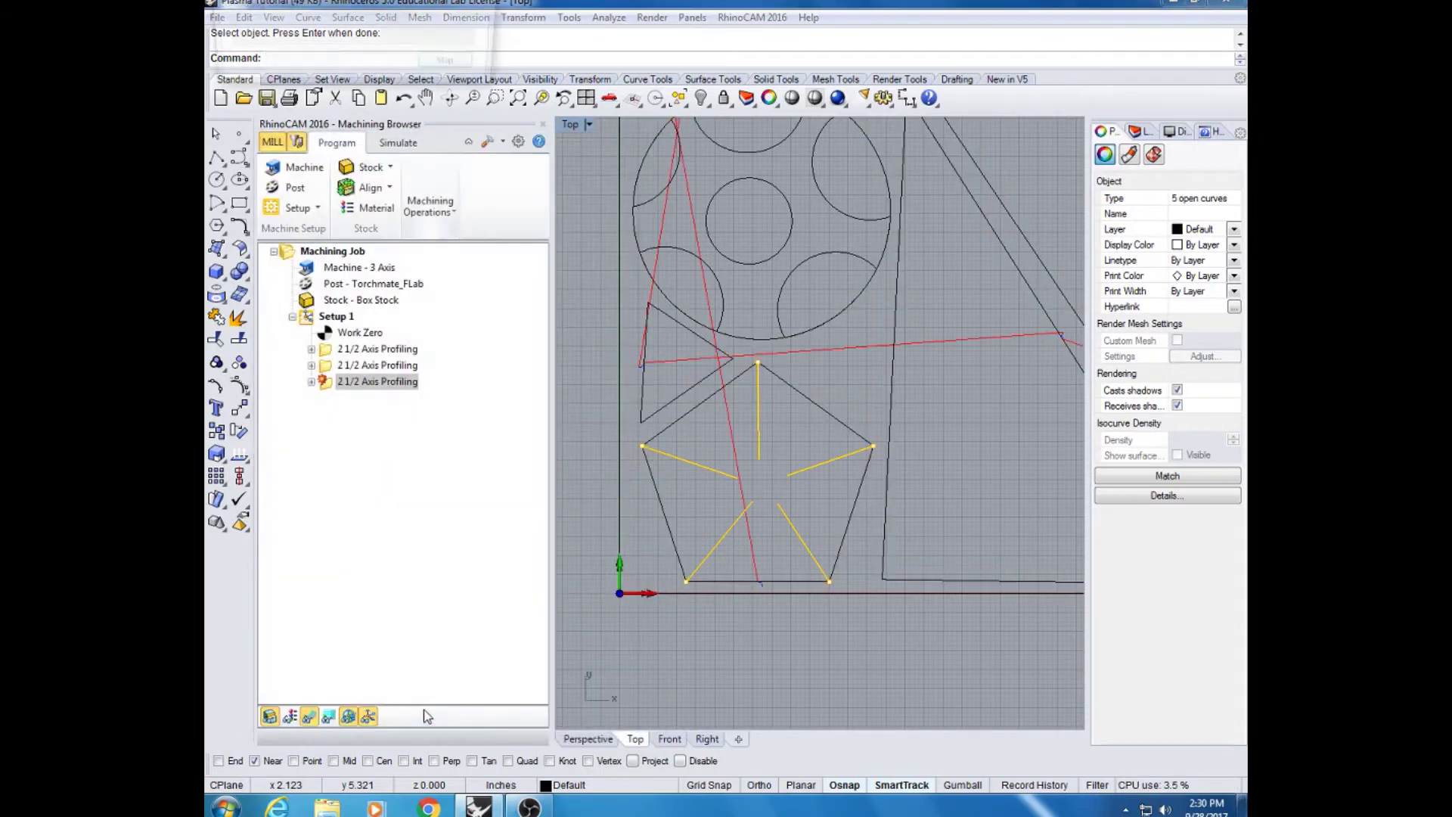
scroll(764, 485, "up", 3)
scroll(764, 484, "down", 4)
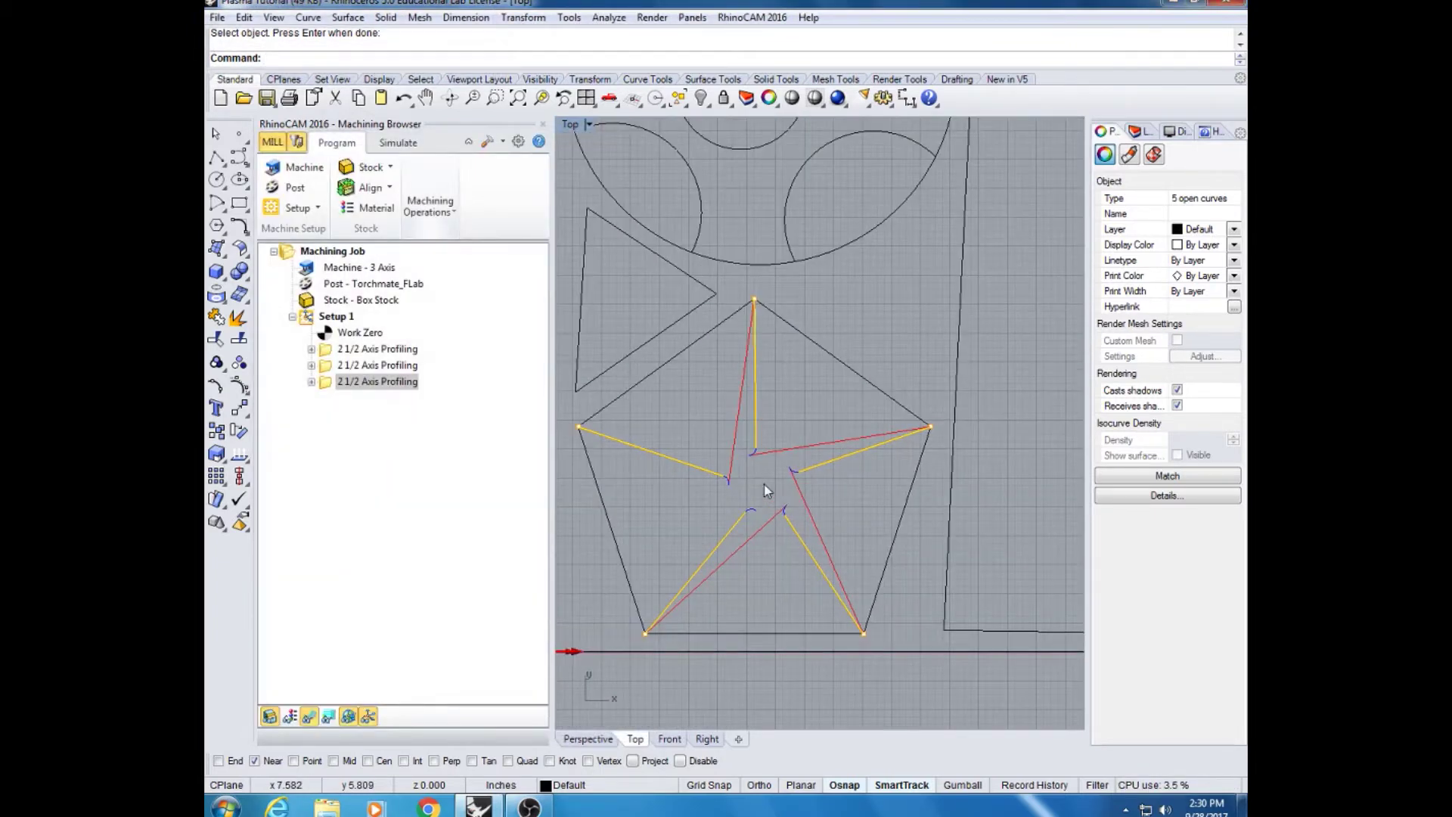
scroll(756, 486, "up", 3)
scroll(726, 483, "up", 5)
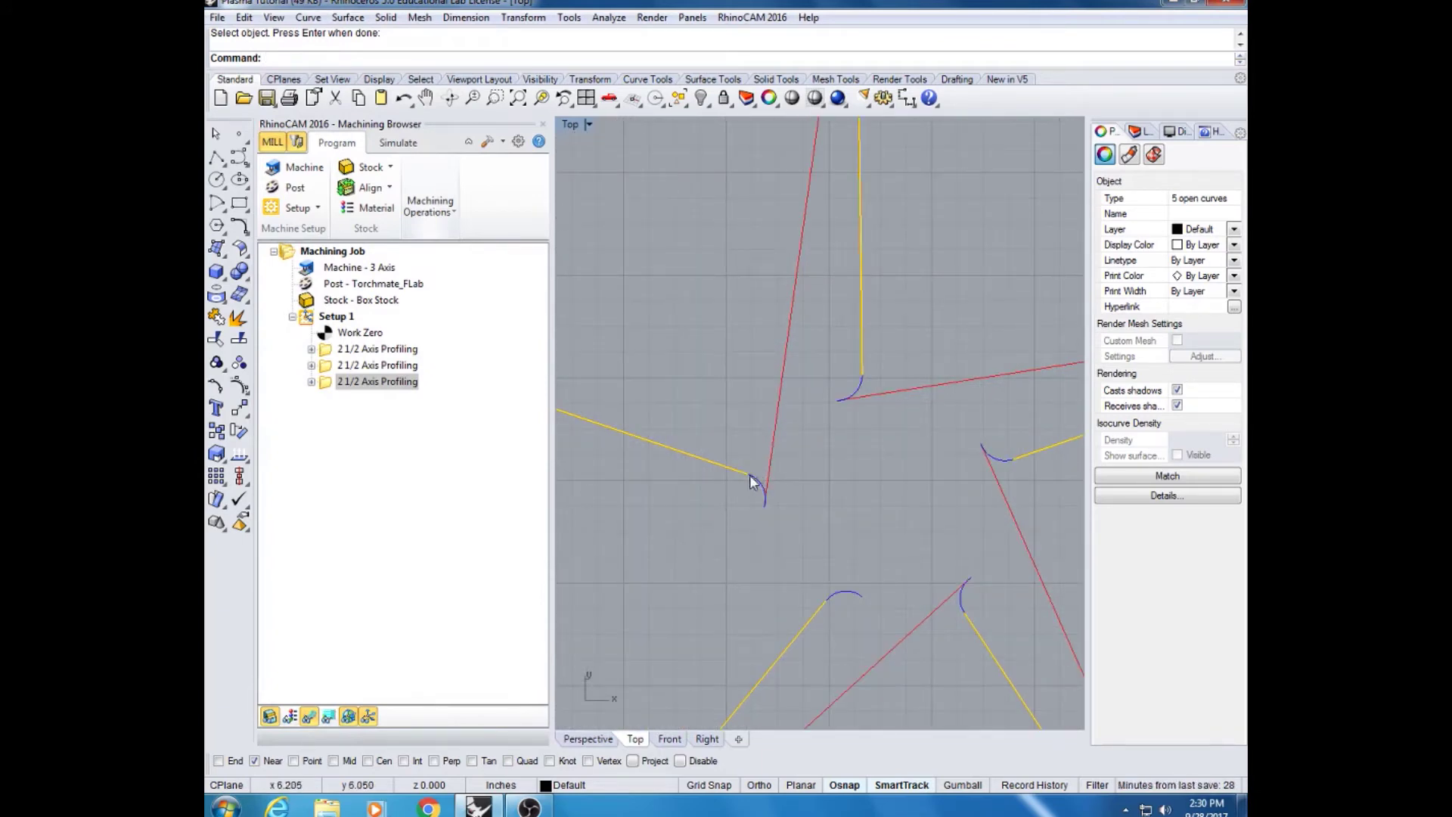
scroll(752, 481, "down", 3)
scroll(752, 476, "up", 3)
scroll(748, 478, "down", 4)
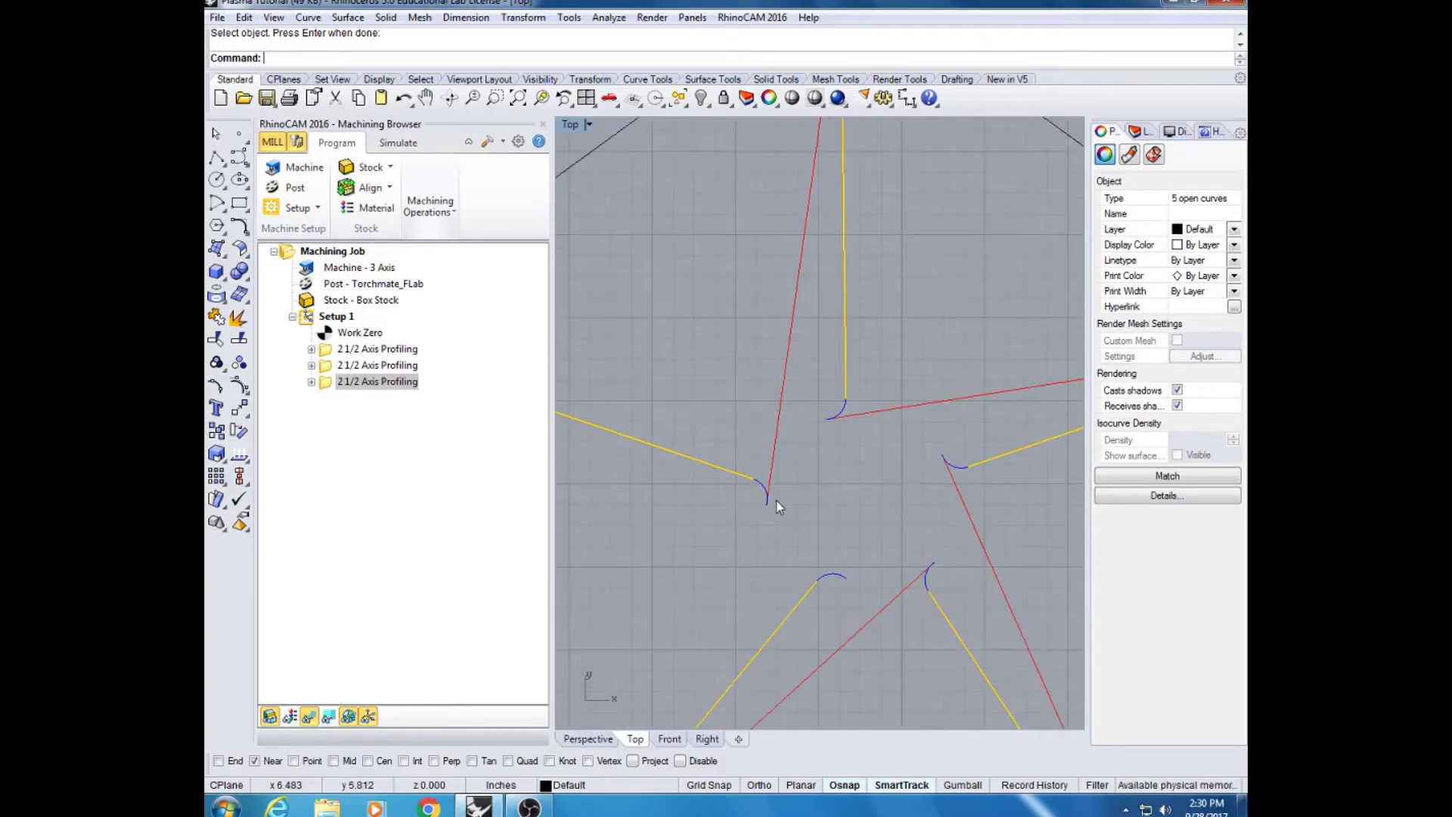
scroll(819, 451, "down", 3)
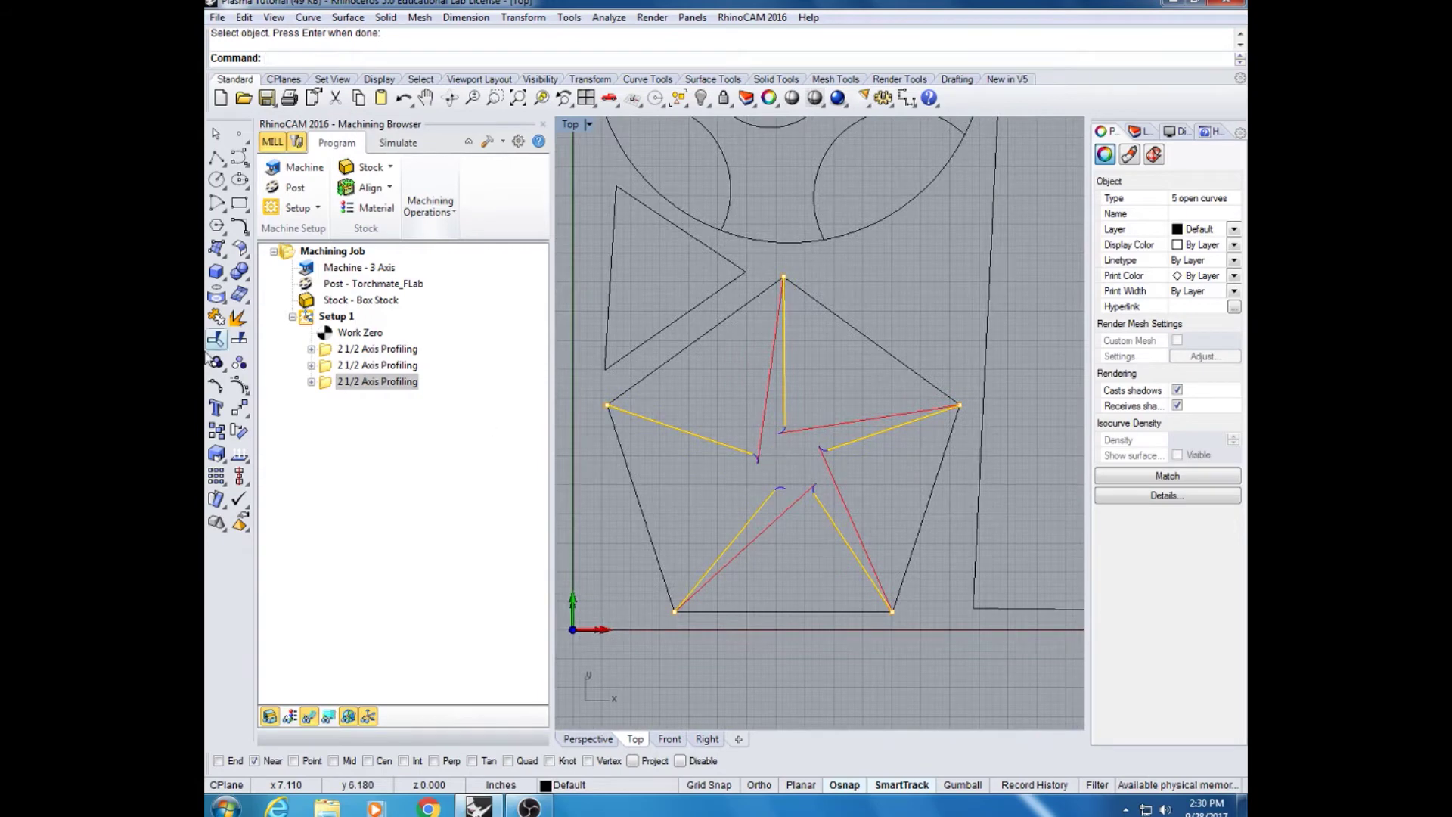
double_click(324, 383)
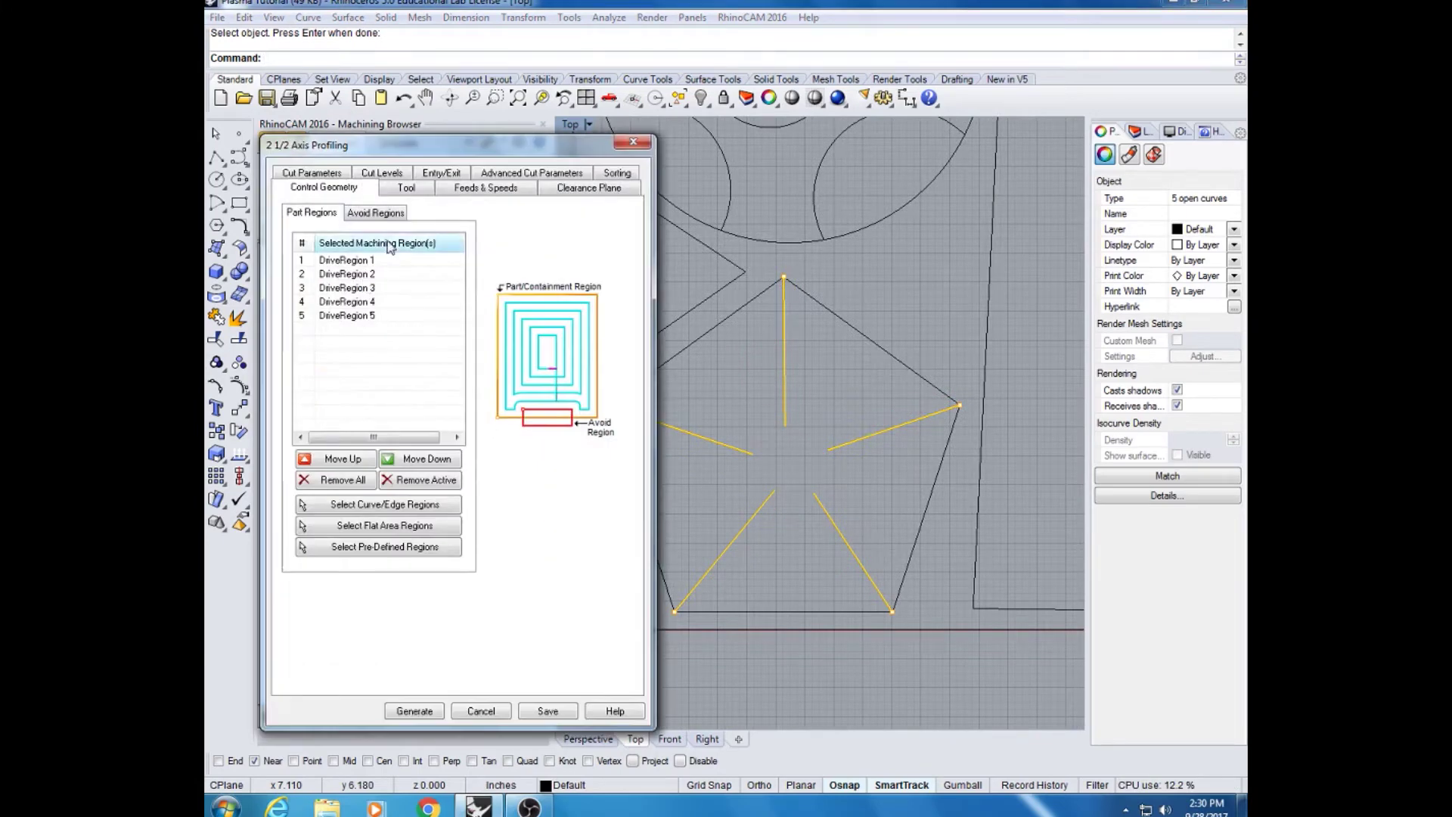
Set the third operation's Entry Motions to None and generate the star-line toolpath
left_click(442, 173)
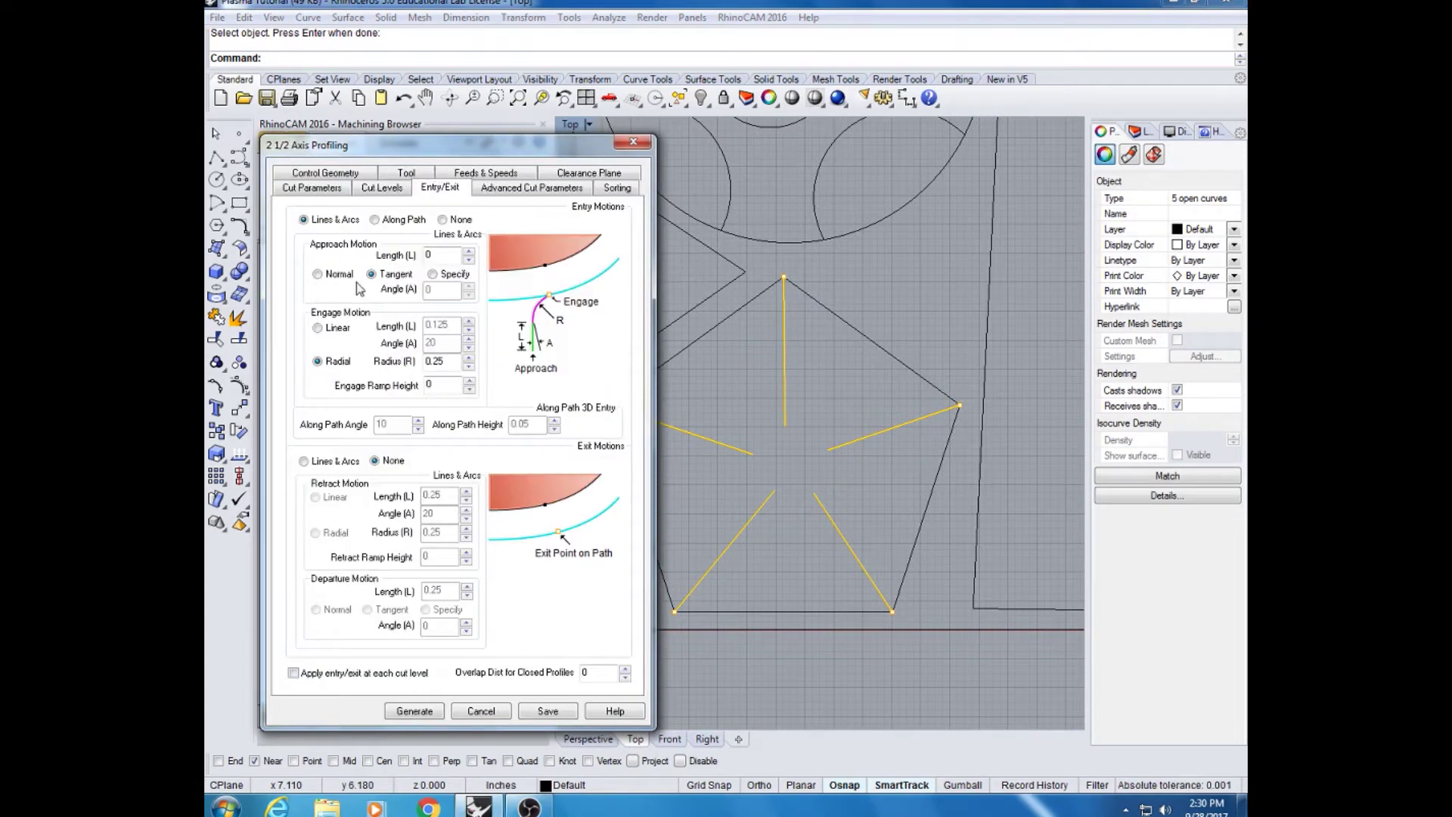
left_click(443, 220)
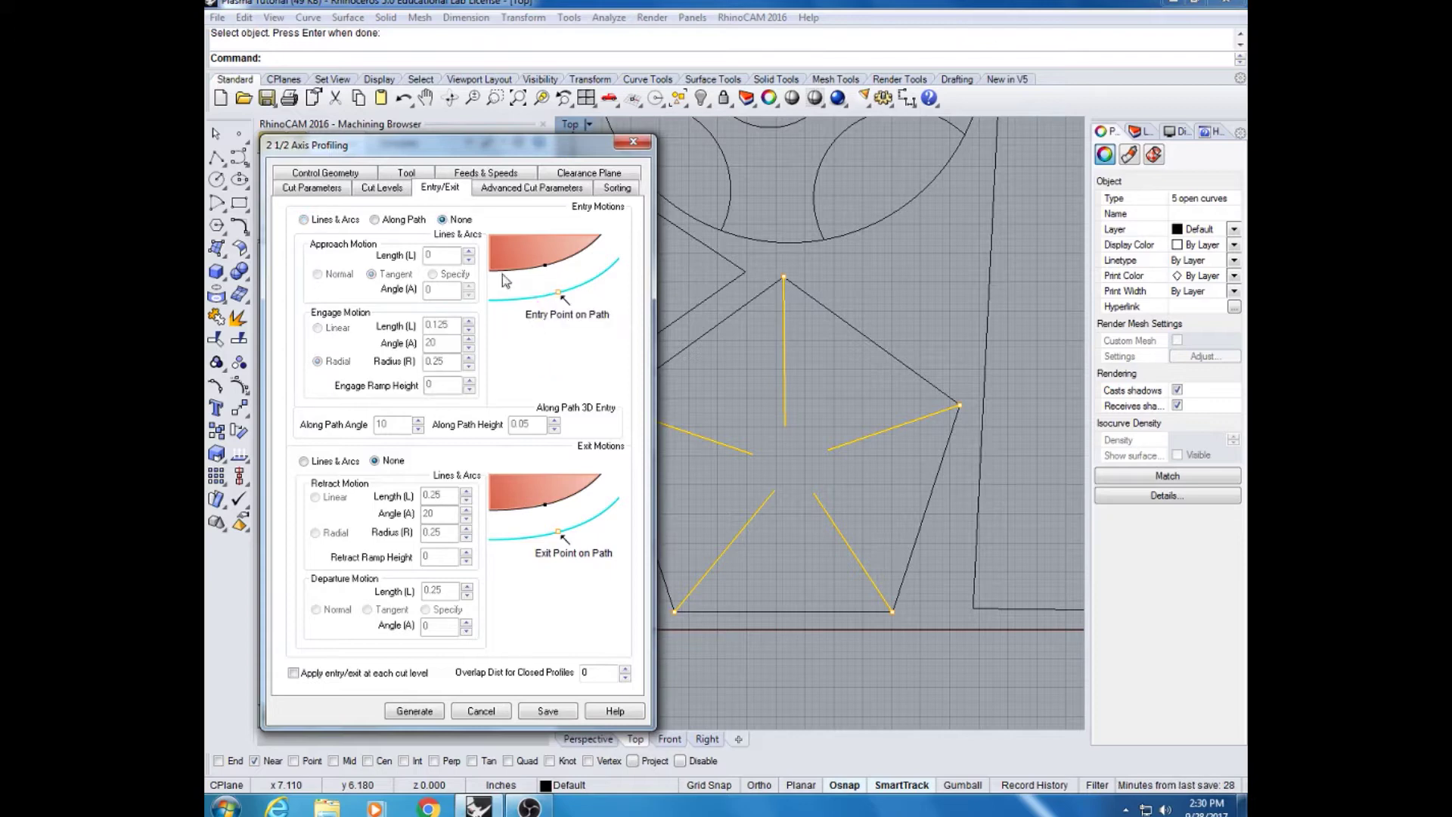
left_click(414, 712)
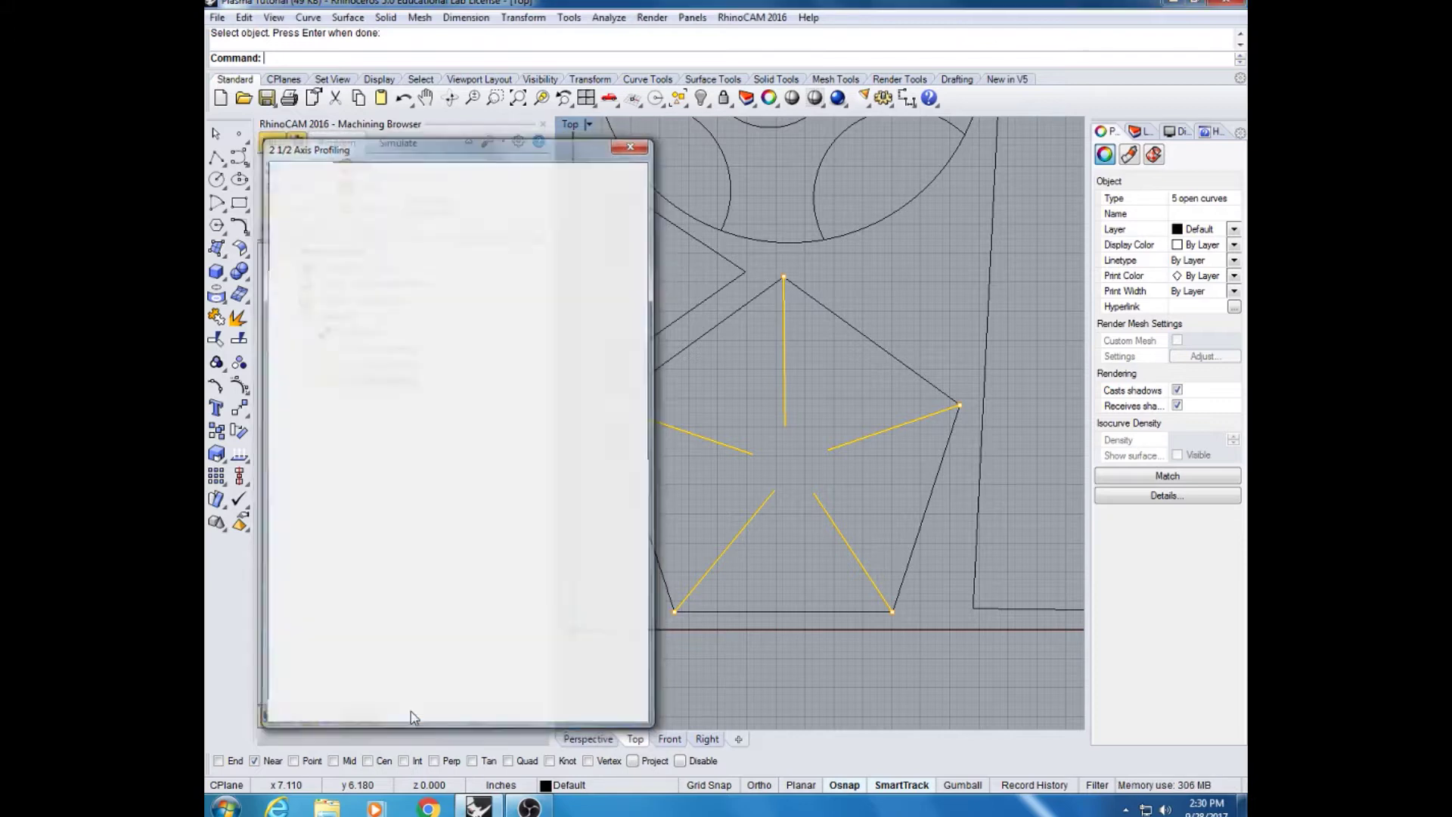
scroll(820, 495, "up", 2)
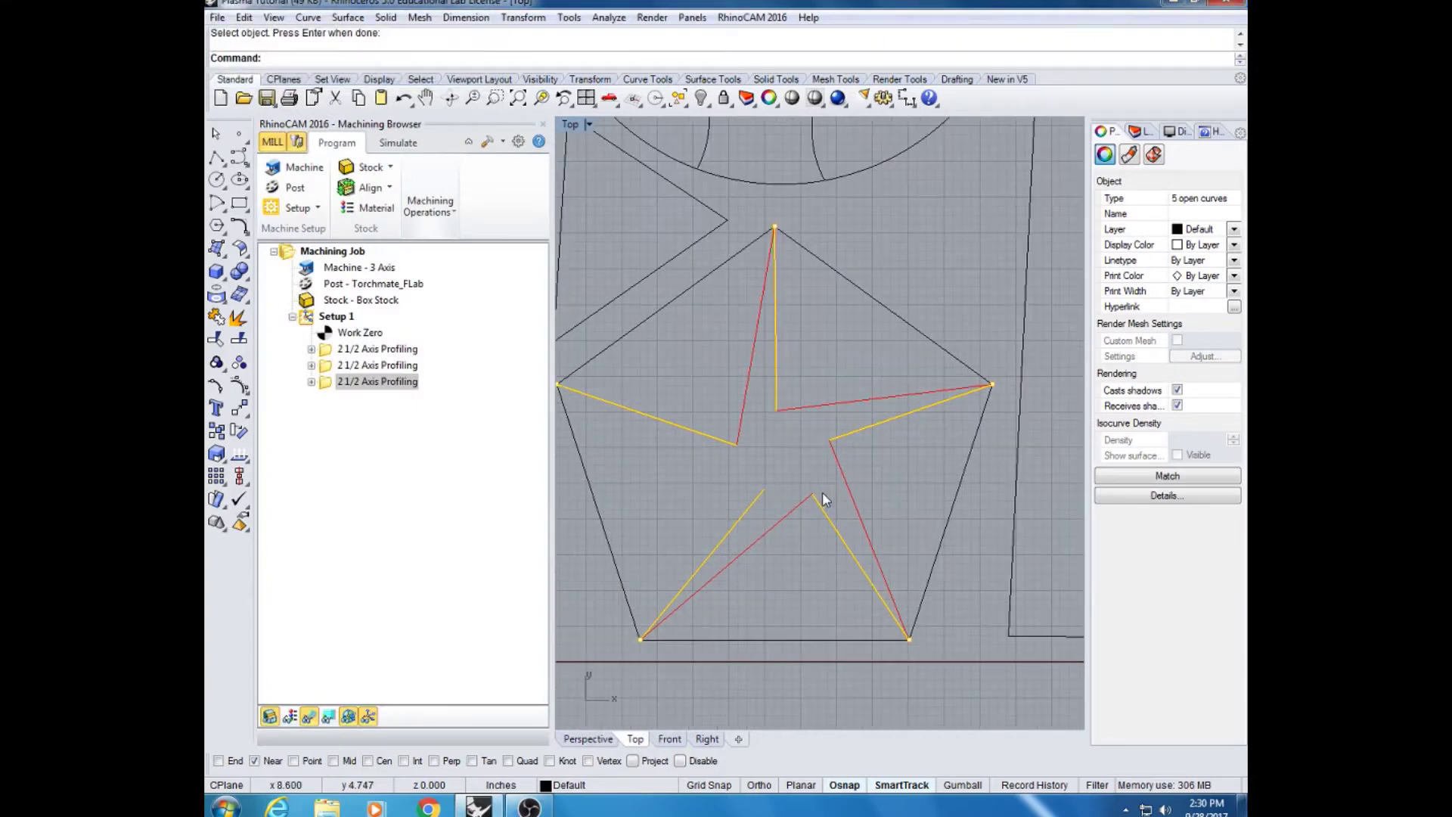
scroll(809, 499, "up", 3)
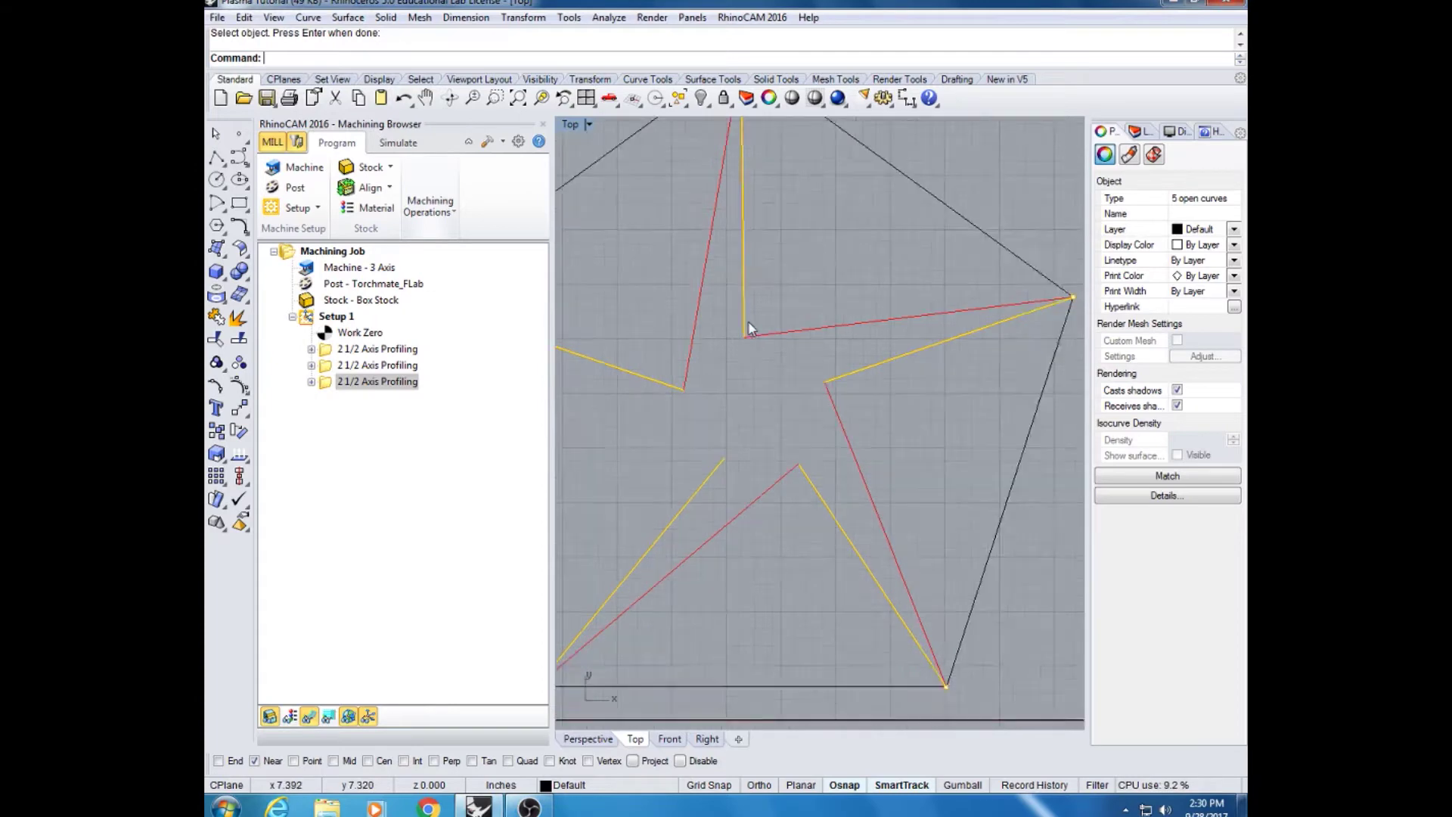
scroll(749, 322, "down", 4)
scroll(763, 378, "down", 4)
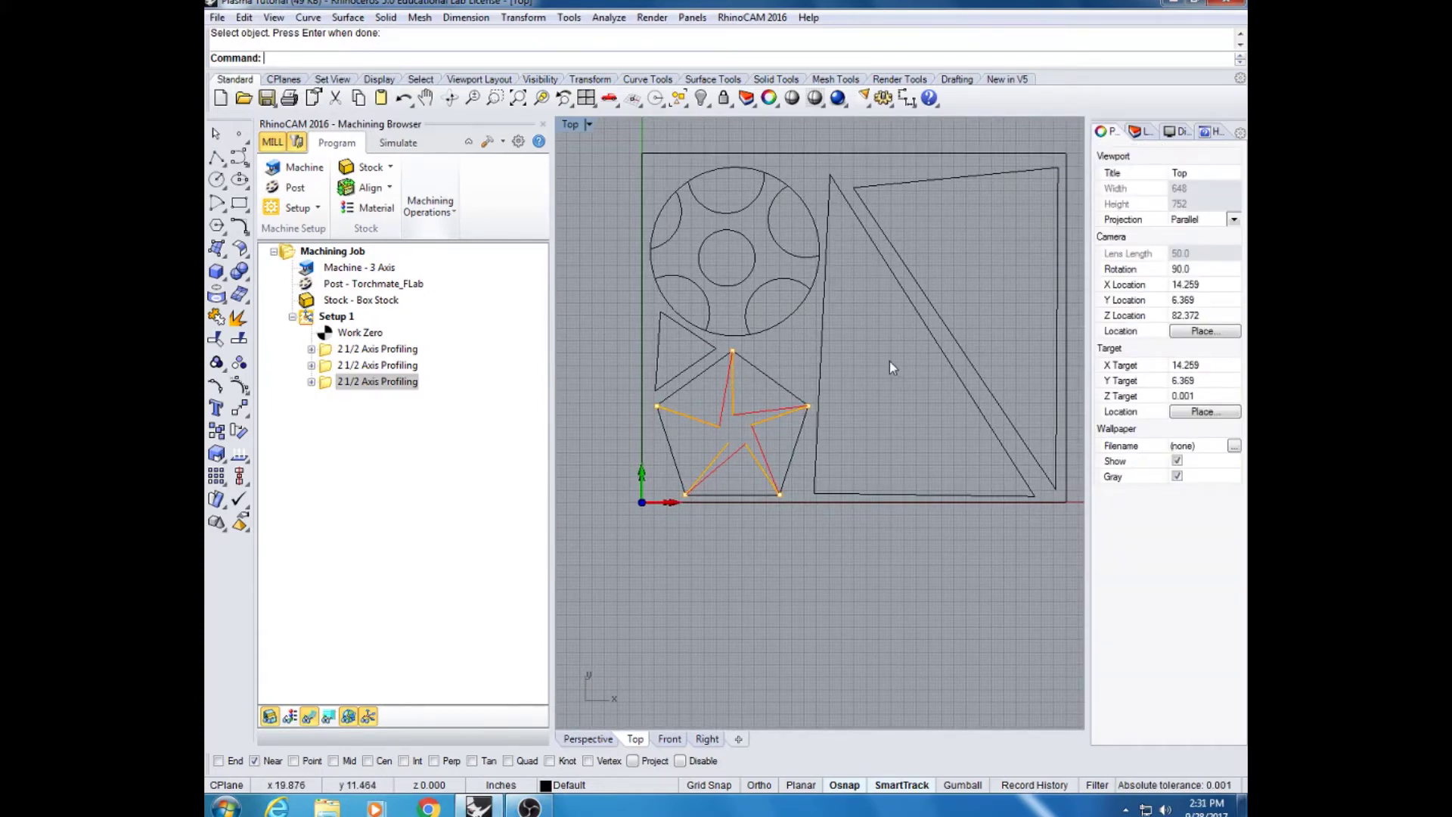
right_click_drag(891, 367, 874, 449)
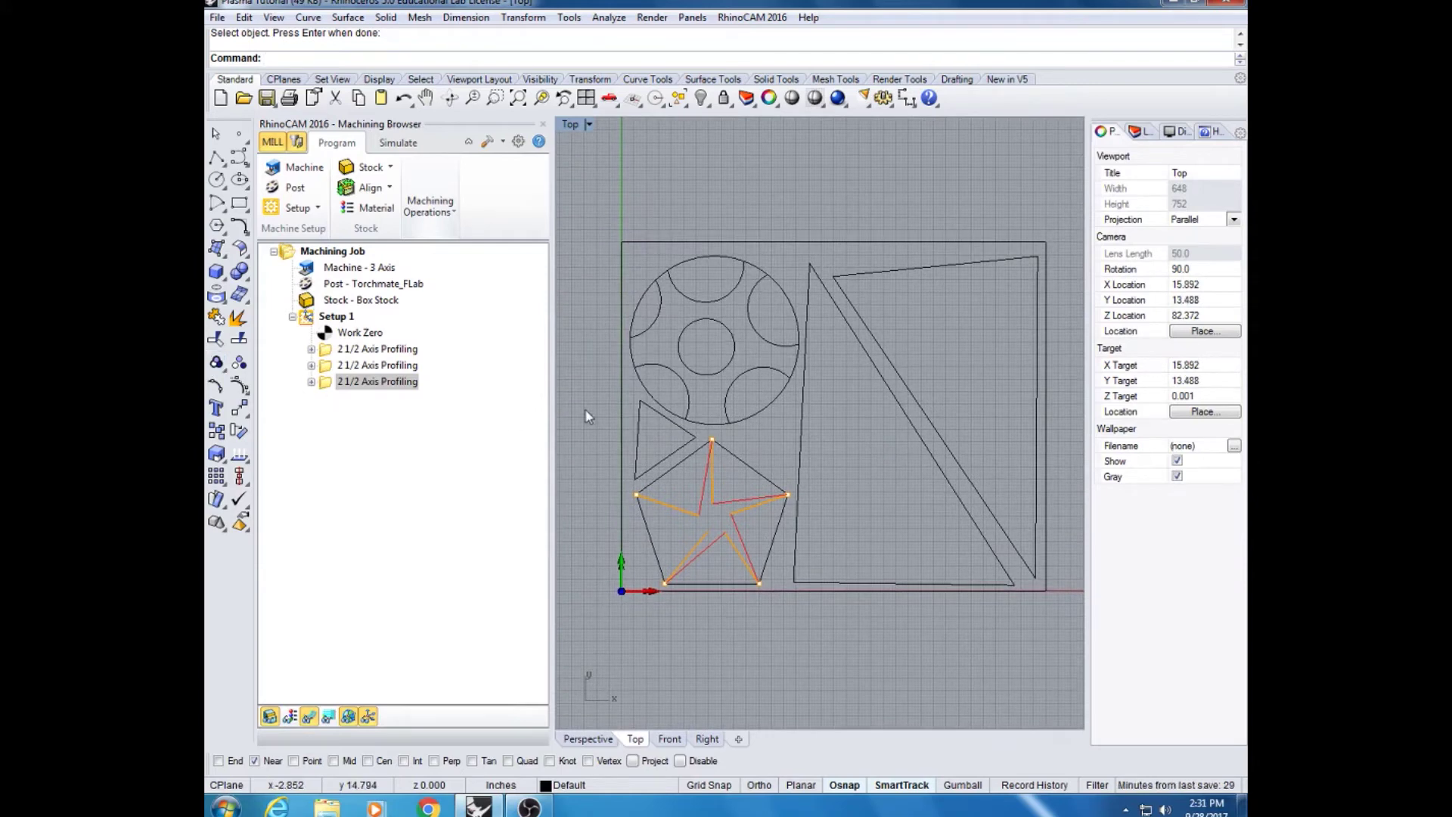
Review which curves each of the three profiling operations cuts, then right-click Setup 1
left_click(328, 351)
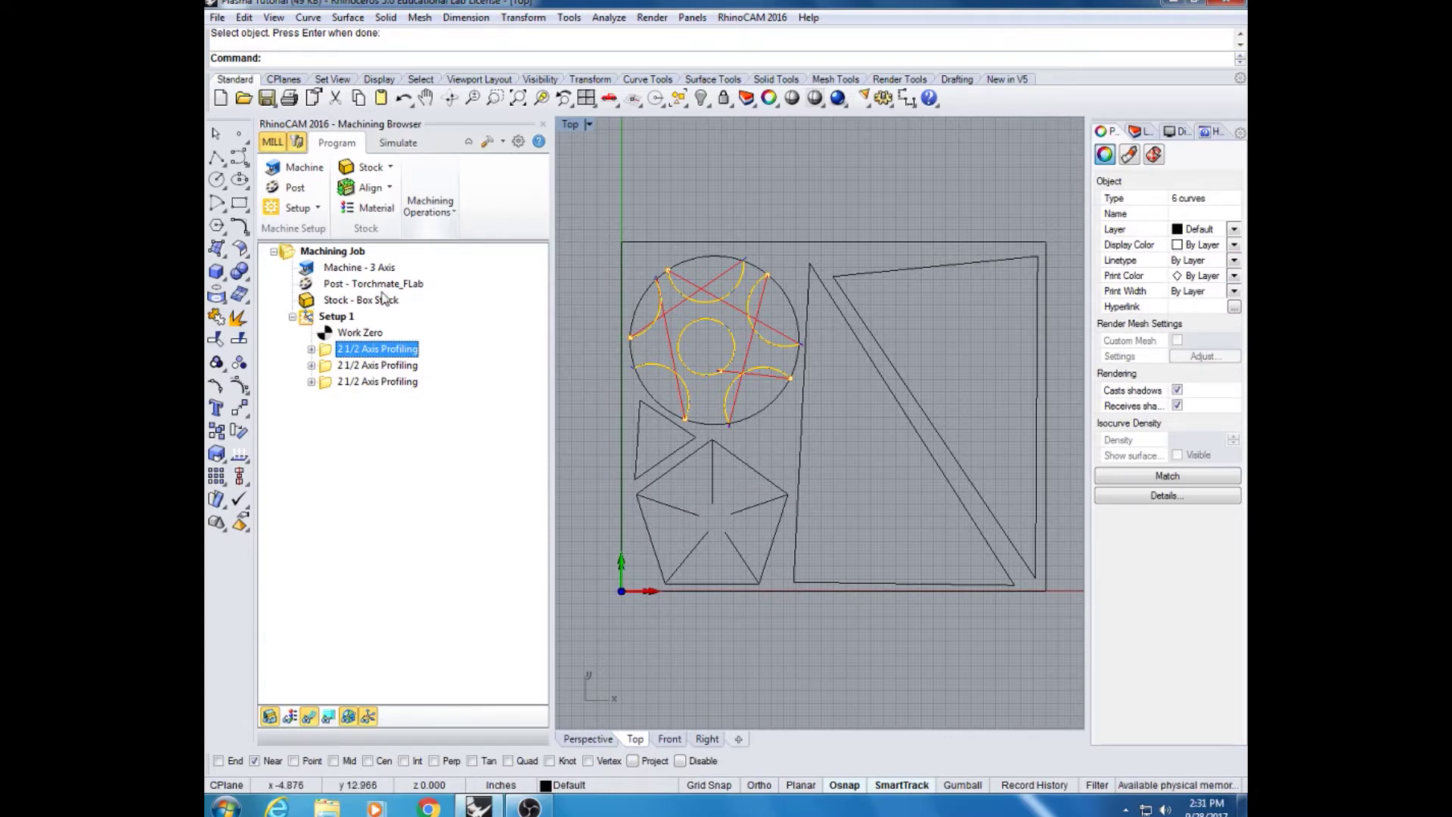
left_click(327, 366)
left_click(327, 383)
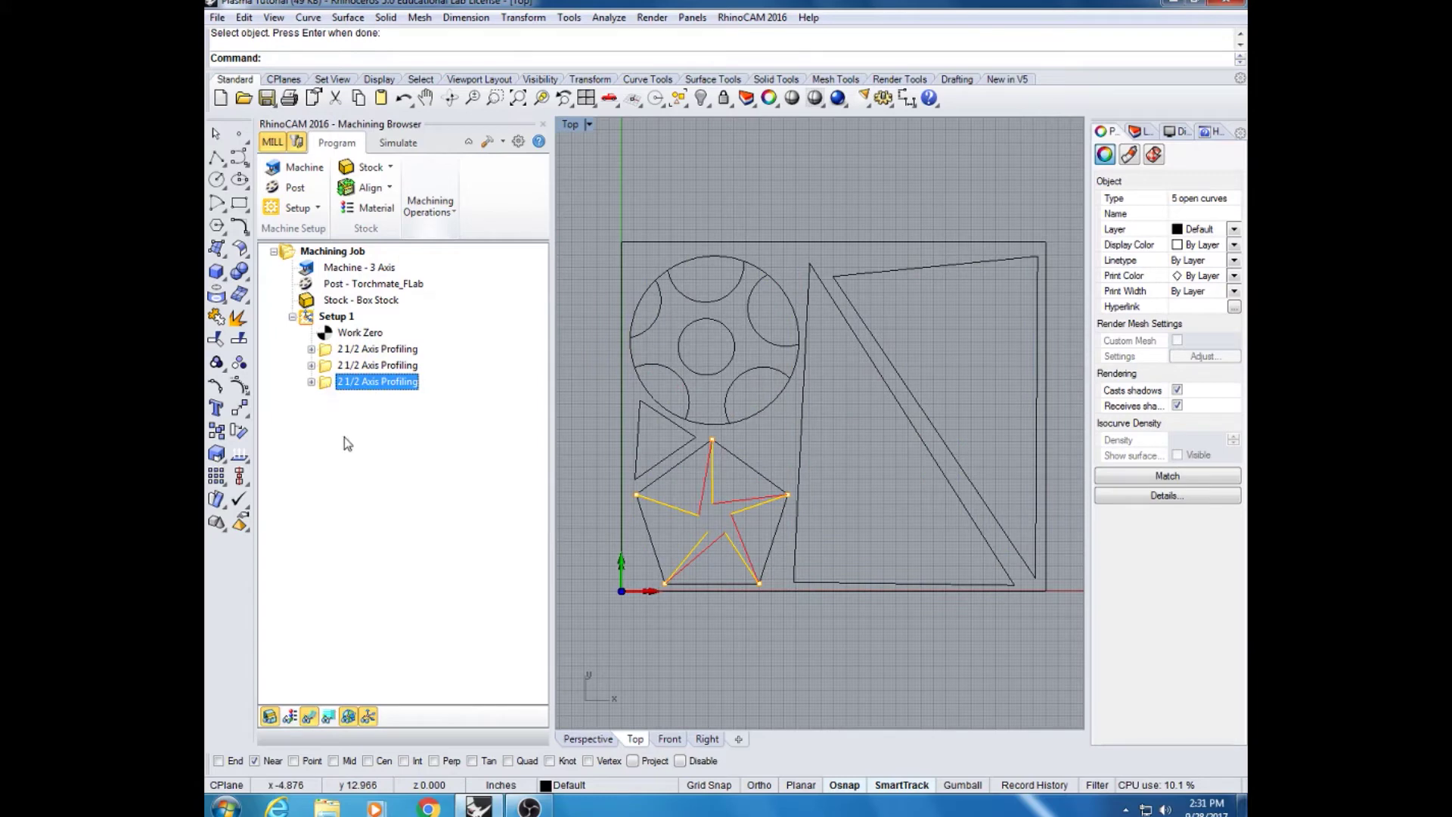
left_click(643, 219)
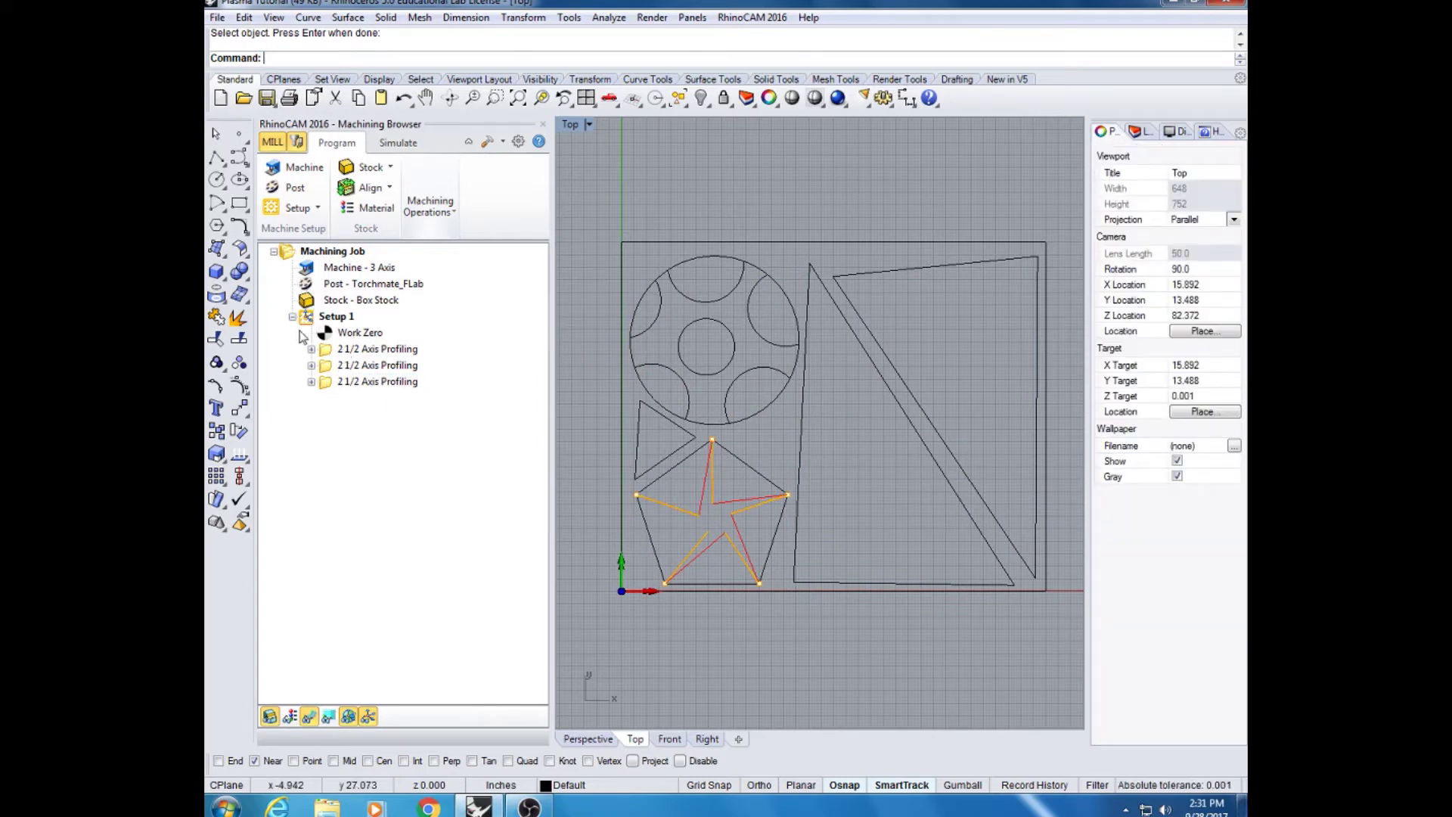
left_click(307, 318)
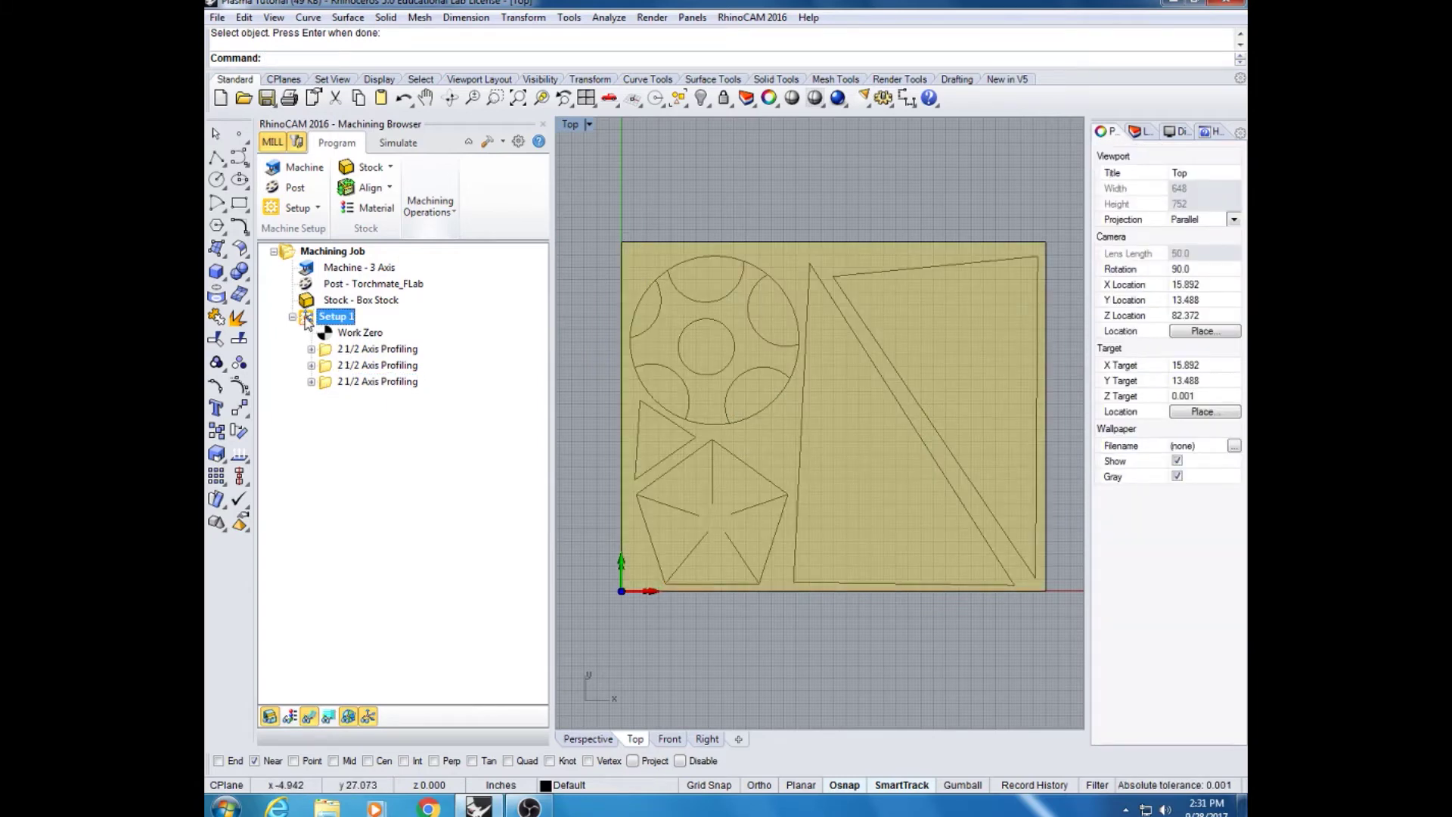
right_click(307, 318)
Post Setup 1's G-code to the Desktop as Plasma Tutorial_Setup 1
left_click(335, 359)
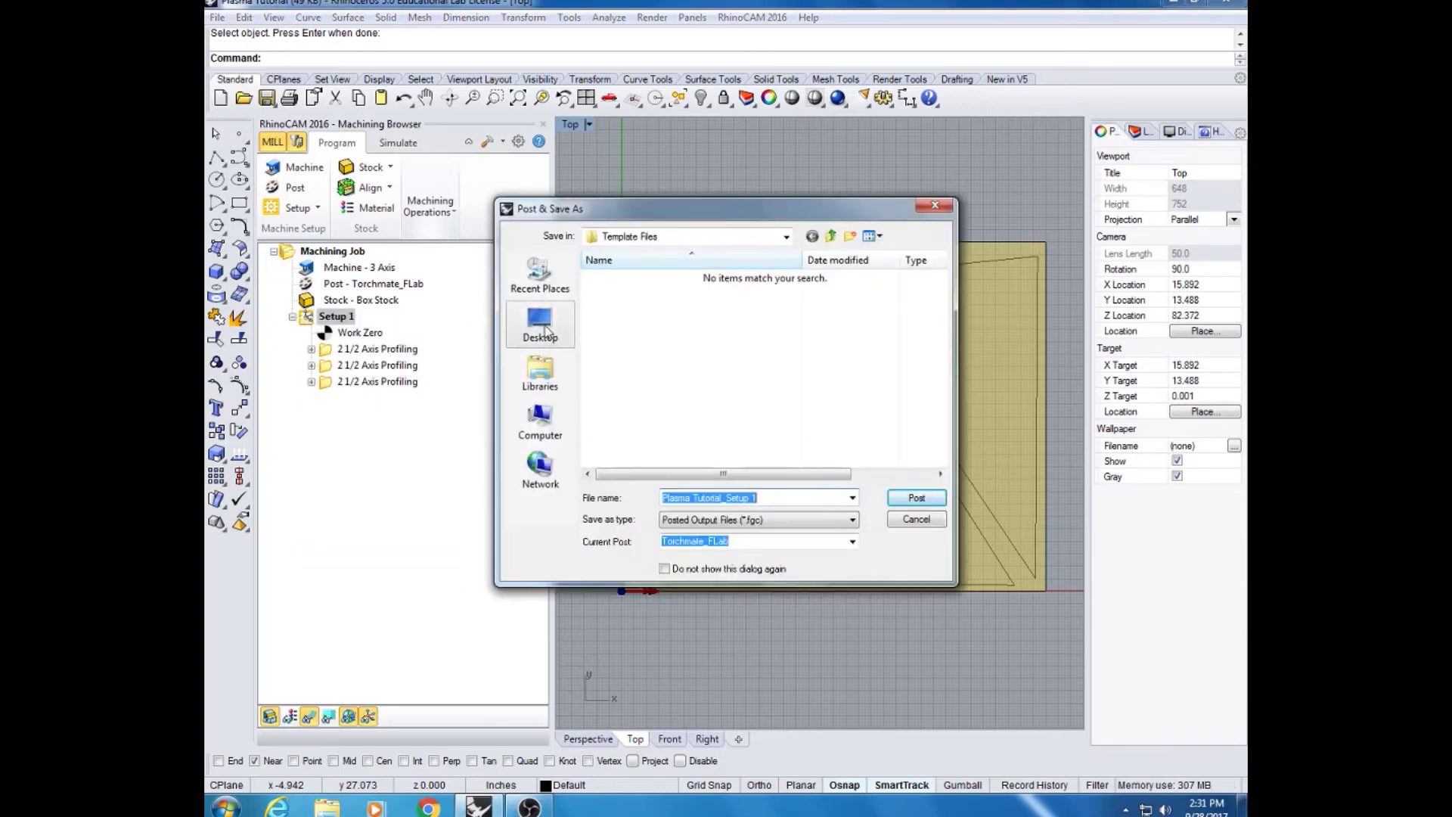
left_click(546, 330)
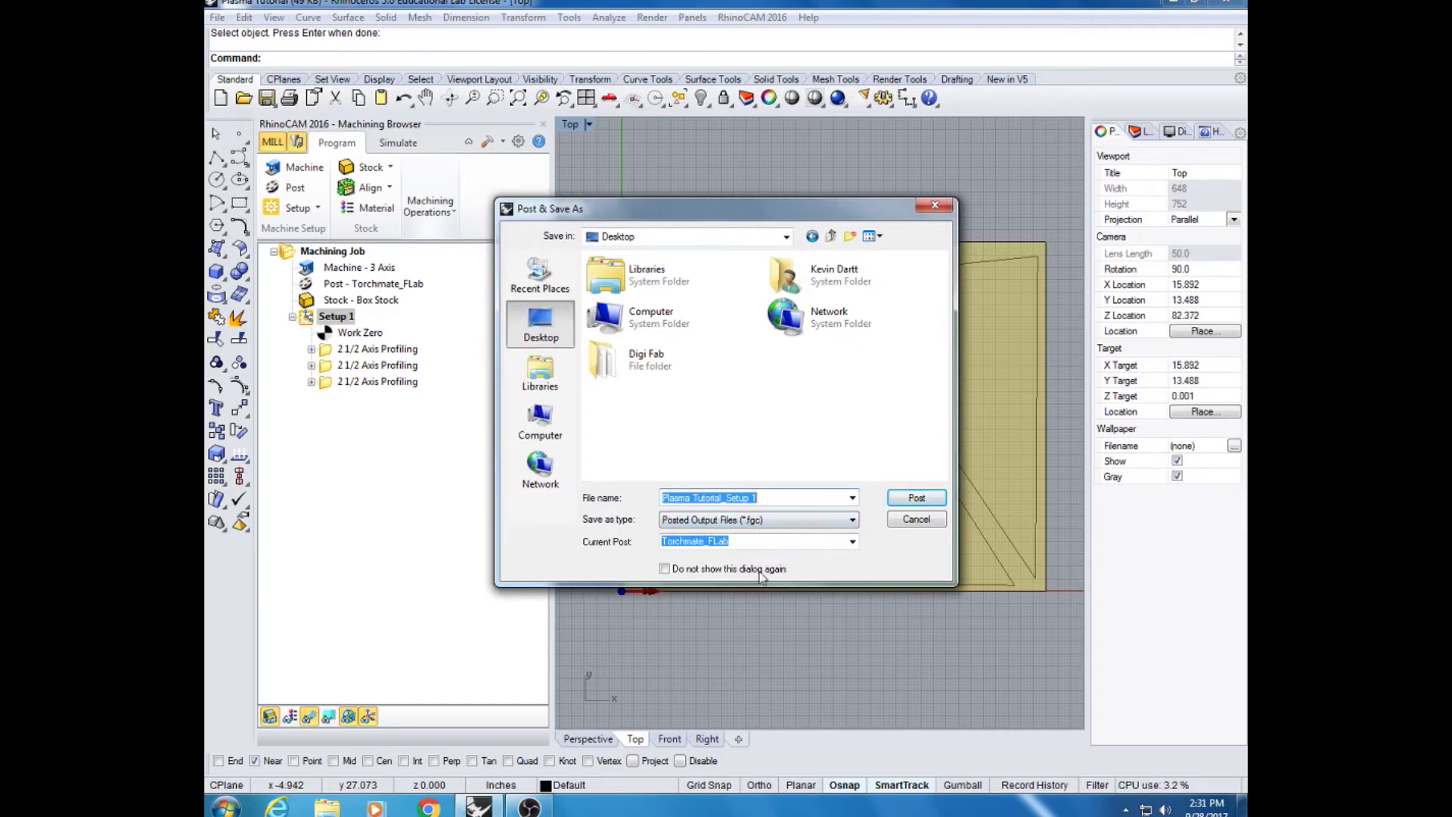
left_click(917, 498)
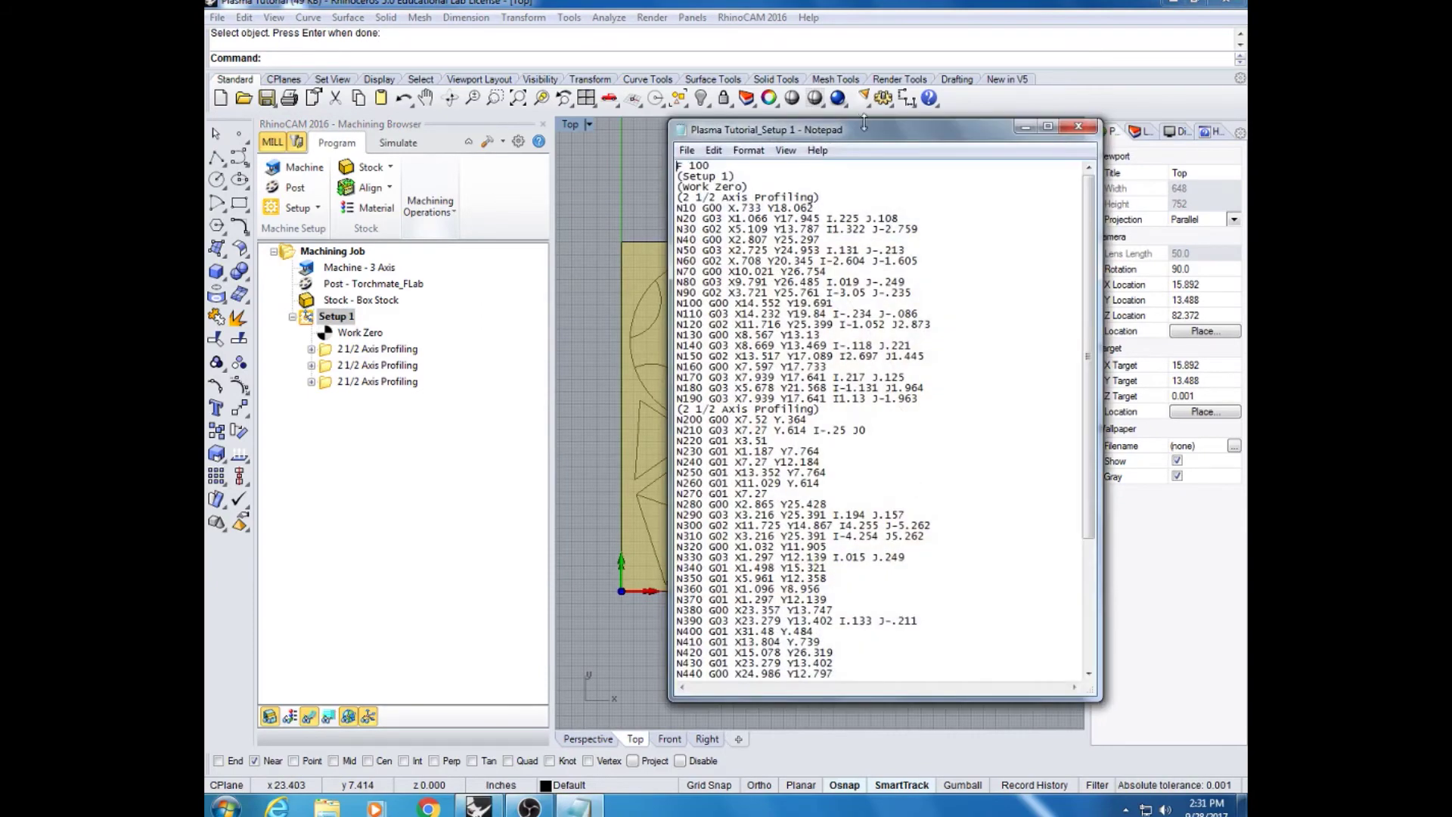
left_click_drag(872, 140, 673, 123)
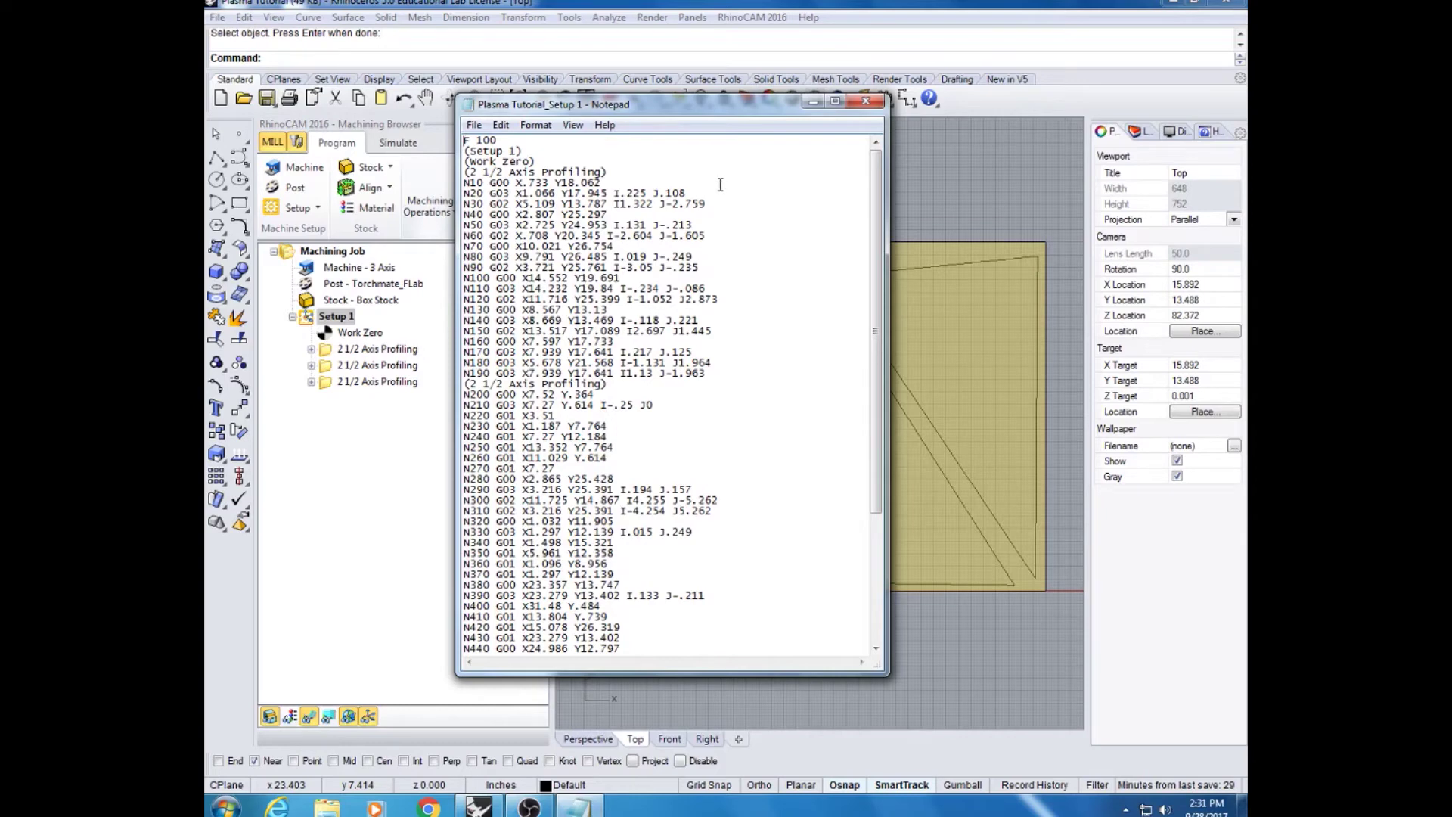
left_click_drag(878, 216, 866, 344)
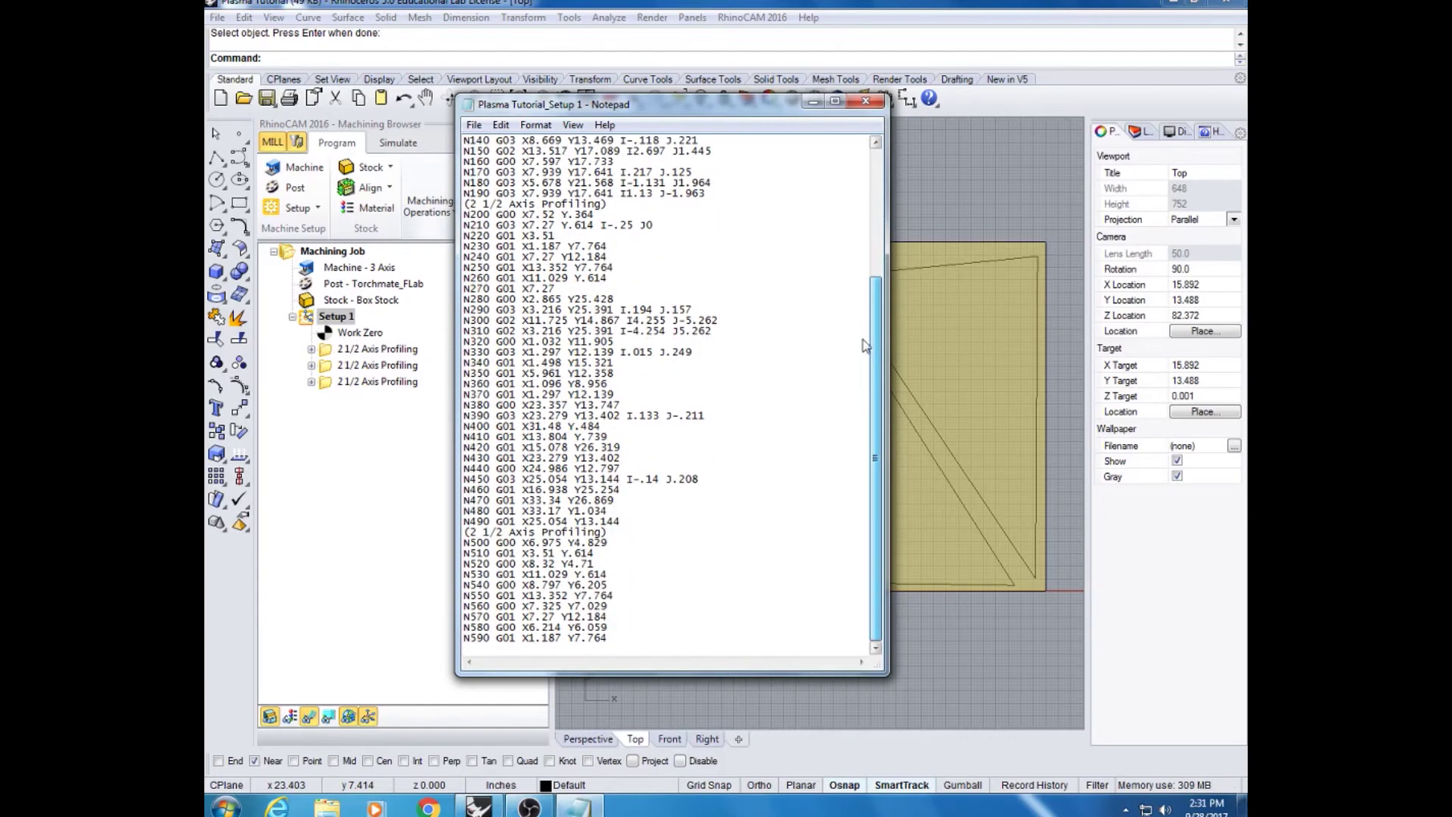
scroll(847, 493, "up", 4)
scroll(839, 493, "up", 2)
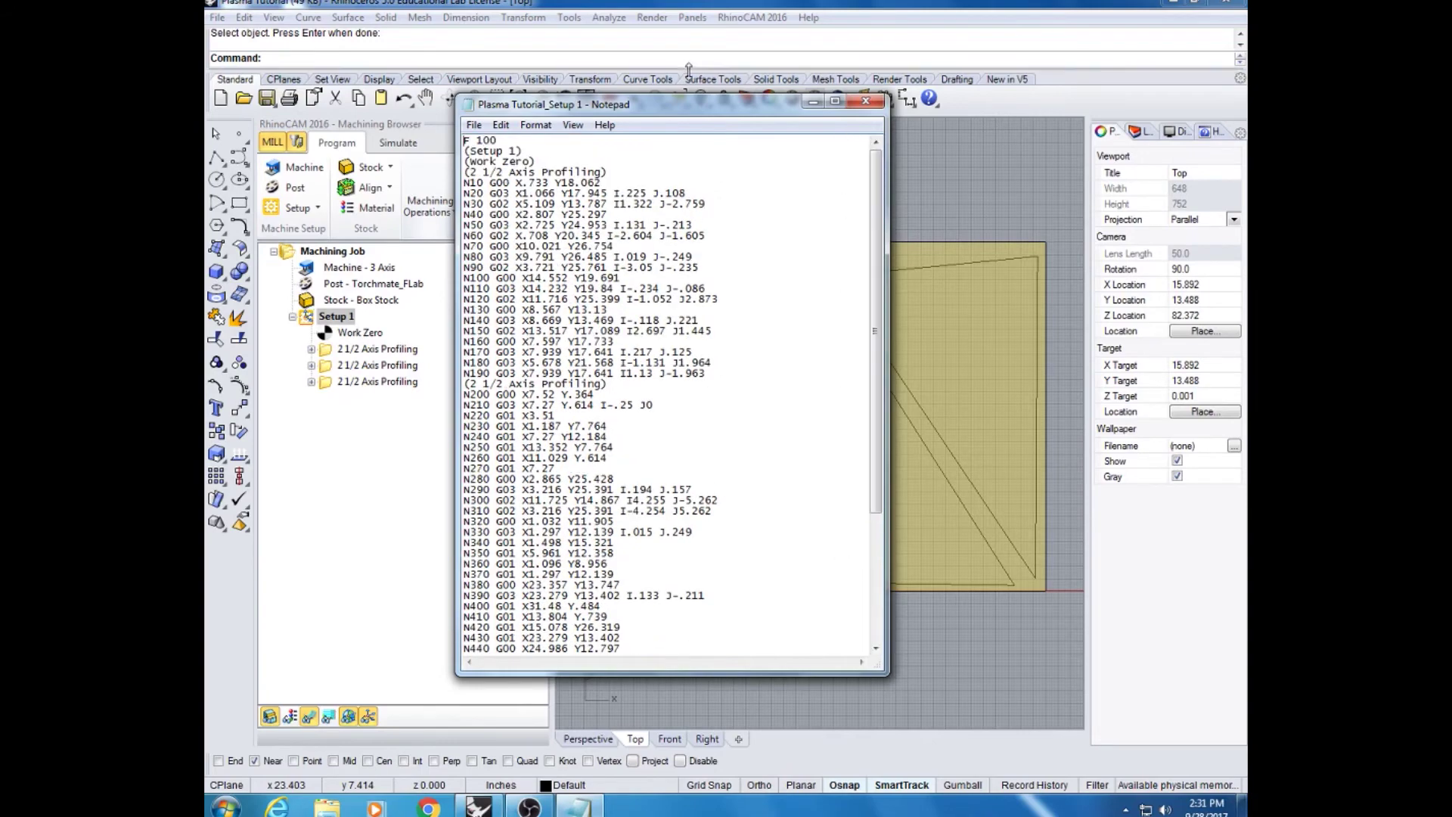
mouse_move(714, 111)
left_mouse_down()
mouse_move(483, 186)
mouse_move(676, 137)
left_mouse_up()
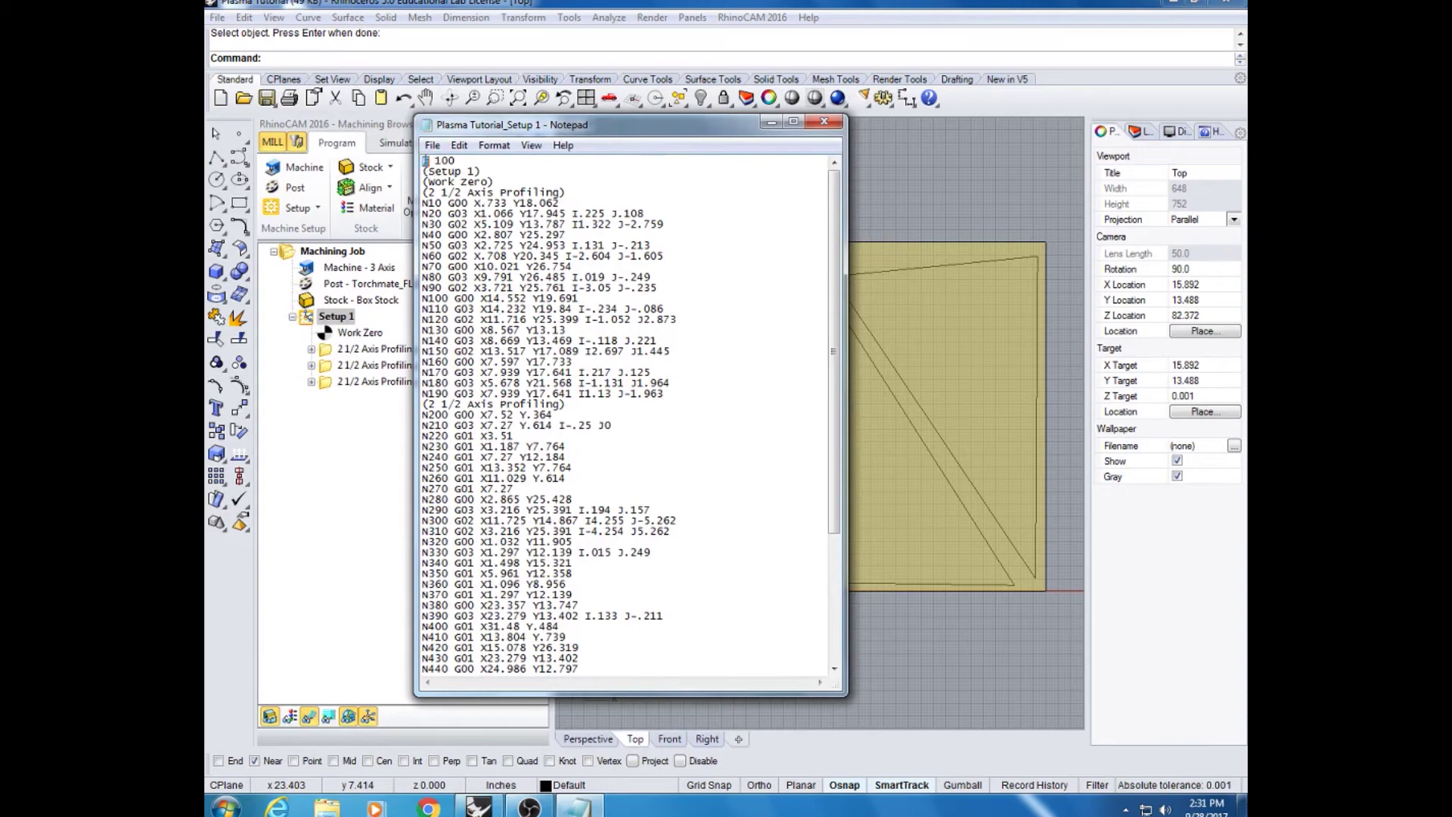
left_click_drag(425, 160, 455, 157)
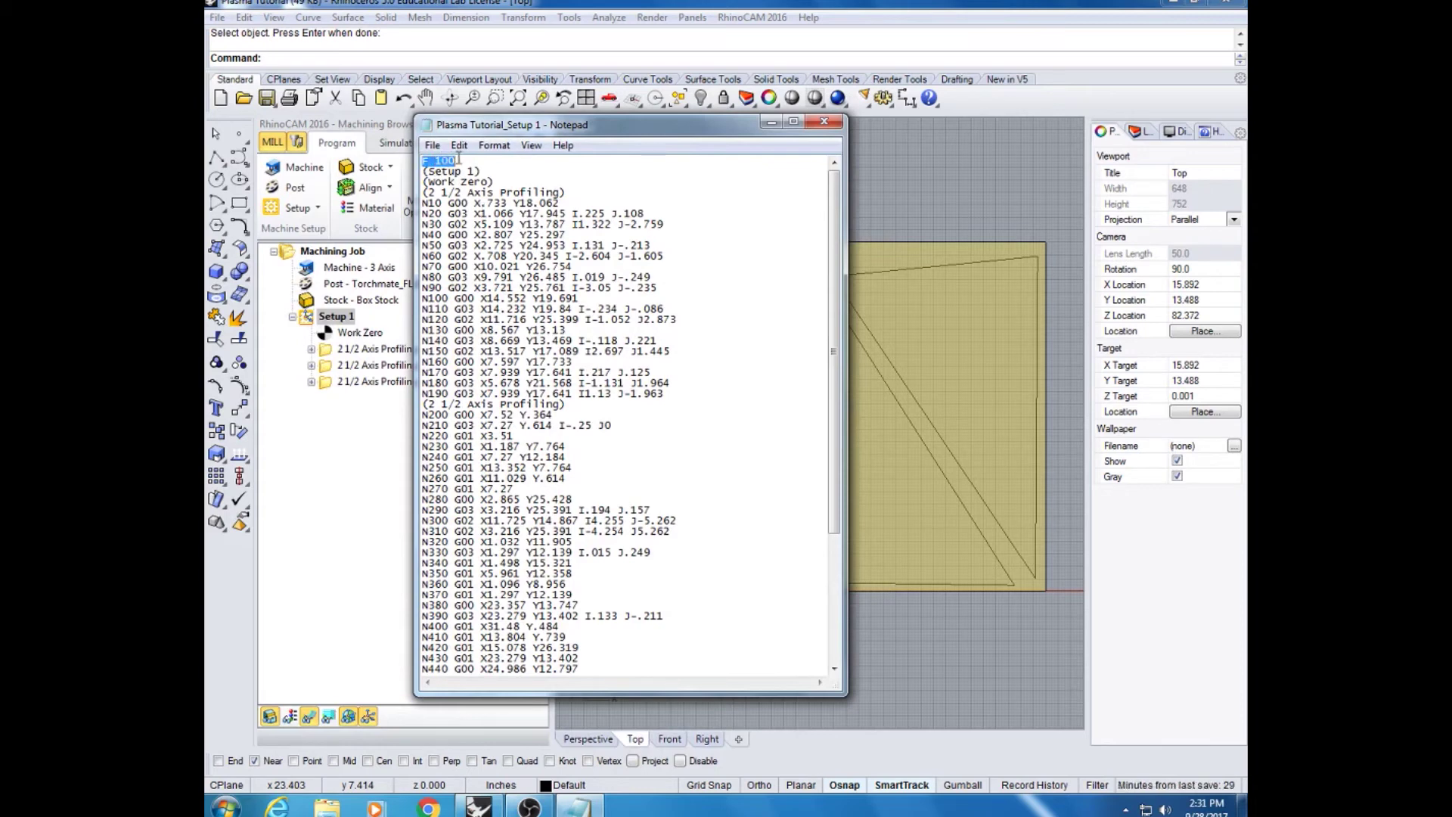
left_click(458, 161)
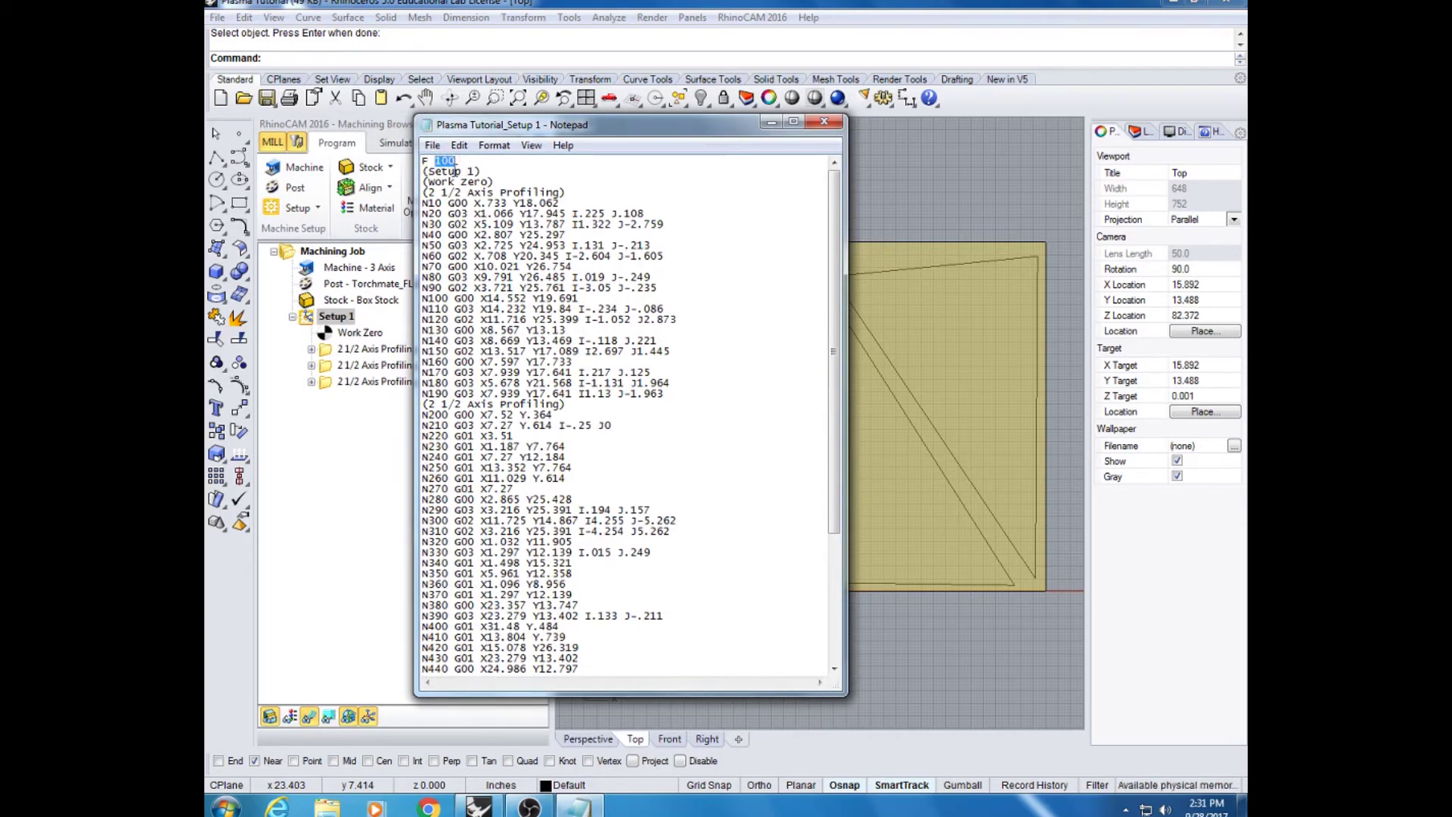
left_click(445, 161)
left_click_drag(475, 203, 673, 225)
left_click(593, 215)
left_click(671, 231)
scroll(552, 425, "down", 3)
scroll(552, 426, "up", 3)
left_click(832, 124)
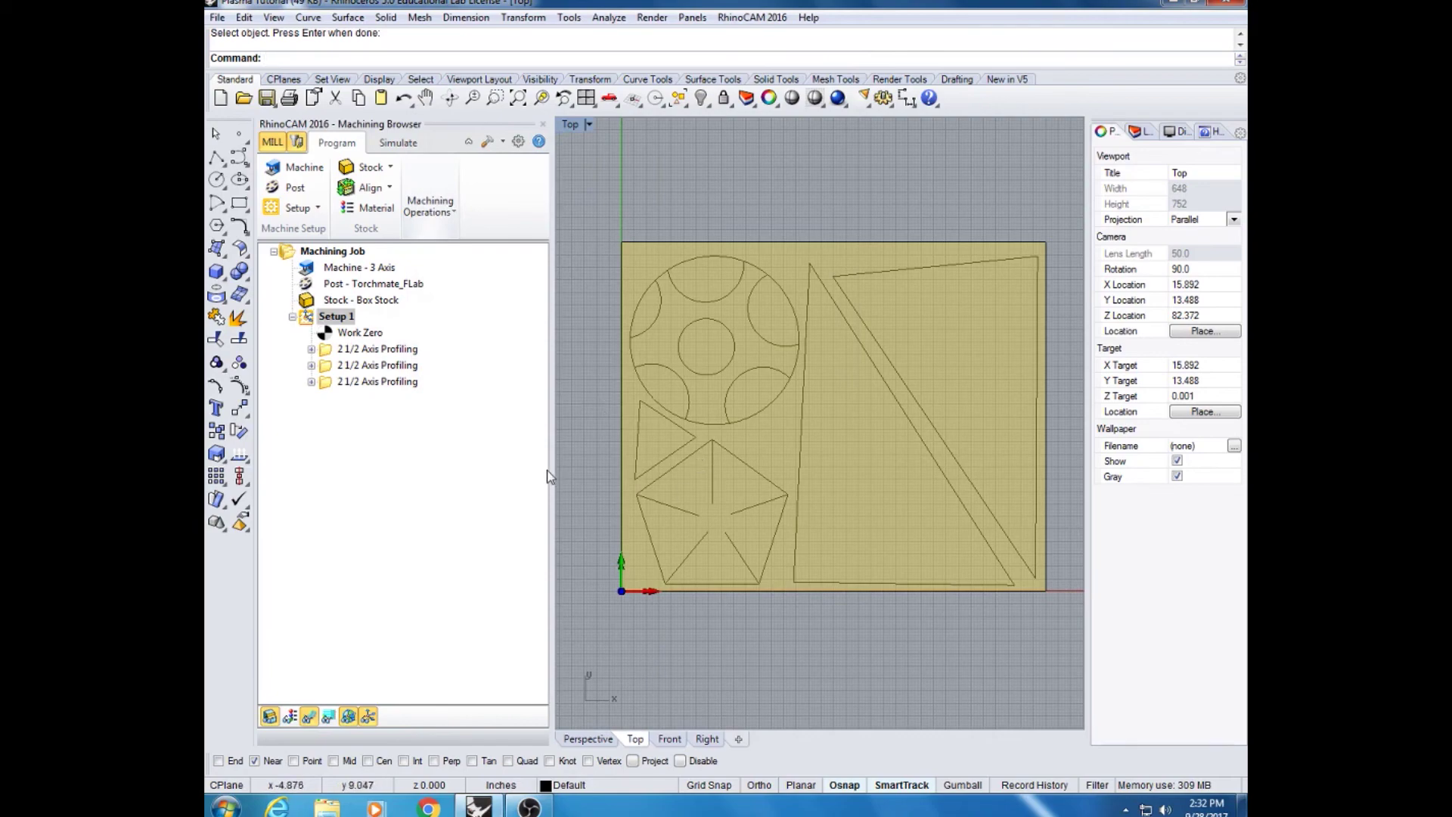
Widen the Top viewport by narrowing the Machining Browser, and pan the parts sheet into view
left_click_drag(558, 465, 441, 464)
right_click_drag(796, 225, 763, 232)
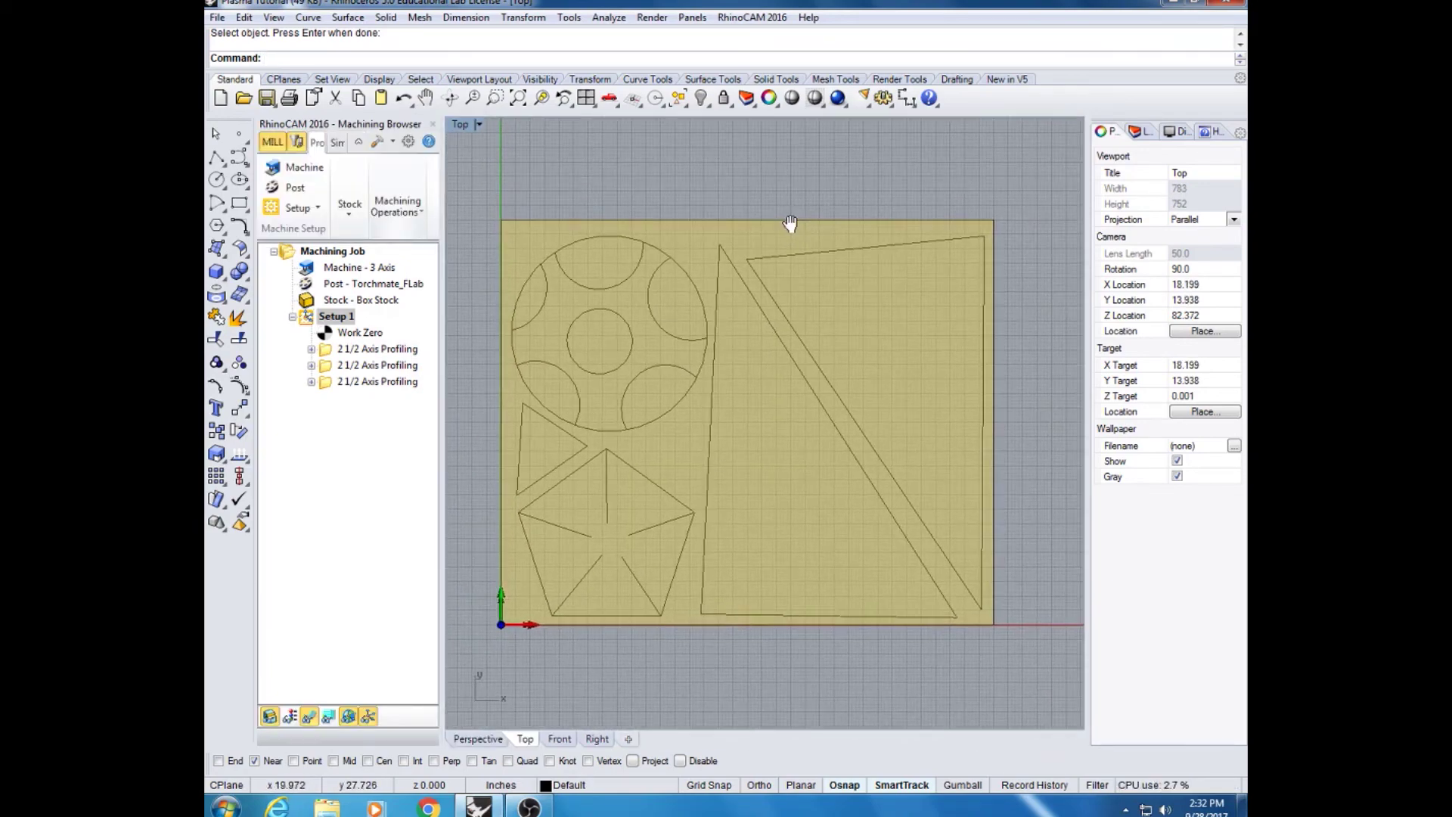